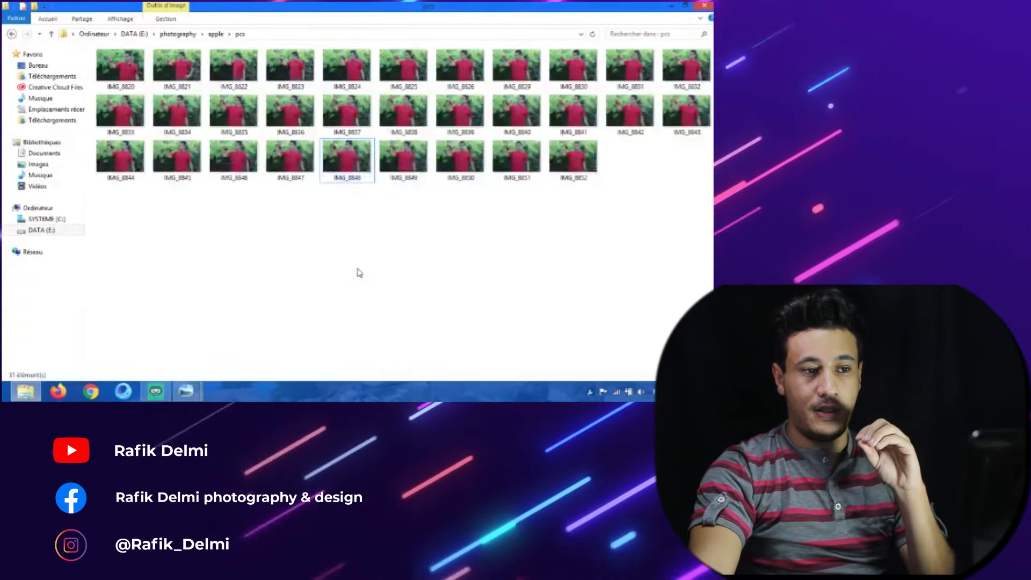
Step: Browse through the series of apple photos in the image viewer, then close it
{"action": "double_click", "coordinate": [132, 74]}
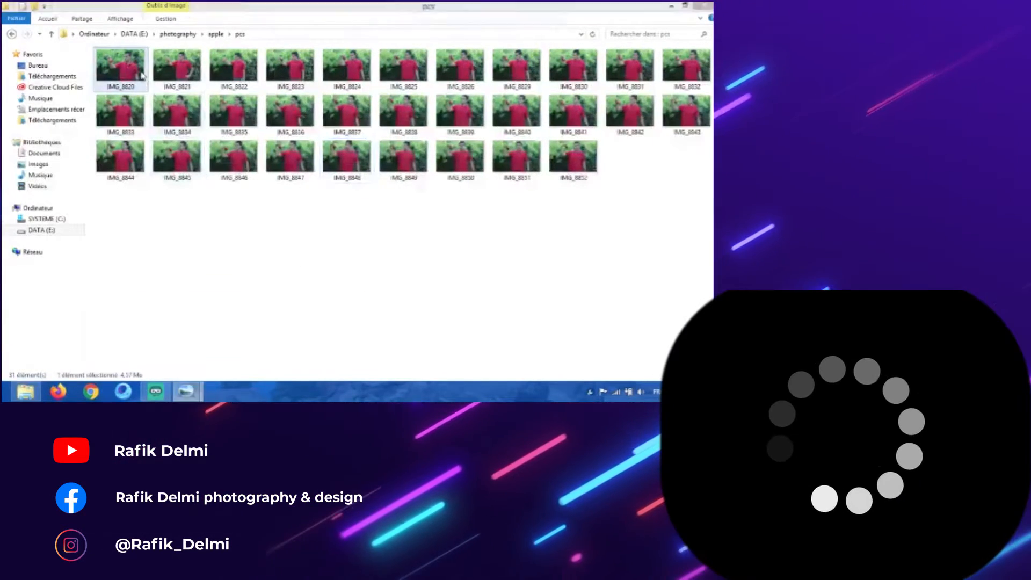
{"action": "left_click", "coordinate": [394, 369]}
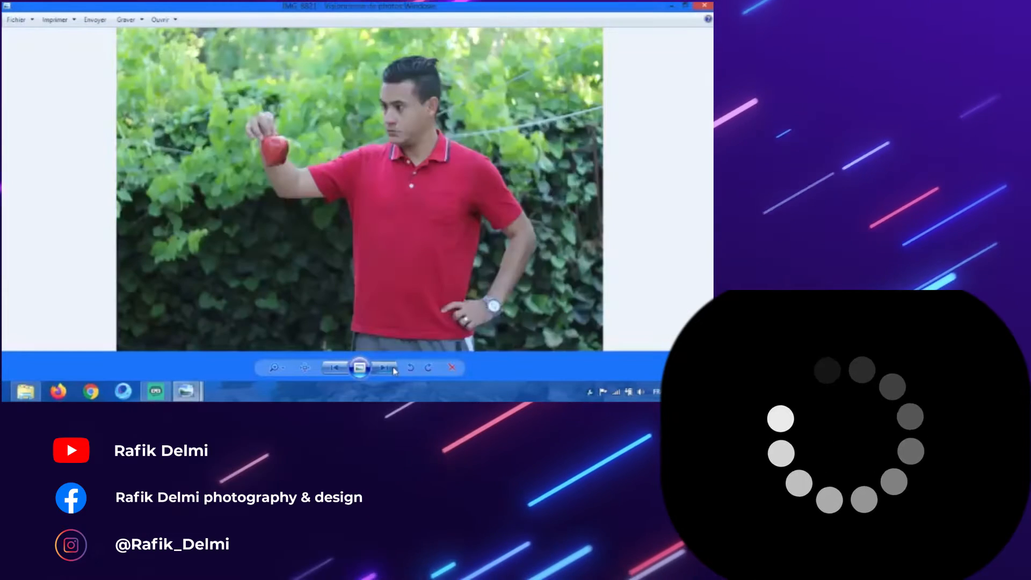
{"action": "left_click", "coordinate": [394, 368]}
{"action": "left_click", "coordinate": [394, 369]}
{"action": "left_click", "coordinate": [394, 369]}
{"action": "left_click", "coordinate": [395, 369]}
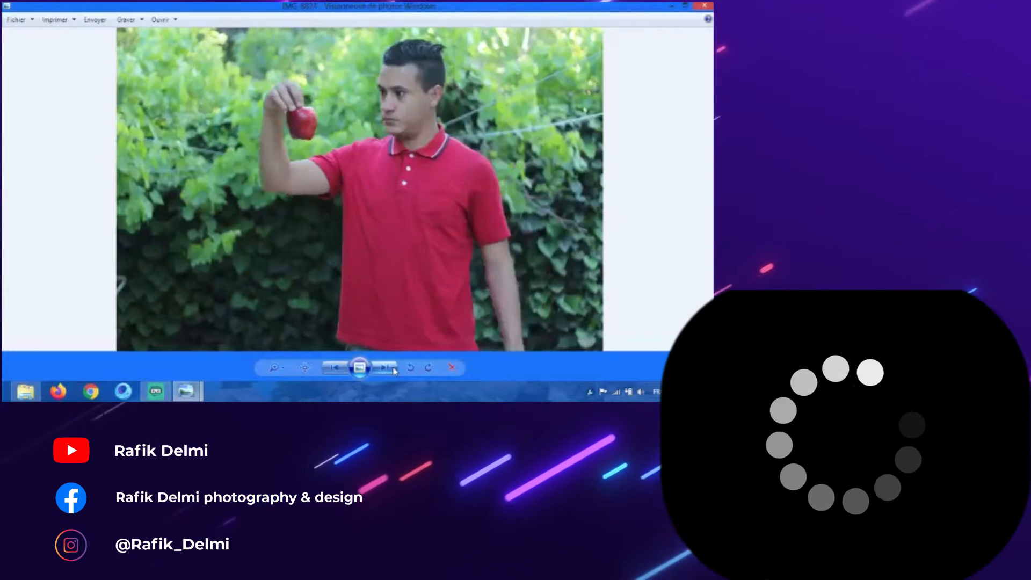
{"action": "left_click", "coordinate": [394, 368]}
{"action": "left_click", "coordinate": [394, 369]}
{"action": "left_click", "coordinate": [394, 368]}
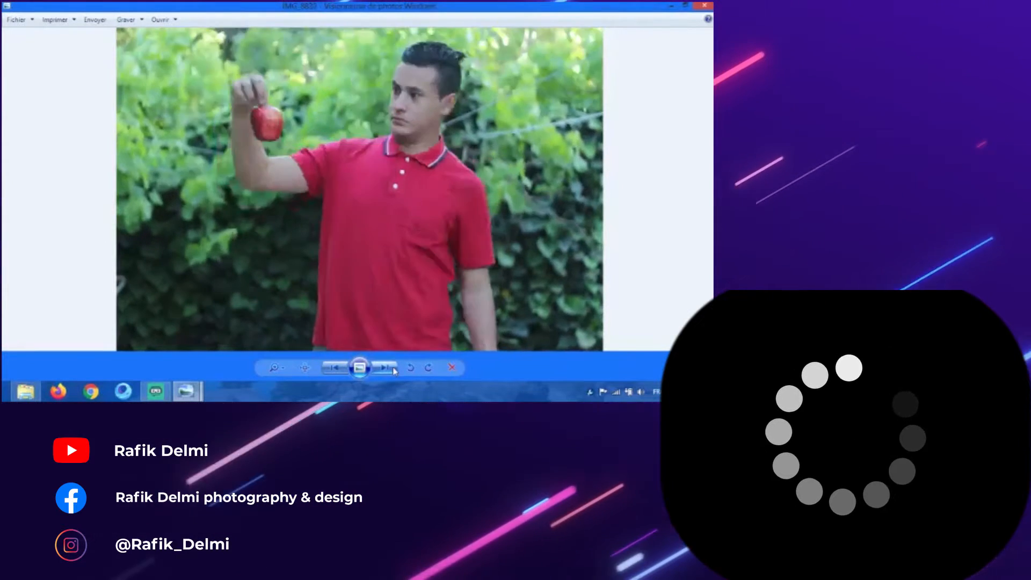
{"action": "key", "text": "Escape"}
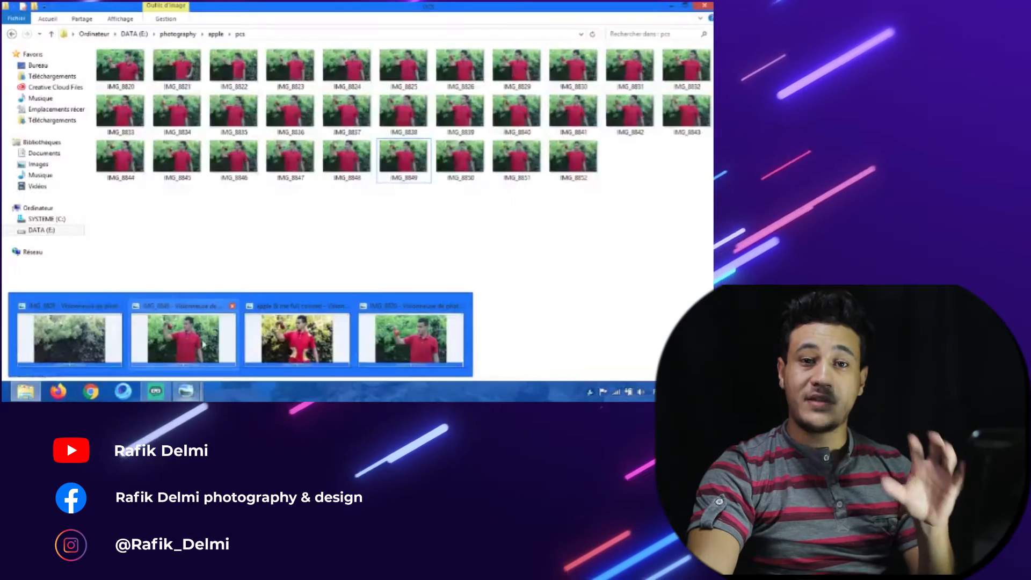
Step: Toggle the top apple layer's visibility to compare the edited and original photo, then switch to the teeth image
{"action": "left_click", "coordinate": [94, 345]}
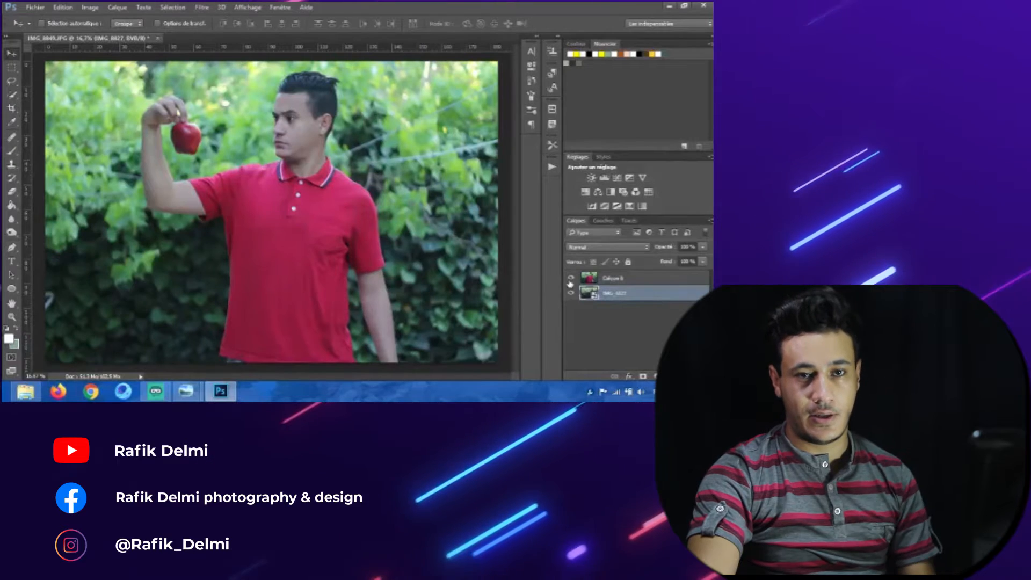
{"action": "left_click", "coordinate": [570, 280]}
{"action": "left_click", "coordinate": [570, 281]}
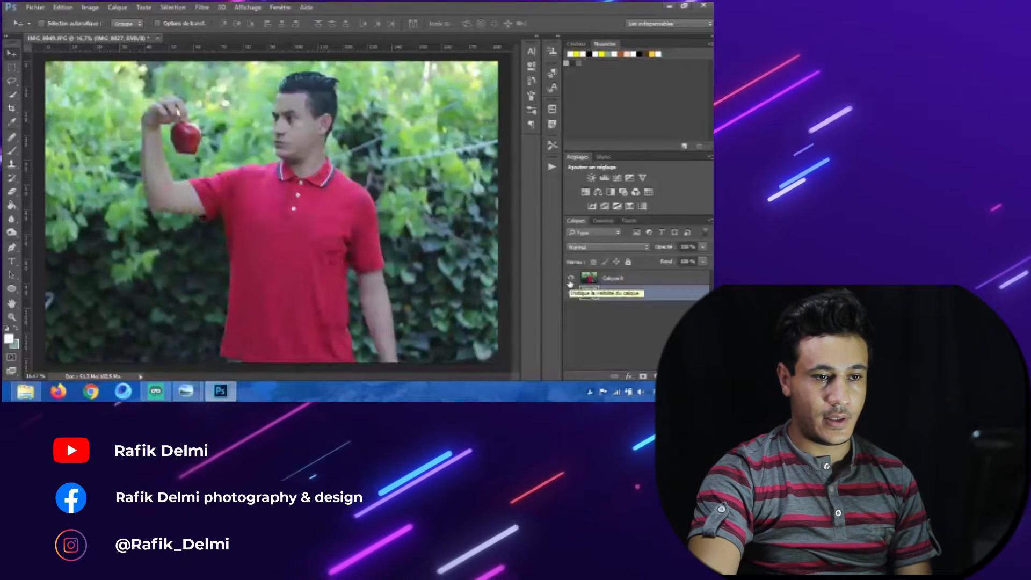
{"action": "left_click", "coordinate": [570, 280]}
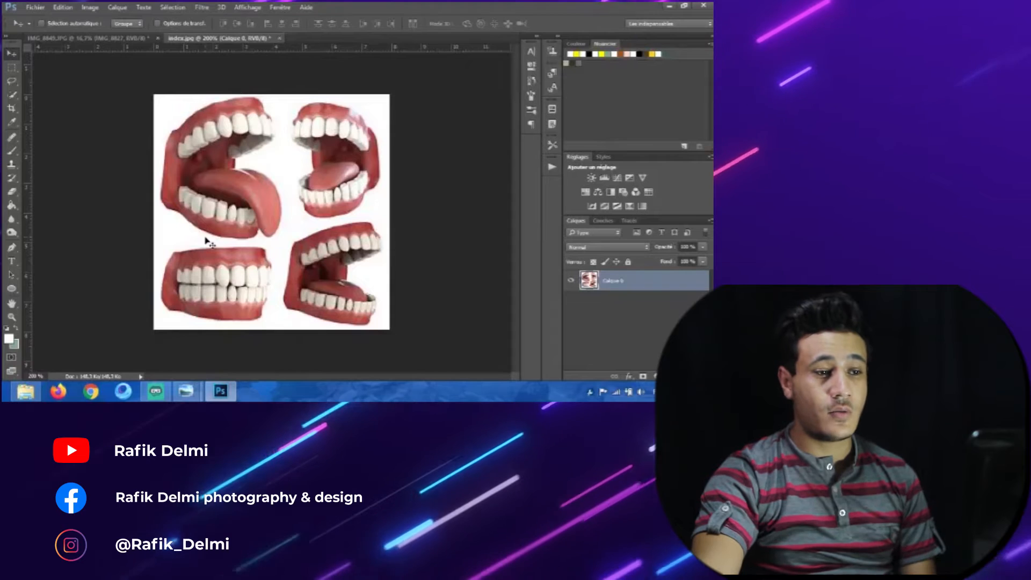
{"action": "mouse_move", "coordinate": [158, 389]}
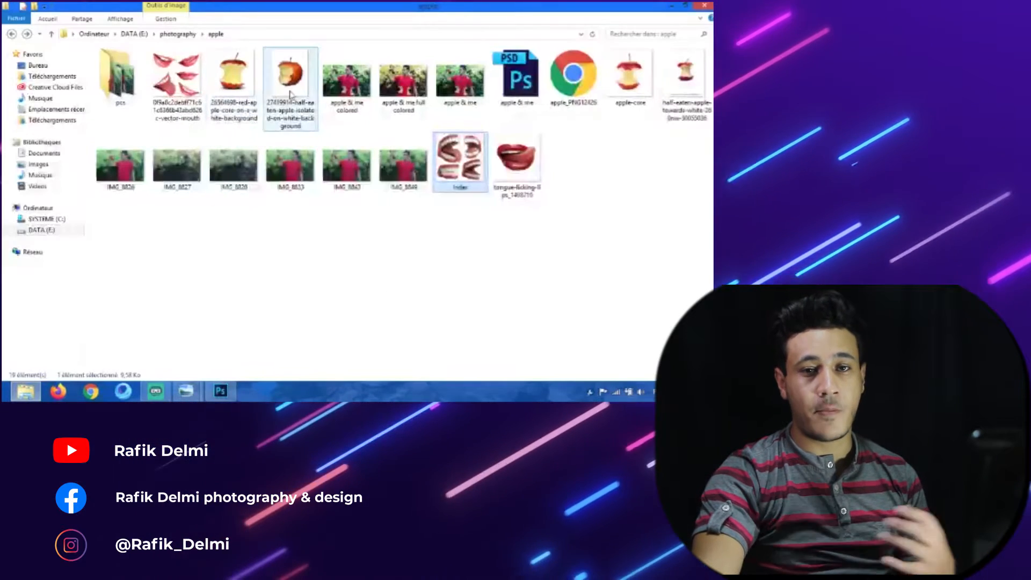
Step: Open the apple-core image and place the half-eaten apple image into it, scaling it slightly before committing
{"action": "left_click_drag", "start_coordinate": [630, 80], "coordinate": [322, 46]}
{"action": "left_click", "coordinate": [31, 396]}
{"action": "left_click_drag", "start_coordinate": [684, 91], "coordinate": [302, 232]}
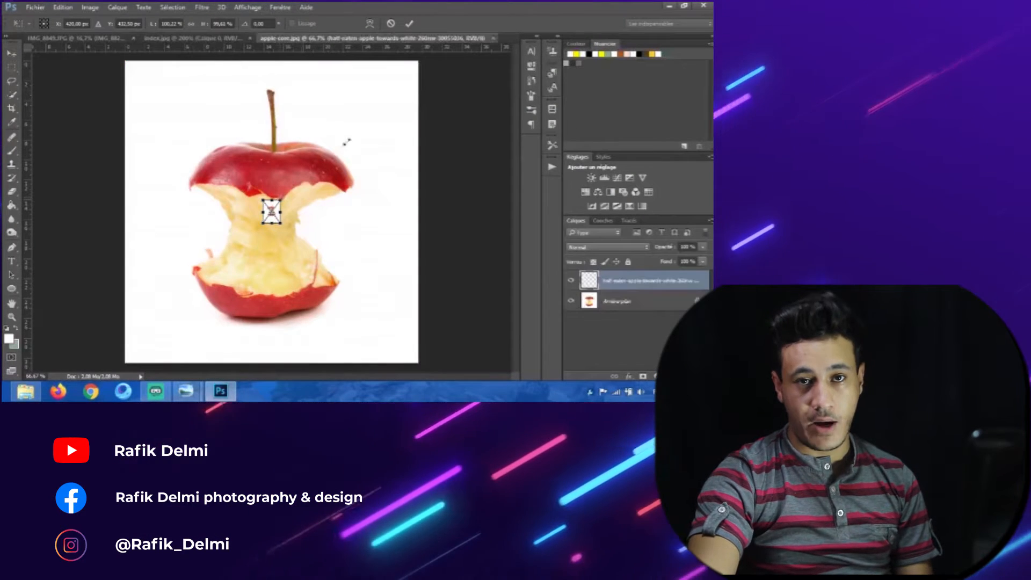
{"action": "left_click_drag", "start_coordinate": [355, 134], "coordinate": [372, 117]}
{"action": "key", "text": "Return"}
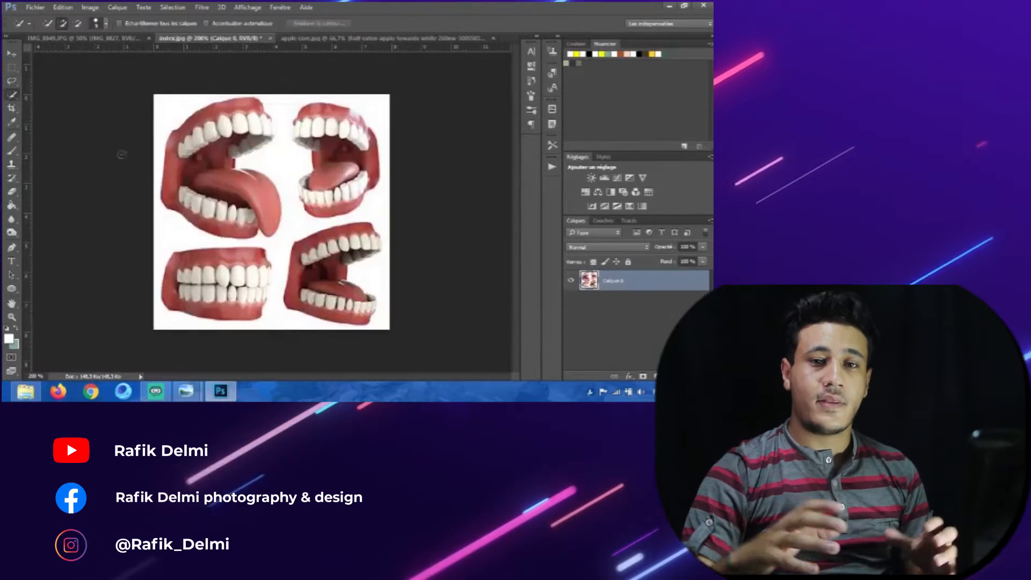
Step: Zoom in on the teeth image and trace a Pen path around the upper-left open mouth with its tongue
{"action": "key", "text": "ctrl+plus"}
{"action": "key", "text": "ctrl+plus"}
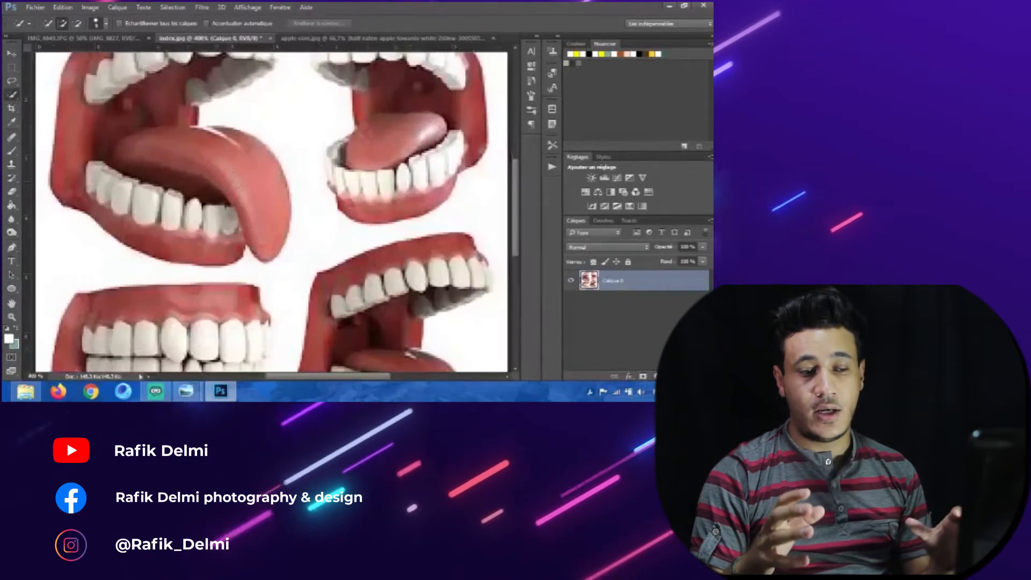
{"action": "left_click_drag", "start_coordinate": [194, 155], "coordinate": [239, 220]}
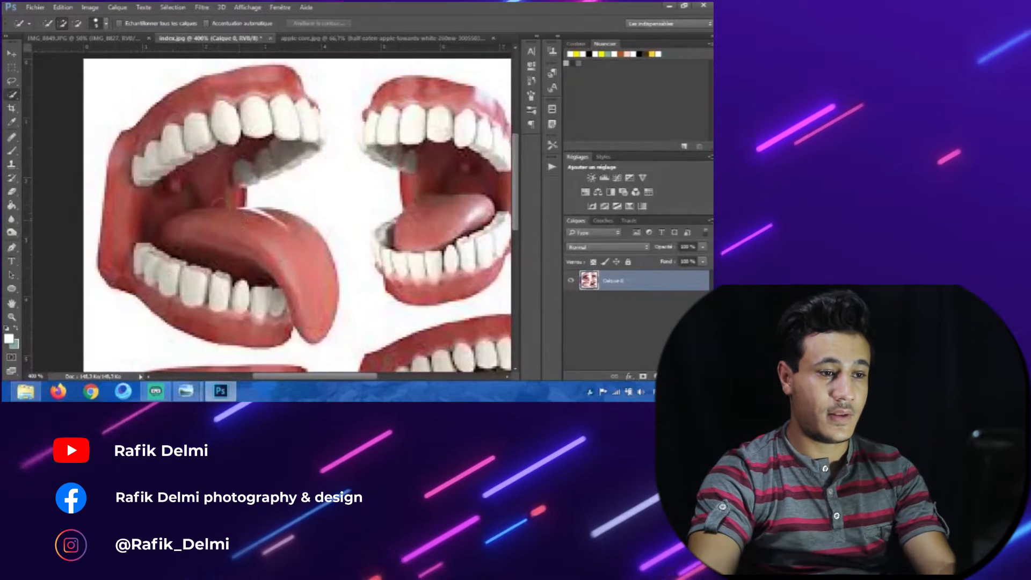
{"action": "left_click", "coordinate": [11, 247]}
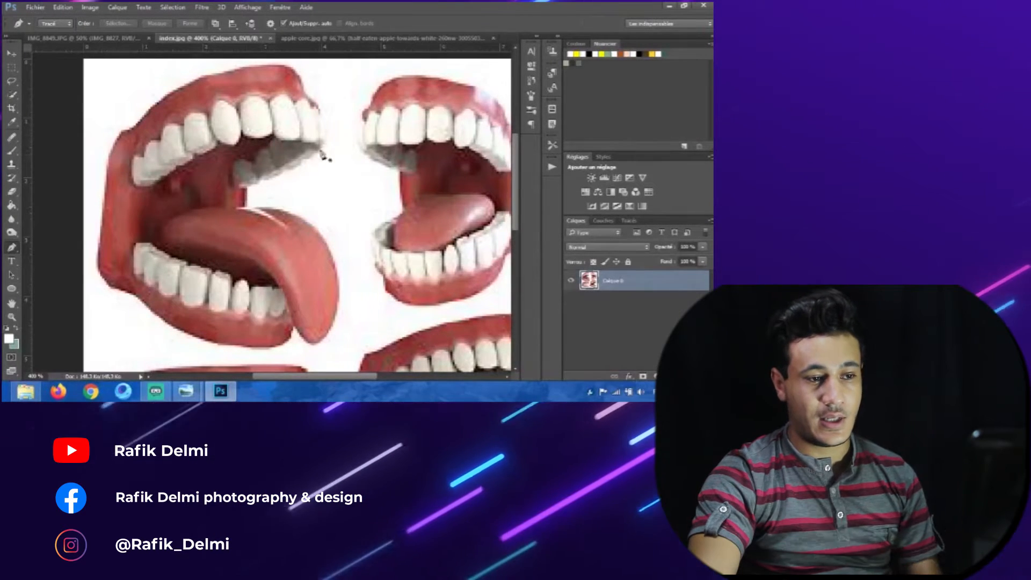
{"action": "left_click_drag", "start_coordinate": [289, 121], "coordinate": [273, 137]}
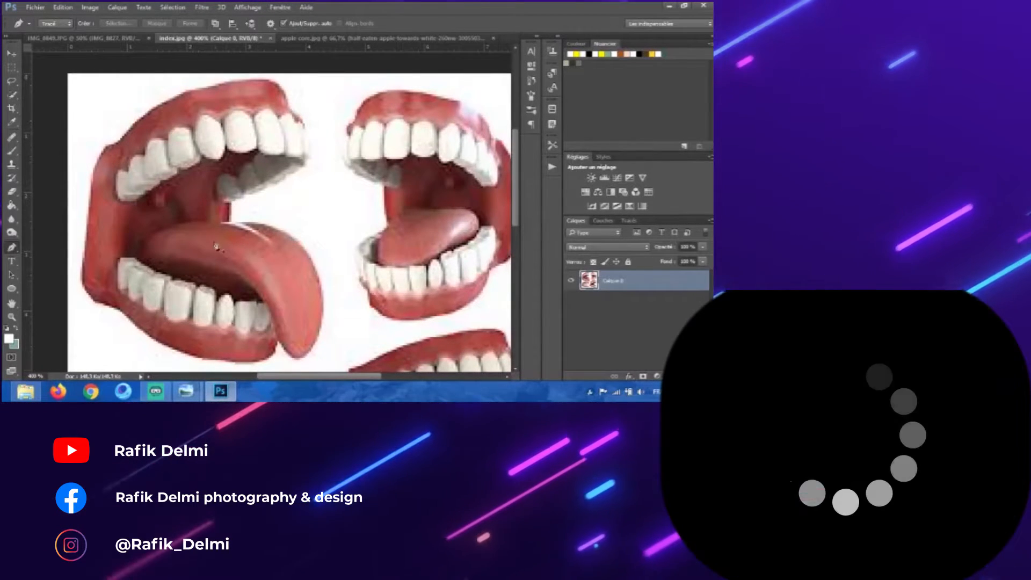
{"action": "left_click_drag", "start_coordinate": [182, 251], "coordinate": [260, 225]}
{"action": "scroll", "coordinate": [271, 196], "scroll_direction": "up", "scroll_amount": 1}
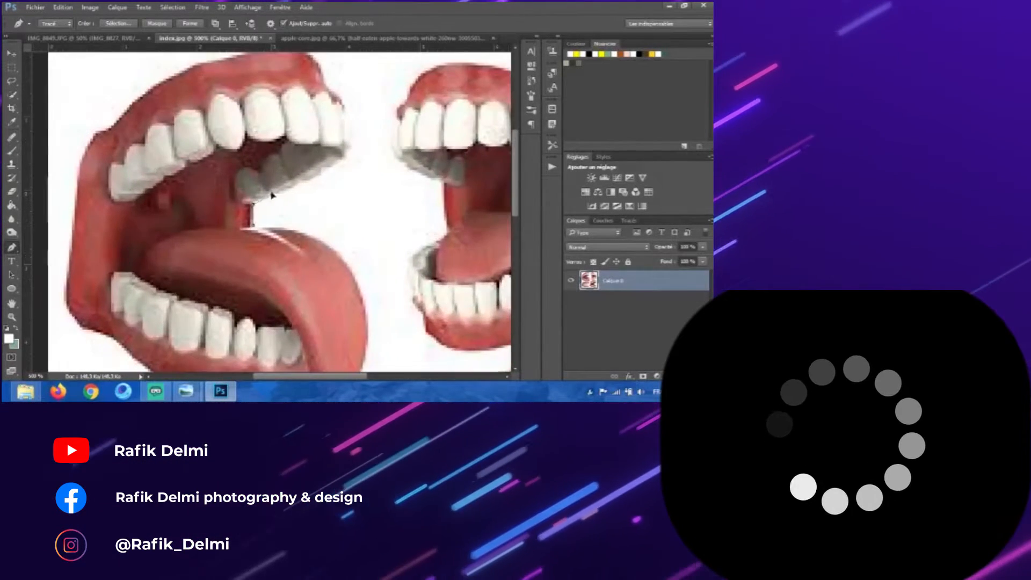
{"action": "left_click_drag", "start_coordinate": [350, 150], "coordinate": [357, 196]}
{"action": "left_click_drag", "start_coordinate": [318, 101], "coordinate": [300, 95]}
{"action": "left_click", "coordinate": [116, 170]}
{"action": "left_click", "coordinate": [88, 212]}
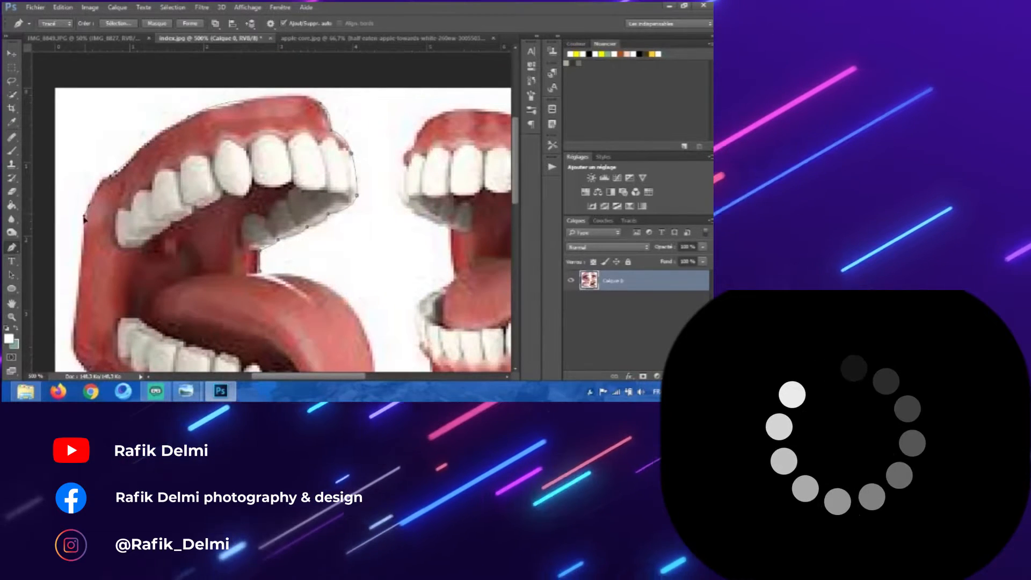
{"action": "left_click_drag", "start_coordinate": [160, 353], "coordinate": [193, 240]}
{"action": "left_click", "coordinate": [316, 336]}
{"action": "left_click", "coordinate": [339, 330]}
{"action": "left_click_drag", "start_coordinate": [352, 312], "coordinate": [352, 303]}
{"action": "left_click", "coordinate": [390, 331]}
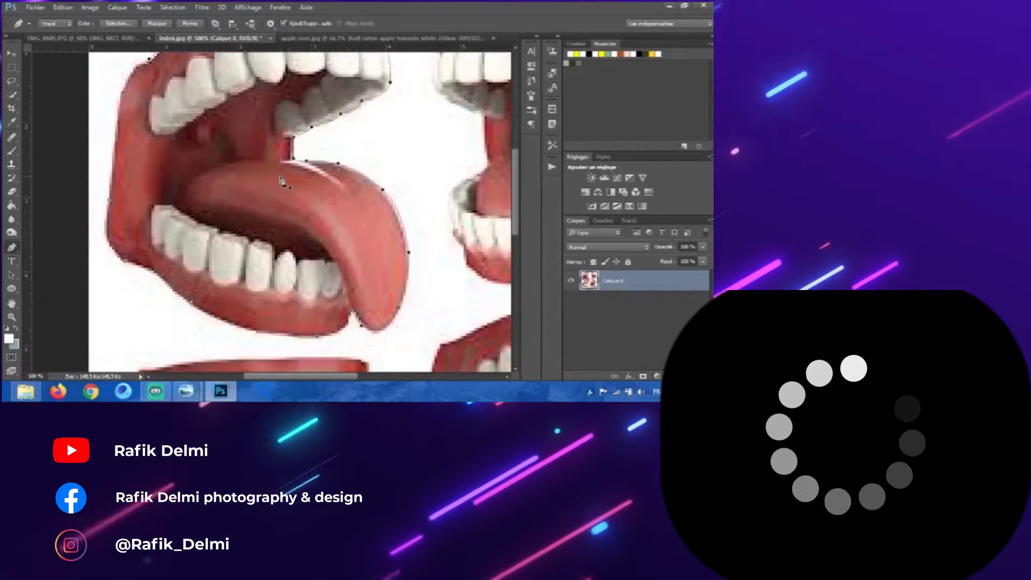
Step: Convert the mouth path into a selection, confirming the feather dialog
{"action": "scroll", "coordinate": [254, 205], "scroll_direction": "down", "scroll_amount": 1}
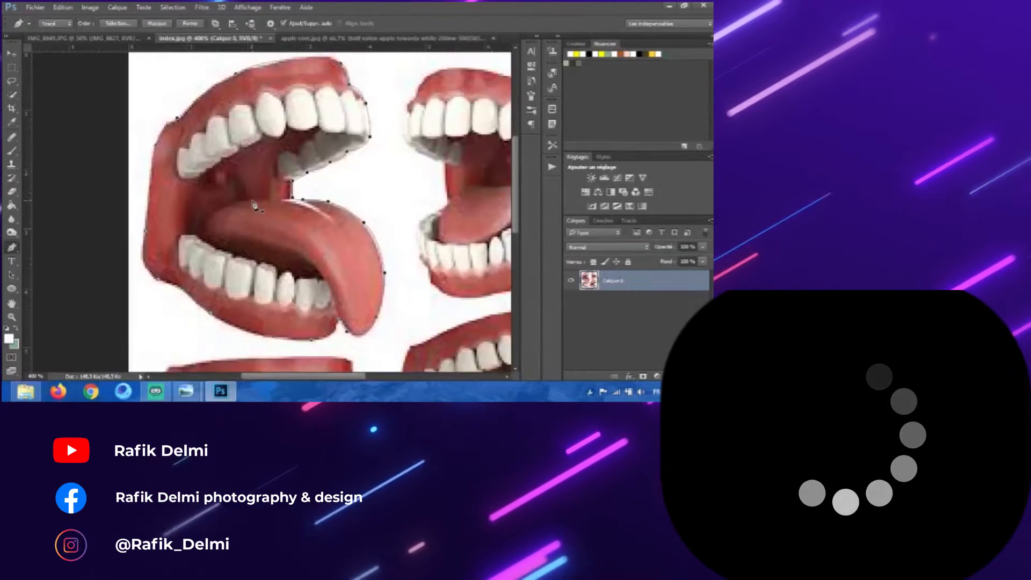
{"action": "right_click", "coordinate": [255, 204]}
{"action": "left_click", "coordinate": [275, 198]}
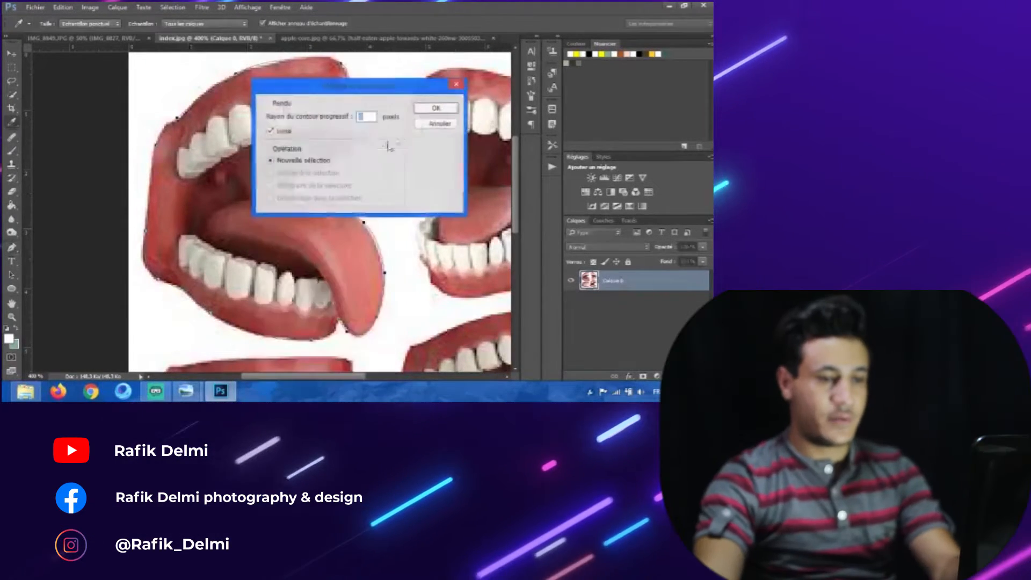
{"action": "left_click", "coordinate": [437, 107]}
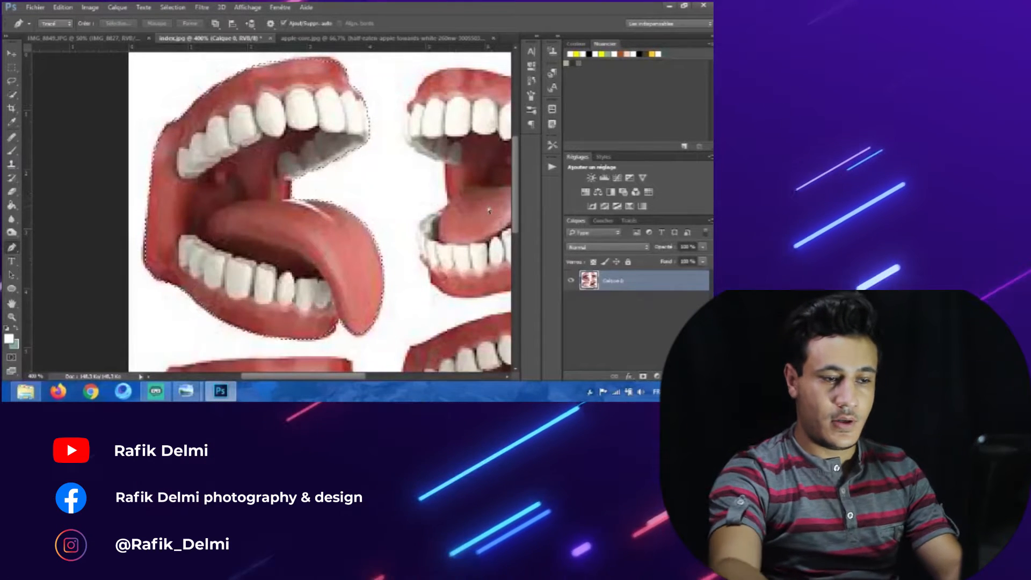
Step: Copy the selected mouth onto a new layer and hide the original teeth image layer
{"action": "key", "text": "ctrl+j"}
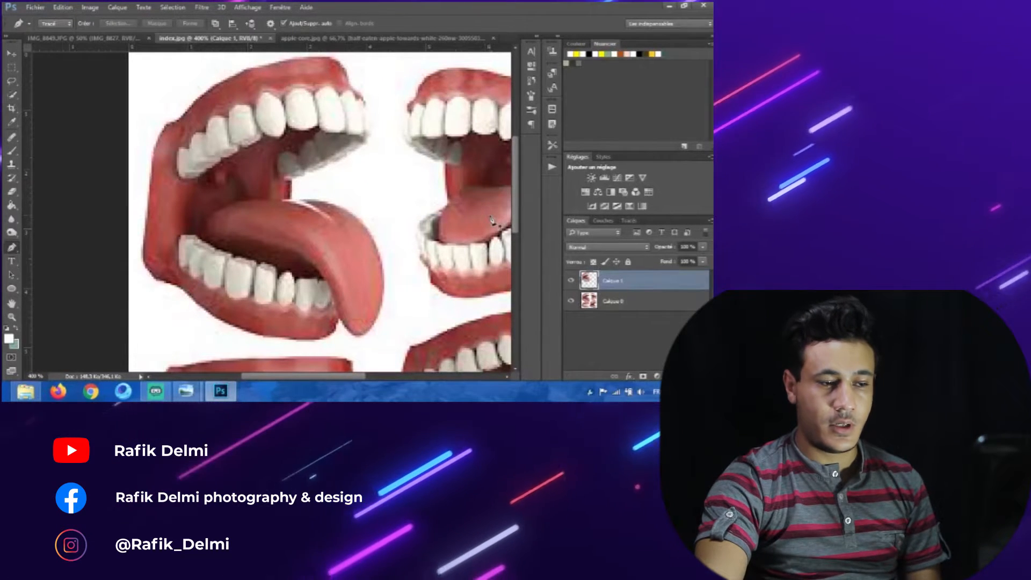
{"action": "left_click", "coordinate": [571, 300]}
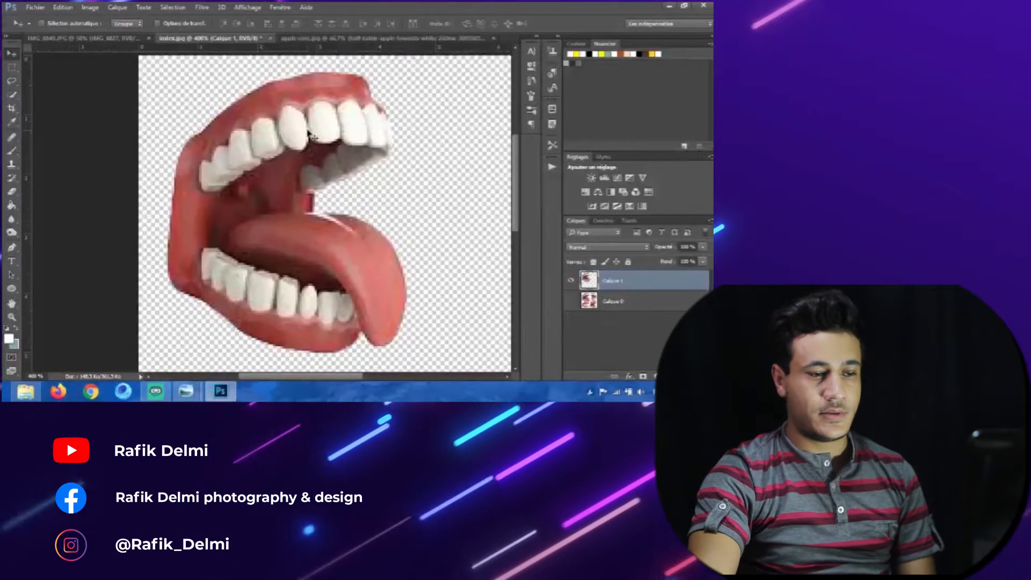
Step: Bring the mouth into the apple photo, stack its layer above the apple layer and place it on the apple
{"action": "left_click_drag", "start_coordinate": [311, 157], "coordinate": [229, 145]}
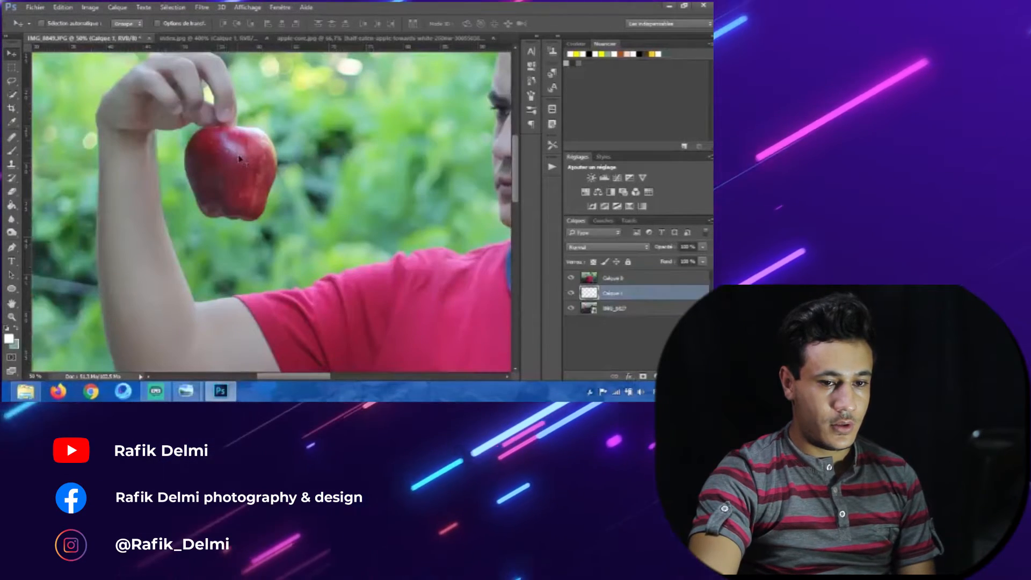
{"action": "left_click_drag", "start_coordinate": [628, 276], "coordinate": [608, 293]}
{"action": "left_click", "coordinate": [614, 276]}
{"action": "left_click_drag", "start_coordinate": [231, 154], "coordinate": [253, 168]}
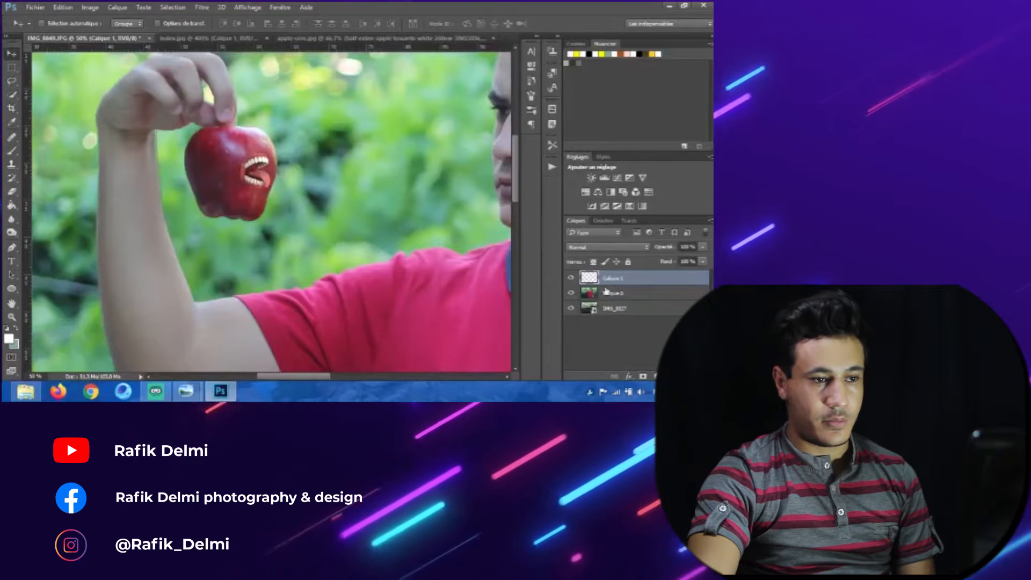
Step: Enable transform controls and scale and reposition the mouth to fit the apple's side
{"action": "left_click", "coordinate": [157, 23]}
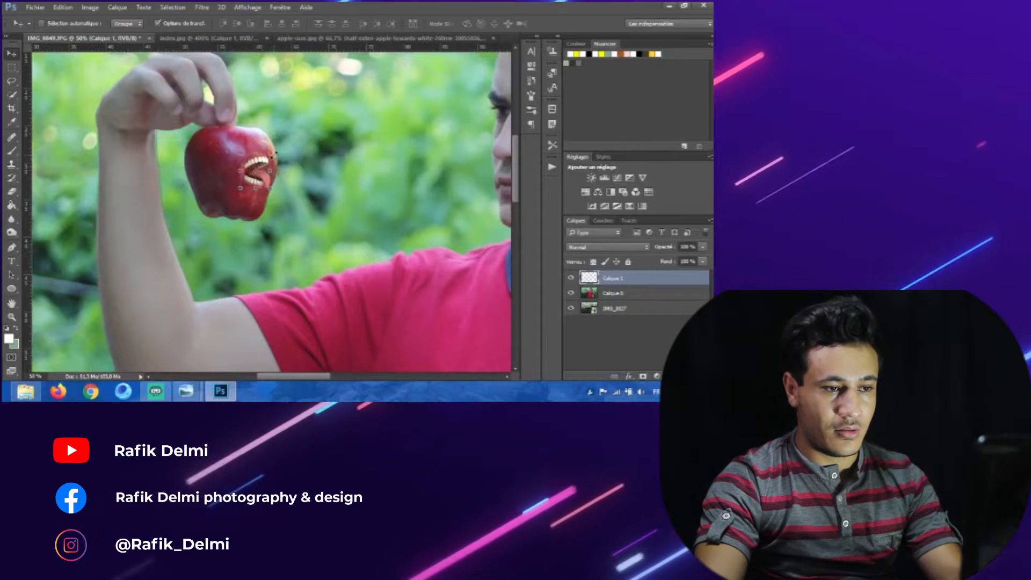
{"action": "mouse_move", "coordinate": [275, 156]}
{"action": "left_mouse_down"}
{"action": "mouse_move", "coordinate": [291, 139]}
{"action": "mouse_move", "coordinate": [253, 165]}
{"action": "mouse_move", "coordinate": [284, 137]}
{"action": "mouse_move", "coordinate": [284, 163]}
{"action": "left_mouse_up"}
{"action": "key", "text": "ctrl+plus"}
{"action": "key", "text": "ctrl+plus"}
{"action": "left_click_drag", "start_coordinate": [282, 129], "coordinate": [277, 135]}
{"action": "key", "text": "Return"}
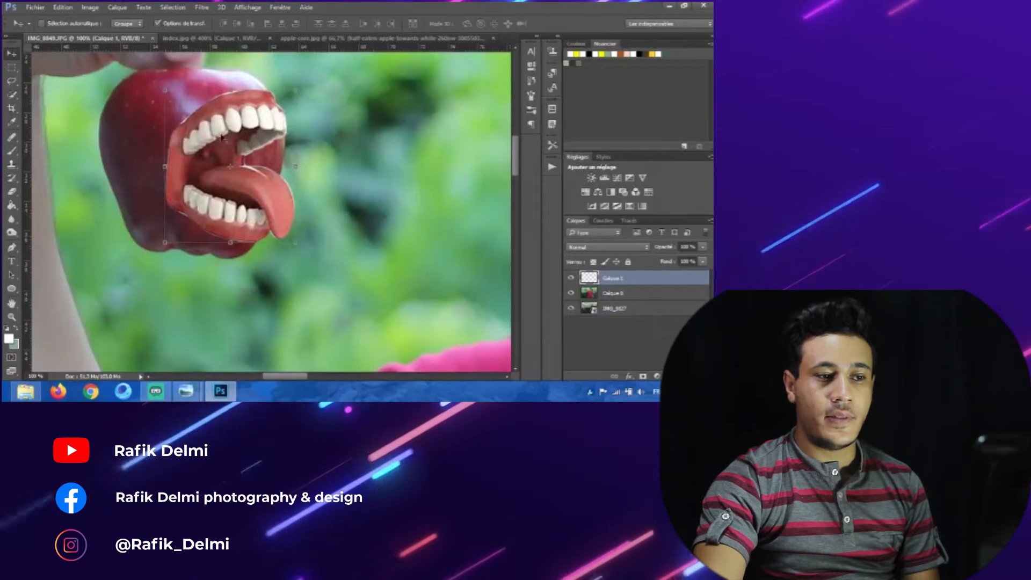
Step: Add a layer mask to the apple layer beneath the mouth
{"action": "left_click", "coordinate": [198, 24]}
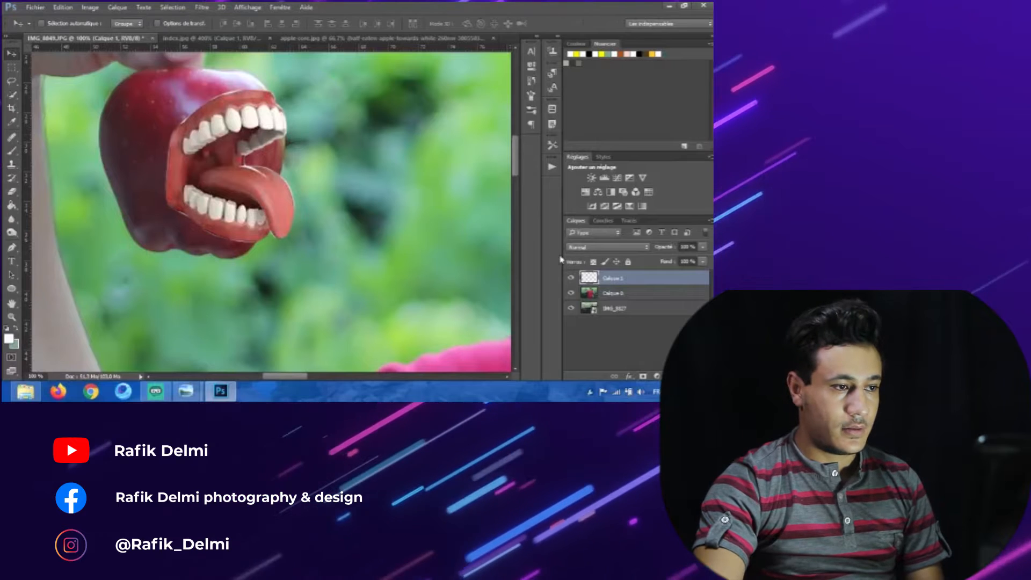
{"action": "left_click", "coordinate": [628, 292]}
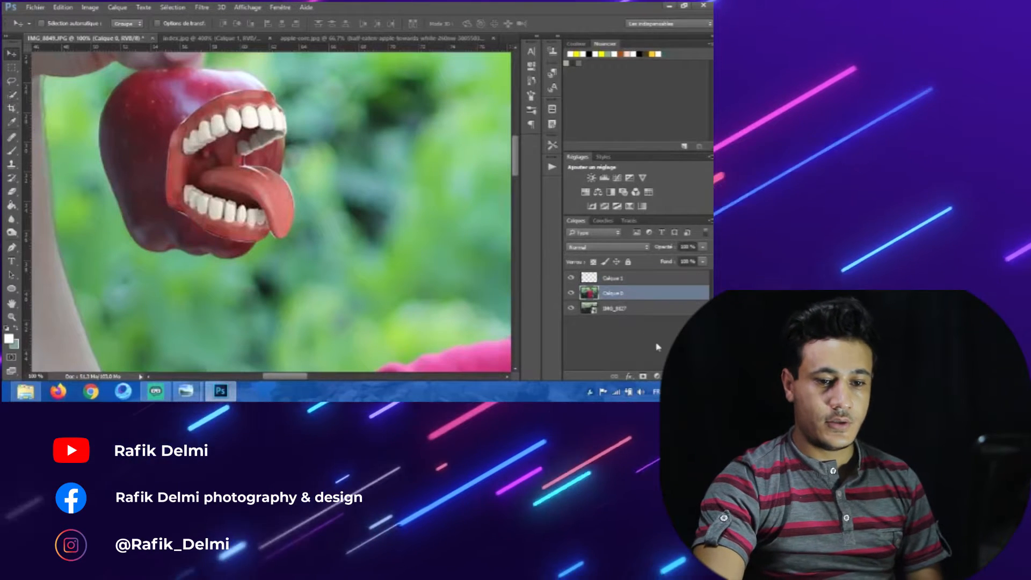
{"action": "left_click", "coordinate": [643, 377]}
Step: Paint on the apple layer's mask with the Brush tool around the mouth to blend it into the apple
{"action": "left_click", "coordinate": [17, 152]}
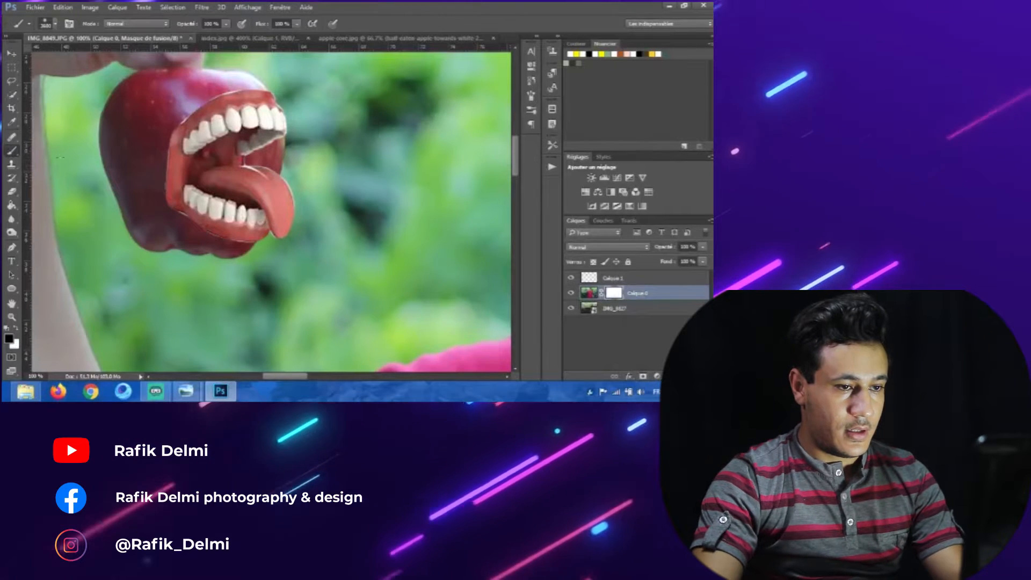
{"action": "left_click_drag", "start_coordinate": [319, 130], "coordinate": [234, 155]}
{"action": "left_click_drag", "start_coordinate": [254, 165], "coordinate": [149, 174]}
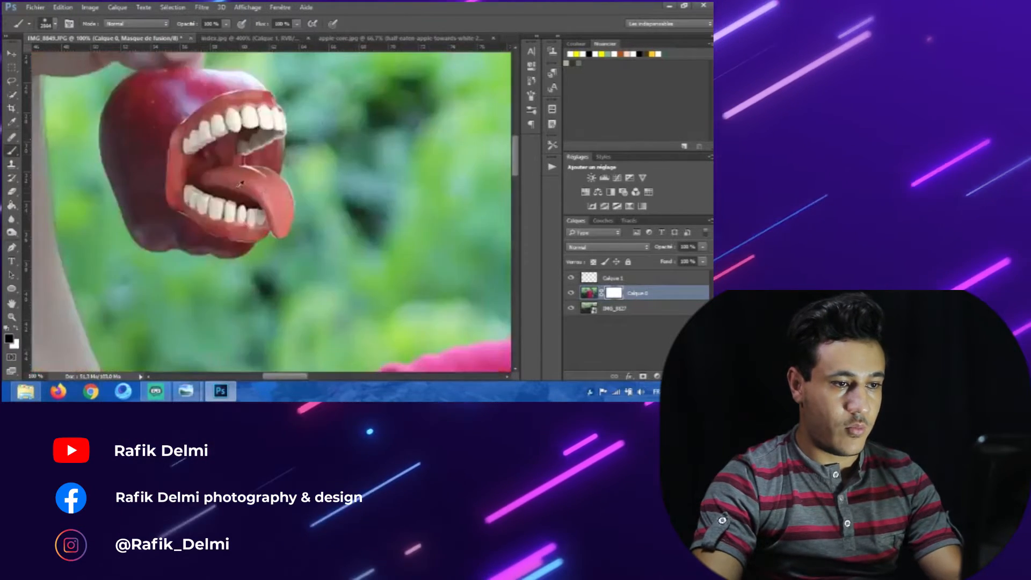
{"action": "left_click_drag", "start_coordinate": [227, 195], "coordinate": [207, 207]}
{"action": "left_click_drag", "start_coordinate": [291, 195], "coordinate": [232, 211]}
{"action": "left_click_drag", "start_coordinate": [383, 228], "coordinate": [290, 226]}
{"action": "mouse_move", "coordinate": [263, 228]}
{"action": "left_mouse_down"}
{"action": "mouse_move", "coordinate": [251, 225]}
{"action": "mouse_move", "coordinate": [234, 305]}
{"action": "left_mouse_up"}
{"action": "mouse_move", "coordinate": [237, 208]}
{"action": "left_mouse_down"}
{"action": "mouse_move", "coordinate": [186, 279]}
{"action": "mouse_move", "coordinate": [97, 281]}
{"action": "left_mouse_up"}
{"action": "left_click_drag", "start_coordinate": [213, 260], "coordinate": [210, 263]}
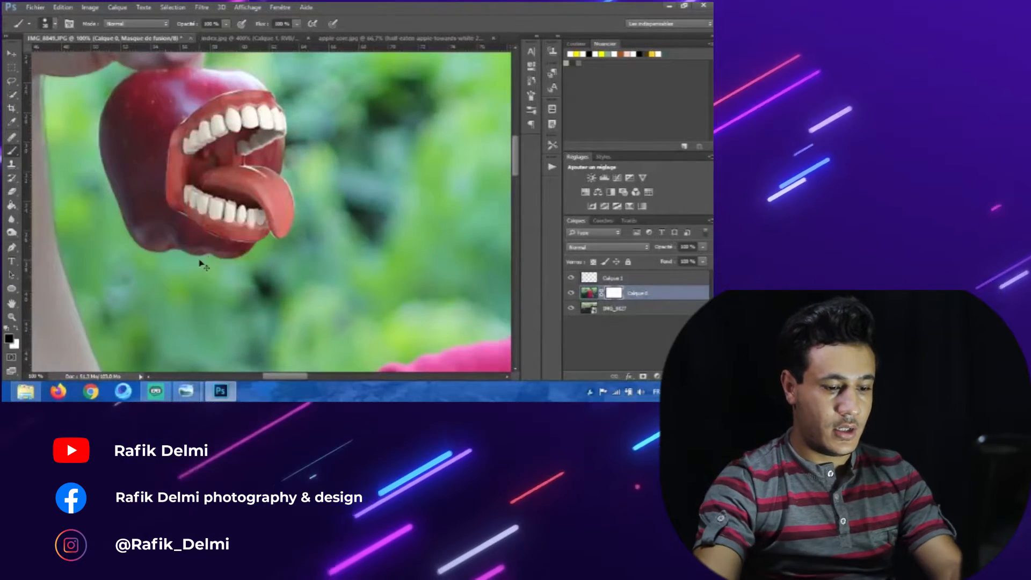
{"action": "key", "text": "ctrl+plus"}
{"action": "mouse_move", "coordinate": [246, 155]}
{"action": "left_mouse_down"}
{"action": "mouse_move", "coordinate": [270, 246]}
{"action": "mouse_move", "coordinate": [296, 232]}
{"action": "left_mouse_up"}
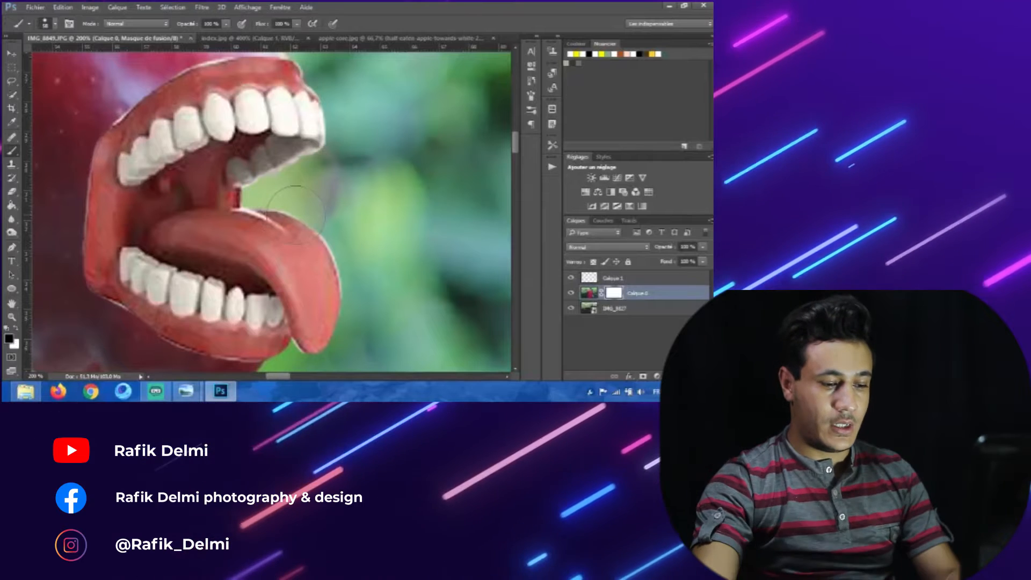
{"action": "key", "text": "ctrl+minus"}
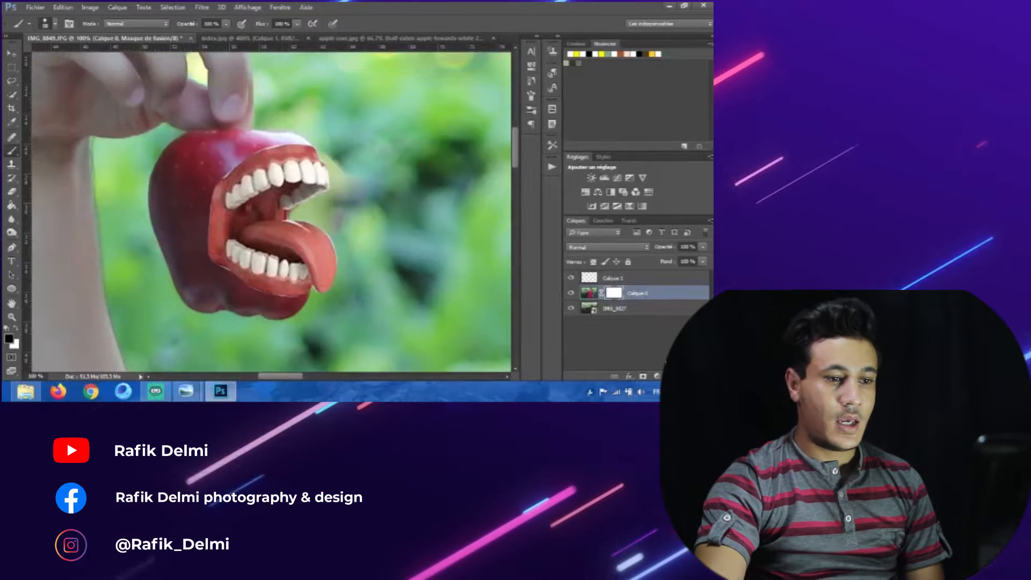
{"action": "left_click", "coordinate": [12, 54]}
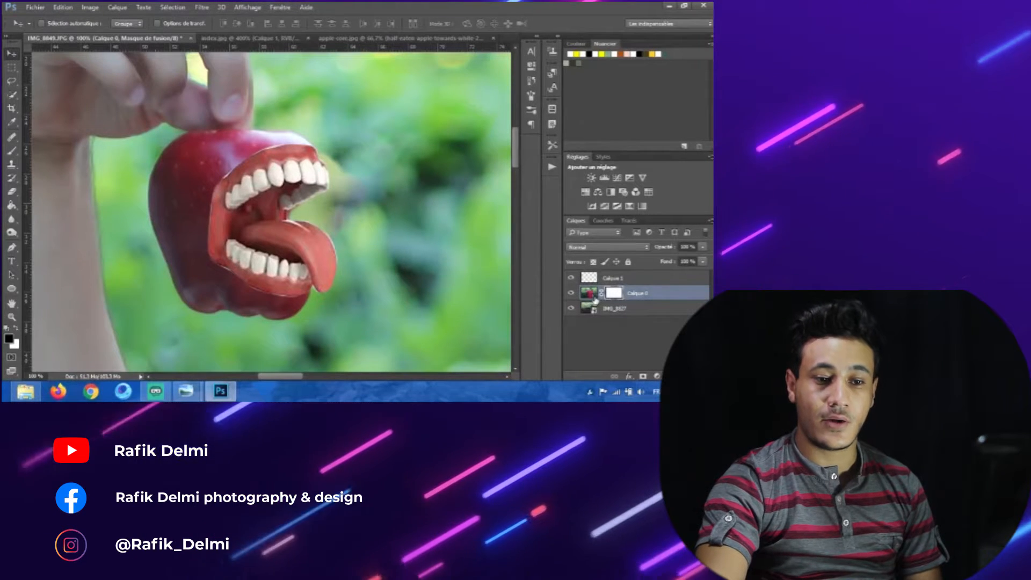
Step: Add a new empty layer above the mouth layer and clip it to the mouth layer
{"action": "left_click", "coordinate": [615, 280]}
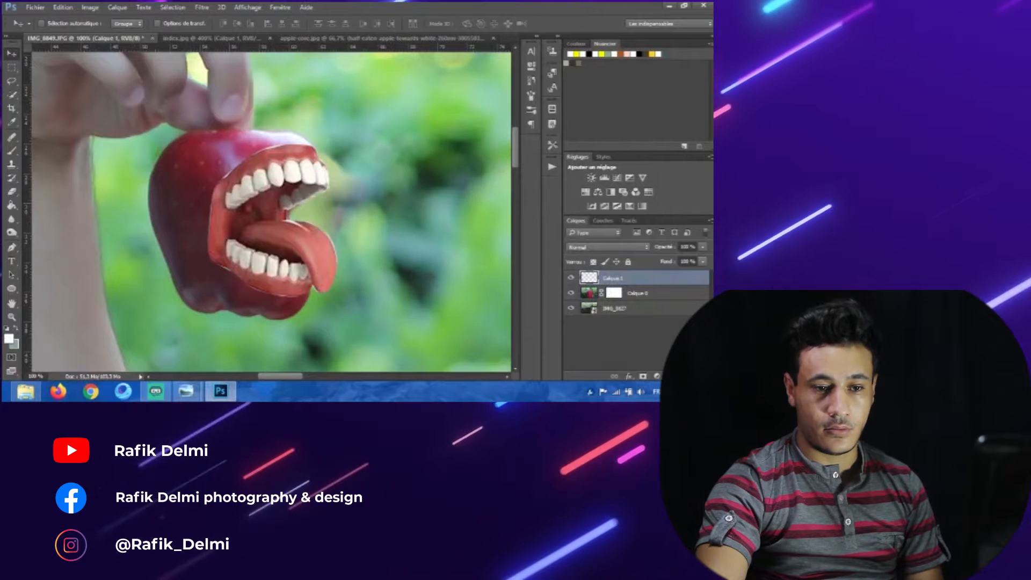
{"action": "key", "text": "ctrl+shift+alt+n"}
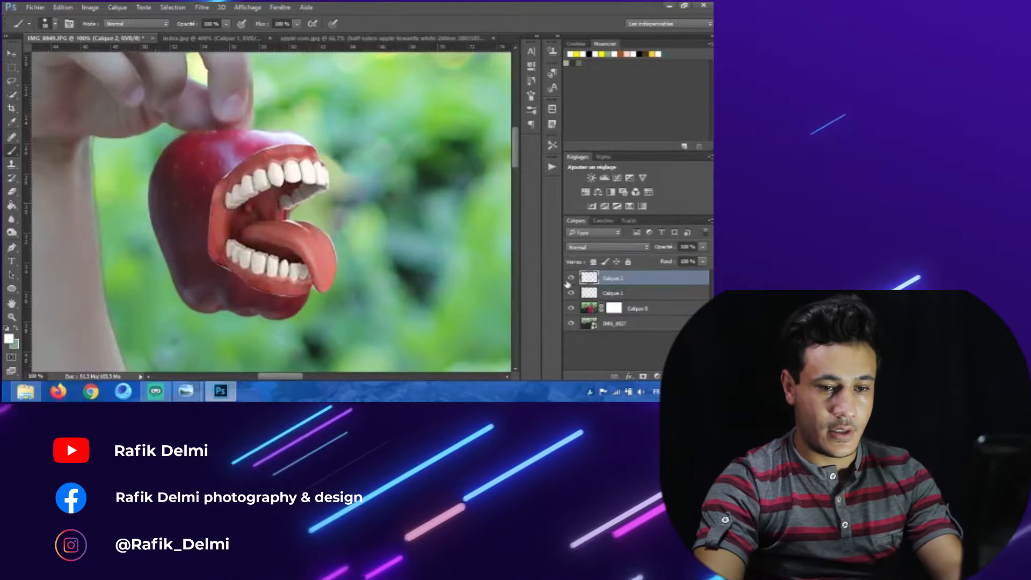
{"action": "left_click", "coordinate": [646, 283], "text": "alt"}
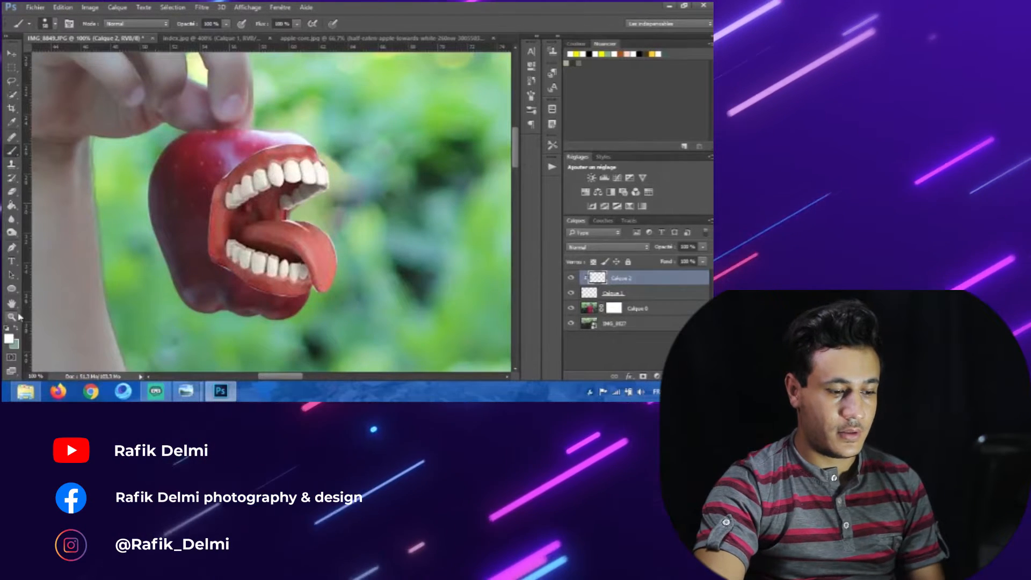
Step: Set the foreground colour to black, paint shadow along the mouth's inner edges, and lower the layer's opacity to 54%
{"action": "left_click", "coordinate": [9, 338]}
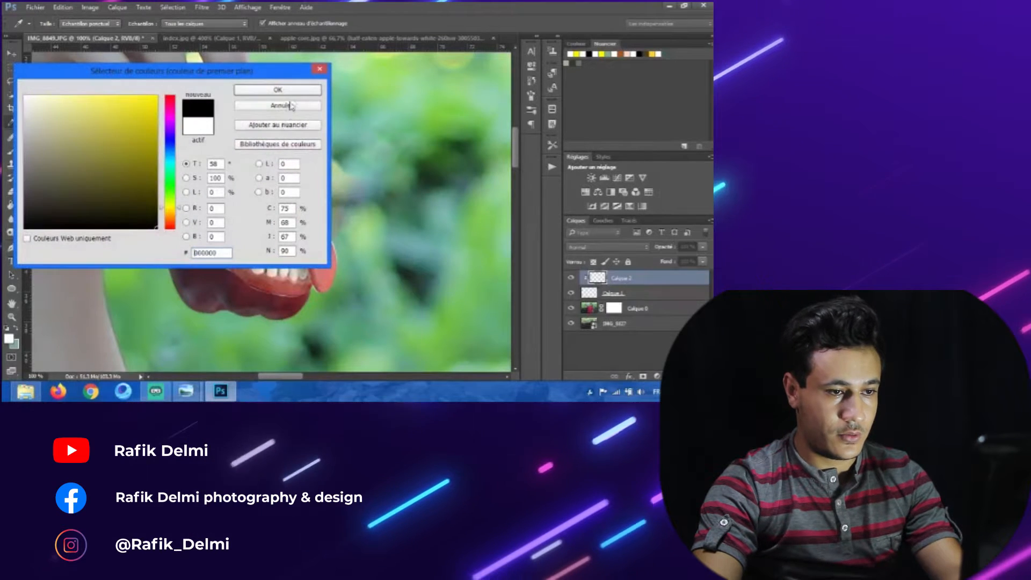
{"action": "left_click", "coordinate": [283, 90]}
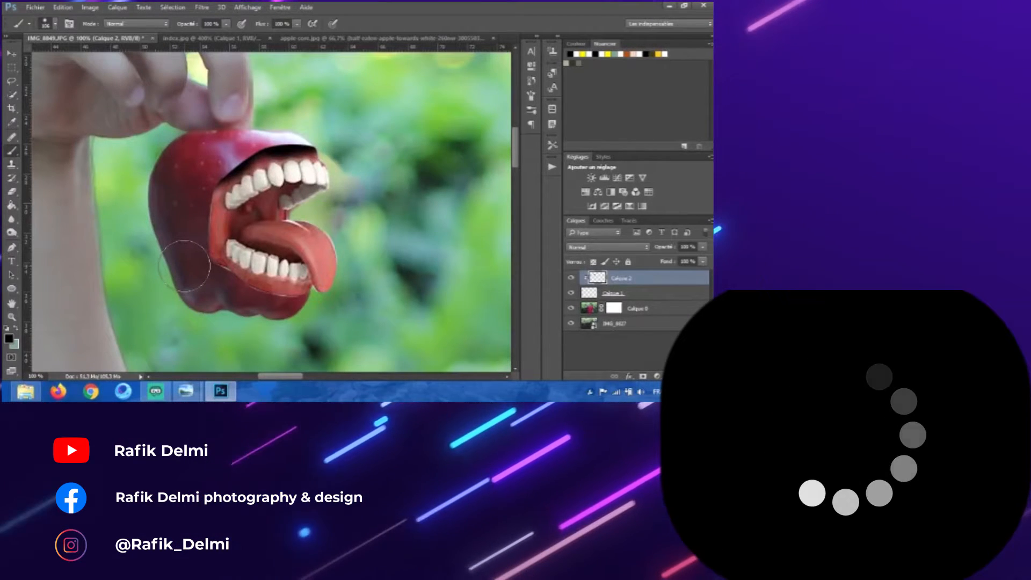
{"action": "mouse_move", "coordinate": [194, 171]}
{"action": "left_mouse_down"}
{"action": "mouse_move", "coordinate": [192, 228]}
{"action": "mouse_move", "coordinate": [215, 284]}
{"action": "left_mouse_up"}
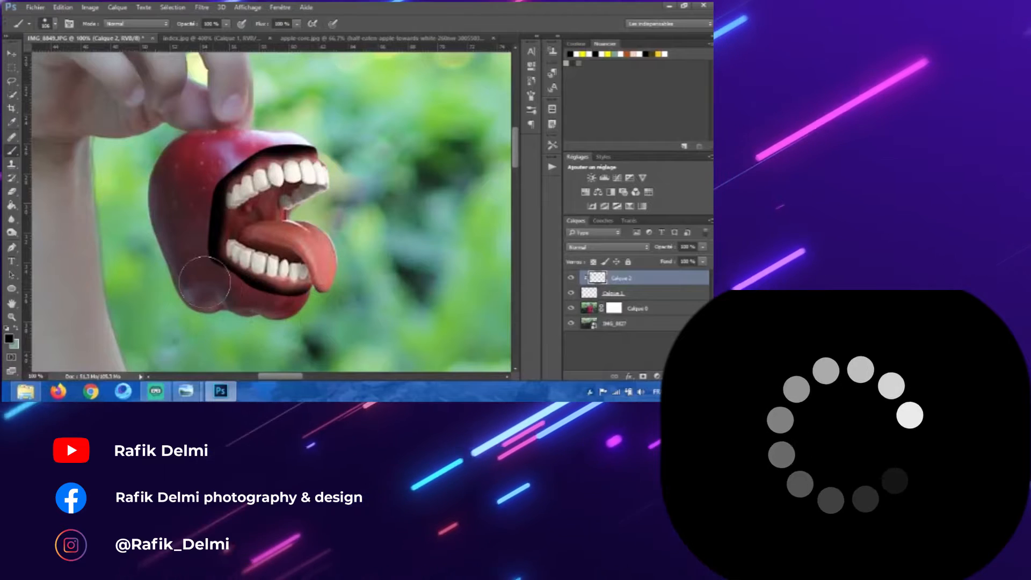
{"action": "left_click_drag", "start_coordinate": [195, 276], "coordinate": [206, 275]}
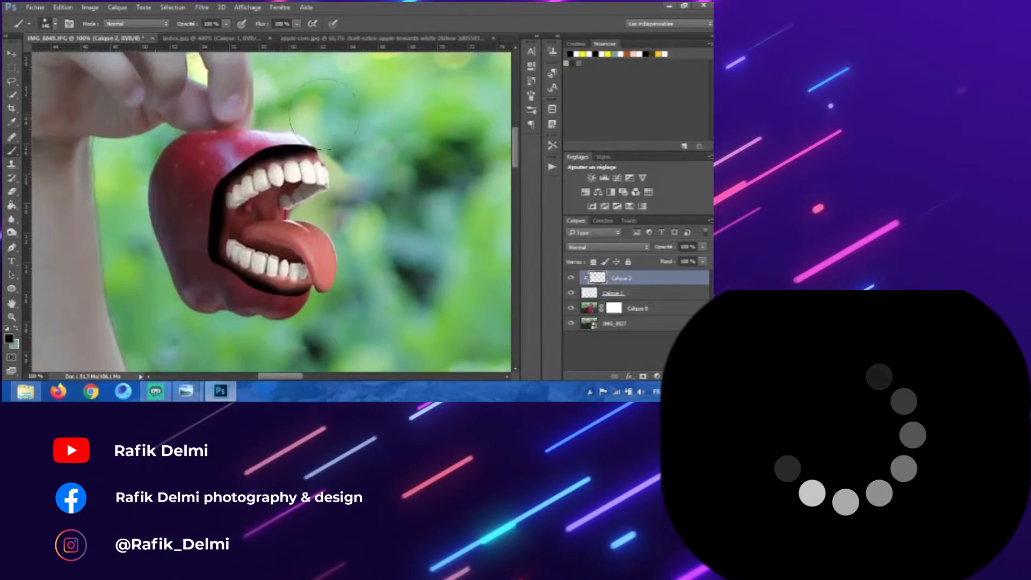
{"action": "left_click_drag", "start_coordinate": [656, 249], "coordinate": [642, 252]}
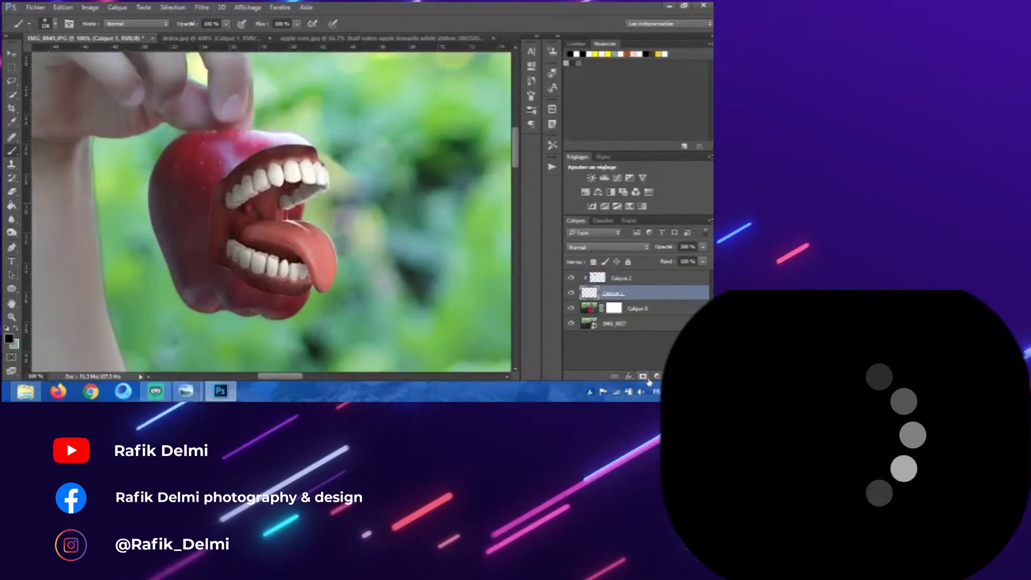
Step: Touch up the mouth layer's mask and the shadow layer around the mouth, setting the shadow opacity to 75%
{"action": "right_click", "coordinate": [223, 192], "text": "alt"}
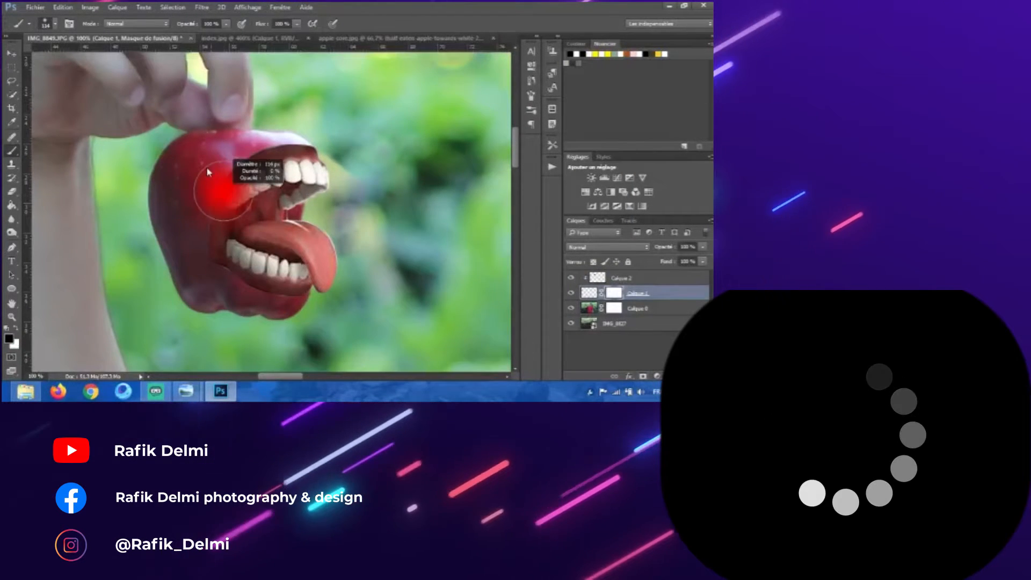
{"action": "mouse_move", "coordinate": [320, 128]}
{"action": "left_mouse_down"}
{"action": "mouse_move", "coordinate": [275, 125]}
{"action": "mouse_move", "coordinate": [208, 171]}
{"action": "mouse_move", "coordinate": [193, 267]}
{"action": "left_mouse_up"}
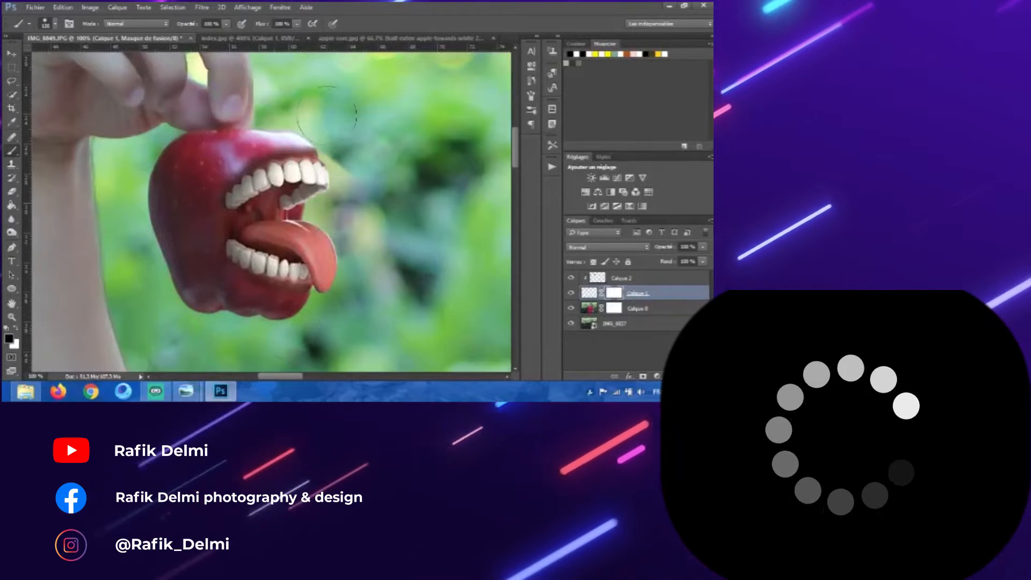
{"action": "left_click", "coordinate": [622, 278]}
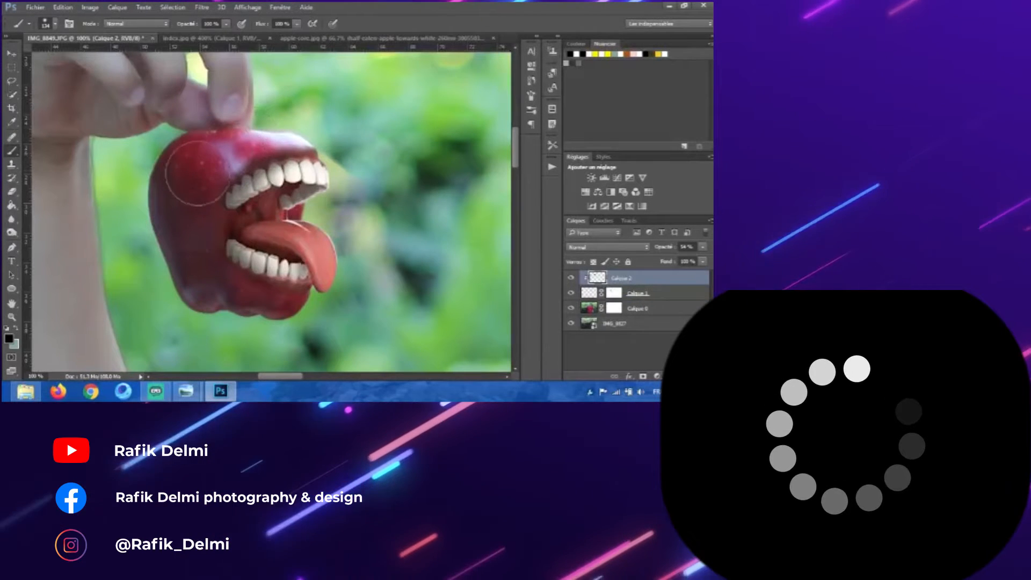
{"action": "left_click_drag", "start_coordinate": [205, 275], "coordinate": [212, 277]}
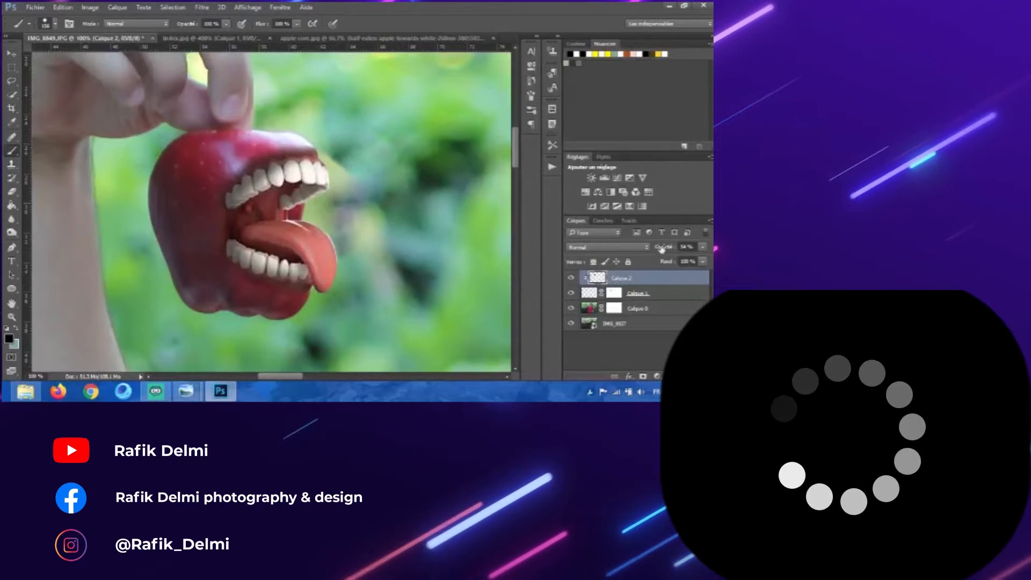
{"action": "left_click_drag", "start_coordinate": [661, 247], "coordinate": [693, 247]}
{"action": "left_click_drag", "start_coordinate": [262, 170], "coordinate": [264, 170]}
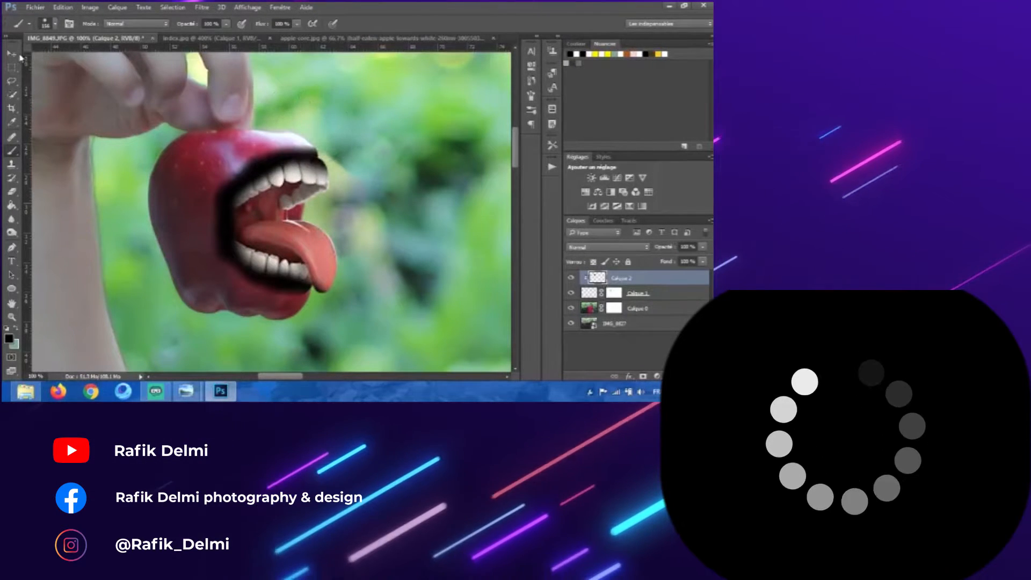
{"action": "left_click_drag", "start_coordinate": [674, 249], "coordinate": [662, 251]}
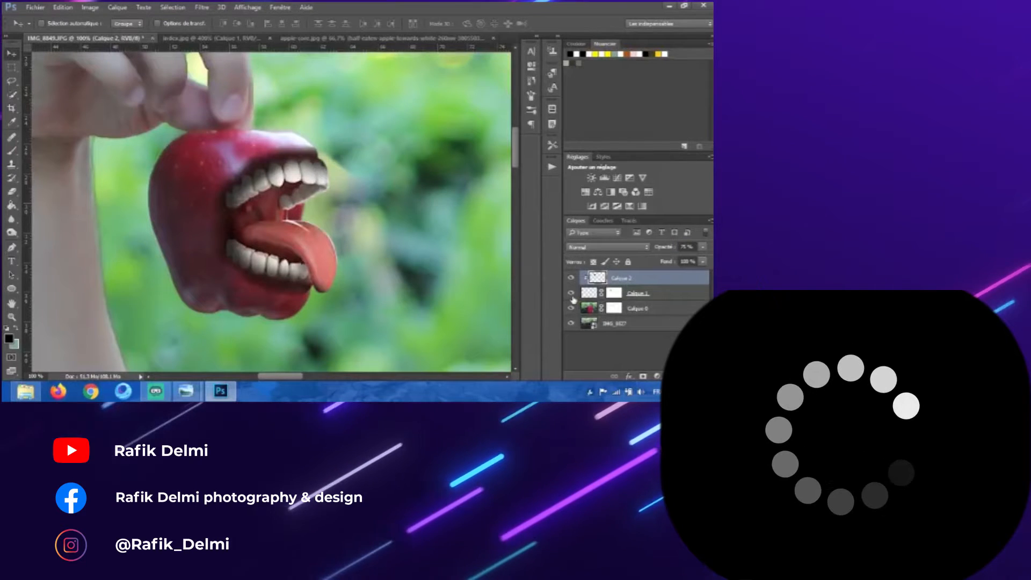
Step: Paint on the mouth layer's mask with the Brush tool to soften the mouth's edges against the apple
{"action": "right_click", "coordinate": [624, 294]}
{"action": "left_click", "coordinate": [617, 214]}
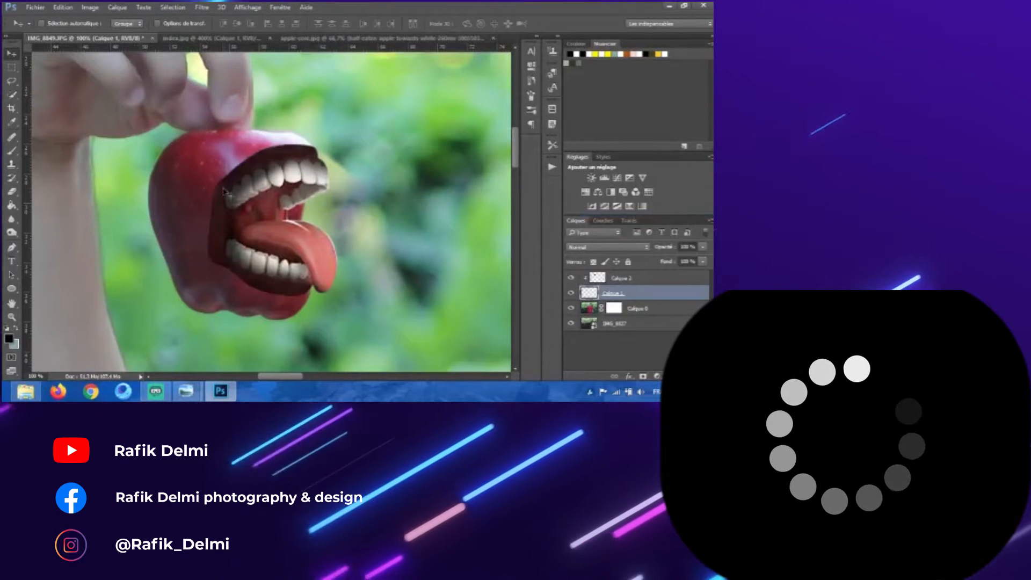
{"action": "left_click", "coordinate": [12, 153]}
{"action": "left_click_drag", "start_coordinate": [266, 241], "coordinate": [275, 373]}
{"action": "key", "text": "ctrl+plus"}
{"action": "key", "text": "ctrl+plus"}
{"action": "scroll", "coordinate": [333, 215], "scroll_direction": "up", "scroll_amount": 4}
{"action": "left_click_drag", "start_coordinate": [357, 161], "coordinate": [336, 163]}
{"action": "mouse_move", "coordinate": [373, 151]}
{"action": "left_mouse_down"}
{"action": "mouse_move", "coordinate": [348, 156]}
{"action": "mouse_move", "coordinate": [260, 136]}
{"action": "mouse_move", "coordinate": [134, 217]}
{"action": "left_mouse_up"}
{"action": "left_click_drag", "start_coordinate": [109, 251], "coordinate": [182, 128]}
{"action": "left_click_drag", "start_coordinate": [176, 171], "coordinate": [147, 277]}
{"action": "mouse_move", "coordinate": [145, 257]}
{"action": "left_mouse_down"}
{"action": "mouse_move", "coordinate": [153, 145]}
{"action": "mouse_move", "coordinate": [293, 341]}
{"action": "mouse_move", "coordinate": [242, 206]}
{"action": "left_mouse_up"}
{"action": "mouse_move", "coordinate": [243, 206]}
{"action": "left_mouse_down"}
{"action": "mouse_move", "coordinate": [313, 233]}
{"action": "mouse_move", "coordinate": [297, 224]}
{"action": "left_mouse_up"}
{"action": "key", "text": "ctrl+z"}
{"action": "mouse_move", "coordinate": [244, 203]}
{"action": "left_mouse_down"}
{"action": "mouse_move", "coordinate": [321, 221]}
{"action": "mouse_move", "coordinate": [394, 222]}
{"action": "left_mouse_up"}
{"action": "key", "text": "ctrl+minus"}
{"action": "key", "text": "ctrl+minus"}
{"action": "key", "text": "ctrl+minus"}
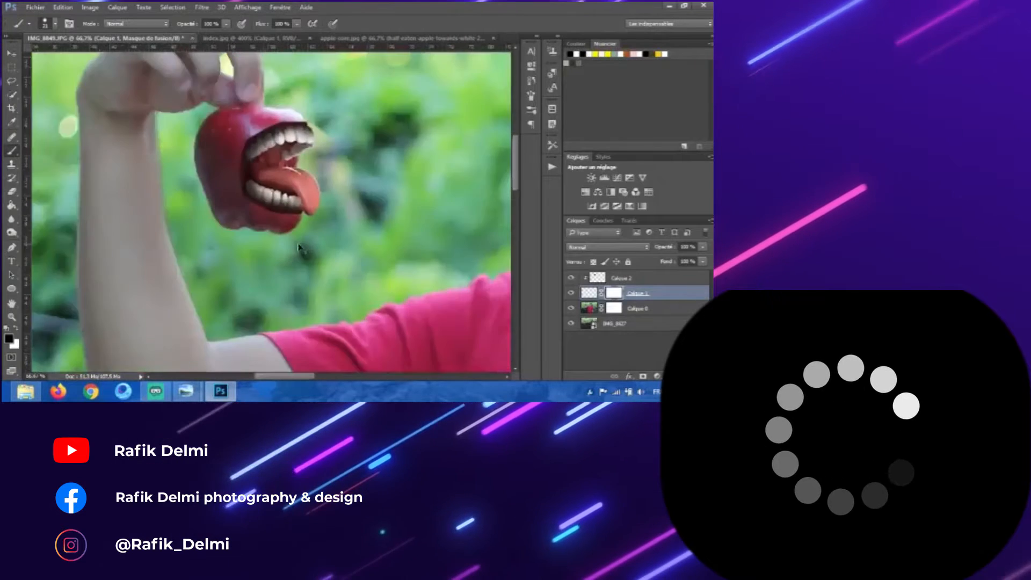
Step: Set the shadow layer's opacity to 80% and keep refining the mouth layer's mask near the upper lip
{"action": "key", "text": "ctrl+plus"}
{"action": "key", "text": "ctrl+plus"}
{"action": "left_click_drag", "start_coordinate": [292, 209], "coordinate": [296, 342]}
{"action": "mouse_move", "coordinate": [284, 144]}
{"action": "left_mouse_down"}
{"action": "mouse_move", "coordinate": [284, 186]}
{"action": "mouse_move", "coordinate": [303, 156]}
{"action": "left_mouse_up"}
{"action": "left_click", "coordinate": [623, 279]}
{"action": "left_click_drag", "start_coordinate": [659, 247], "coordinate": [667, 247]}
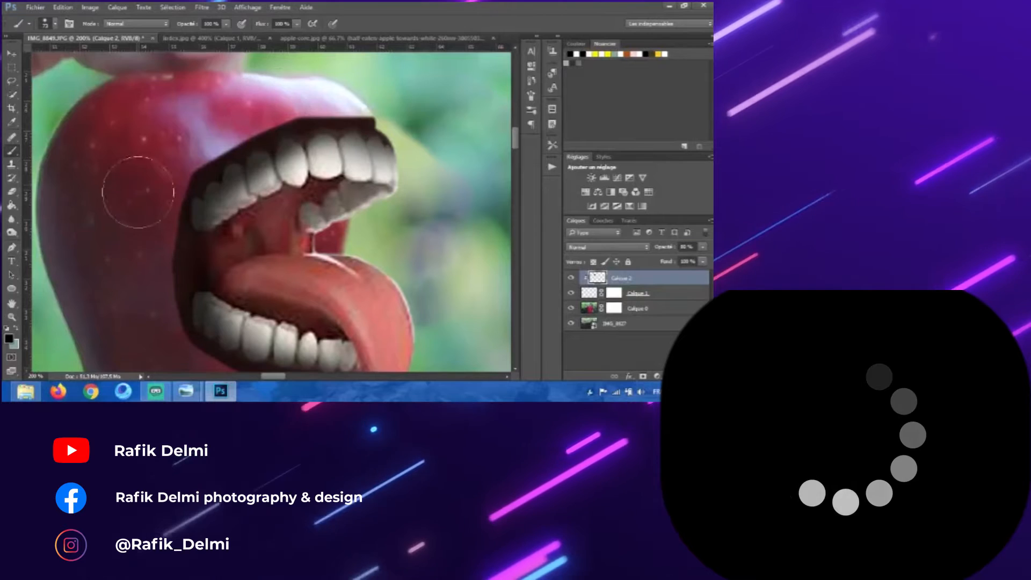
{"action": "left_click", "coordinate": [614, 294]}
{"action": "left_click_drag", "start_coordinate": [205, 219], "coordinate": [181, 295]}
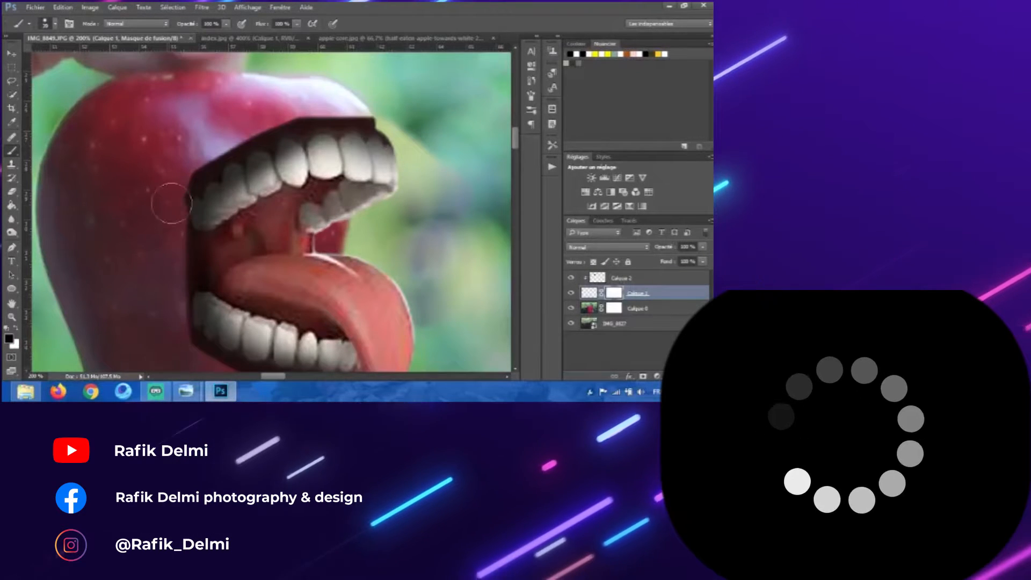
{"action": "left_click_drag", "start_coordinate": [194, 132], "coordinate": [210, 143]}
{"action": "key", "text": "ctrl+minus"}
{"action": "key", "text": "ctrl+minus"}
{"action": "key", "text": "ctrl+plus"}
{"action": "key", "text": "ctrl+plus"}
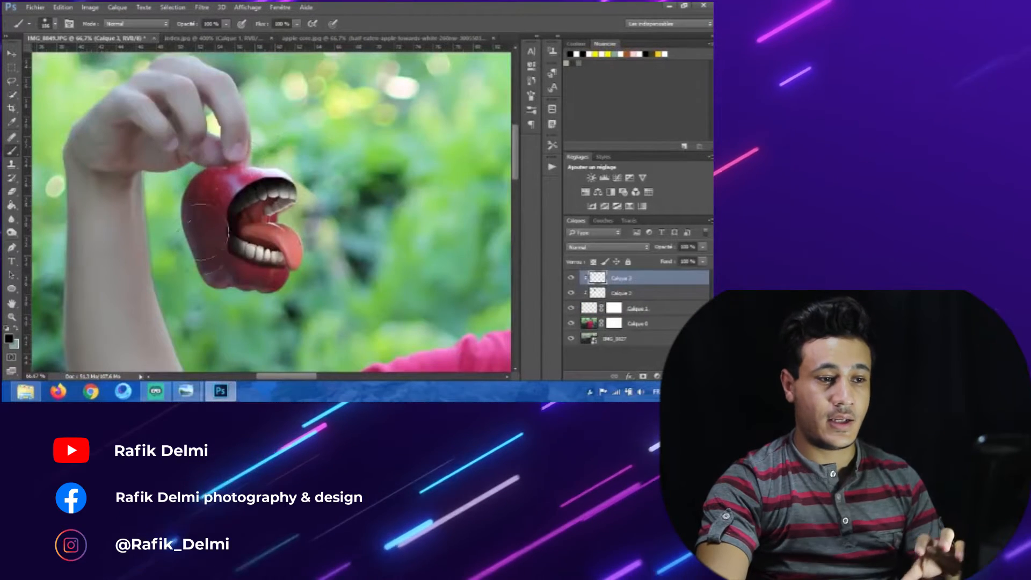
Step: Paint additional dark shading on a new clipped layer over the mouth and set its opacity to 46%
{"action": "key", "text": "ctrl+plus"}
{"action": "key", "text": "ctrl+plus"}
{"action": "mouse_move", "coordinate": [240, 228]}
{"action": "left_mouse_down"}
{"action": "mouse_move", "coordinate": [169, 217]}
{"action": "mouse_move", "coordinate": [181, 230]}
{"action": "mouse_move", "coordinate": [250, 194]}
{"action": "mouse_move", "coordinate": [242, 213]}
{"action": "mouse_move", "coordinate": [233, 222]}
{"action": "mouse_move", "coordinate": [249, 125]}
{"action": "left_mouse_up"}
{"action": "left_click", "coordinate": [181, 230]}
{"action": "key", "text": "ctrl+plus"}
{"action": "left_click_drag", "start_coordinate": [308, 279], "coordinate": [326, 285]}
{"action": "left_click_drag", "start_coordinate": [274, 220], "coordinate": [289, 263]}
{"action": "left_click_drag", "start_coordinate": [263, 161], "coordinate": [184, 179]}
{"action": "left_click_drag", "start_coordinate": [214, 135], "coordinate": [331, 105]}
{"action": "key", "text": "ctrl+minus"}
{"action": "key", "text": "ctrl+minus"}
{"action": "key", "text": "ctrl+minus"}
{"action": "mouse_move", "coordinate": [665, 247]}
{"action": "left_mouse_down"}
{"action": "mouse_move", "coordinate": [614, 248]}
{"action": "mouse_move", "coordinate": [637, 257]}
{"action": "left_mouse_up"}
{"action": "key", "text": "ctrl+plus"}
{"action": "key", "text": "ctrl+plus"}
{"action": "key", "text": "ctrl+plus"}
{"action": "left_click_drag", "start_coordinate": [263, 205], "coordinate": [283, 205]}
{"action": "key", "text": "ctrl+minus"}
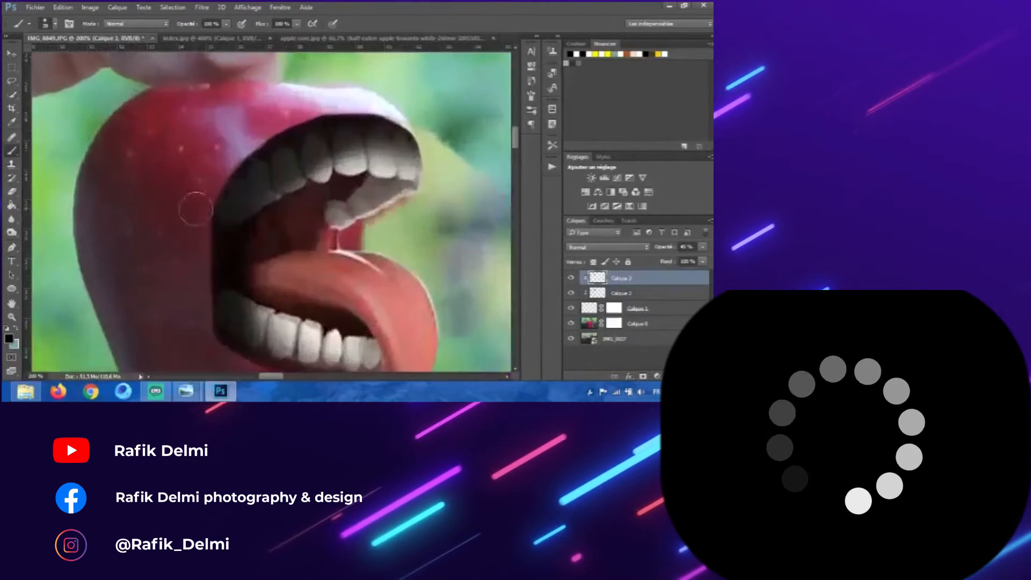
Step: Add another clipped layer above, paint dark shading under the tongue, and lower its opacity
{"action": "left_click", "coordinate": [686, 376]}
{"action": "left_click", "coordinate": [647, 286], "text": "alt"}
{"action": "left_click_drag", "start_coordinate": [320, 247], "coordinate": [352, 304]}
{"action": "left_click_drag", "start_coordinate": [316, 260], "coordinate": [282, 240]}
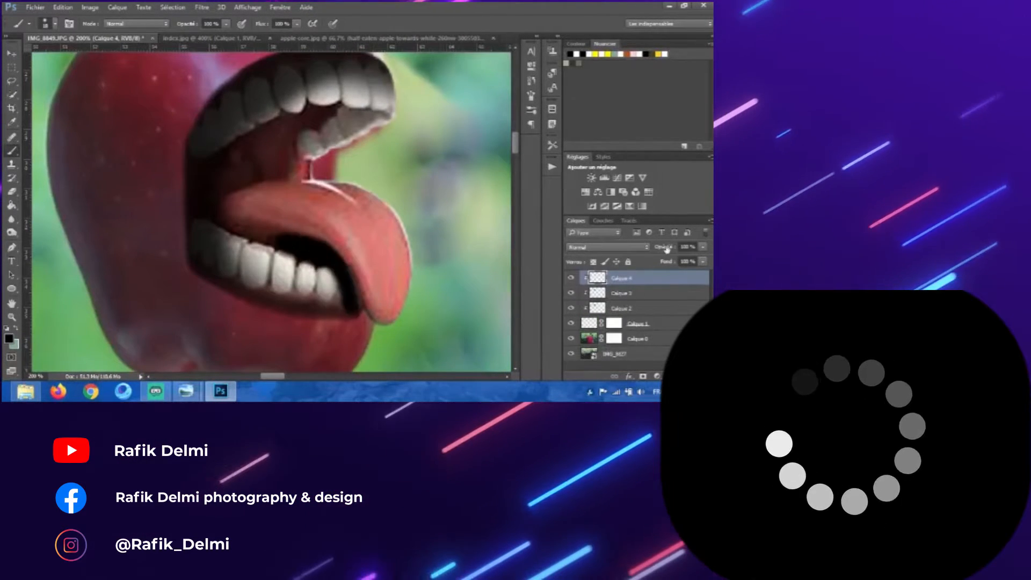
{"action": "left_click_drag", "start_coordinate": [664, 247], "coordinate": [637, 249]}
Step: Add one more layer, paint shading near the tongue's tip, and set its opacity to 37%
{"action": "left_click", "coordinate": [686, 376]}
{"action": "left_click_drag", "start_coordinate": [356, 311], "coordinate": [357, 338]}
{"action": "left_click_drag", "start_coordinate": [665, 247], "coordinate": [631, 248]}
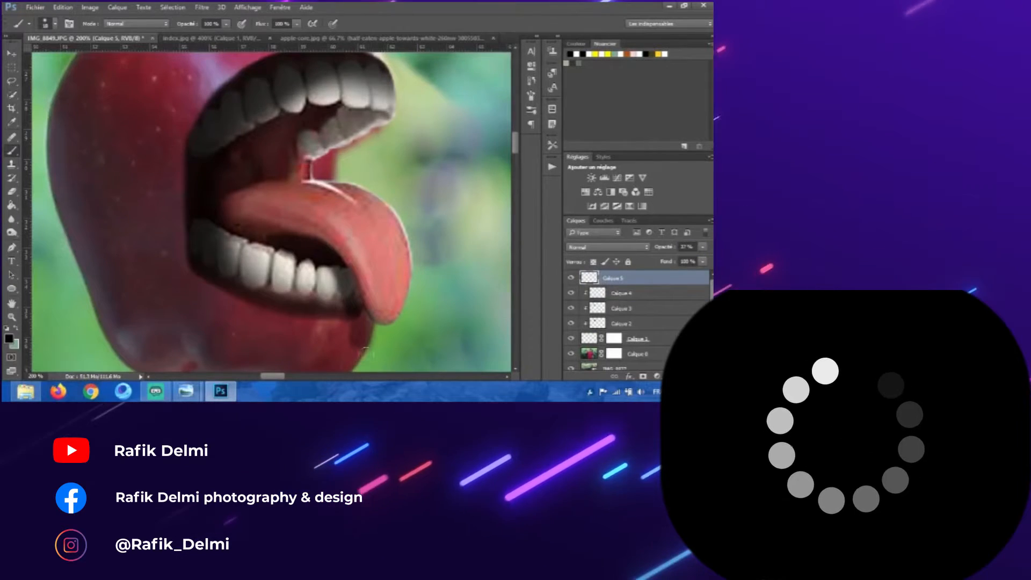
Step: Erase excess shading with the Eraser tool and zoom out to view the whole photo
{"action": "key", "text": "e"}
{"action": "key", "text": "ctrl+minus"}
{"action": "key", "text": "ctrl+plus"}
{"action": "left_click_drag", "start_coordinate": [376, 287], "coordinate": [382, 288]}
{"action": "key", "text": "ctrl+minus"}
{"action": "key", "text": "ctrl+minus"}
{"action": "key", "text": "ctrl+minus"}
{"action": "key", "text": "ctrl+minus"}
{"action": "key", "text": "ctrl+minus"}
{"action": "key", "text": "ctrl+minus"}
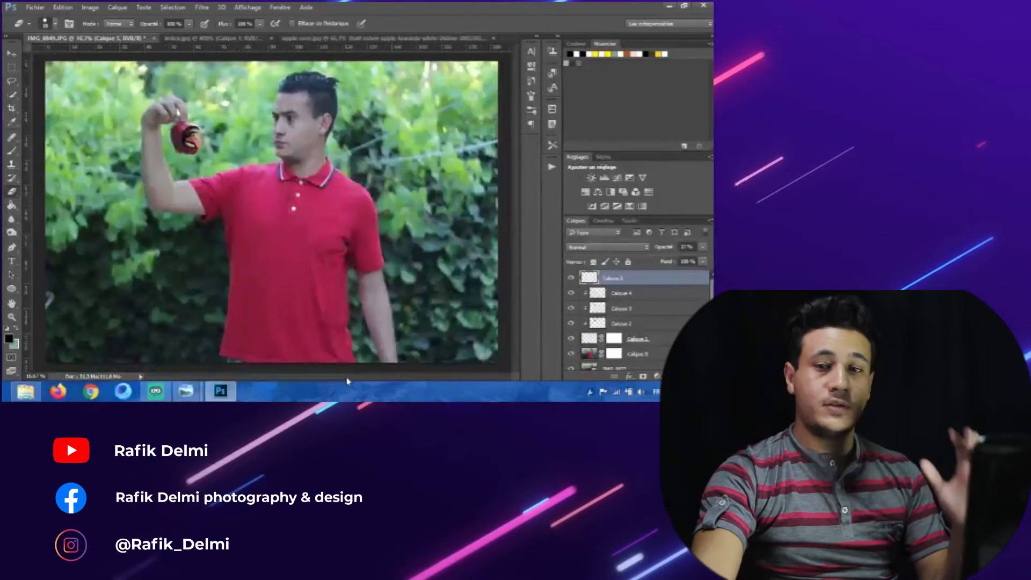
{"action": "key", "text": "v"}
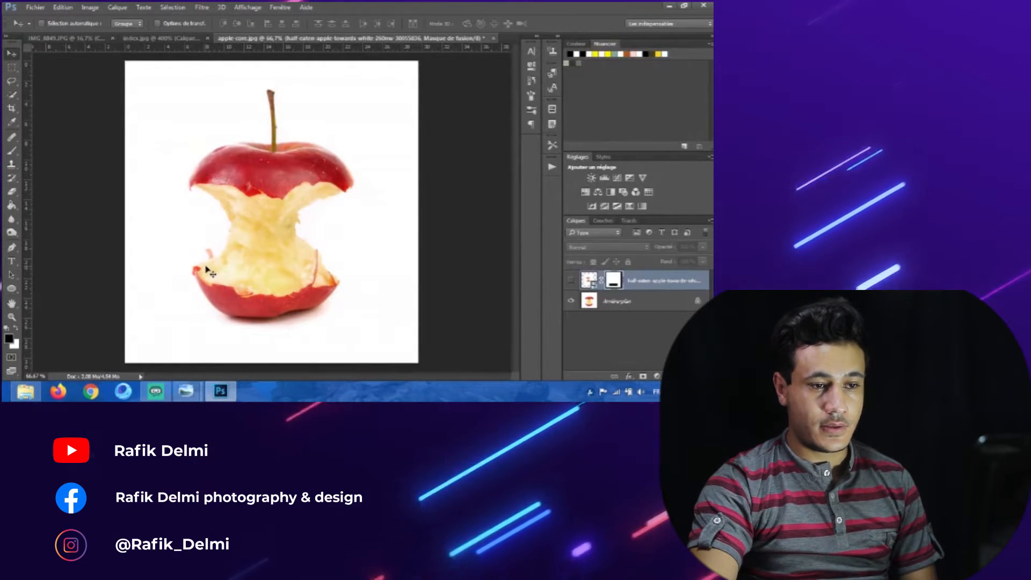
Step: Trace the bitten edge of the apple core photo with the Pen tool, following the flesh outline
{"action": "key", "text": "p"}
{"action": "key", "text": "ctrl+plus"}
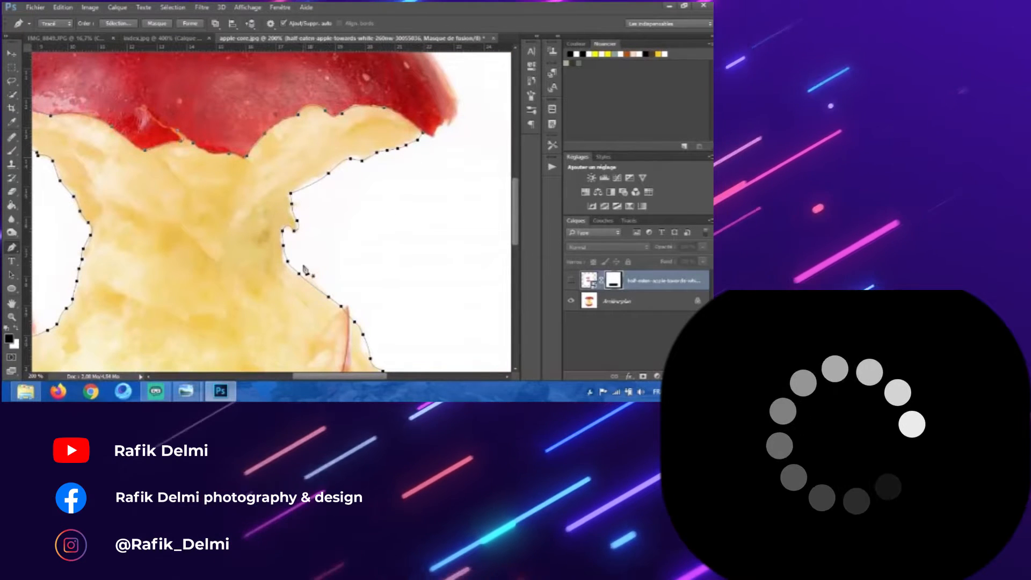
{"action": "scroll", "coordinate": [310, 256], "scroll_direction": "up", "scroll_amount": 1}
{"action": "scroll", "coordinate": [310, 256], "scroll_direction": "up", "scroll_amount": 3}
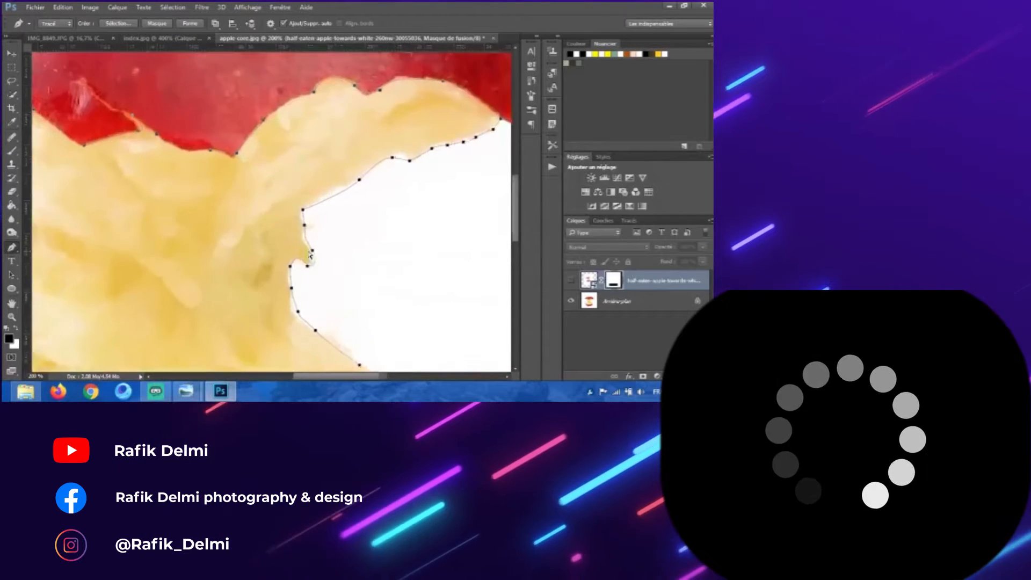
{"action": "left_click_drag", "start_coordinate": [320, 183], "coordinate": [269, 193]}
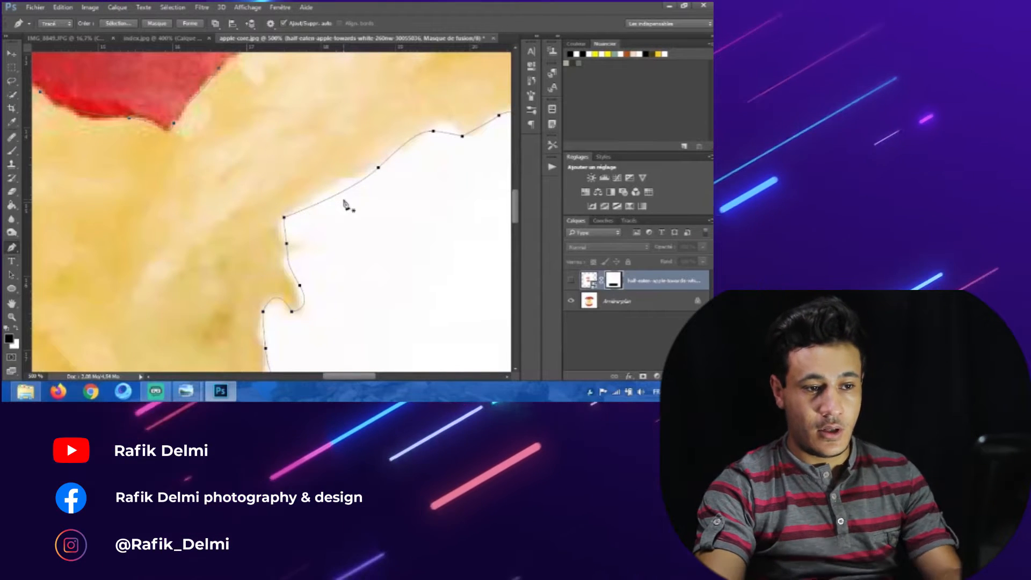
{"action": "left_click_drag", "start_coordinate": [345, 209], "coordinate": [294, 205]}
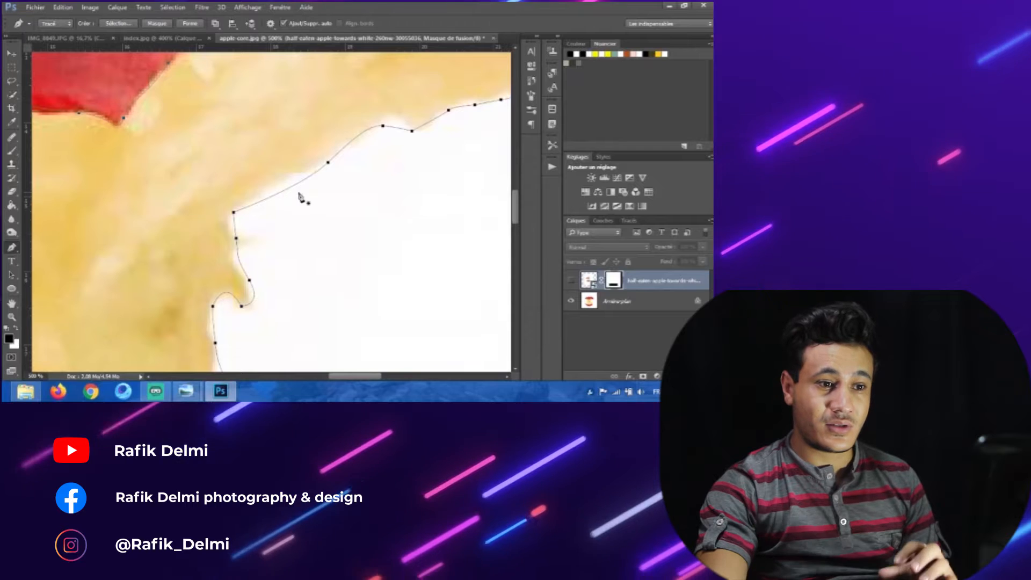
{"action": "left_click_drag", "start_coordinate": [328, 207], "coordinate": [247, 249]}
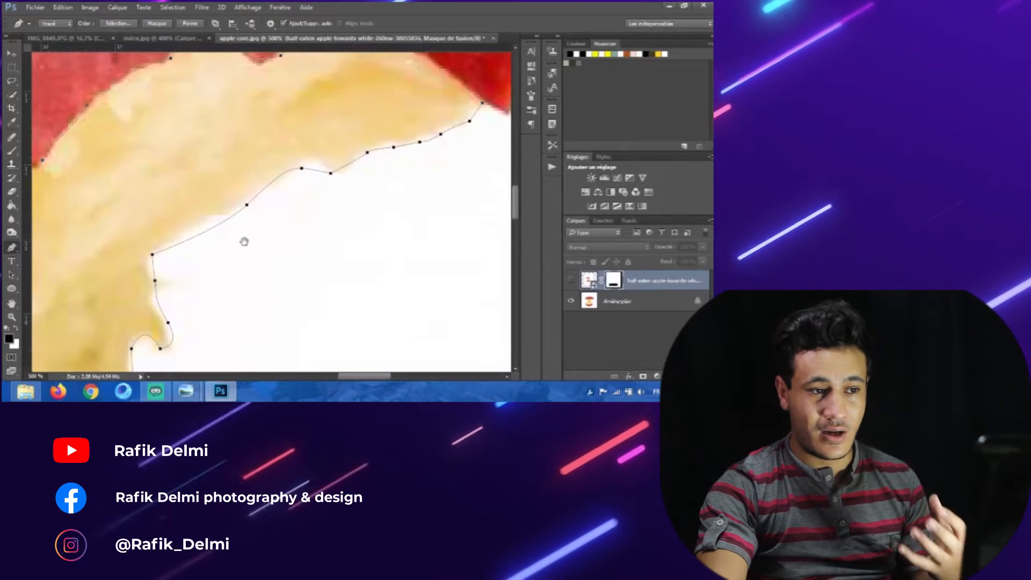
{"action": "left_click_drag", "start_coordinate": [366, 188], "coordinate": [312, 210]}
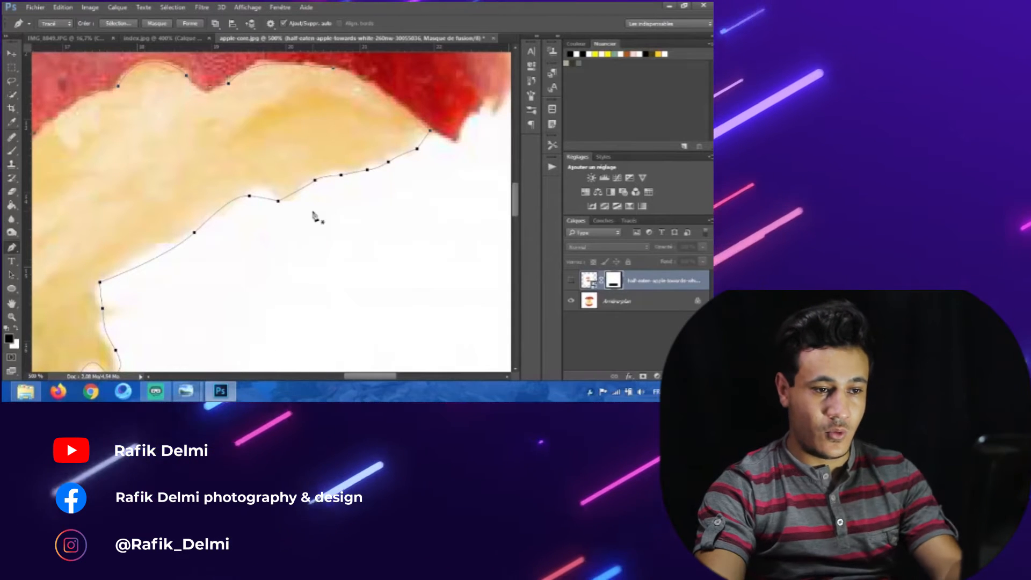
{"action": "key", "text": "ctrl+0"}
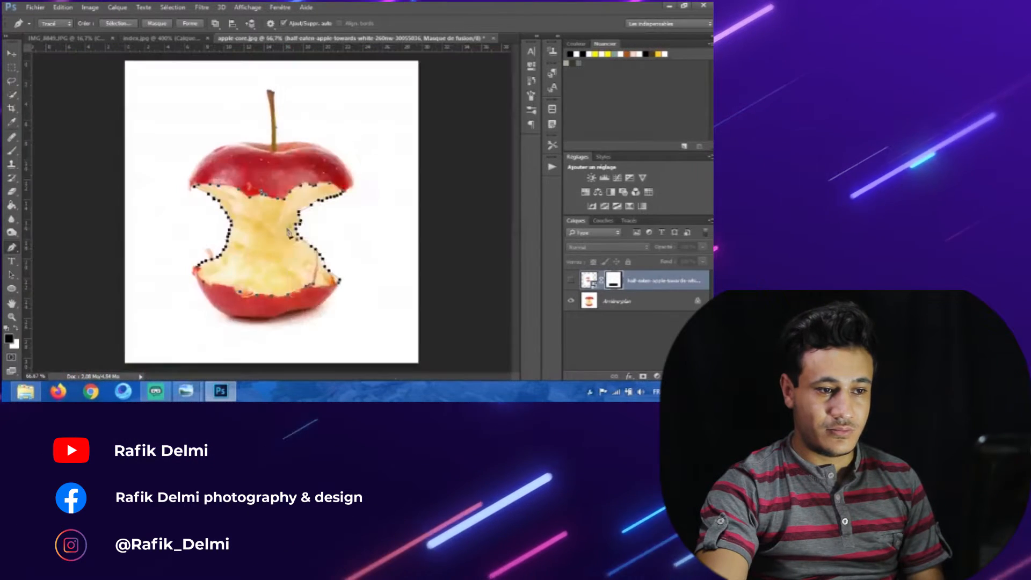
Step: Convert the core path into a selection and select the background layer of the apple core image
{"action": "right_click", "coordinate": [288, 153]}
{"action": "left_click", "coordinate": [326, 197]}
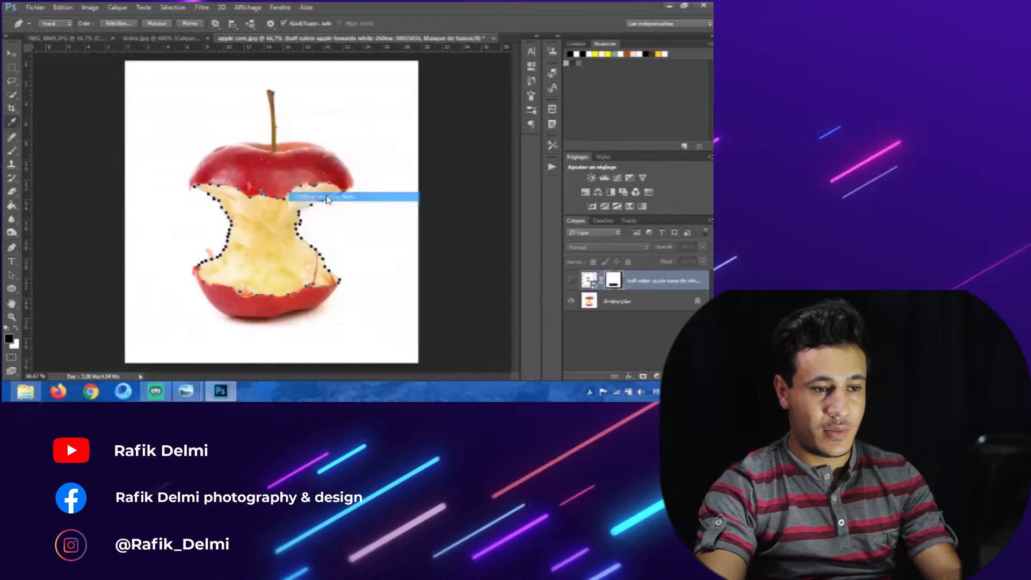
{"action": "left_click", "coordinate": [428, 129]}
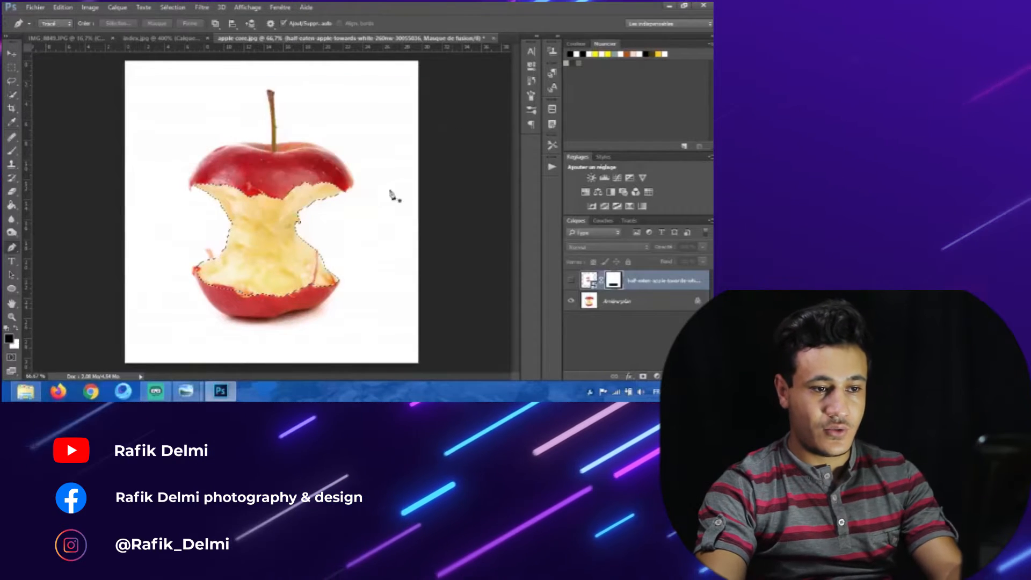
{"action": "left_click", "coordinate": [11, 54]}
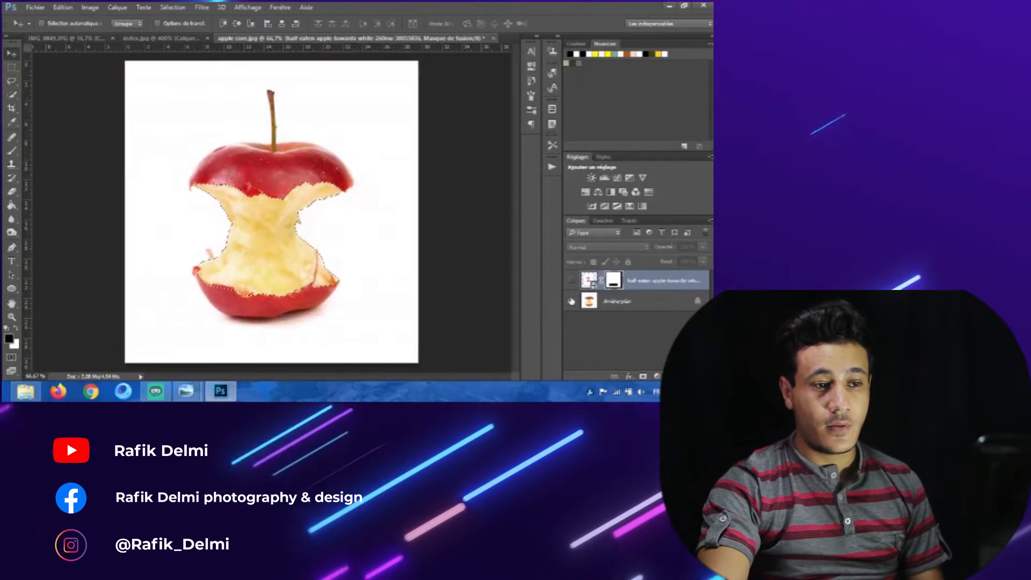
{"action": "left_click", "coordinate": [608, 305]}
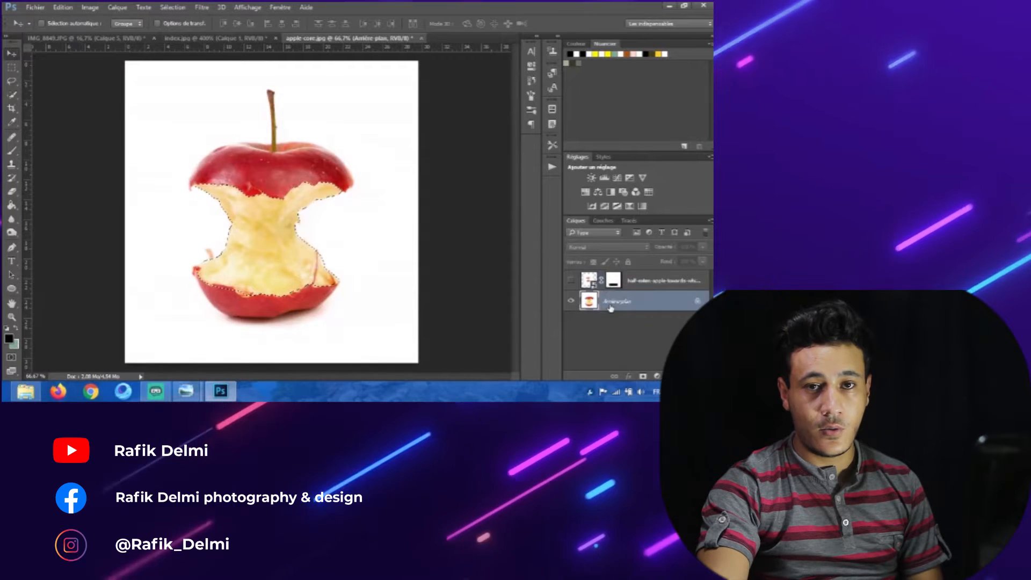
Step: Copy the selected apple core onto its own layer and hide the original background layer
{"action": "key", "text": "ctrl+j"}
{"action": "left_click", "coordinate": [571, 322]}
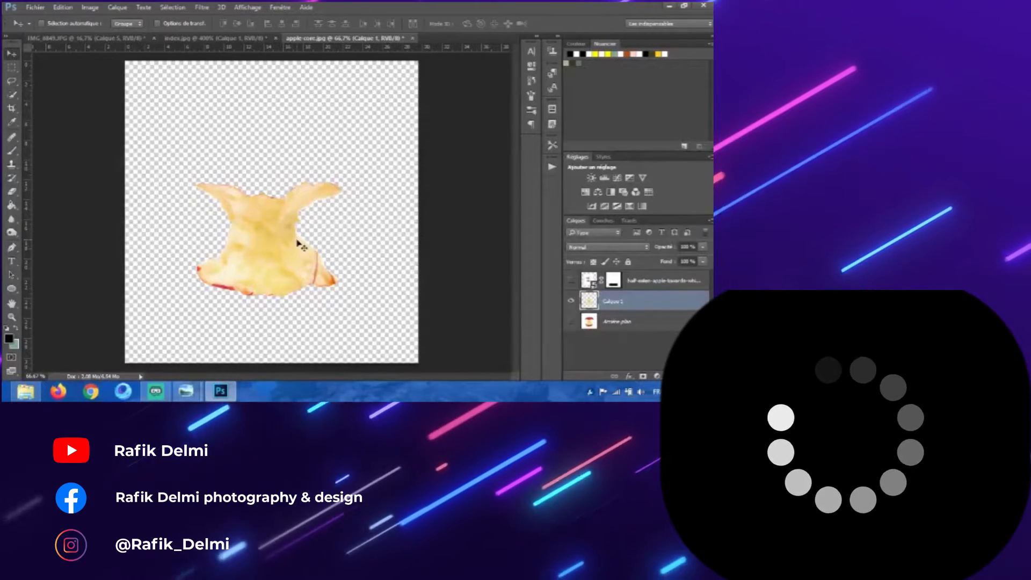
Step: Erase leftover white fringes and red skin along the core's cut-out edges with the Eraser tool
{"action": "scroll", "coordinate": [299, 244], "scroll_direction": "up", "scroll_amount": 4}
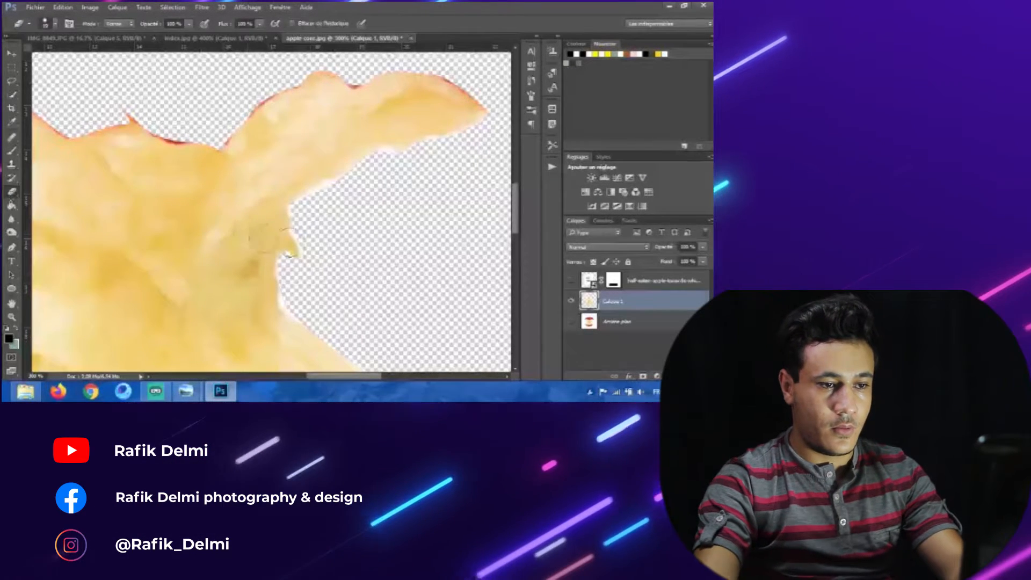
{"action": "right_click", "coordinate": [314, 244], "text": "alt"}
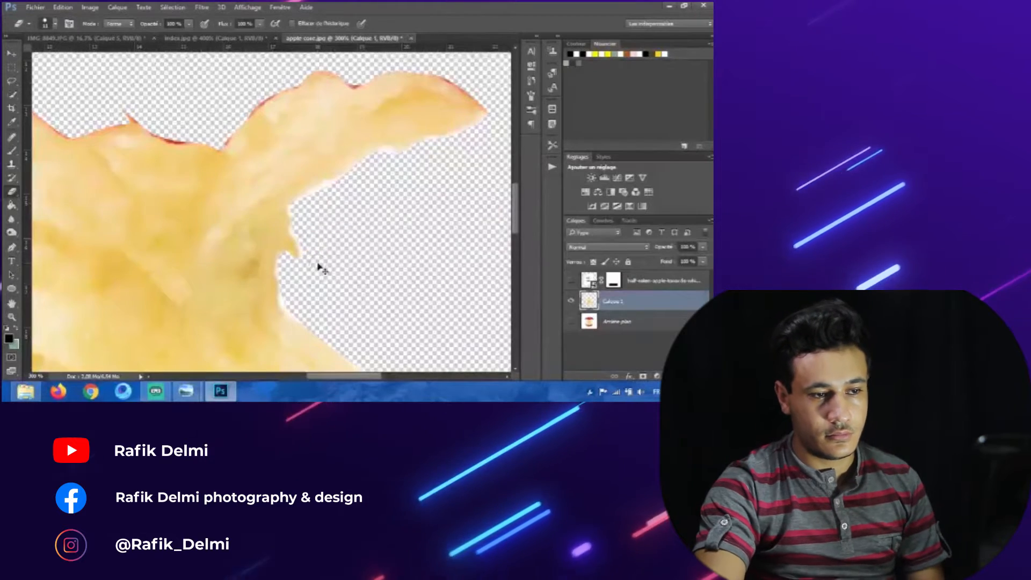
{"action": "scroll", "coordinate": [317, 267], "scroll_direction": "up", "scroll_amount": 2}
{"action": "left_click_drag", "start_coordinate": [319, 258], "coordinate": [255, 244]}
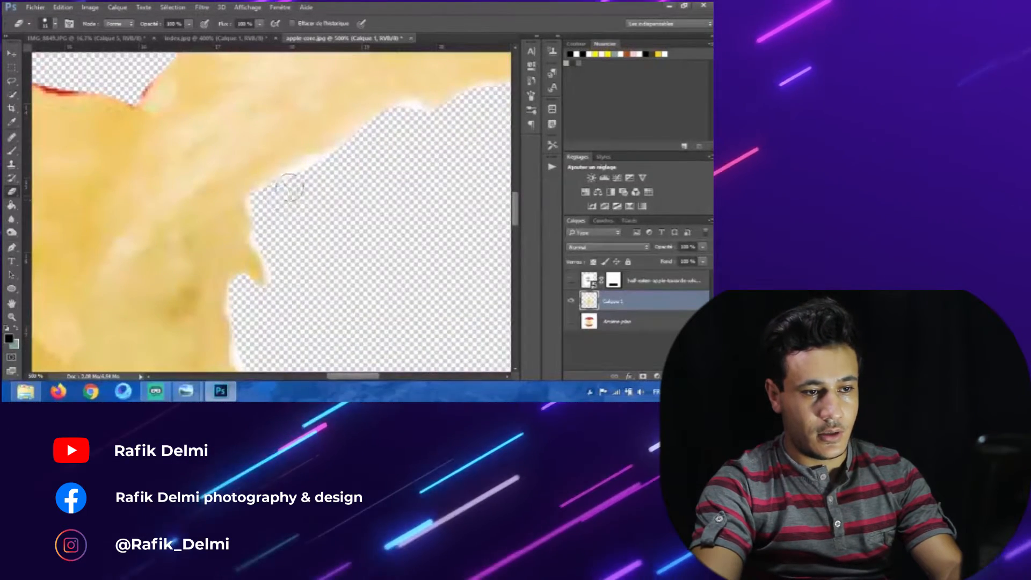
{"action": "left_click_drag", "start_coordinate": [354, 172], "coordinate": [279, 210]}
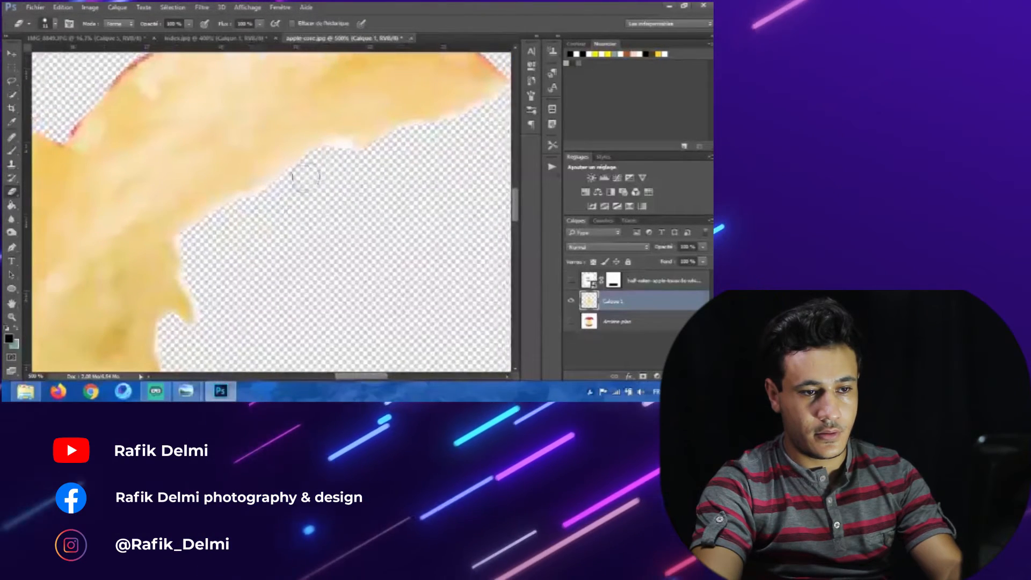
{"action": "left_click_drag", "start_coordinate": [361, 166], "coordinate": [341, 193]}
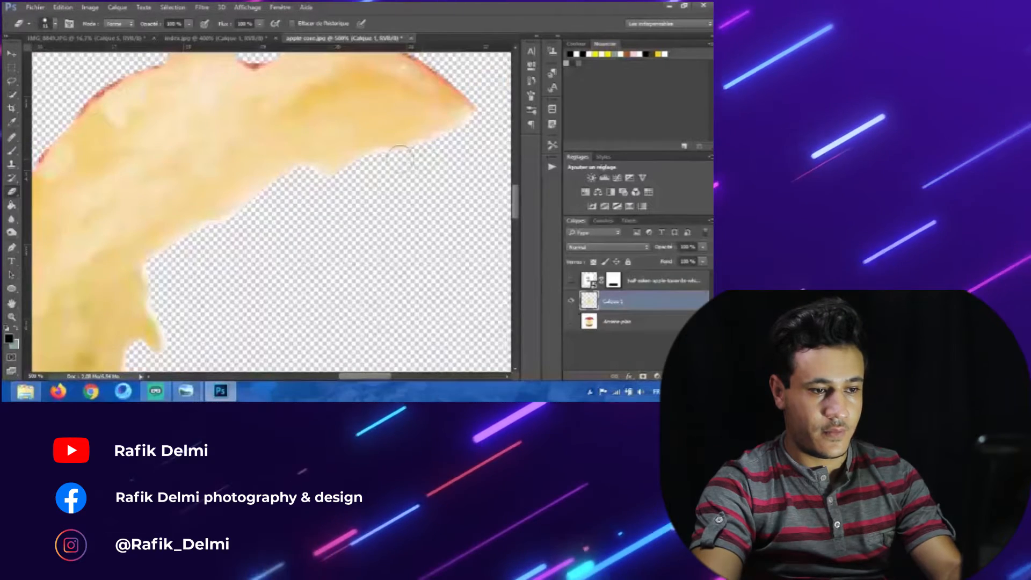
{"action": "left_click_drag", "start_coordinate": [272, 233], "coordinate": [336, 166]}
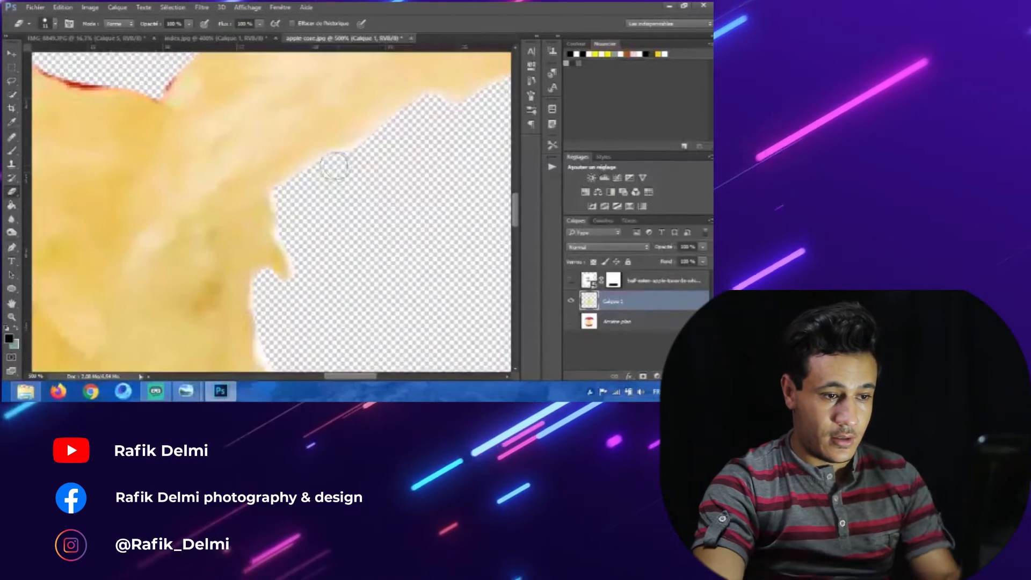
{"action": "left_click_drag", "start_coordinate": [302, 241], "coordinate": [291, 210]}
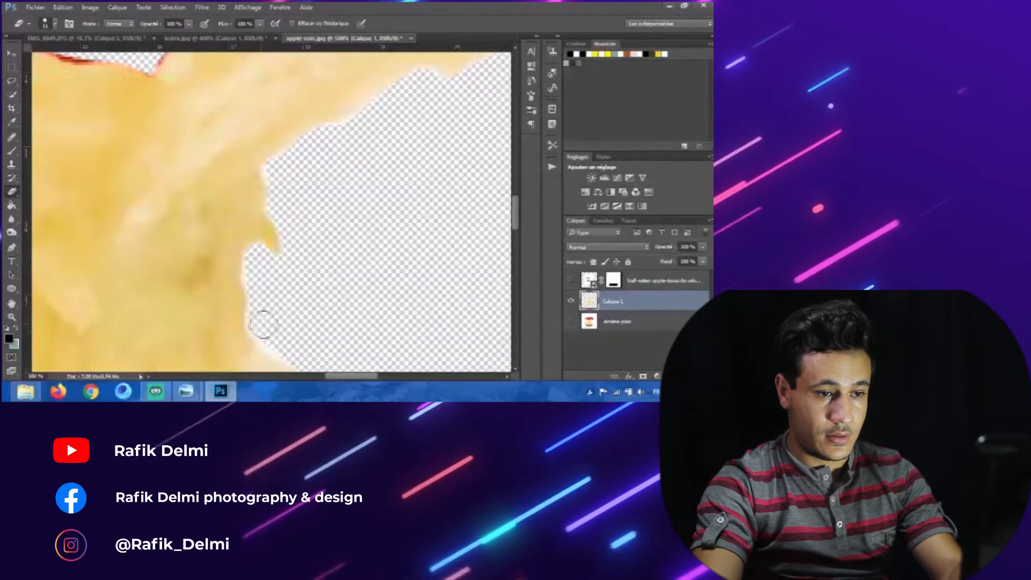
{"action": "left_click_drag", "start_coordinate": [263, 324], "coordinate": [226, 233]}
{"action": "left_click_drag", "start_coordinate": [294, 338], "coordinate": [262, 213]}
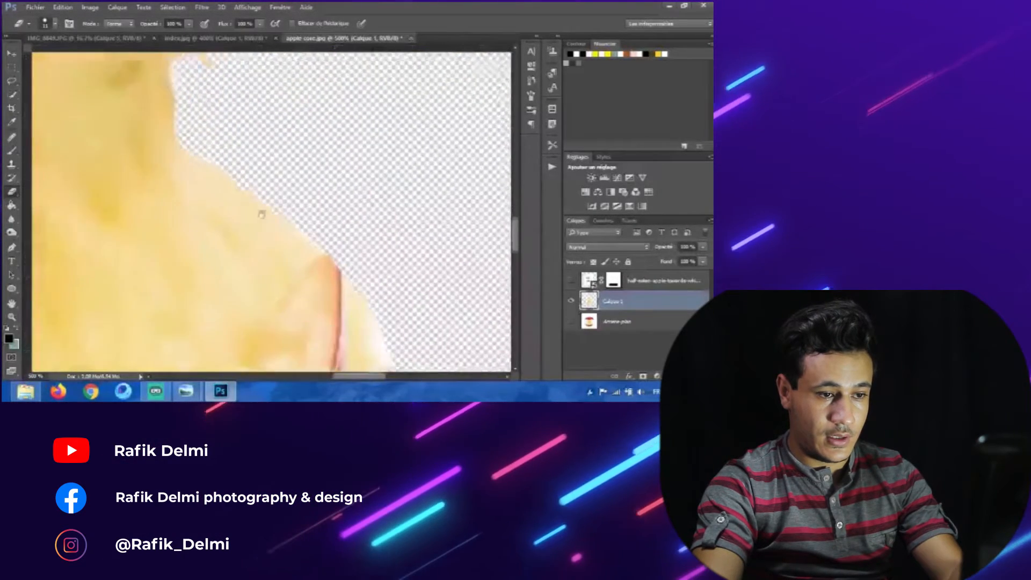
{"action": "left_click_drag", "start_coordinate": [347, 290], "coordinate": [313, 225]}
{"action": "left_click_drag", "start_coordinate": [358, 288], "coordinate": [275, 205]}
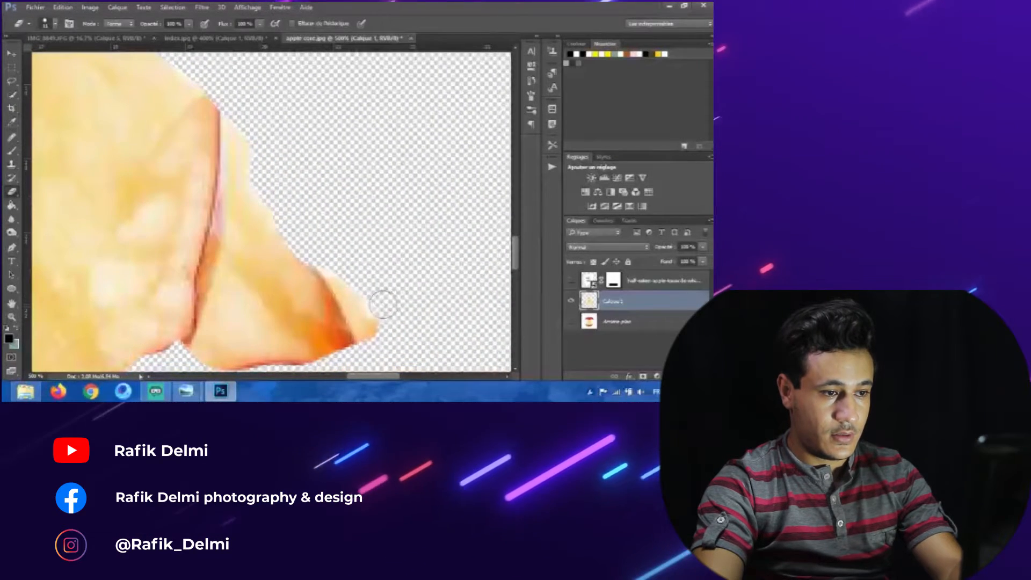
{"action": "mouse_move", "coordinate": [238, 211]}
{"action": "left_mouse_down"}
{"action": "mouse_move", "coordinate": [244, 219]}
{"action": "mouse_move", "coordinate": [369, 125]}
{"action": "left_mouse_up"}
{"action": "mouse_move", "coordinate": [210, 328]}
{"action": "left_mouse_down"}
{"action": "mouse_move", "coordinate": [332, 230]}
{"action": "mouse_move", "coordinate": [450, 252]}
{"action": "left_mouse_up"}
{"action": "mouse_move", "coordinate": [107, 259]}
{"action": "left_mouse_down"}
{"action": "mouse_move", "coordinate": [237, 283]}
{"action": "mouse_move", "coordinate": [446, 365]}
{"action": "left_mouse_up"}
{"action": "mouse_move", "coordinate": [75, 134]}
{"action": "left_mouse_down"}
{"action": "mouse_move", "coordinate": [252, 223]}
{"action": "mouse_move", "coordinate": [202, 253]}
{"action": "mouse_move", "coordinate": [176, 297]}
{"action": "left_mouse_up"}
{"action": "left_click_drag", "start_coordinate": [293, 163], "coordinate": [184, 293]}
{"action": "mouse_move", "coordinate": [193, 243]}
{"action": "left_mouse_down"}
{"action": "mouse_move", "coordinate": [194, 208]}
{"action": "mouse_move", "coordinate": [217, 161]}
{"action": "mouse_move", "coordinate": [243, 235]}
{"action": "left_mouse_up"}
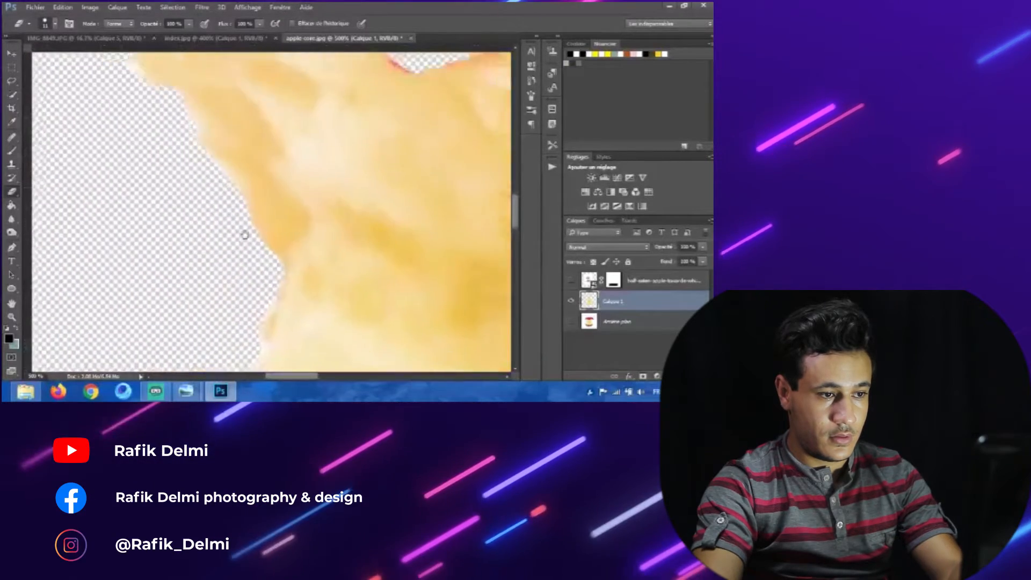
{"action": "left_click_drag", "start_coordinate": [207, 155], "coordinate": [248, 237]}
{"action": "left_click_drag", "start_coordinate": [138, 134], "coordinate": [151, 253]}
{"action": "key", "text": "ctrl+minus"}
{"action": "key", "text": "ctrl+minus"}
{"action": "key", "text": "ctrl+minus"}
{"action": "key", "text": "ctrl+minus"}
{"action": "key", "text": "ctrl+minus"}
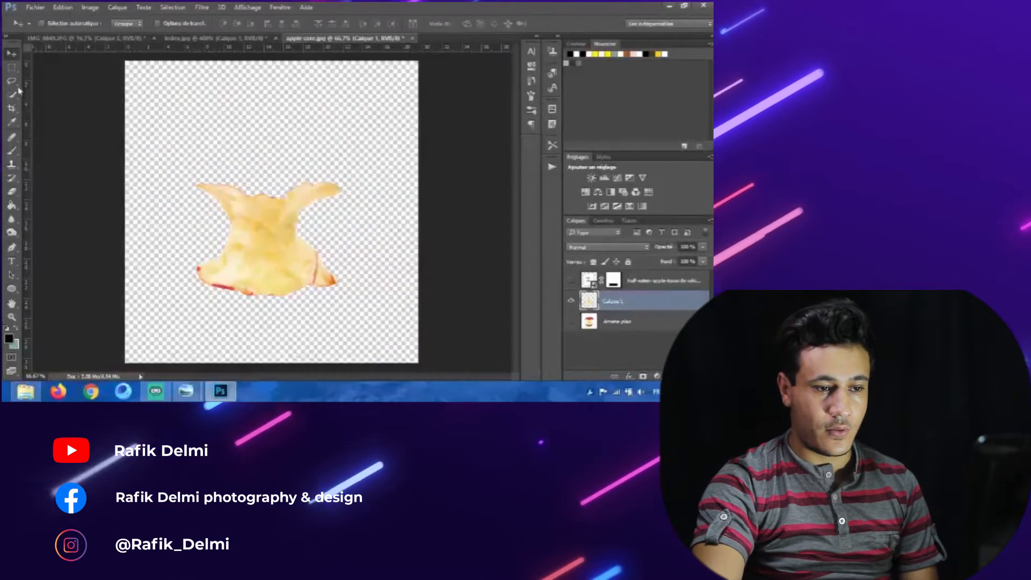
Step: Drag the apple core layer into the main photo and position it over the lower left side of the shirt
{"action": "left_click", "coordinate": [12, 68]}
{"action": "left_click_drag", "start_coordinate": [260, 158], "coordinate": [358, 311]}
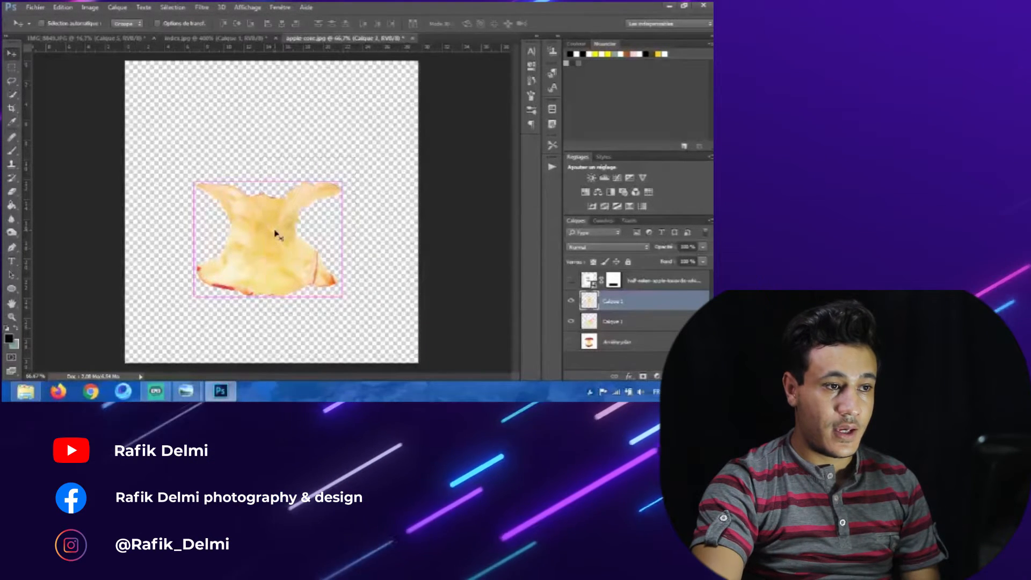
{"action": "left_click_drag", "start_coordinate": [303, 237], "coordinate": [346, 235]}
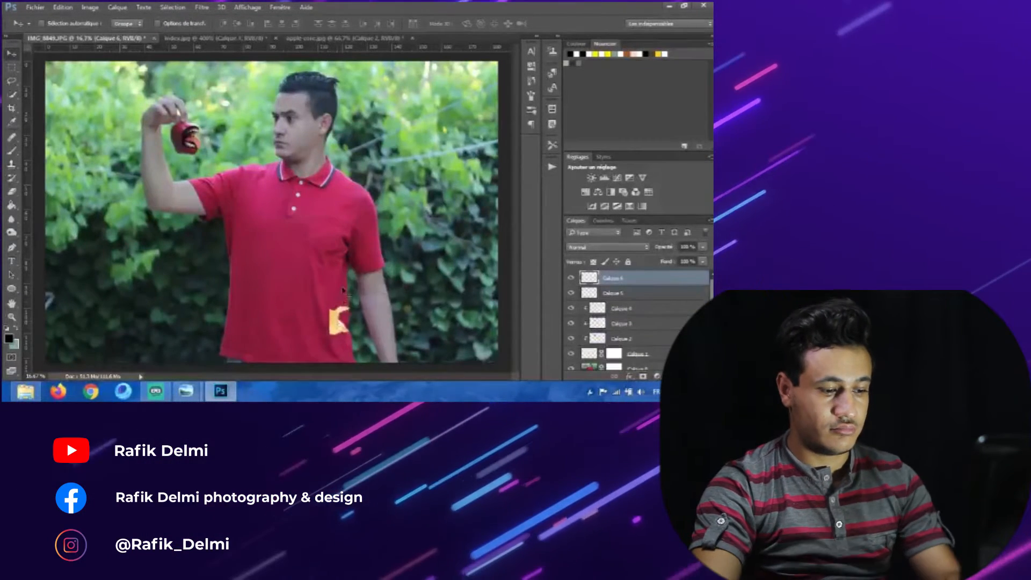
{"action": "left_click", "coordinate": [158, 24]}
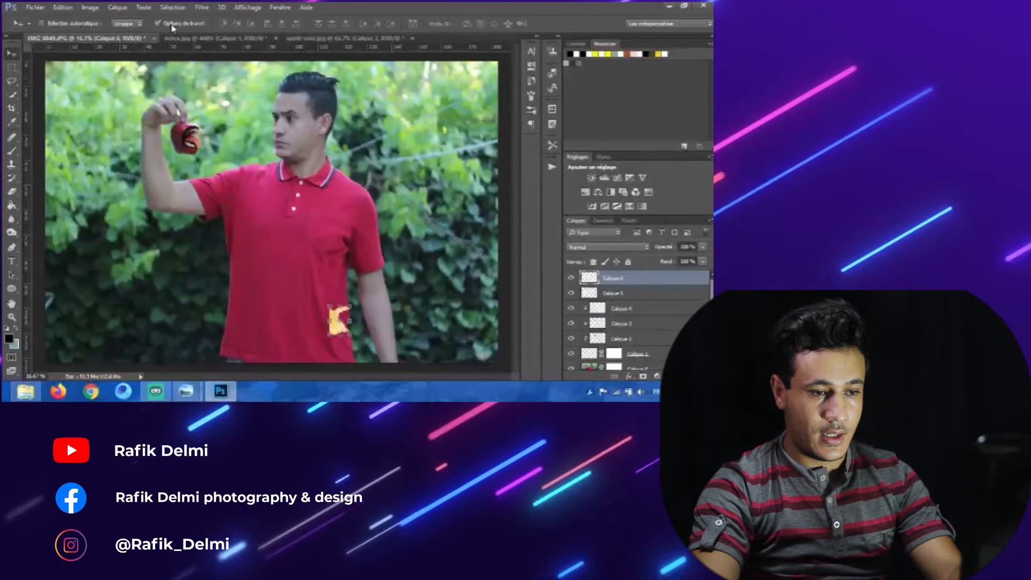
{"action": "left_click_drag", "start_coordinate": [350, 305], "coordinate": [345, 268]}
{"action": "scroll", "coordinate": [331, 311], "scroll_direction": "up", "scroll_amount": 3}
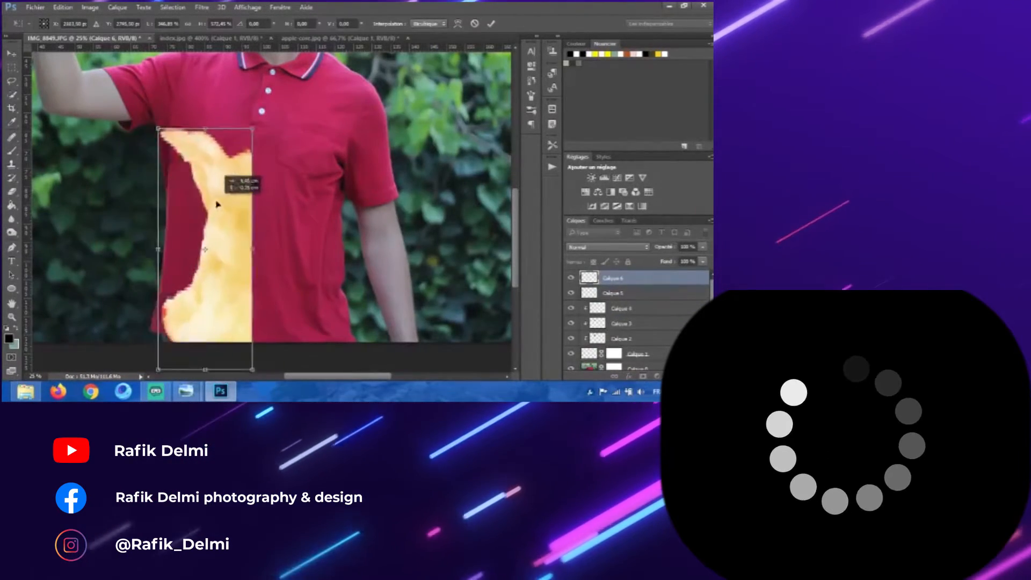
{"action": "left_click_drag", "start_coordinate": [157, 241], "coordinate": [141, 250]}
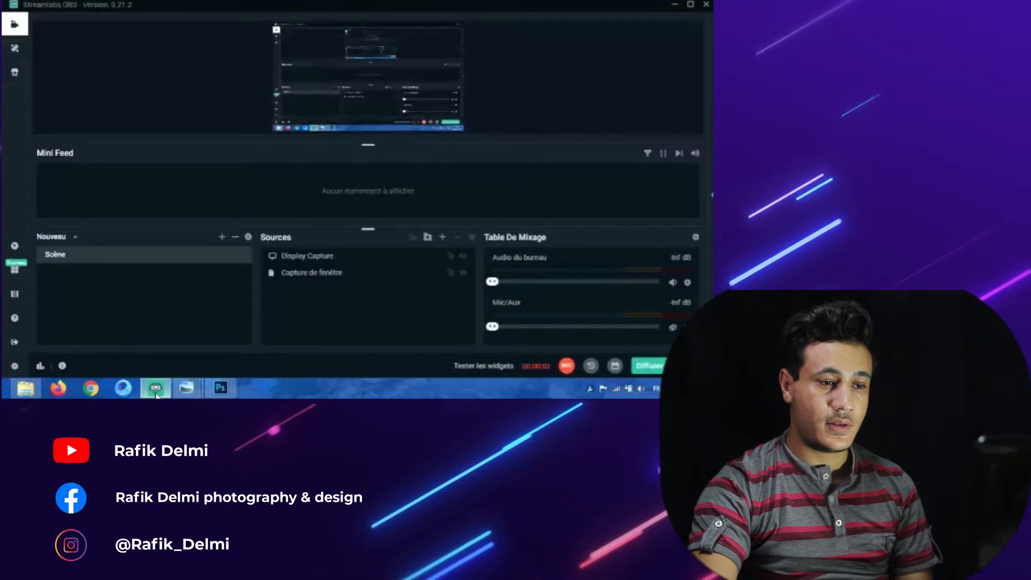
{"action": "left_click", "coordinate": [156, 395]}
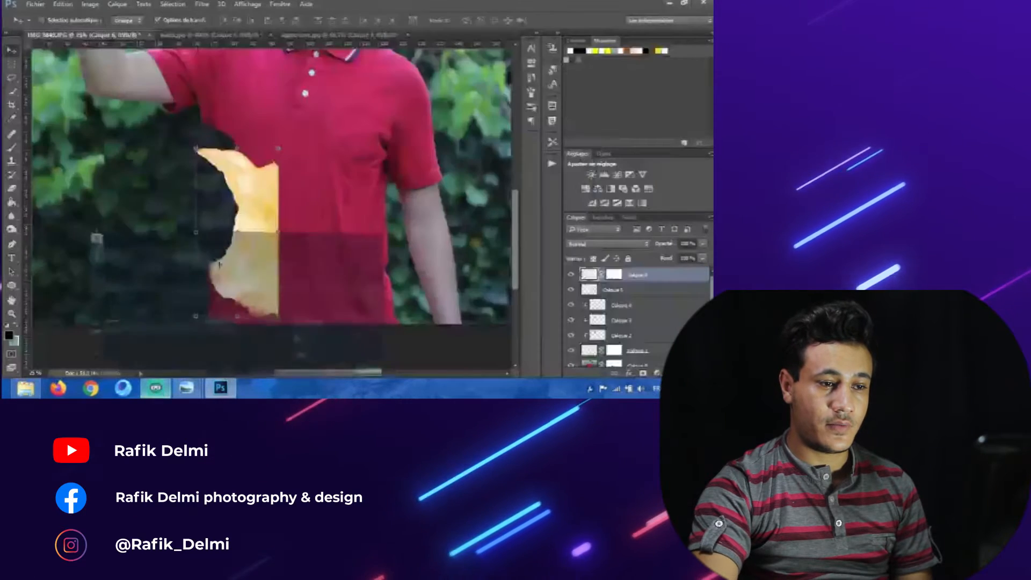
Step: Select the core layer in the main photo and nudge it slightly into place on the shirt
{"action": "scroll", "coordinate": [621, 341], "scroll_direction": "down", "scroll_amount": 2}
{"action": "left_click", "coordinate": [618, 346]}
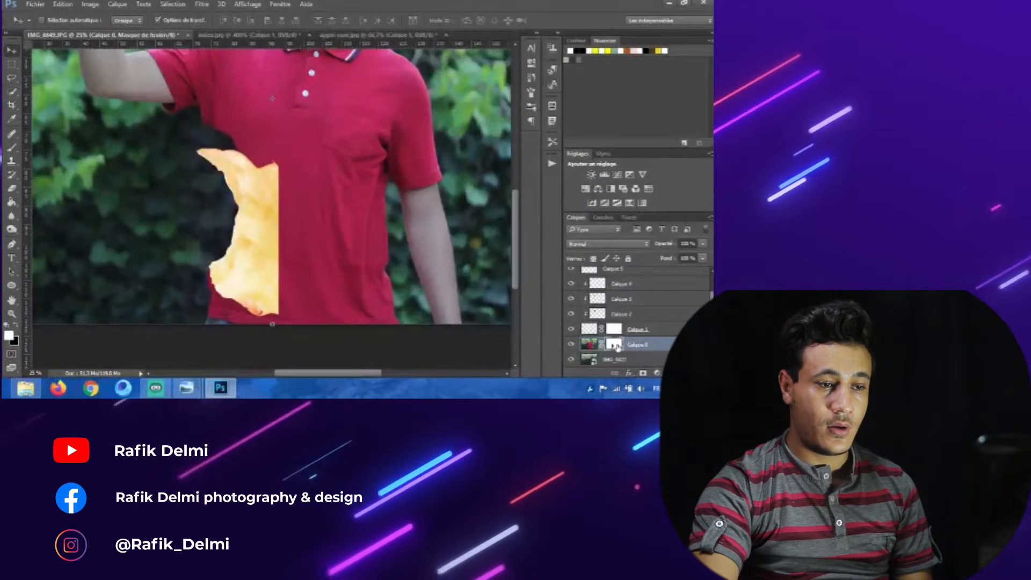
{"action": "left_click", "coordinate": [12, 147]}
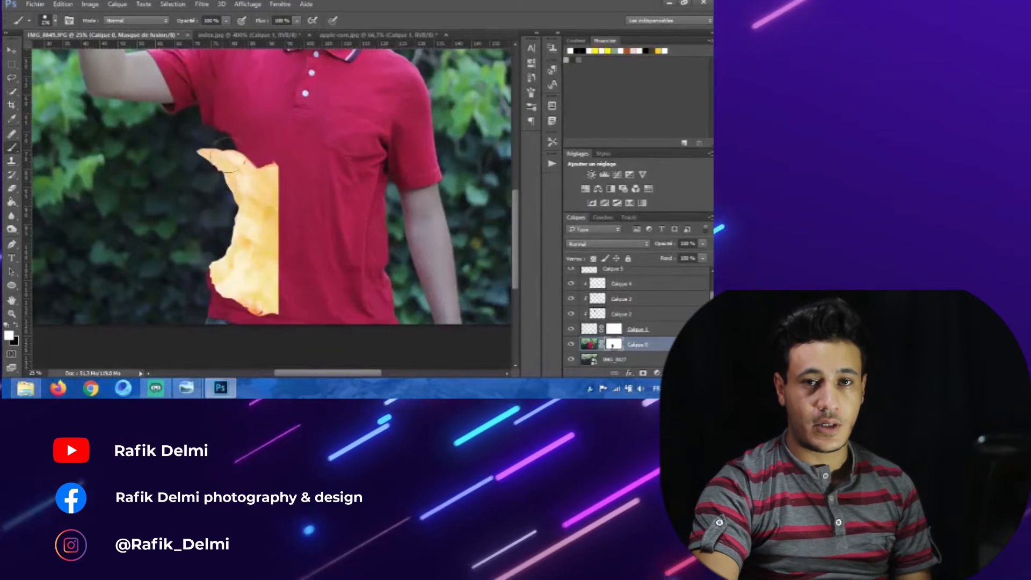
{"action": "key", "text": "v"}
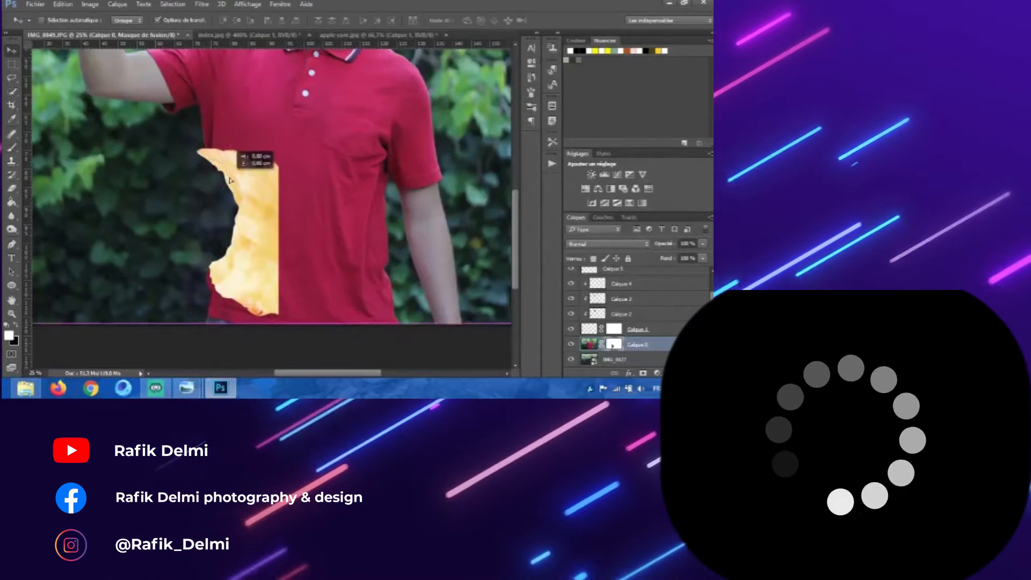
{"action": "scroll", "coordinate": [634, 282], "scroll_direction": "up", "scroll_amount": 1}
{"action": "left_click", "coordinate": [637, 275]}
{"action": "left_click_drag", "start_coordinate": [259, 192], "coordinate": [262, 191]}
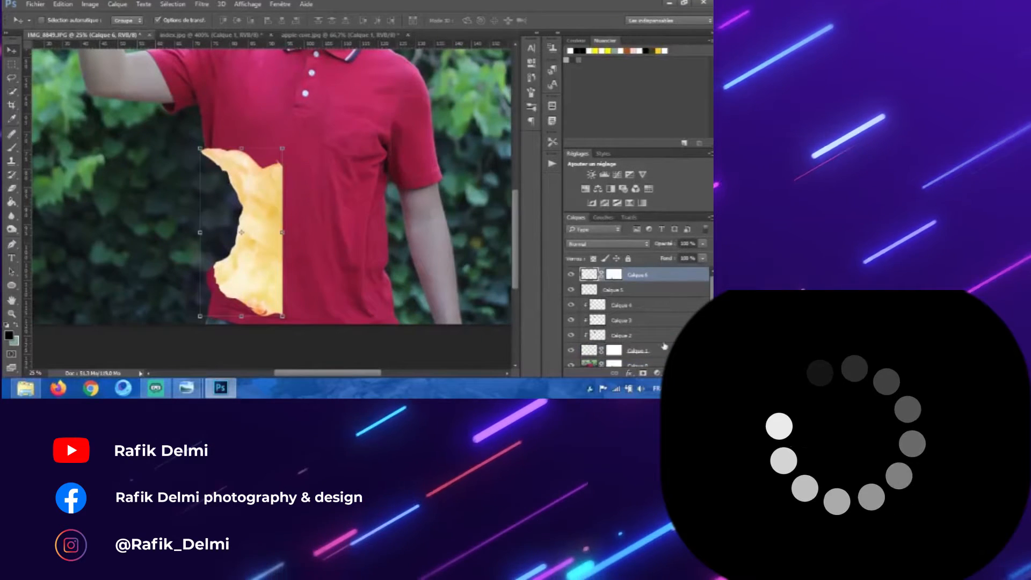
Step: Select the person layer's mask, set up the Brush with a new foreground color, and try one mask stroke
{"action": "scroll", "coordinate": [601, 322], "scroll_direction": "down", "scroll_amount": 1}
{"action": "left_click", "coordinate": [589, 344]}
{"action": "left_click", "coordinate": [16, 324]}
{"action": "left_click", "coordinate": [12, 148]}
{"action": "right_click", "coordinate": [270, 215]}
{"action": "left_click", "coordinate": [9, 336]}
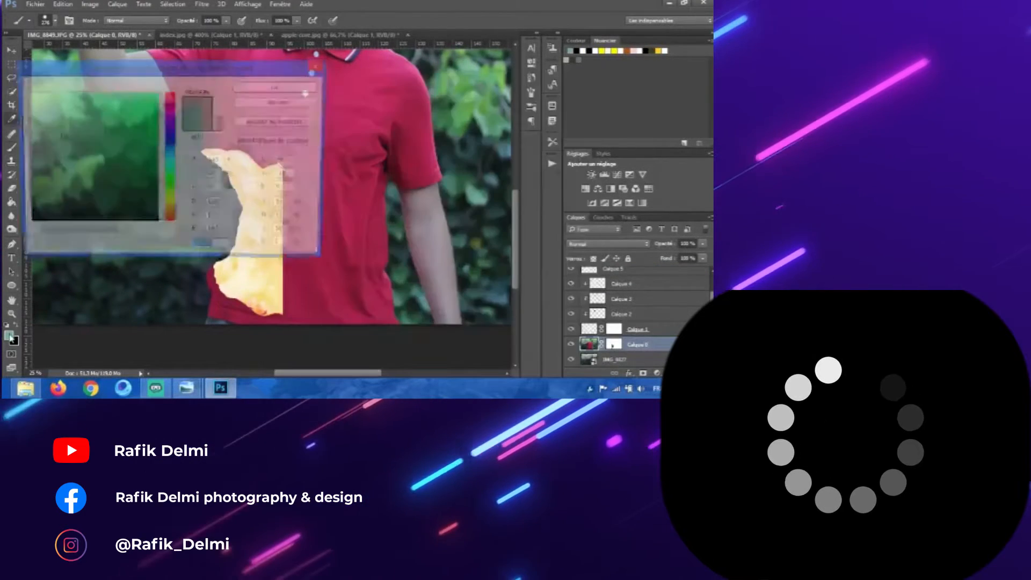
{"action": "left_click", "coordinate": [24, 93]}
{"action": "key", "text": "Return"}
{"action": "mouse_move", "coordinate": [209, 281]}
{"action": "left_mouse_down"}
{"action": "mouse_move", "coordinate": [205, 301]}
{"action": "mouse_move", "coordinate": [257, 295]}
{"action": "mouse_move", "coordinate": [204, 316]}
{"action": "left_mouse_up"}
{"action": "key", "text": "ctrl+z"}
Step: Reduce the brush size and send the core layer to the bottom of the stack, behind the person
{"action": "left_click", "coordinate": [614, 344]}
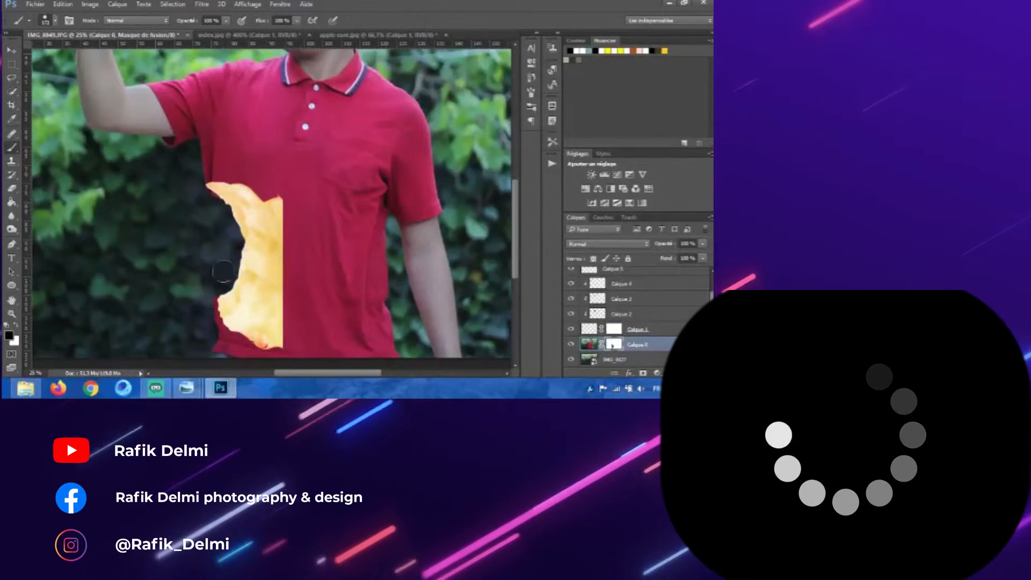
{"action": "key", "text": "bracketleft"}
{"action": "key", "text": "bracketleft"}
{"action": "key", "text": "bracketleft"}
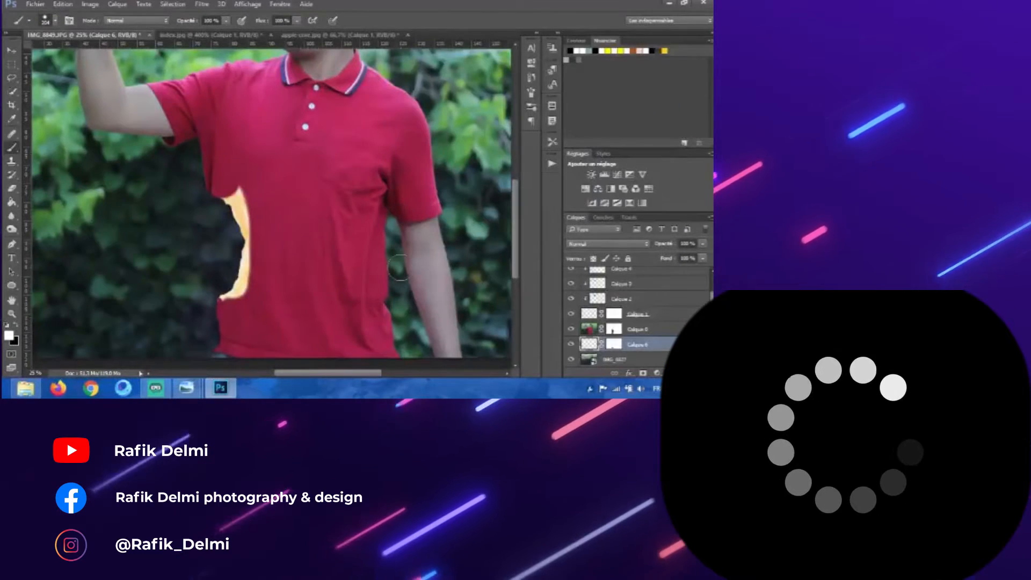
{"action": "key", "text": "v"}
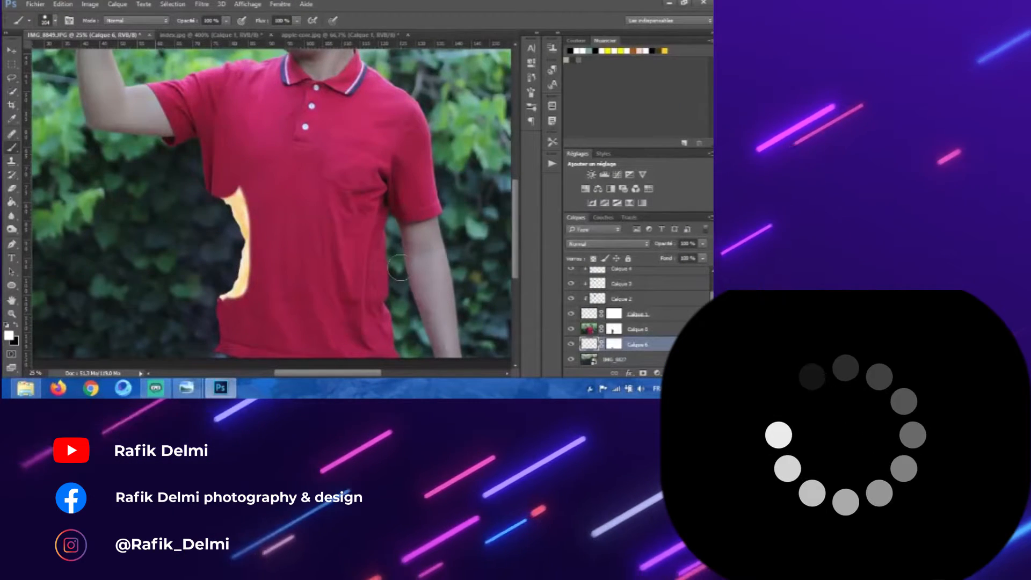
{"action": "key", "text": "ctrl+shift+bracketright"}
{"action": "key", "text": "ctrl+shift+bracketleft"}
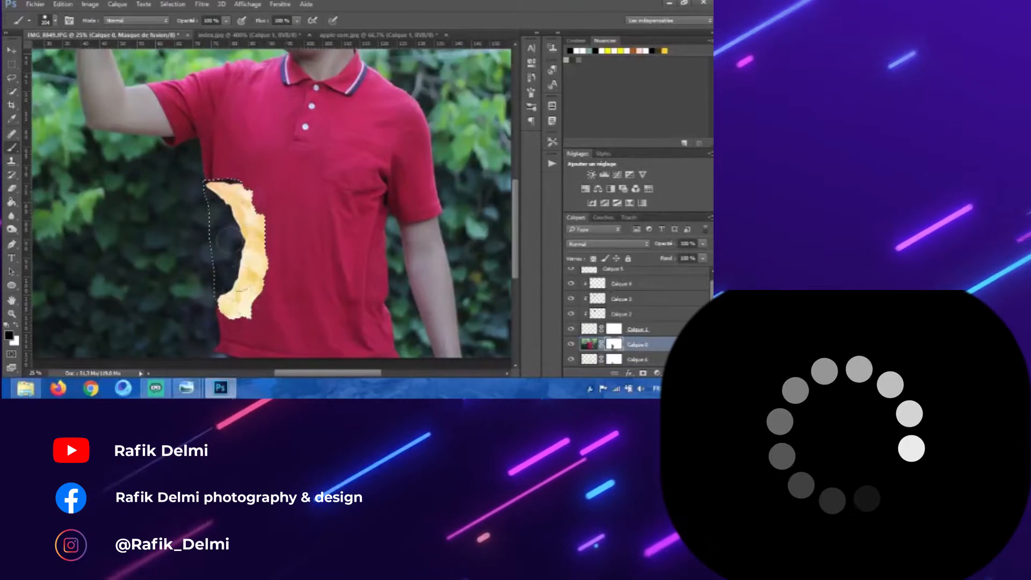
Step: Load the core's outline as a selection on the mask and zoom in to inspect its edge
{"action": "right_click", "coordinate": [251, 143]}
{"action": "left_click", "coordinate": [261, 153]}
{"action": "key", "text": "ctrl+plus"}
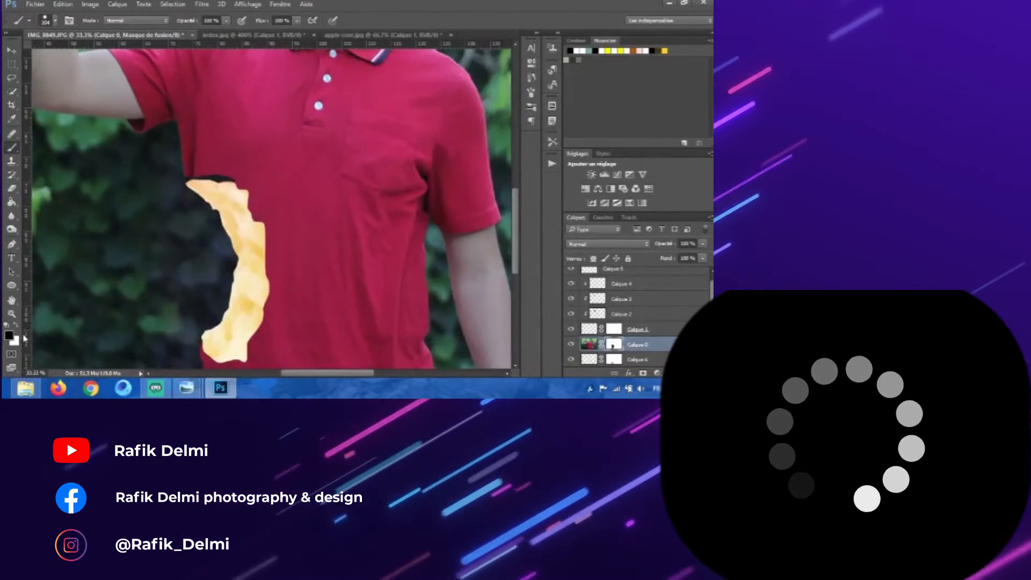
{"action": "scroll", "coordinate": [232, 178], "scroll_direction": "up", "scroll_amount": 3}
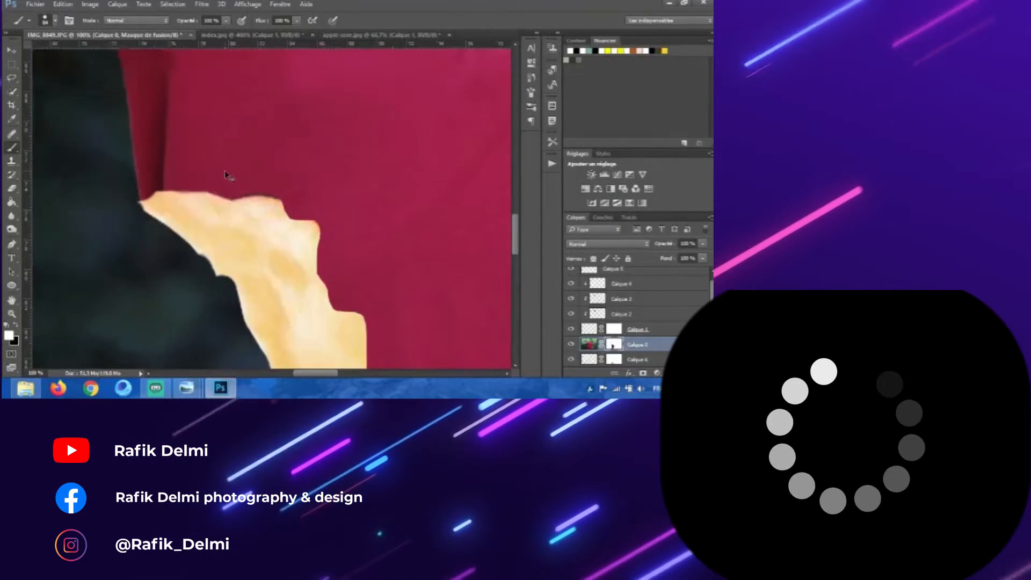
{"action": "scroll", "coordinate": [226, 177], "scroll_direction": "down", "scroll_amount": 4}
{"action": "scroll", "coordinate": [258, 317], "scroll_direction": "down", "scroll_amount": 1}
{"action": "scroll", "coordinate": [258, 322], "scroll_direction": "up", "scroll_amount": 2}
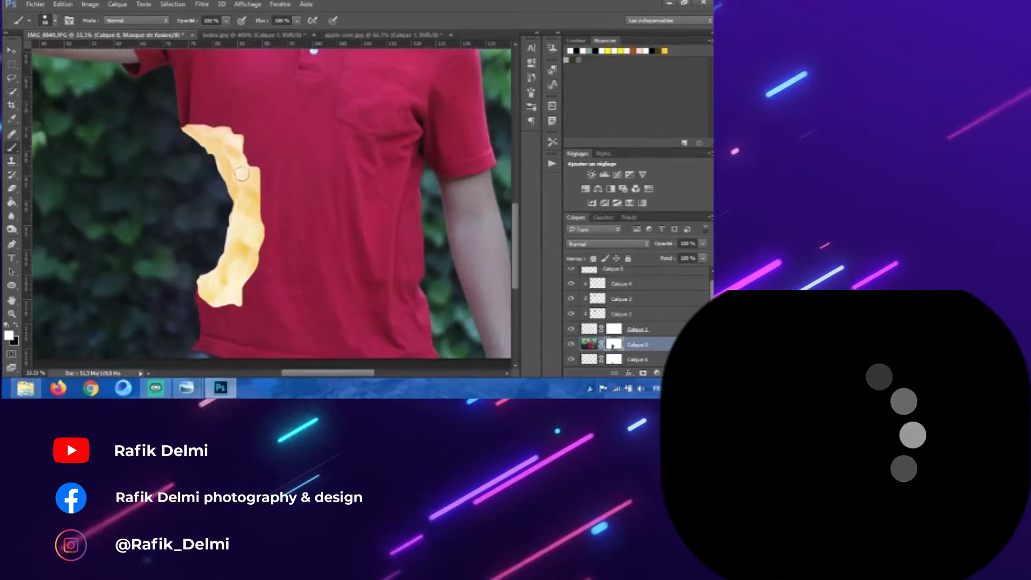
Step: Lasso the inner strip of the core and paint it on the person's mask to reveal the bitten edge
{"action": "key", "text": "x"}
{"action": "key", "text": "l"}
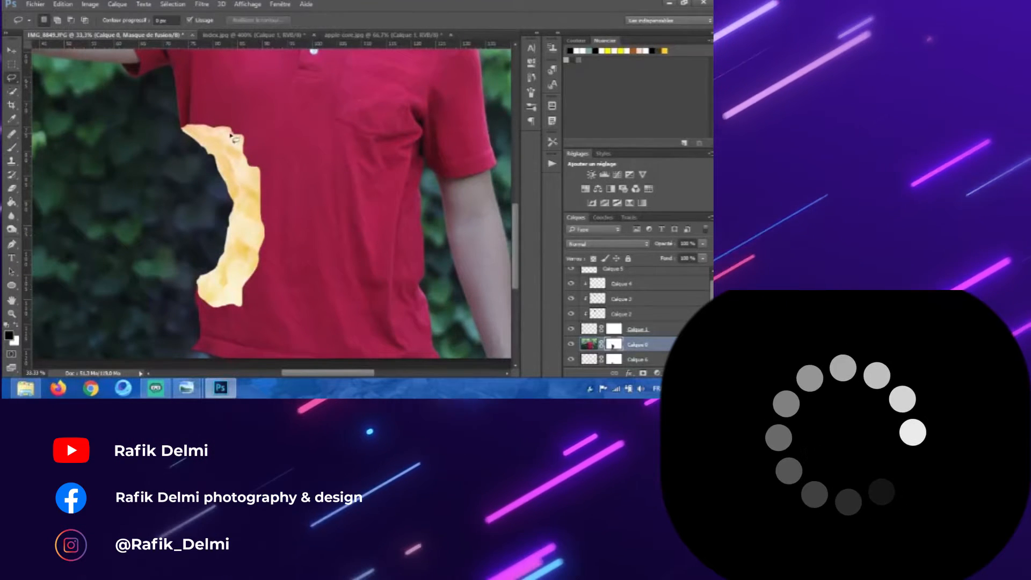
{"action": "mouse_move", "coordinate": [234, 139]}
{"action": "left_mouse_down"}
{"action": "mouse_move", "coordinate": [277, 219]}
{"action": "mouse_move", "coordinate": [226, 301]}
{"action": "left_mouse_up"}
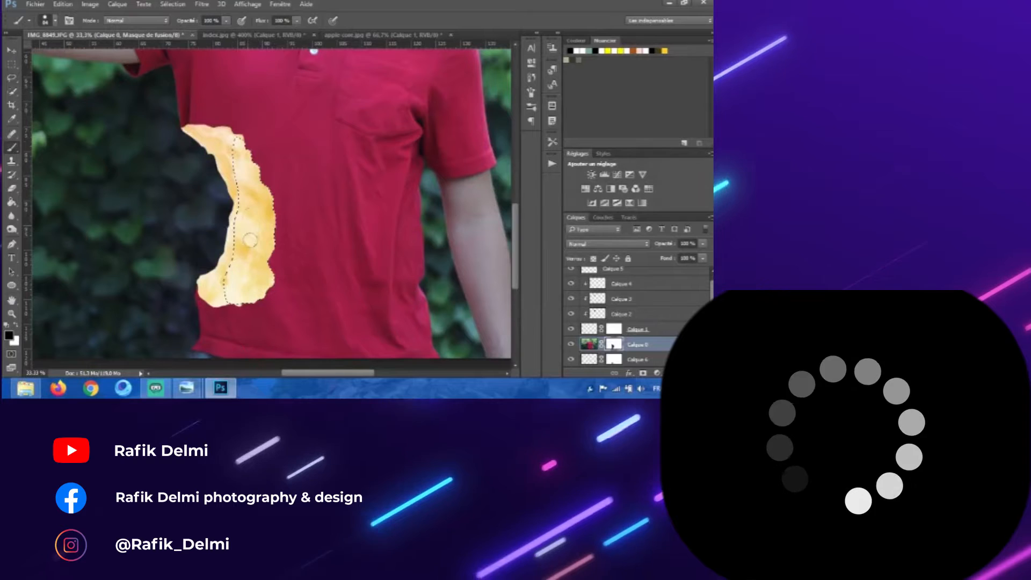
{"action": "key", "text": "l"}
{"action": "left_click_drag", "start_coordinate": [233, 130], "coordinate": [271, 181]}
{"action": "left_click", "coordinate": [12, 148]}
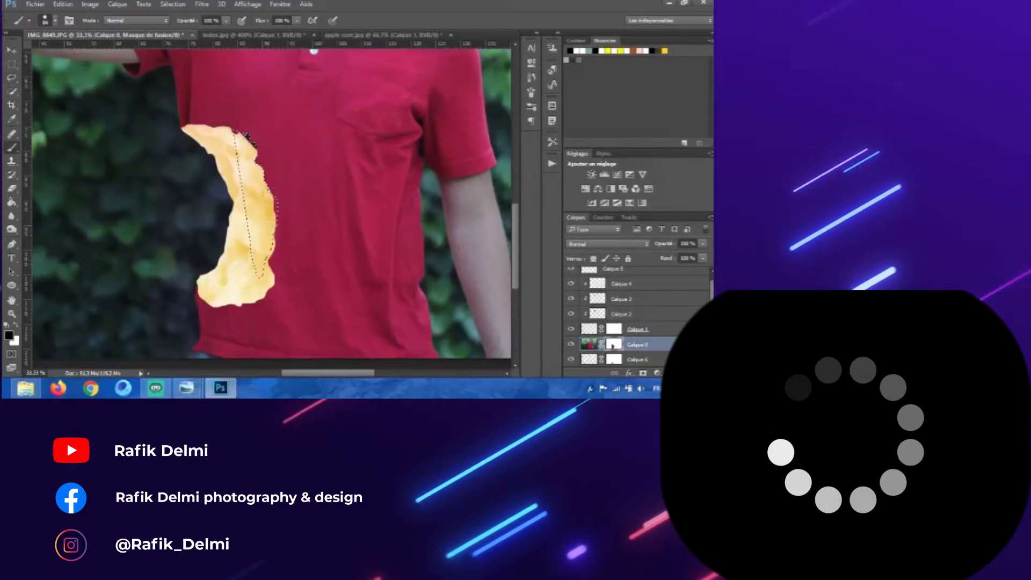
{"action": "left_click_drag", "start_coordinate": [251, 137], "coordinate": [262, 268]}
Step: Refine the mask along the core's upper edge at higher zoom and reset the default colors
{"action": "left_click", "coordinate": [12, 65]}
{"action": "left_click", "coordinate": [313, 106]}
{"action": "key", "text": "ctrl+plus"}
{"action": "key", "text": "ctrl+plus"}
{"action": "key", "text": "ctrl+plus"}
{"action": "left_click_drag", "start_coordinate": [313, 106], "coordinate": [348, 268]}
{"action": "left_click", "coordinate": [12, 147]}
{"action": "left_click", "coordinate": [17, 325]}
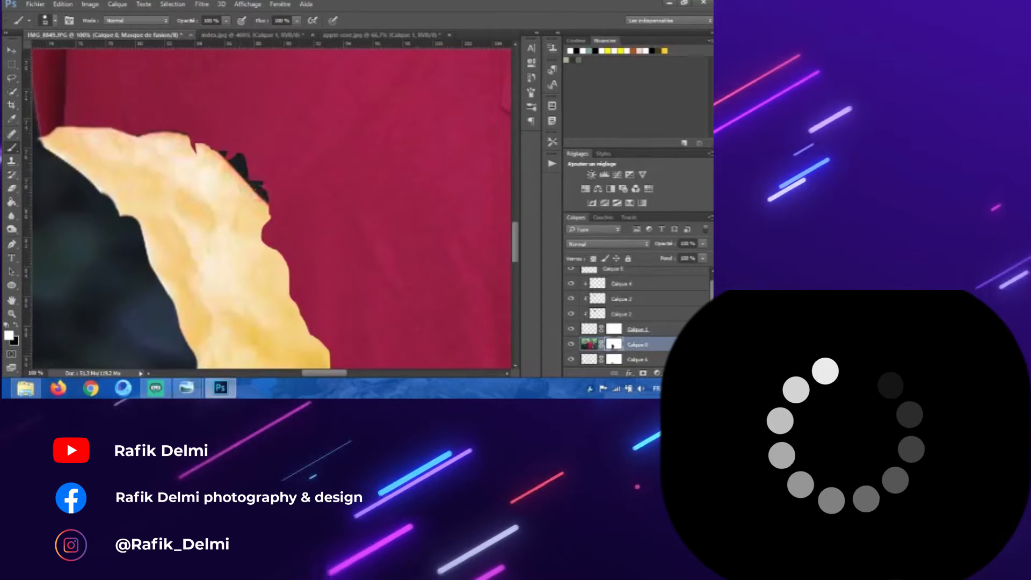
{"action": "key", "text": "ctrl+minus"}
{"action": "key", "text": "ctrl+minus"}
{"action": "key", "text": "ctrl+minus"}
{"action": "key", "text": "ctrl+minus"}
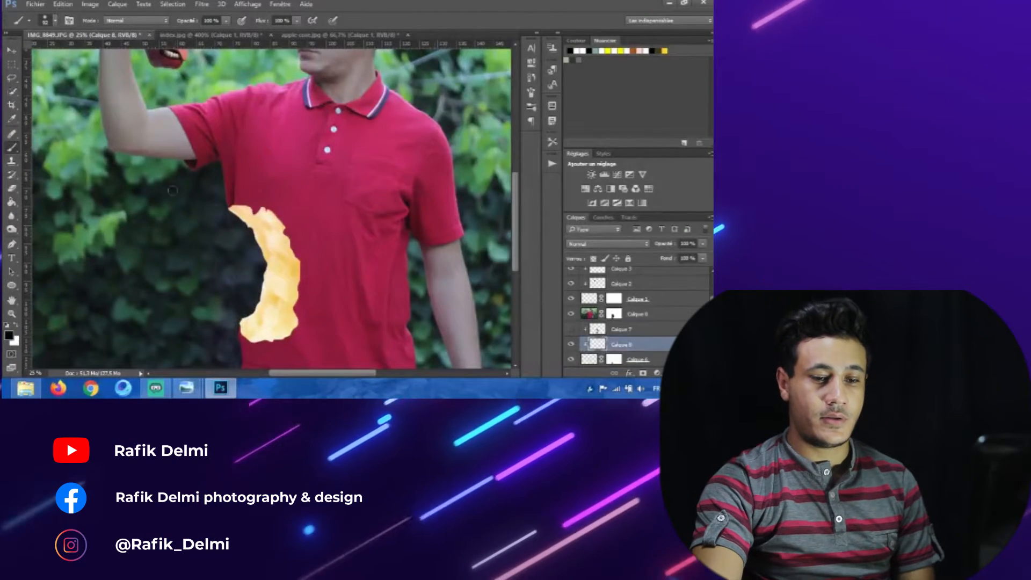
Step: Paint a dark shadow along the core's outer edge and lower that layer's opacity to about 35%
{"action": "left_click_drag", "start_coordinate": [281, 231], "coordinate": [303, 235]}
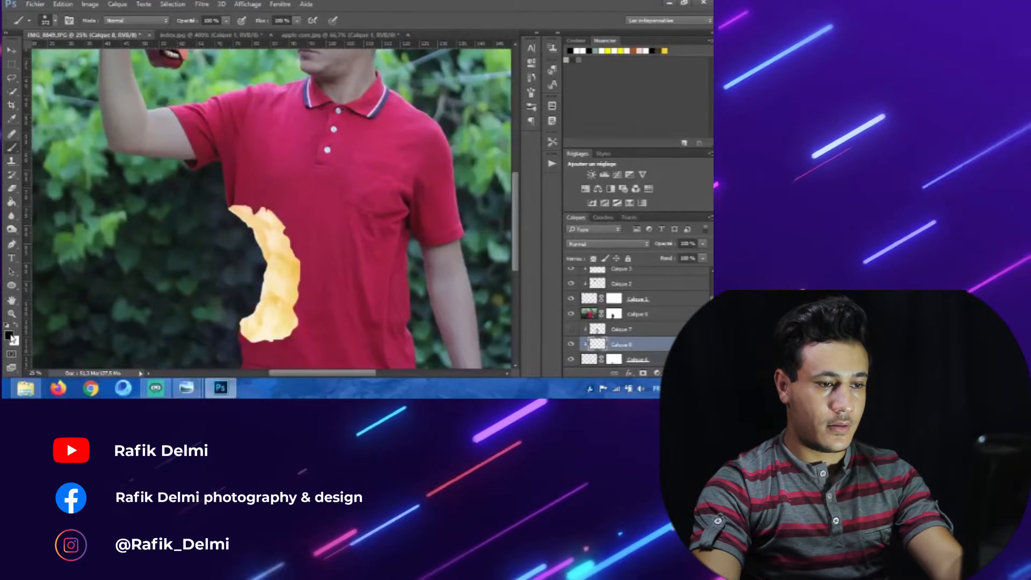
{"action": "mouse_move", "coordinate": [250, 206]}
{"action": "left_mouse_down"}
{"action": "mouse_move", "coordinate": [237, 208]}
{"action": "mouse_move", "coordinate": [283, 219]}
{"action": "mouse_move", "coordinate": [309, 273]}
{"action": "mouse_move", "coordinate": [308, 303]}
{"action": "mouse_move", "coordinate": [302, 334]}
{"action": "mouse_move", "coordinate": [263, 351]}
{"action": "mouse_move", "coordinate": [230, 335]}
{"action": "left_mouse_up"}
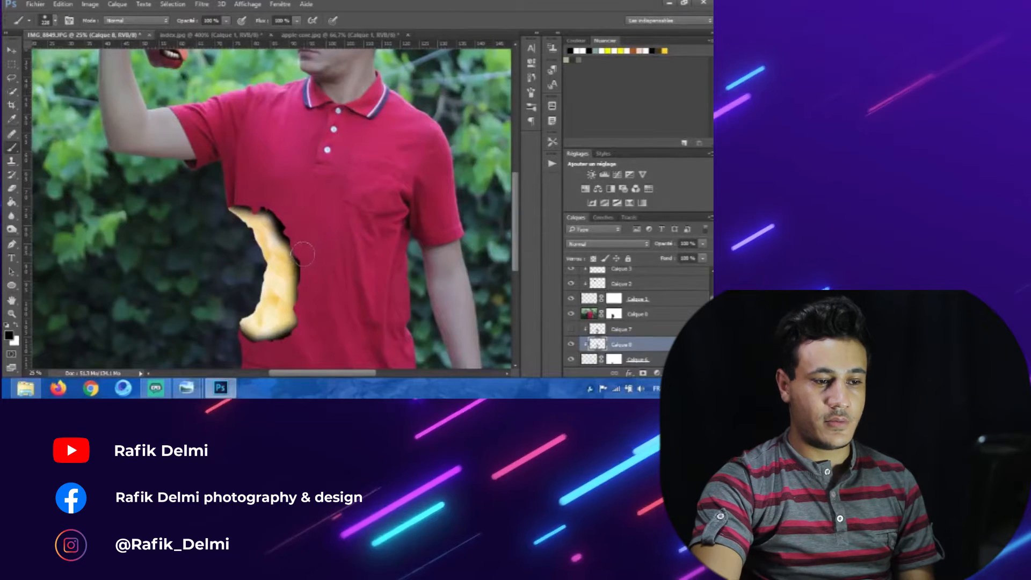
{"action": "mouse_move", "coordinate": [258, 204]}
{"action": "left_mouse_down"}
{"action": "mouse_move", "coordinate": [248, 204]}
{"action": "mouse_move", "coordinate": [280, 222]}
{"action": "mouse_move", "coordinate": [301, 306]}
{"action": "left_mouse_up"}
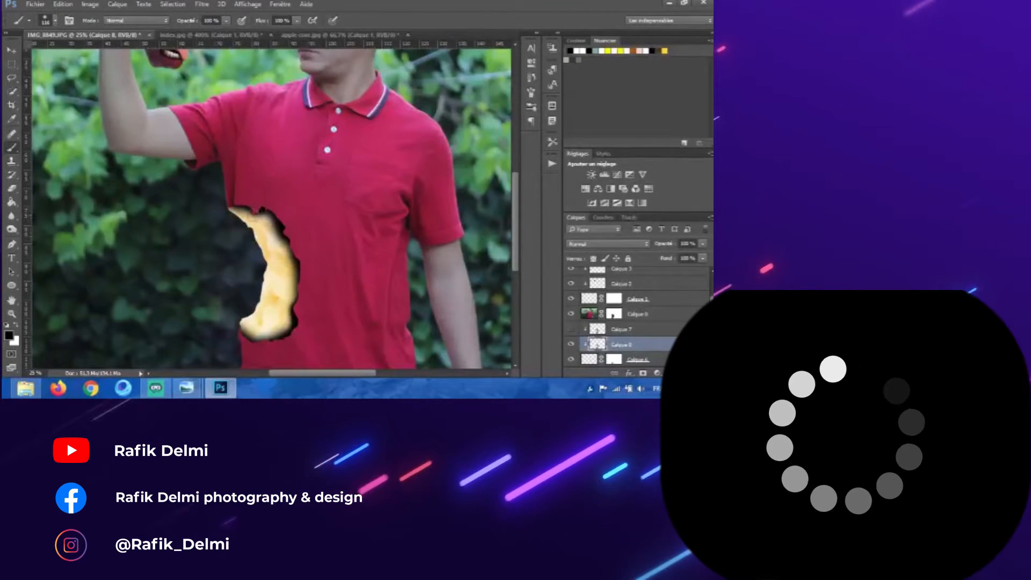
{"action": "left_click_drag", "start_coordinate": [668, 244], "coordinate": [641, 244]}
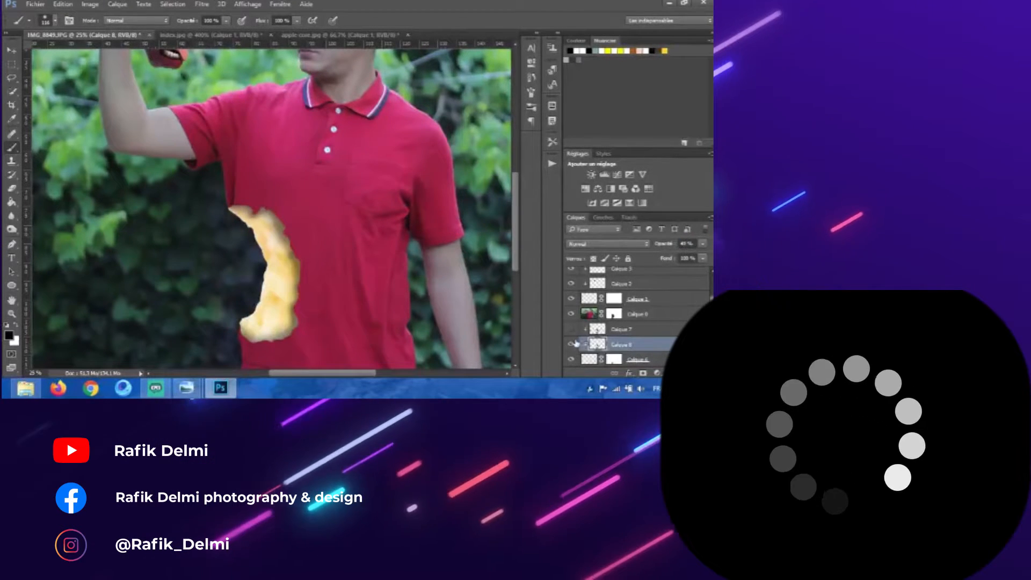
{"action": "left_click", "coordinate": [571, 329]}
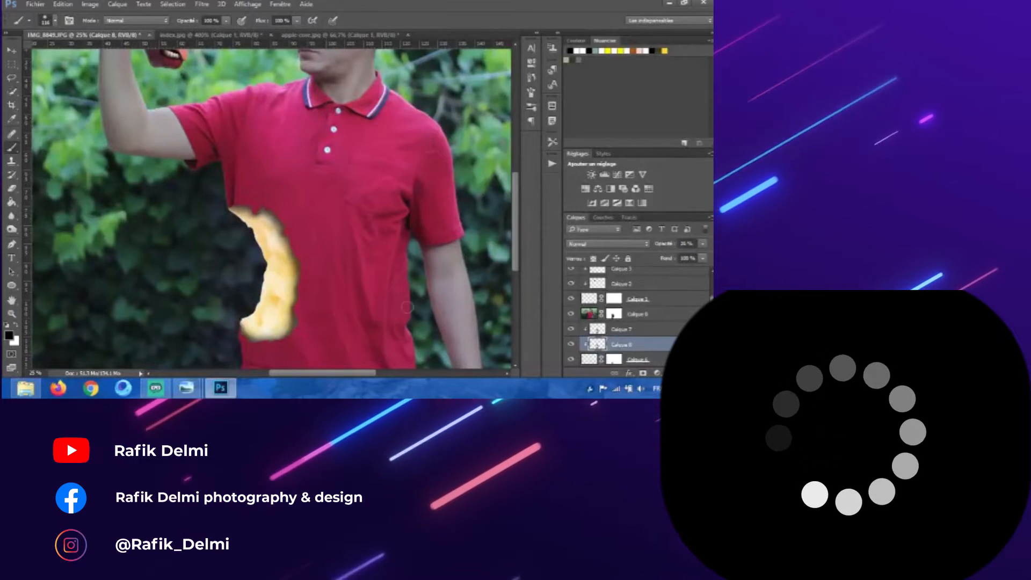
Step: On a new layer, fill a pen-traced selection over the gap at the core's upper edge with the shirt's red
{"action": "key", "text": "ctrl+minus"}
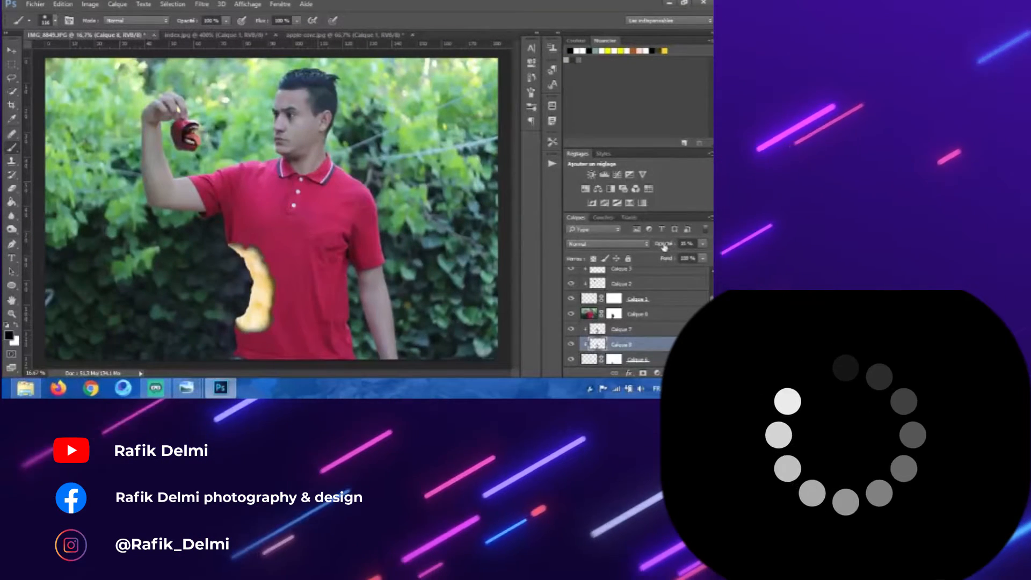
{"action": "left_click", "coordinate": [10, 50]}
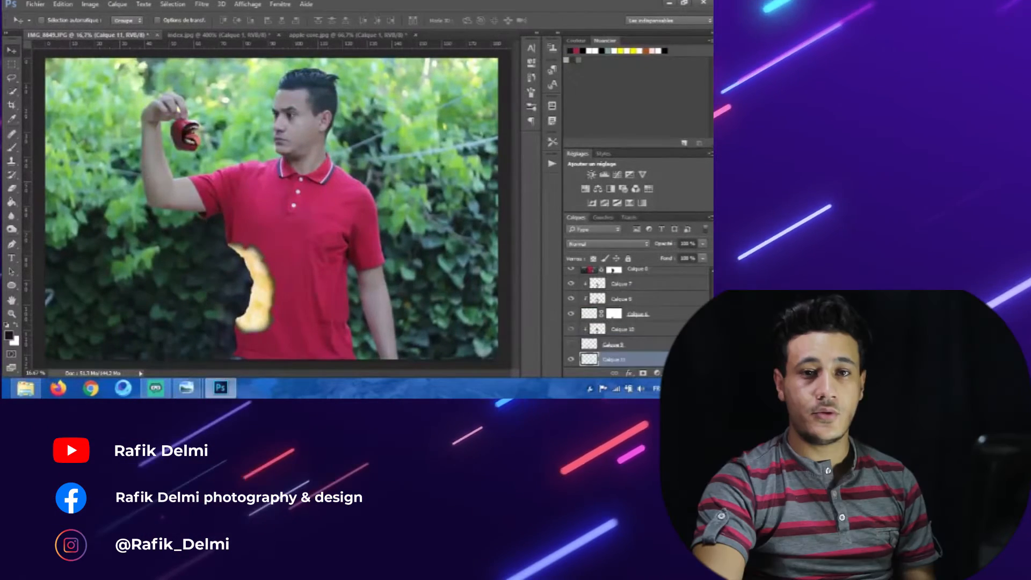
{"action": "key", "text": "ctrl+plus"}
{"action": "key", "text": "ctrl+plus"}
{"action": "key", "text": "ctrl+plus"}
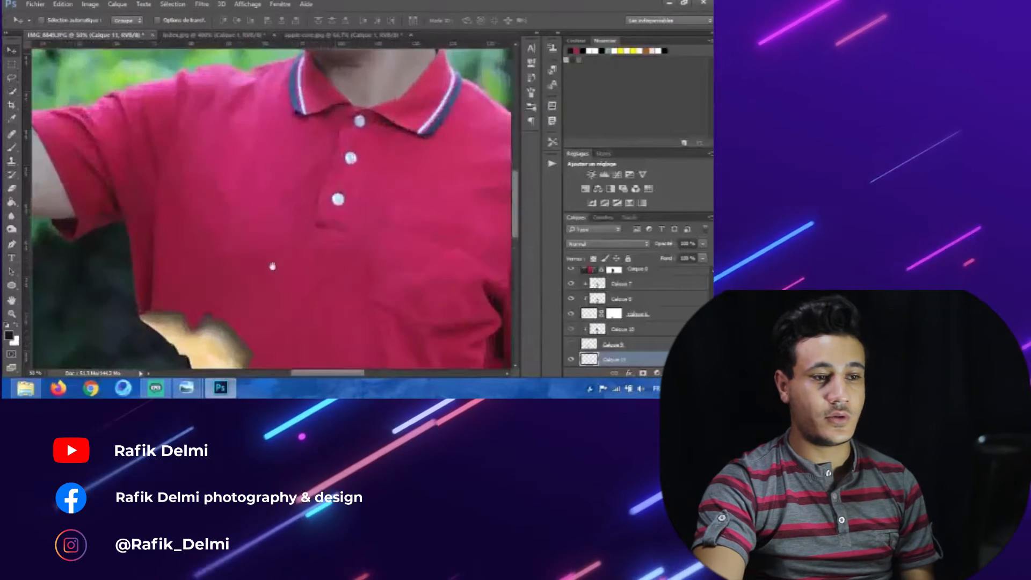
{"action": "left_click_drag", "start_coordinate": [242, 338], "coordinate": [313, 181]}
{"action": "key", "text": "p"}
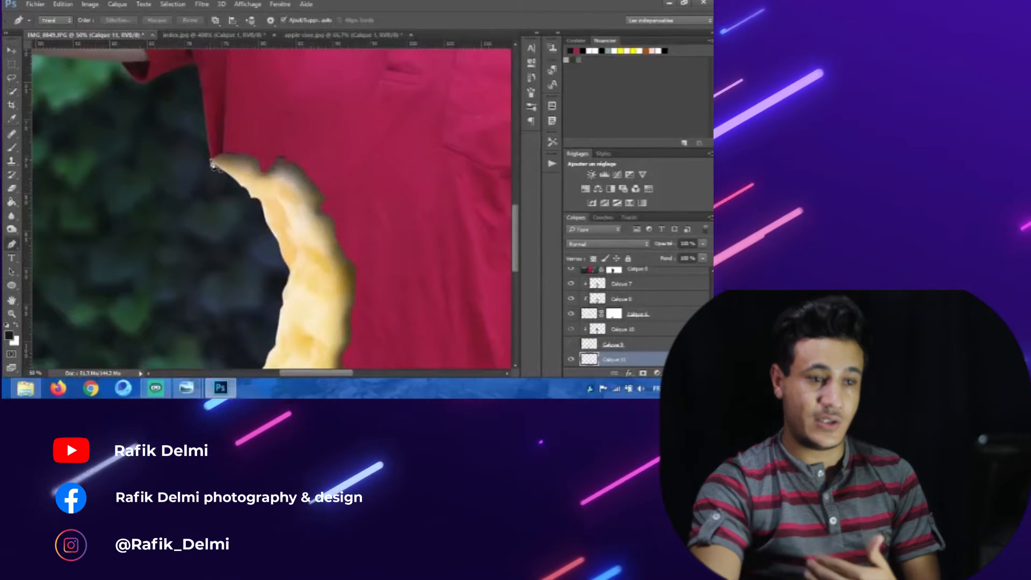
{"action": "left_click", "coordinate": [211, 160]}
{"action": "left_click_drag", "start_coordinate": [267, 233], "coordinate": [342, 253]}
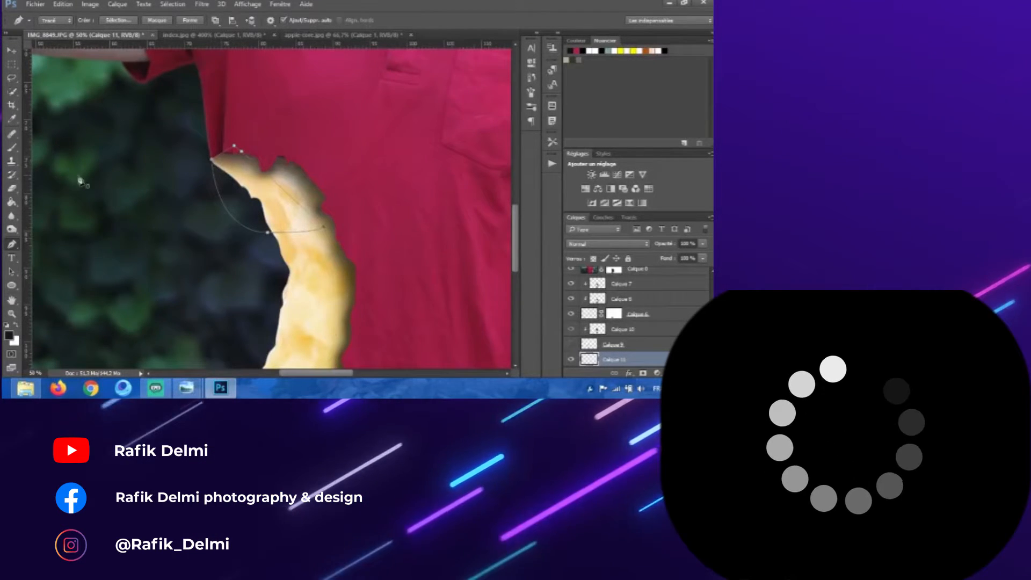
{"action": "right_click", "coordinate": [215, 186]}
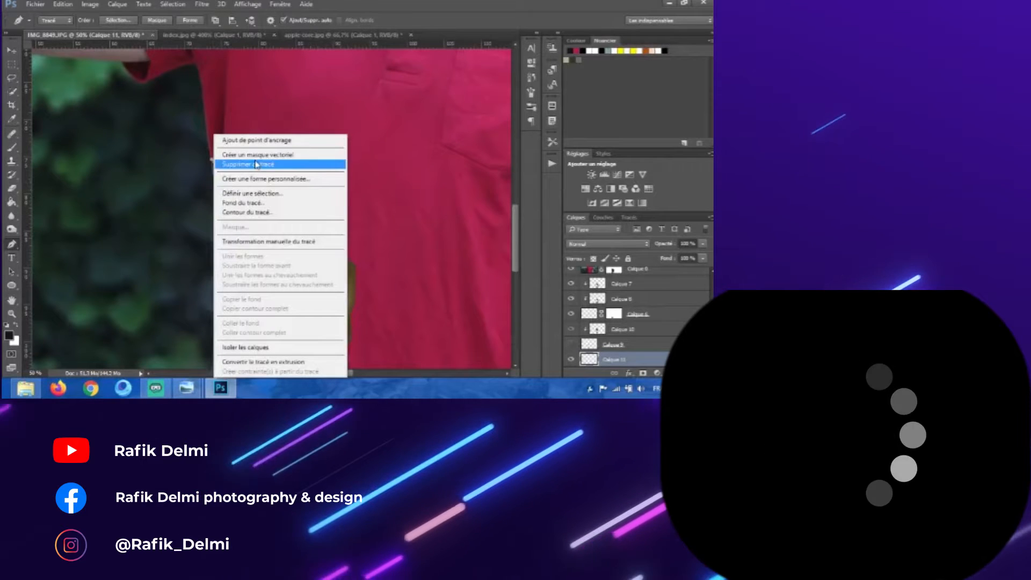
{"action": "left_click", "coordinate": [263, 193]}
{"action": "key", "text": "Return"}
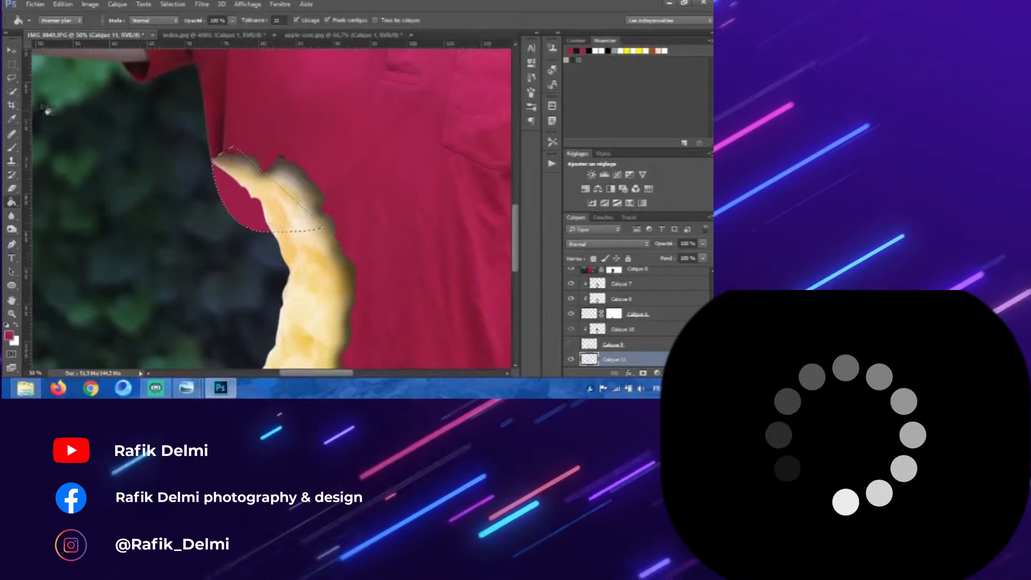
{"action": "left_click", "coordinate": [12, 64]}
{"action": "right_click", "coordinate": [168, 120]}
{"action": "left_click", "coordinate": [184, 126]}
Step: Fill a pen-traced selection around the core's lower bulge with the shirt's red, using a 0 px feather
{"action": "left_click_drag", "start_coordinate": [246, 272], "coordinate": [229, 130]}
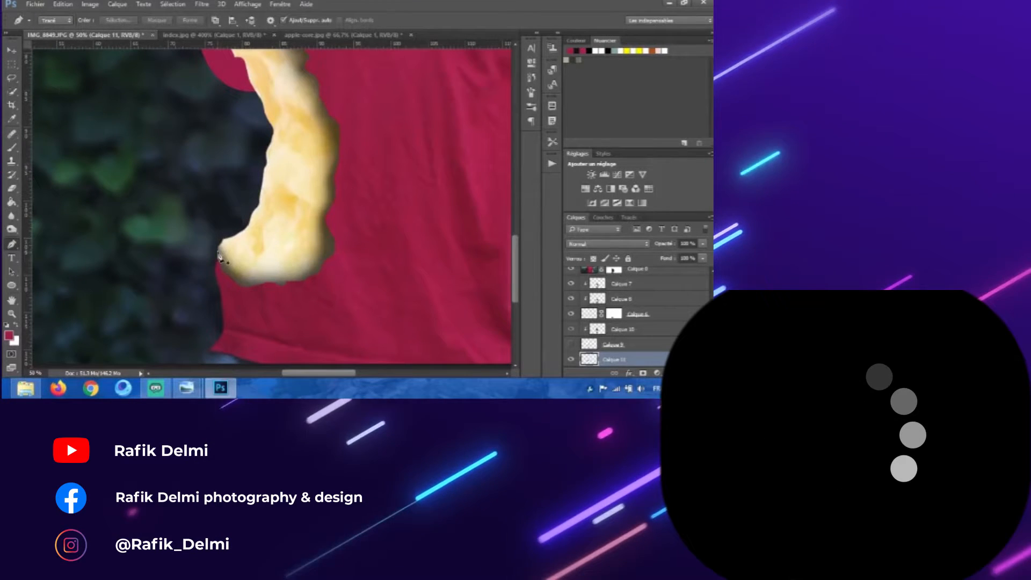
{"action": "left_click", "coordinate": [218, 253]}
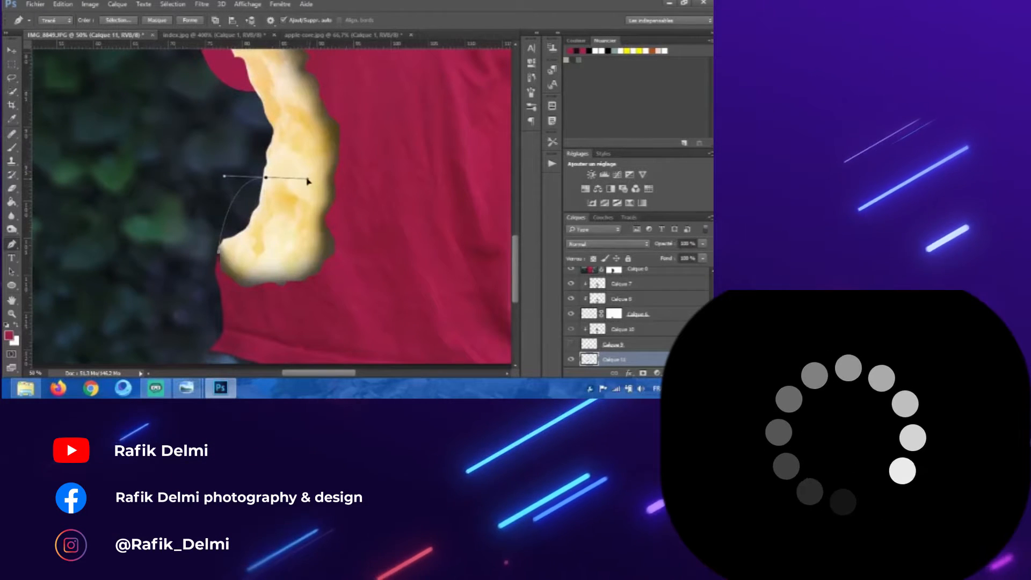
{"action": "left_click_drag", "start_coordinate": [307, 180], "coordinate": [307, 178]}
{"action": "left_click", "coordinate": [305, 224]}
{"action": "left_click", "coordinate": [293, 265]}
{"action": "left_click", "coordinate": [258, 280]}
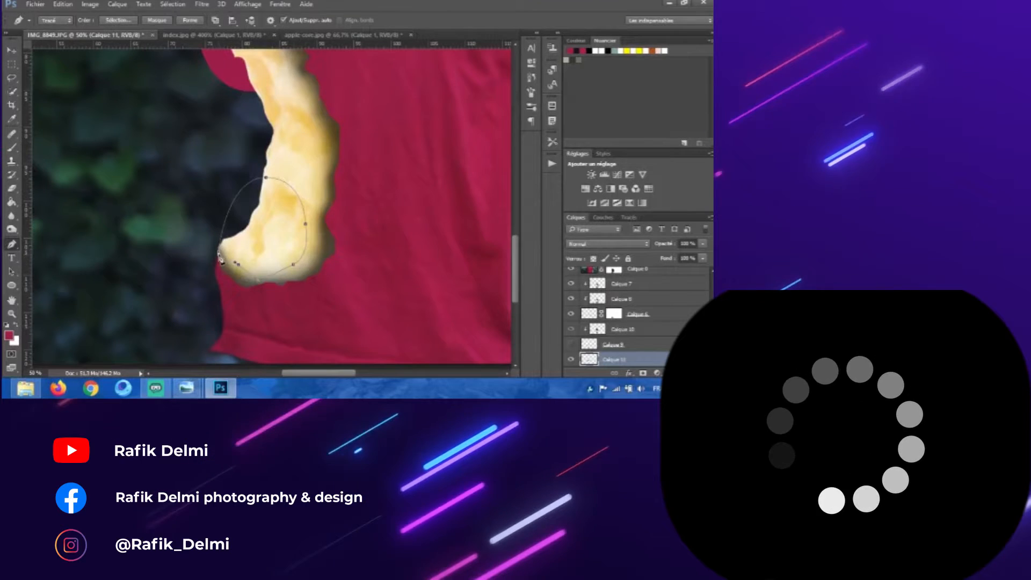
{"action": "right_click", "coordinate": [255, 243]}
{"action": "left_click", "coordinate": [301, 58]}
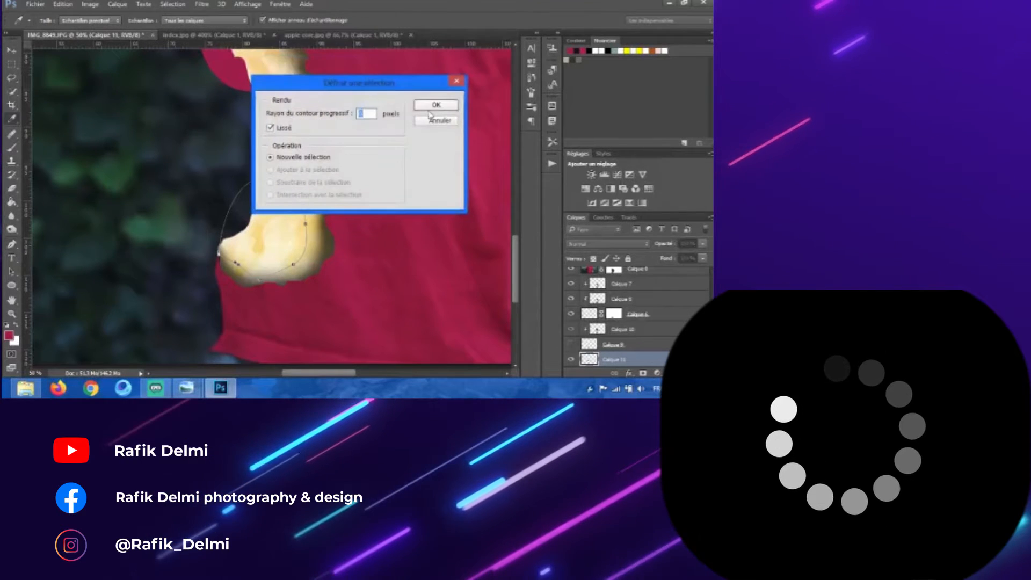
{"action": "left_click", "coordinate": [427, 107]}
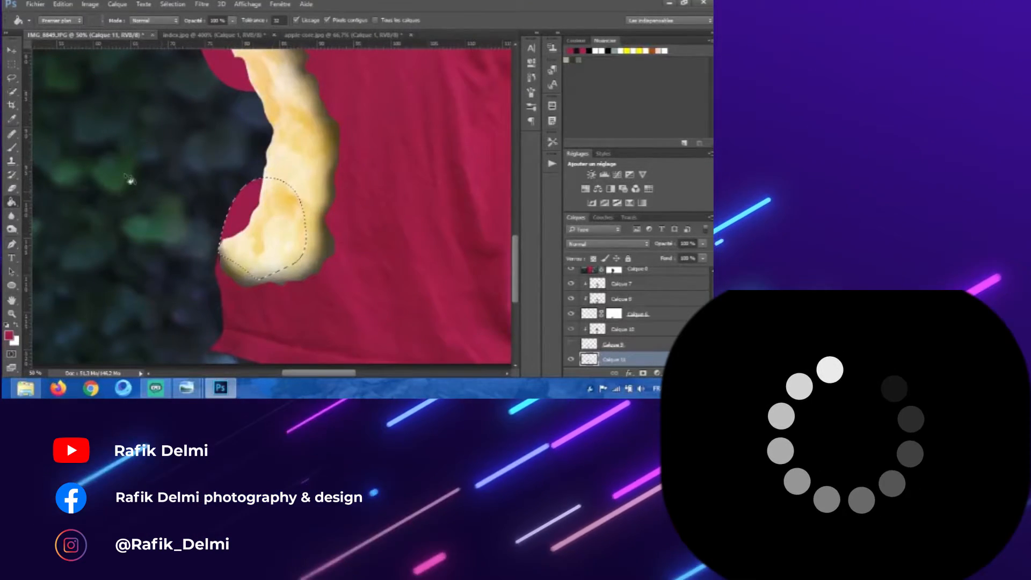
{"action": "left_click", "coordinate": [13, 65]}
{"action": "left_click", "coordinate": [170, 138]}
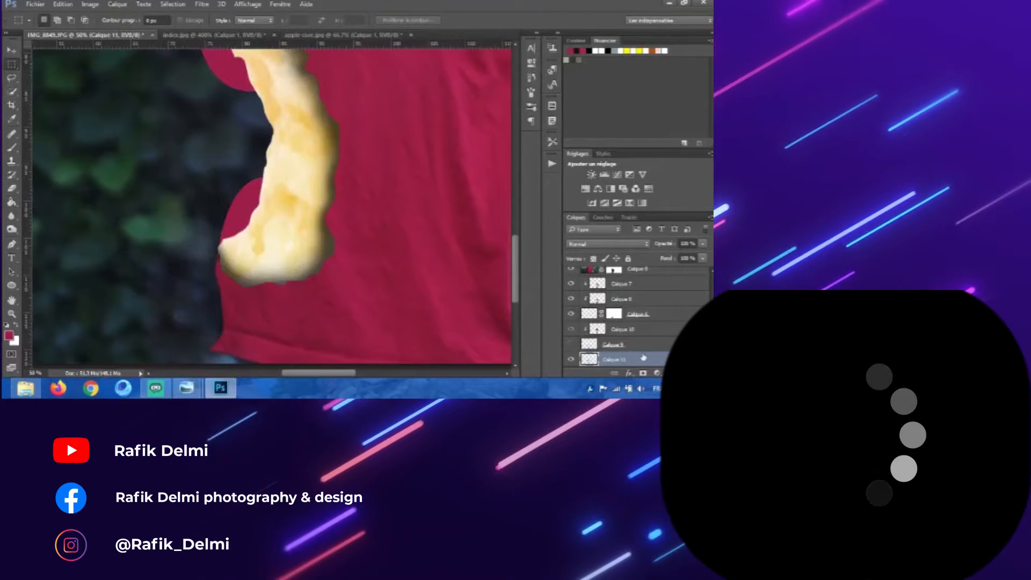
Step: Create a new layer, move it up in the stack, and set the foreground color to black
{"action": "scroll", "coordinate": [380, 283], "scroll_direction": "down", "scroll_amount": 2}
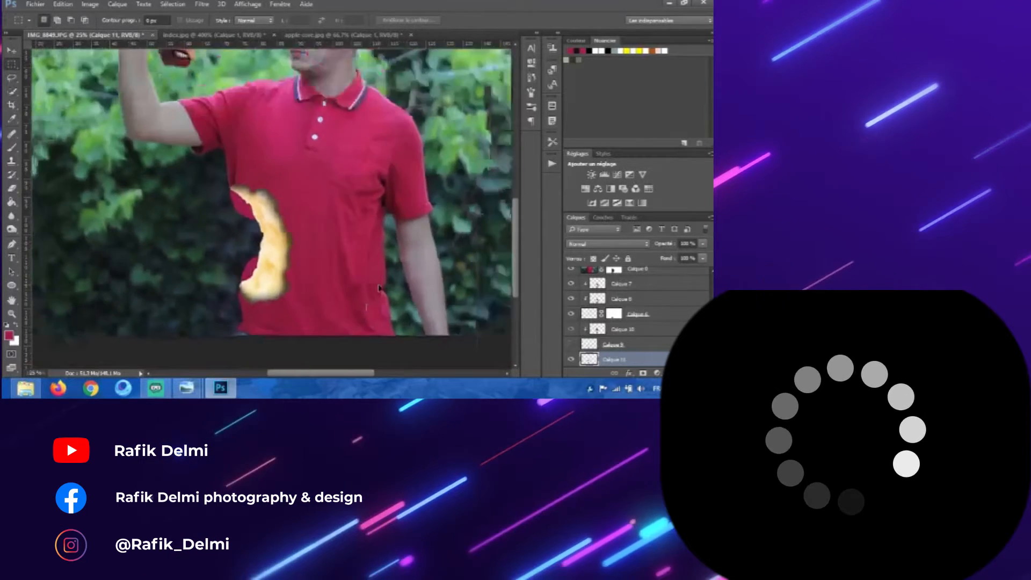
{"action": "scroll", "coordinate": [380, 288], "scroll_direction": "down", "scroll_amount": 1}
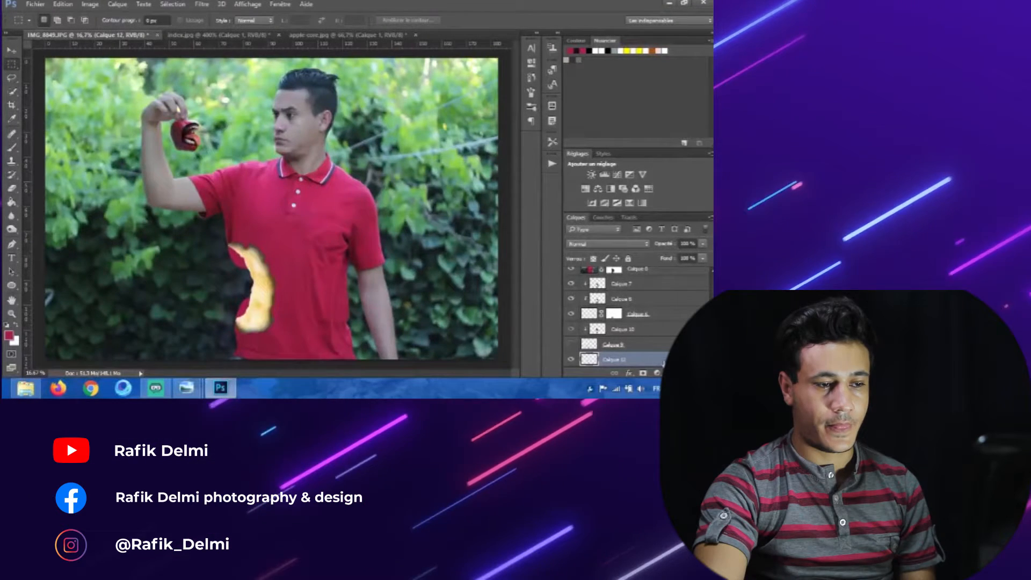
{"action": "left_click", "coordinate": [686, 373]}
{"action": "left_click", "coordinate": [650, 351], "text": "alt"}
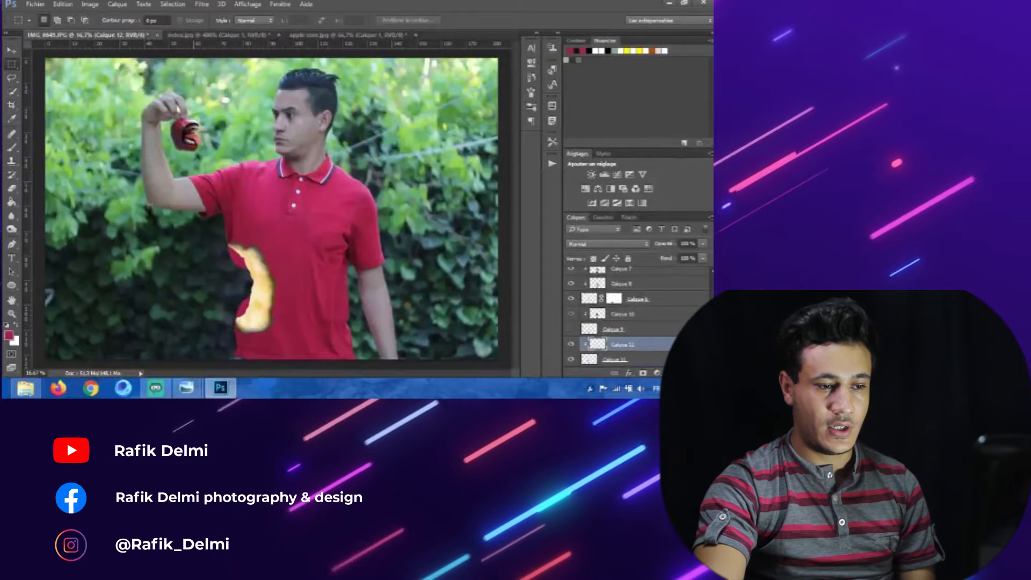
{"action": "key", "text": "b"}
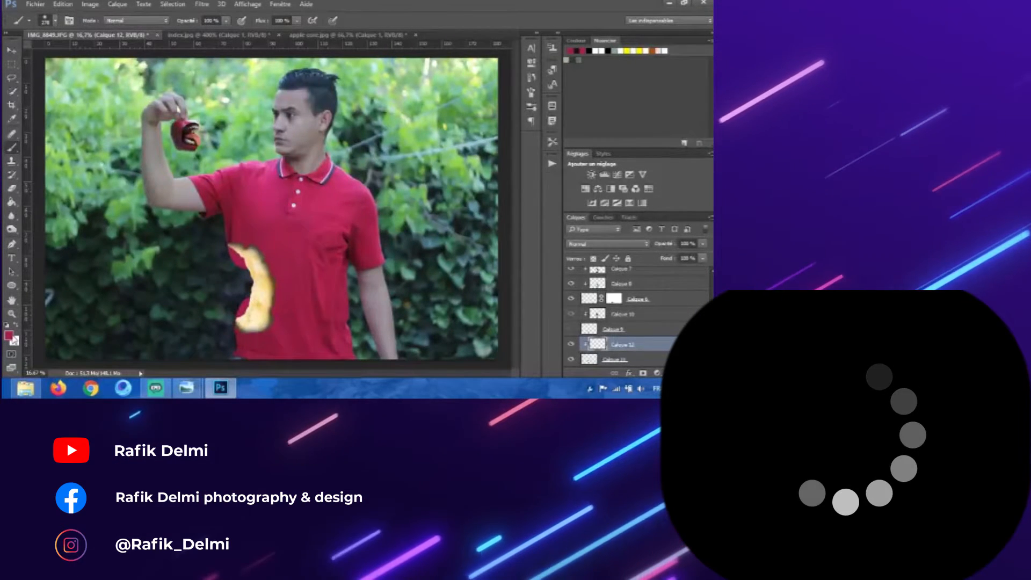
{"action": "left_click", "coordinate": [9, 335]}
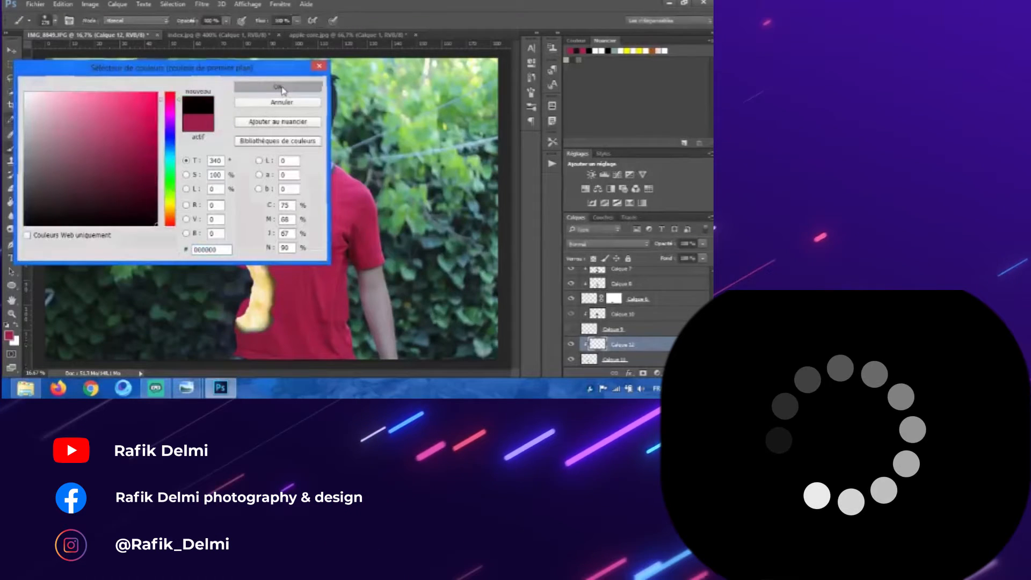
{"action": "left_click", "coordinate": [280, 87]}
Step: Paint a soft dark shadow along the core's inner edge on the new layer
{"action": "key", "text": "ctrl+plus"}
{"action": "key", "text": "ctrl+plus"}
{"action": "scroll", "coordinate": [282, 88], "scroll_direction": "down", "scroll_amount": 4}
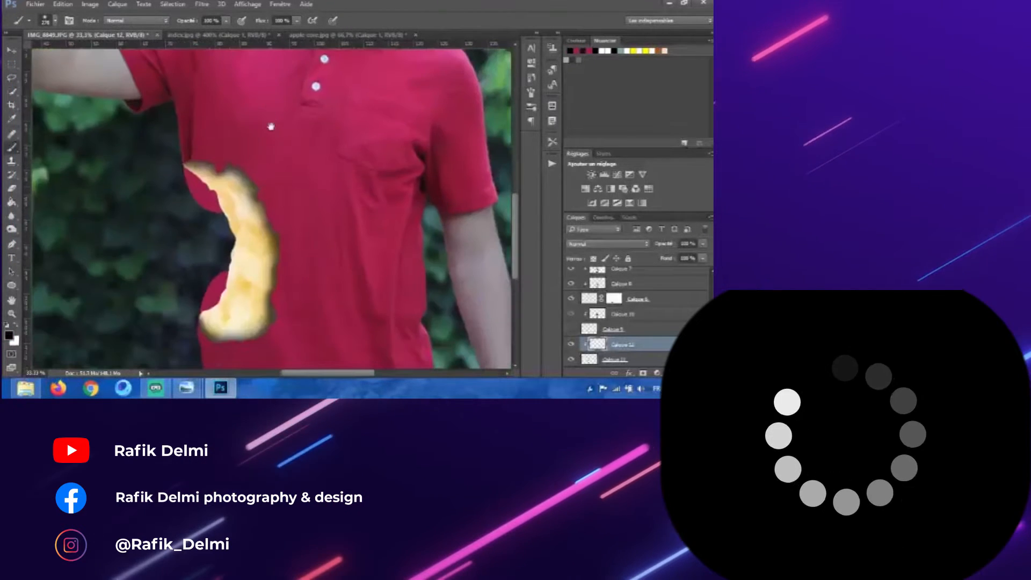
{"action": "left_click_drag", "start_coordinate": [240, 198], "coordinate": [260, 199]}
{"action": "left_click_drag", "start_coordinate": [214, 163], "coordinate": [230, 168]}
{"action": "left_click", "coordinate": [218, 162]}
{"action": "left_click", "coordinate": [220, 164]}
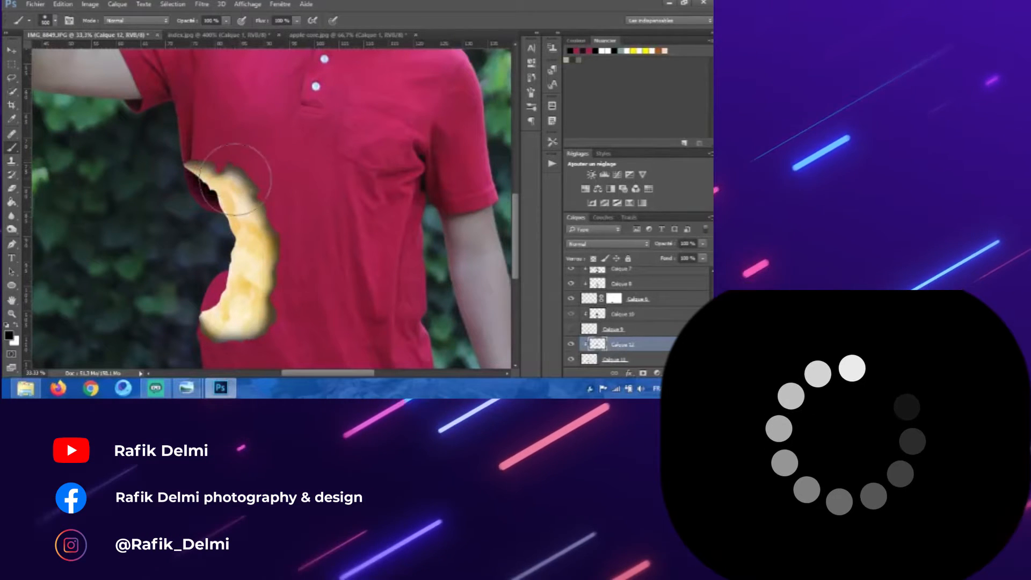
{"action": "left_click_drag", "start_coordinate": [300, 258], "coordinate": [313, 207]}
{"action": "left_click_drag", "start_coordinate": [272, 242], "coordinate": [241, 261]}
{"action": "left_click", "coordinate": [242, 259]}
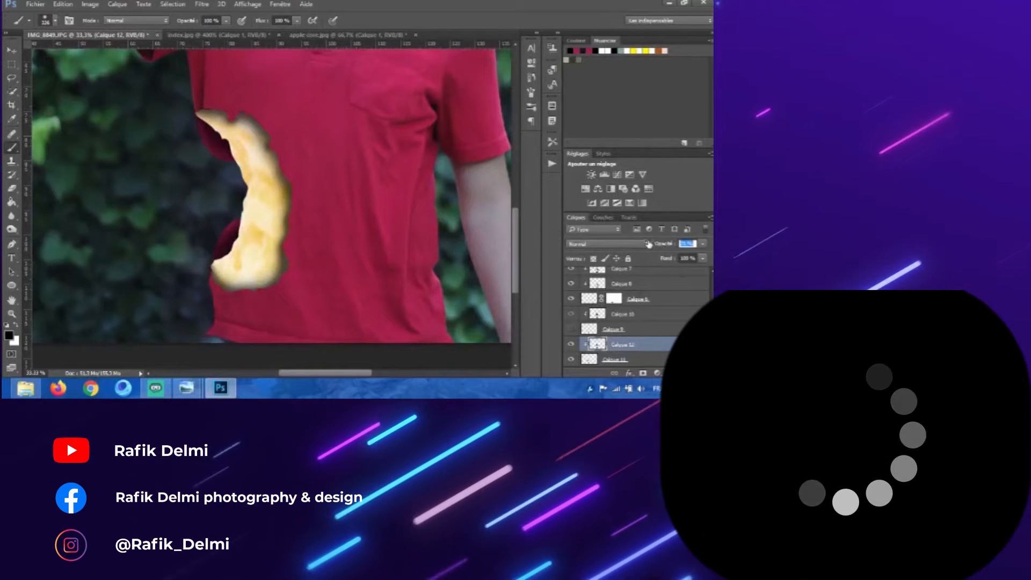
{"action": "key", "text": "ctrl+minus"}
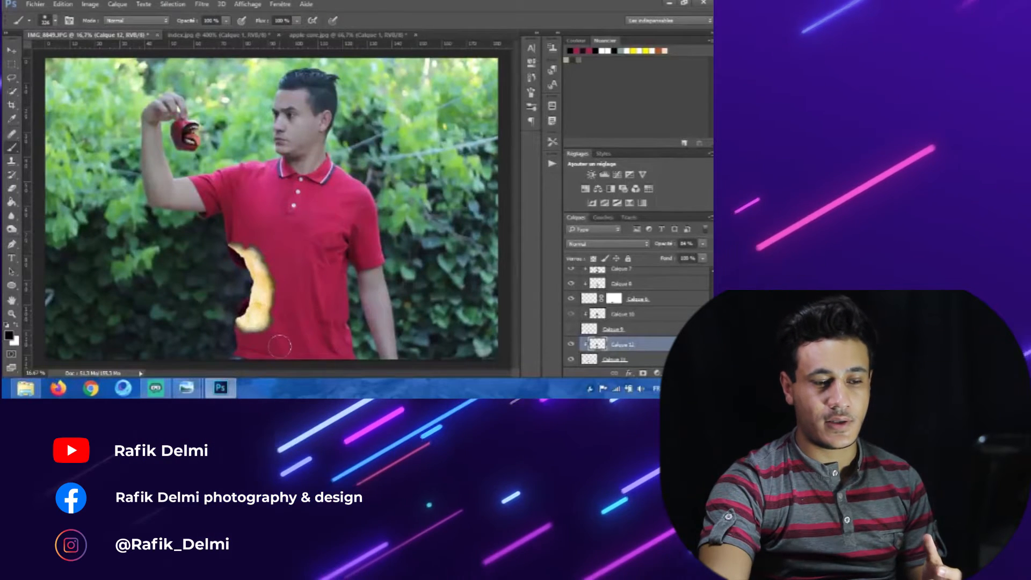
{"action": "left_click", "coordinate": [10, 51]}
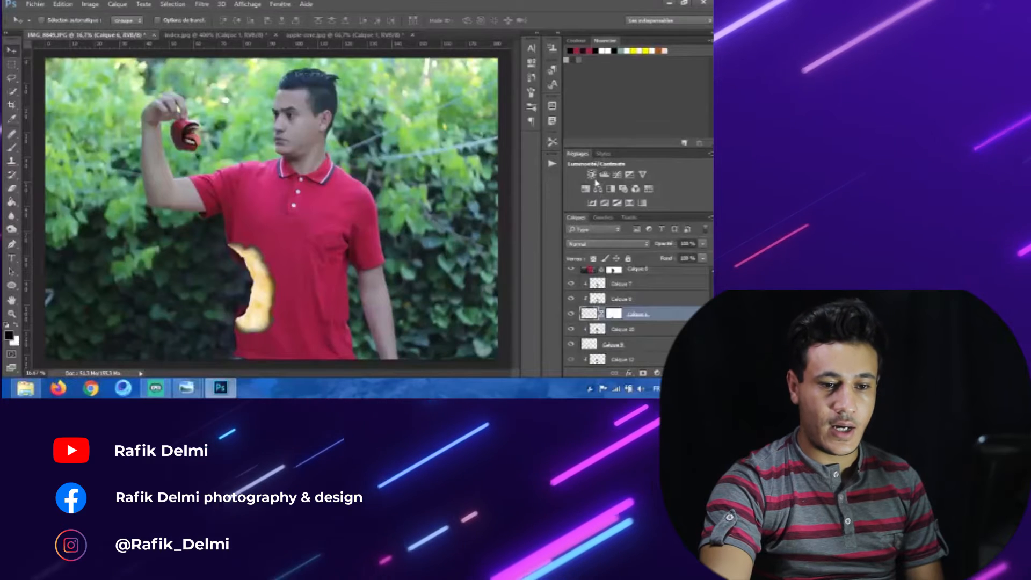
{"action": "left_click", "coordinate": [593, 175]}
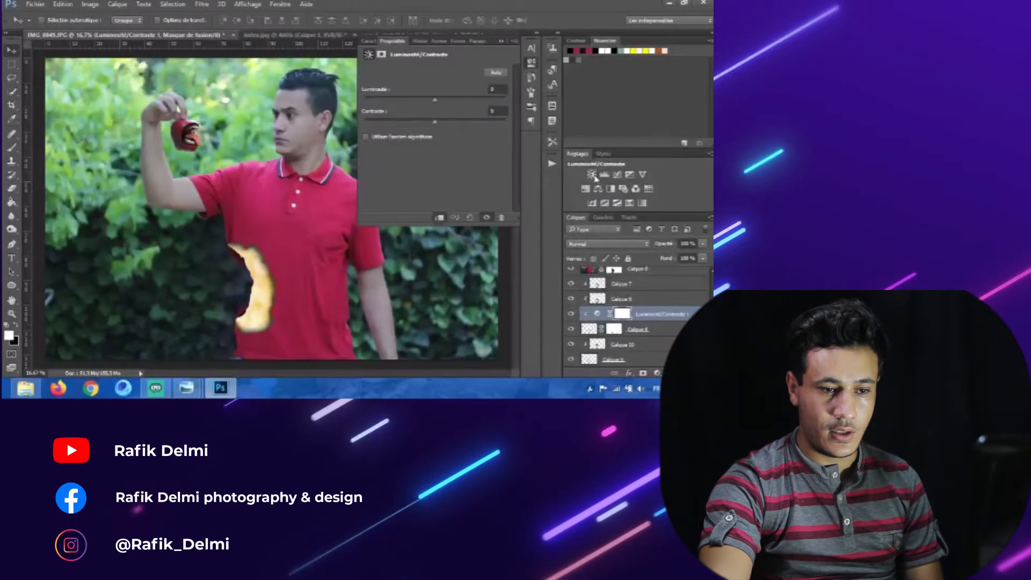
{"action": "left_click_drag", "start_coordinate": [651, 293], "coordinate": [654, 298]}
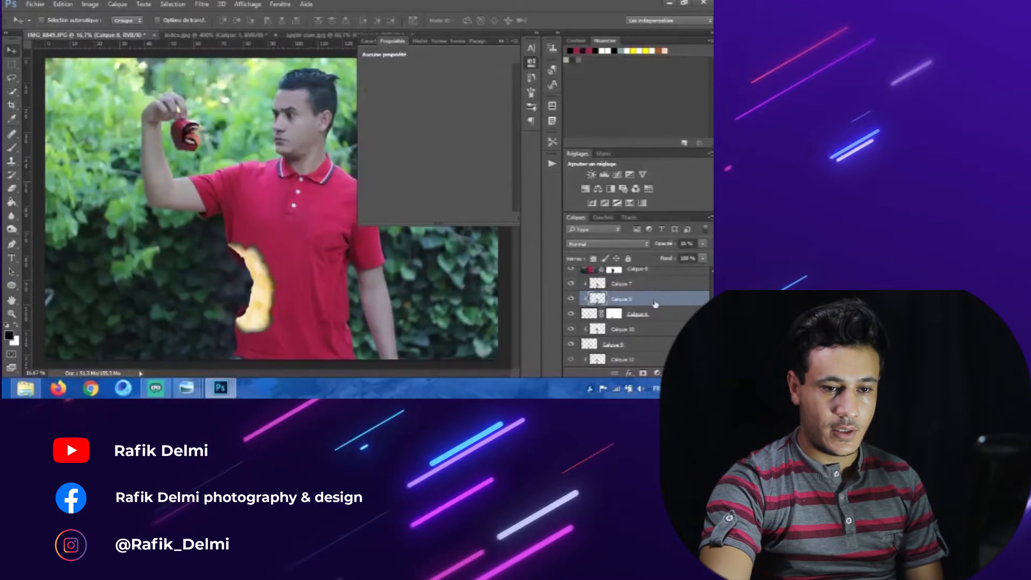
{"action": "left_click", "coordinate": [621, 284]}
{"action": "left_click", "coordinate": [580, 314]}
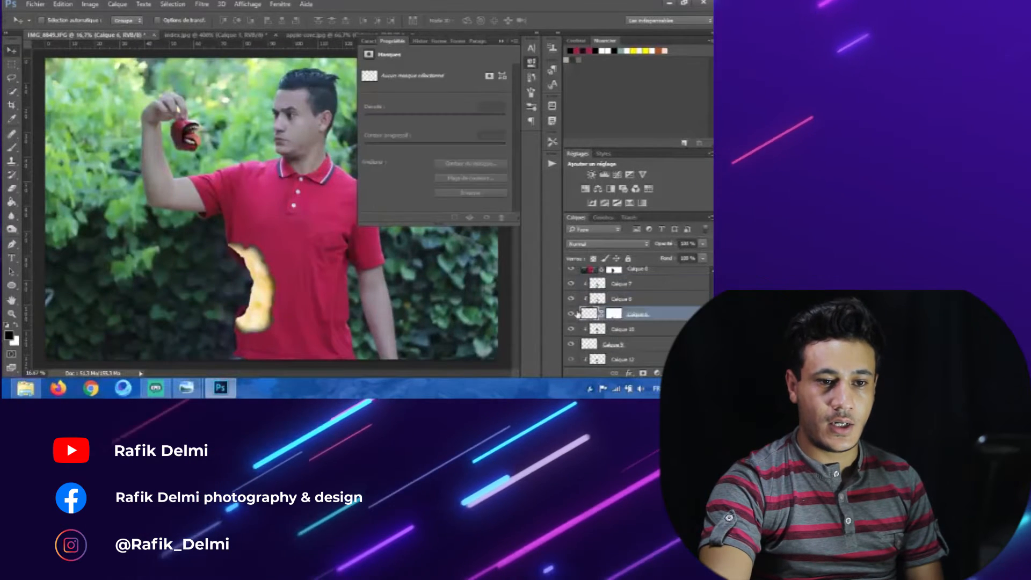
{"action": "left_click", "coordinate": [531, 63]}
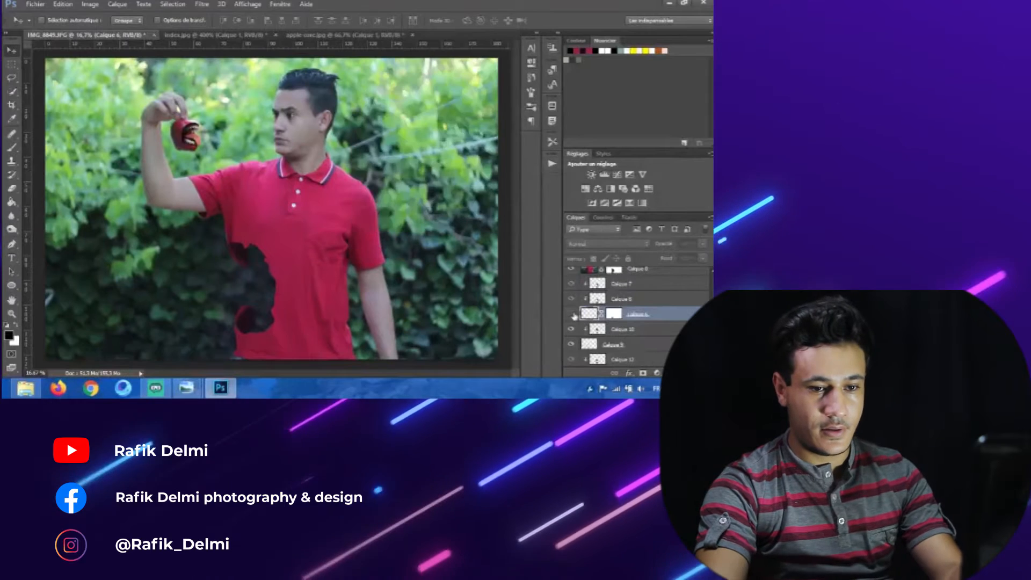
{"action": "left_click", "coordinate": [571, 314]}
{"action": "left_click", "coordinate": [572, 314]}
{"action": "left_click", "coordinate": [571, 314]}
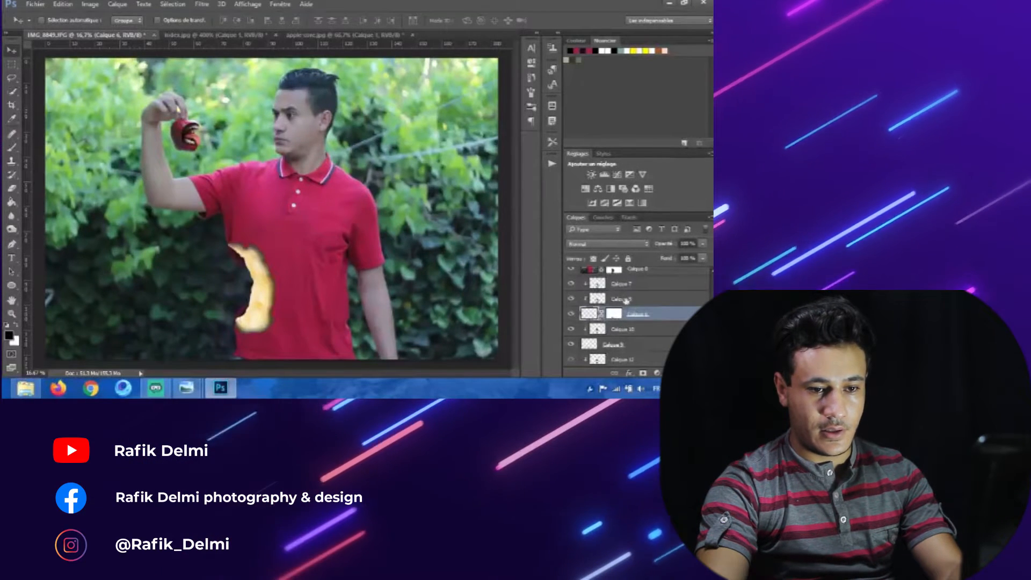
Step: Add a Brightness/Contrast adjustment layer and clip it to the layer beneath it
{"action": "left_click", "coordinate": [617, 283]}
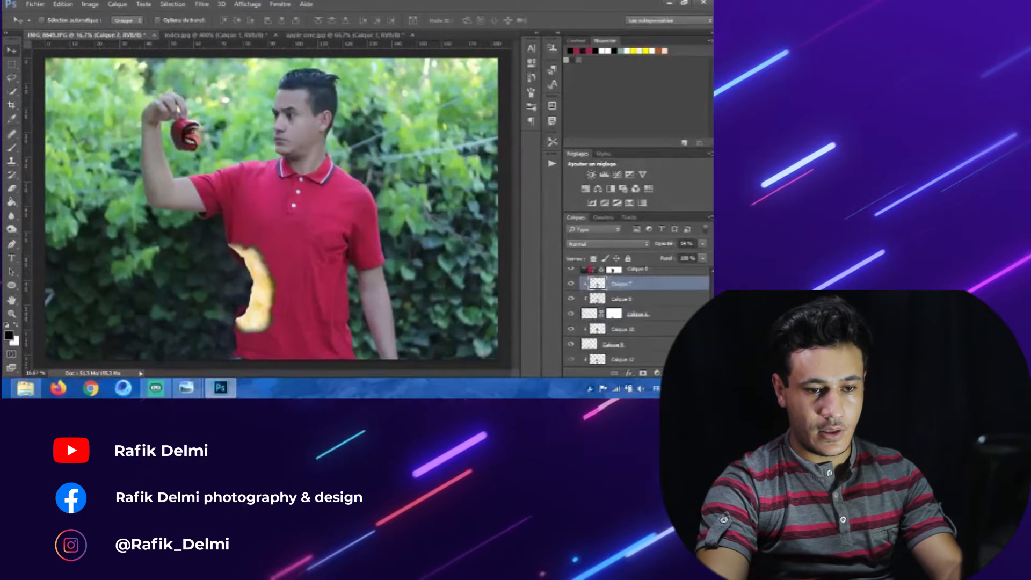
{"action": "left_click", "coordinate": [592, 175]}
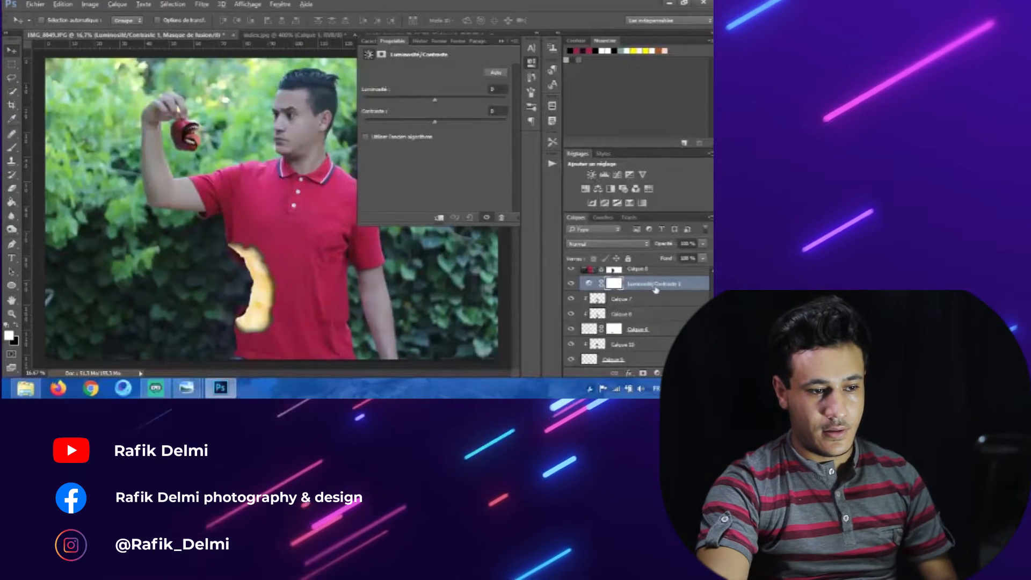
{"action": "key", "text": "ctrl+alt+g"}
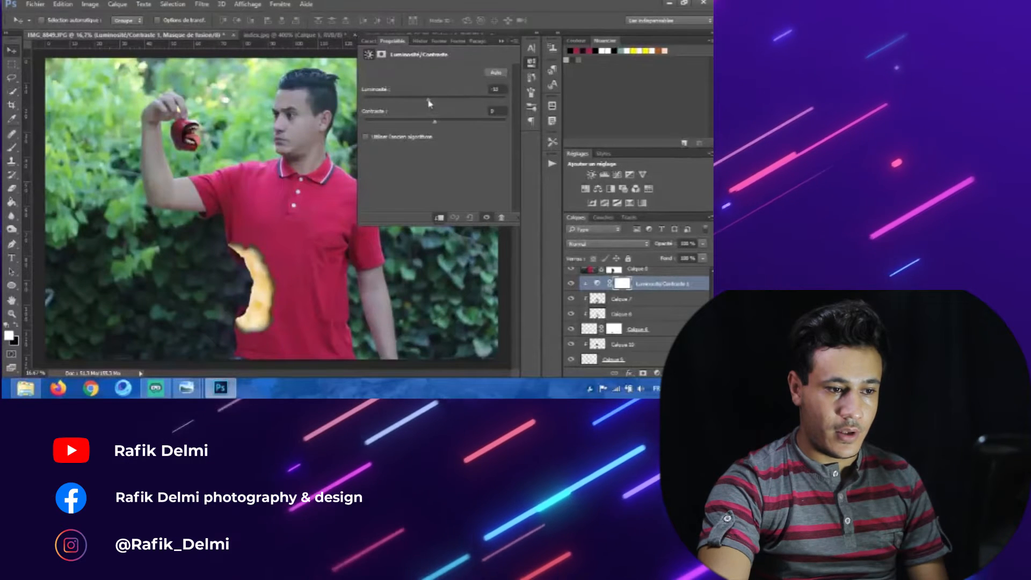
Step: Adjust the brightness and contrast sliders of the clipped Brightness/Contrast layer
{"action": "left_click_drag", "start_coordinate": [430, 103], "coordinate": [413, 103]}
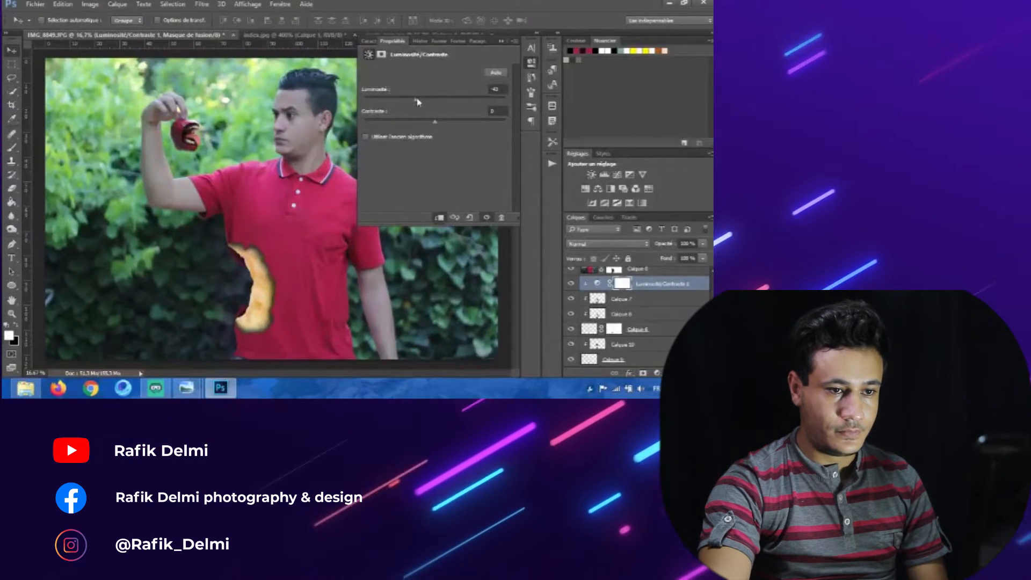
{"action": "left_click_drag", "start_coordinate": [449, 127], "coordinate": [460, 129]}
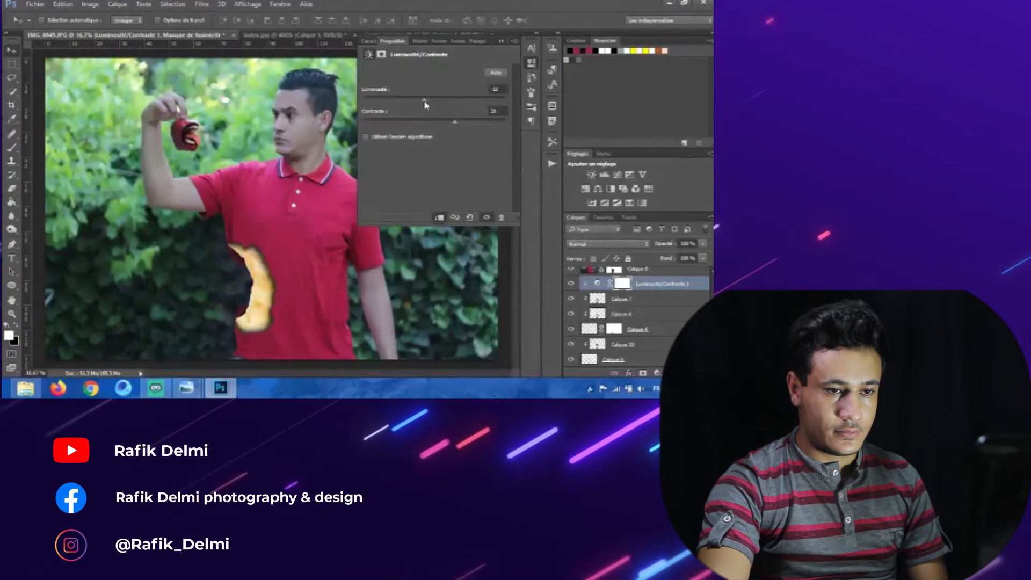
{"action": "left_click", "coordinate": [501, 42]}
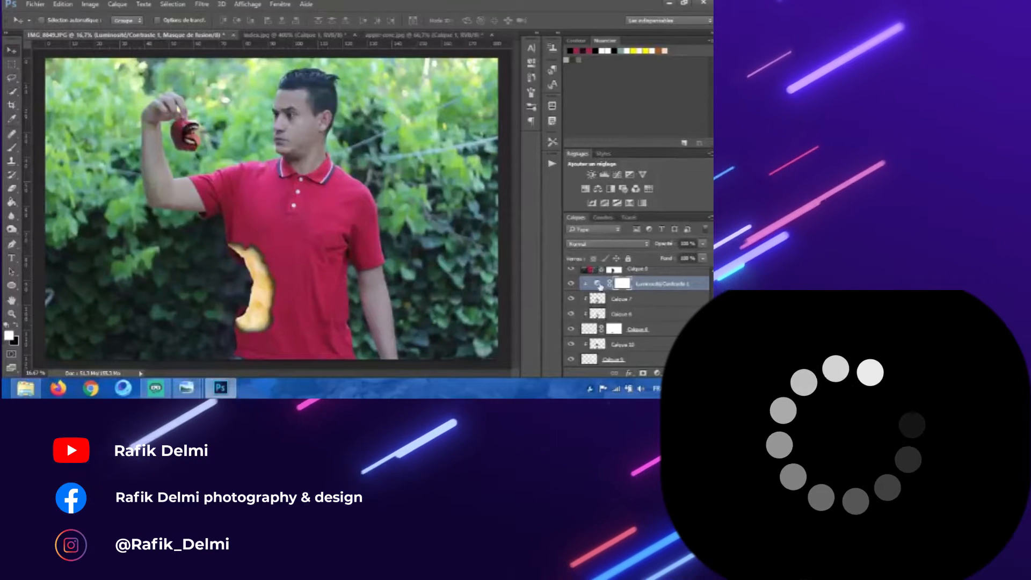
{"action": "double_click", "coordinate": [600, 285]}
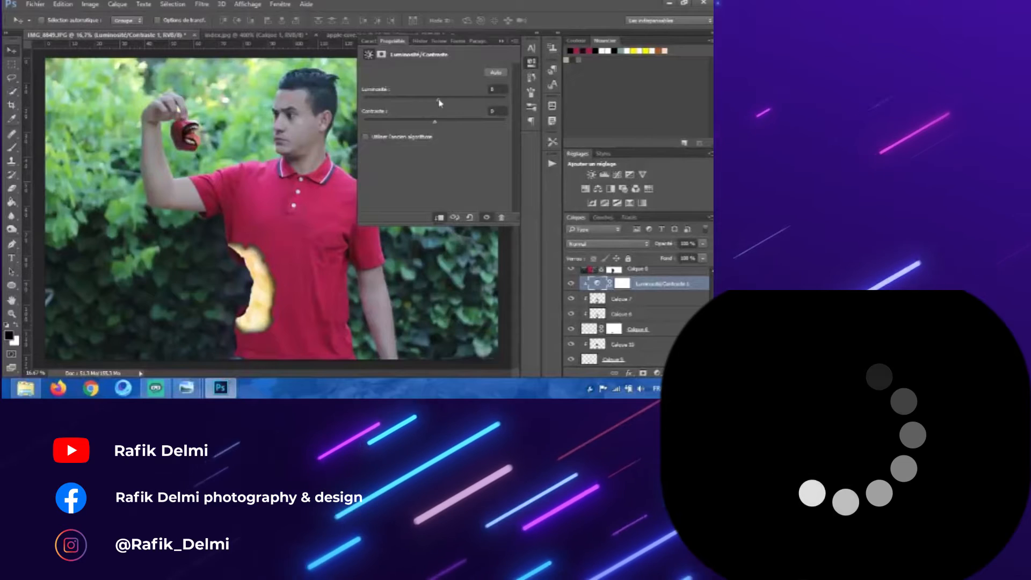
{"action": "left_click", "coordinate": [501, 41]}
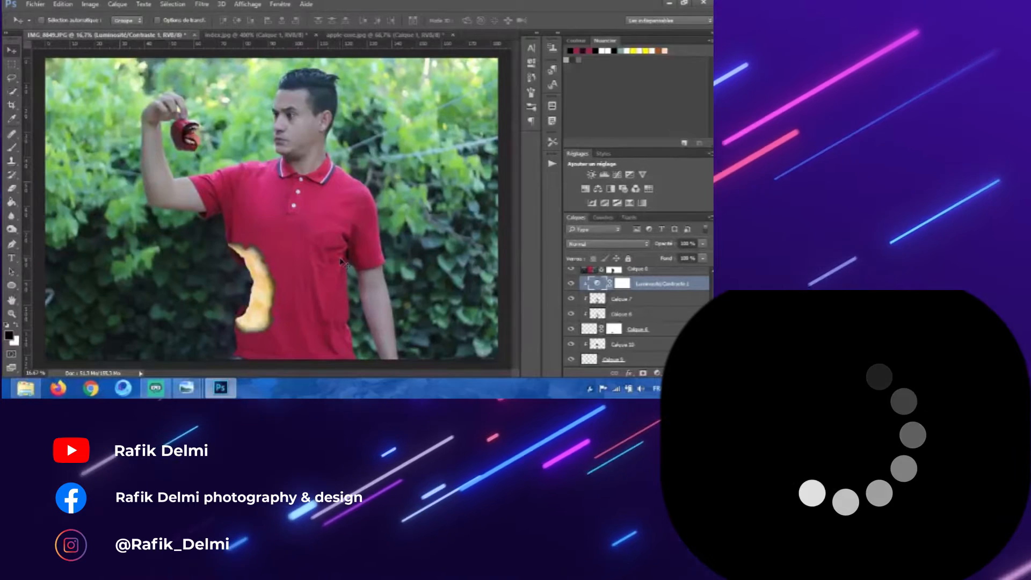
Step: Compare the apple-core image with the apple held in the main composite at closer zoom
{"action": "left_click", "coordinate": [383, 39]}
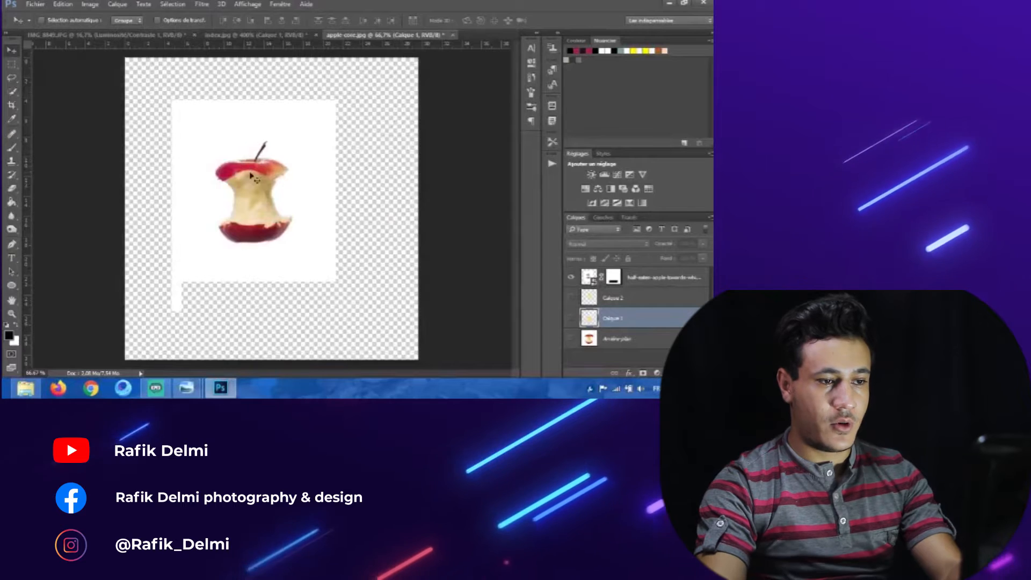
{"action": "key", "text": "ctrl+plus"}
{"action": "key", "text": "ctrl+plus"}
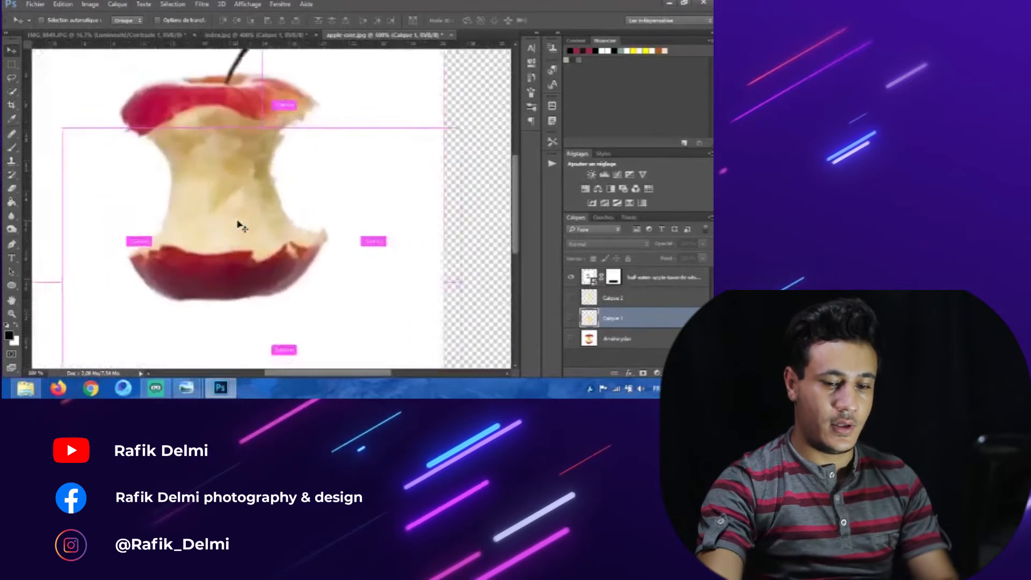
{"action": "key", "text": "ctrl+plus"}
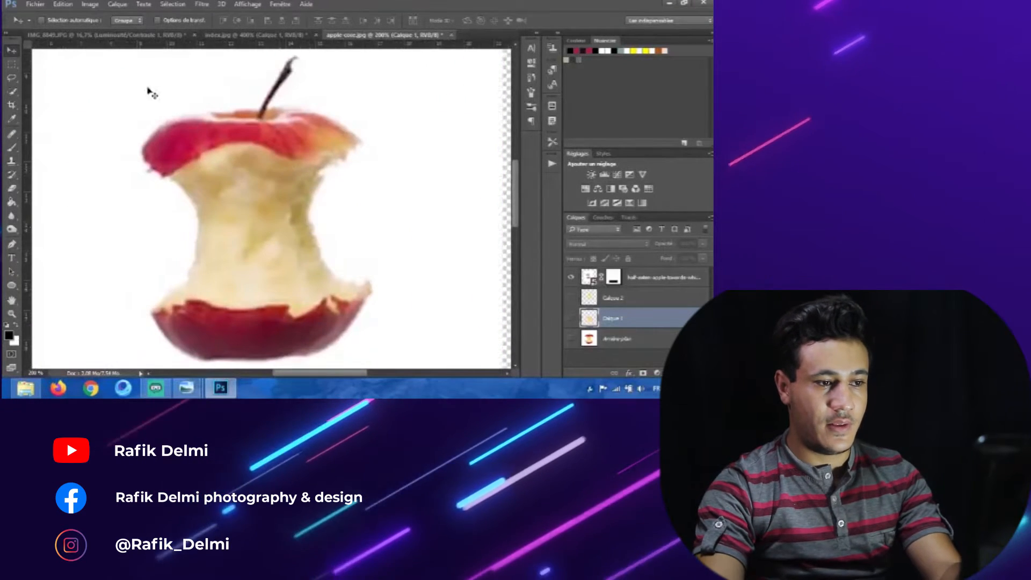
{"action": "key", "text": "ctrl+Tab"}
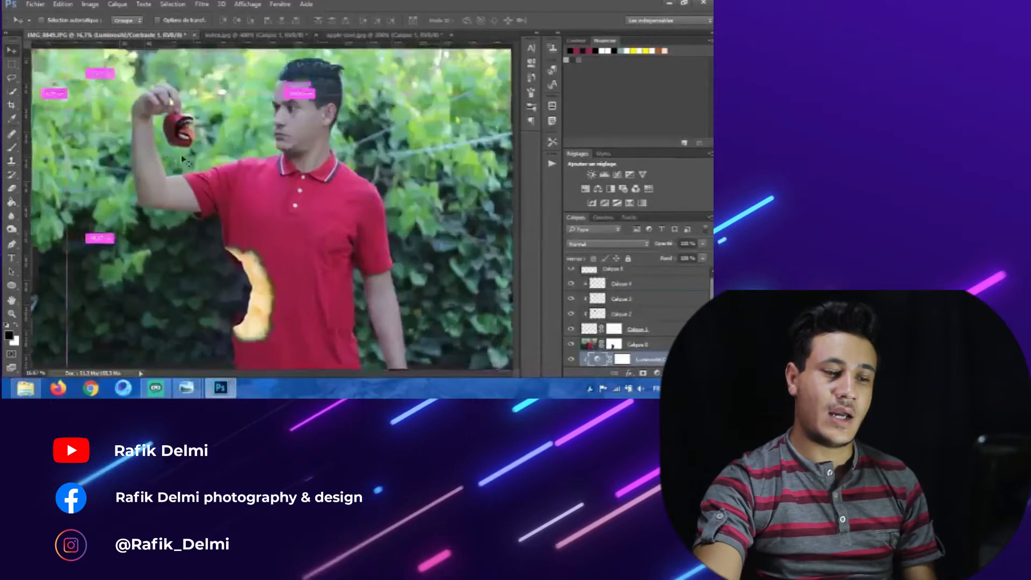
{"action": "key", "text": "ctrl+plus"}
{"action": "key", "text": "ctrl+plus"}
{"action": "left_click_drag", "start_coordinate": [150, 143], "coordinate": [239, 220]}
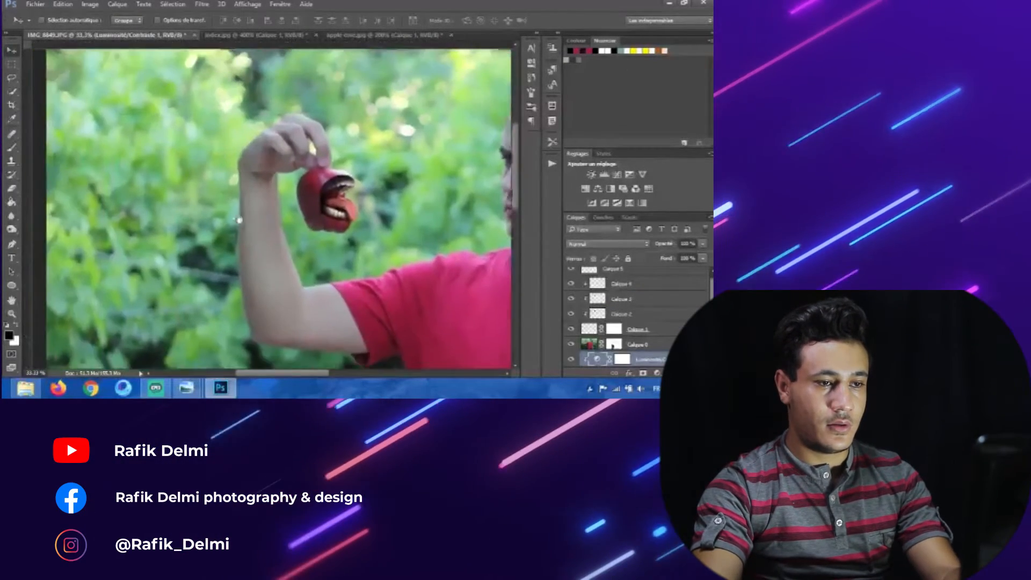
{"action": "key", "text": "ctrl+r"}
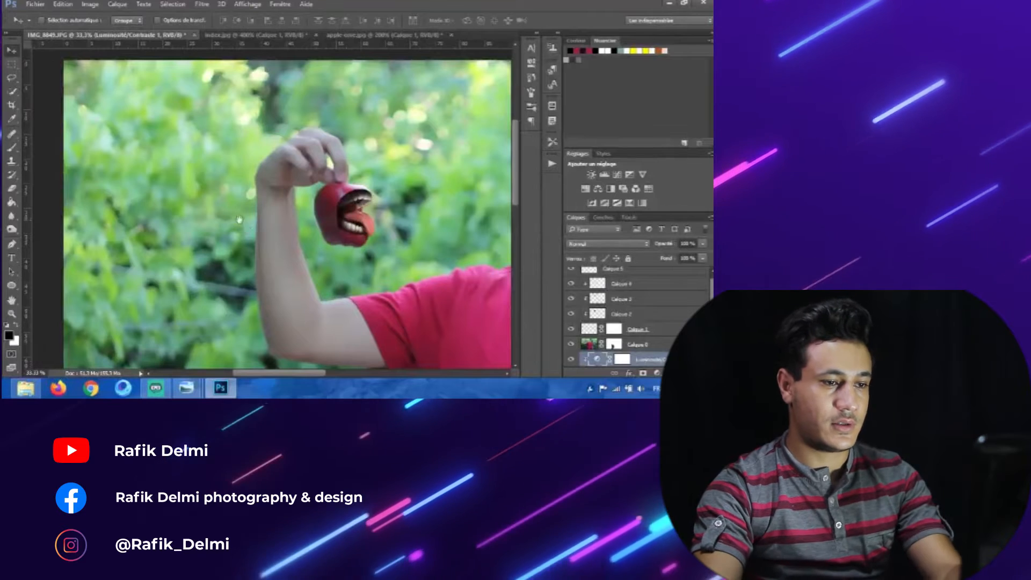
{"action": "left_click_drag", "start_coordinate": [239, 220], "coordinate": [205, 200]}
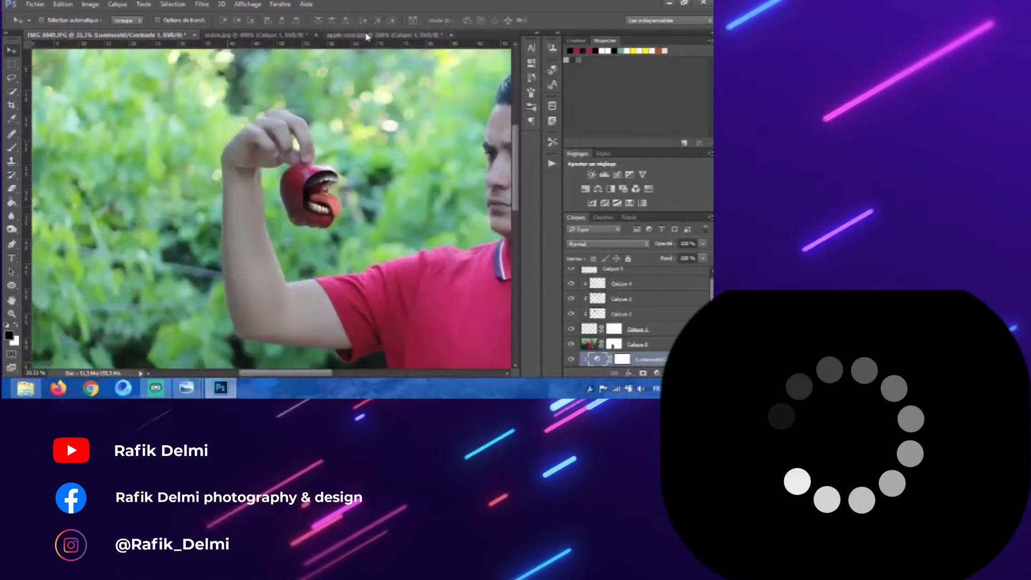
Step: Trace the apple core's bitten body with the Pen tool and turn the path into a selection with 0 px feather
{"action": "left_click", "coordinate": [367, 35]}
{"action": "left_click_drag", "start_coordinate": [283, 198], "coordinate": [306, 167]}
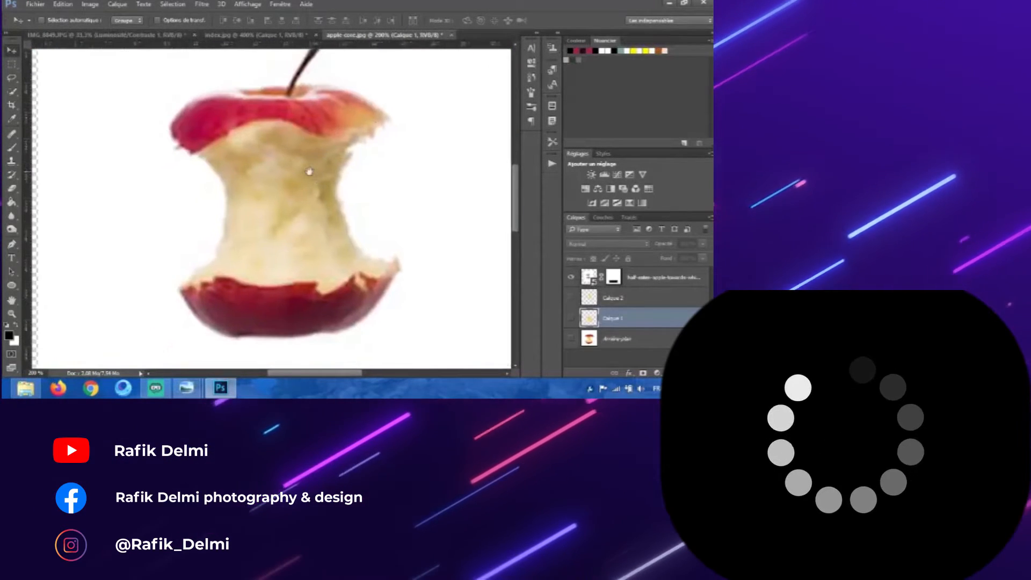
{"action": "left_click", "coordinate": [11, 245]}
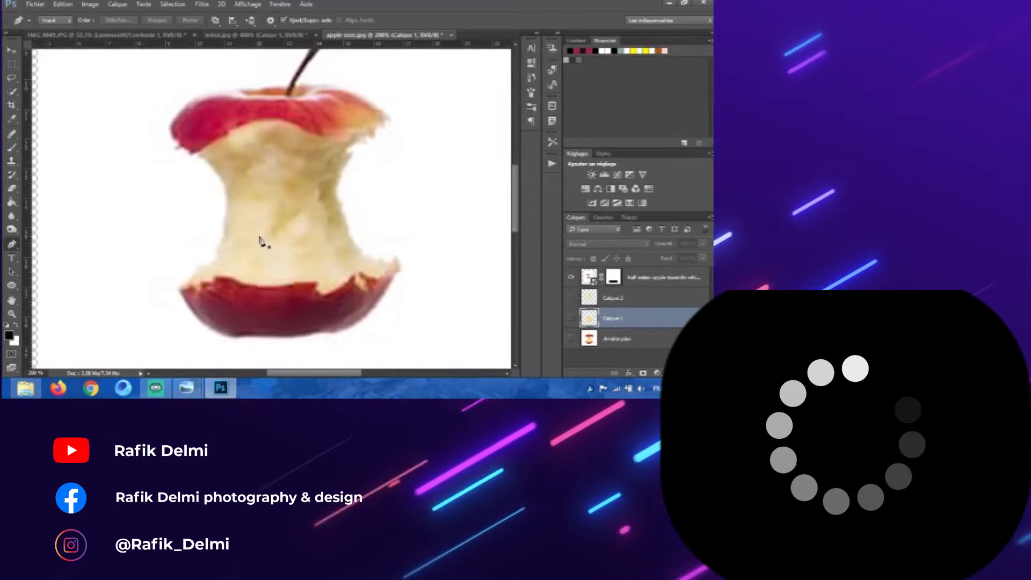
{"action": "key", "text": "ctrl+plus"}
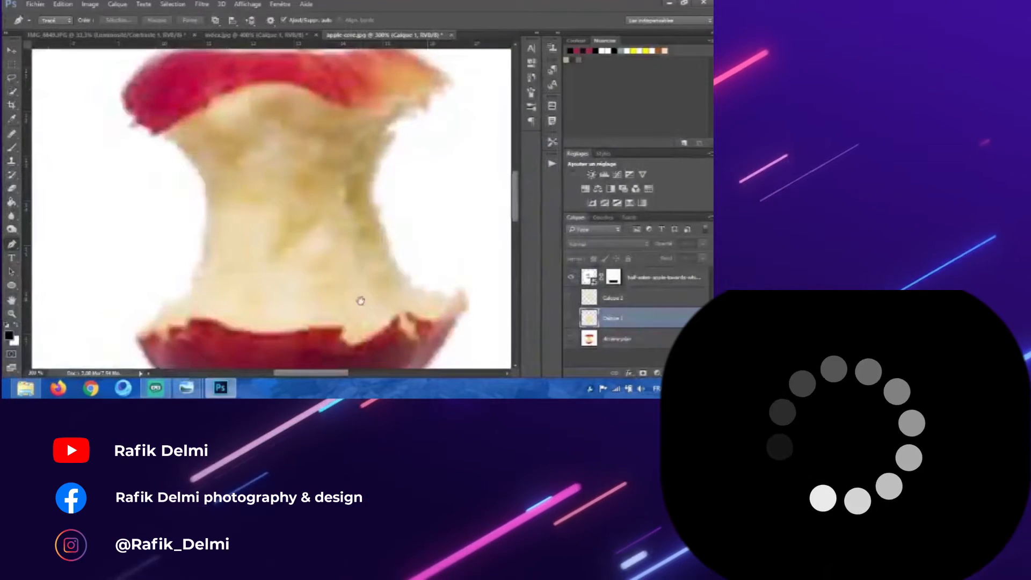
{"action": "left_click_drag", "start_coordinate": [361, 300], "coordinate": [339, 277]}
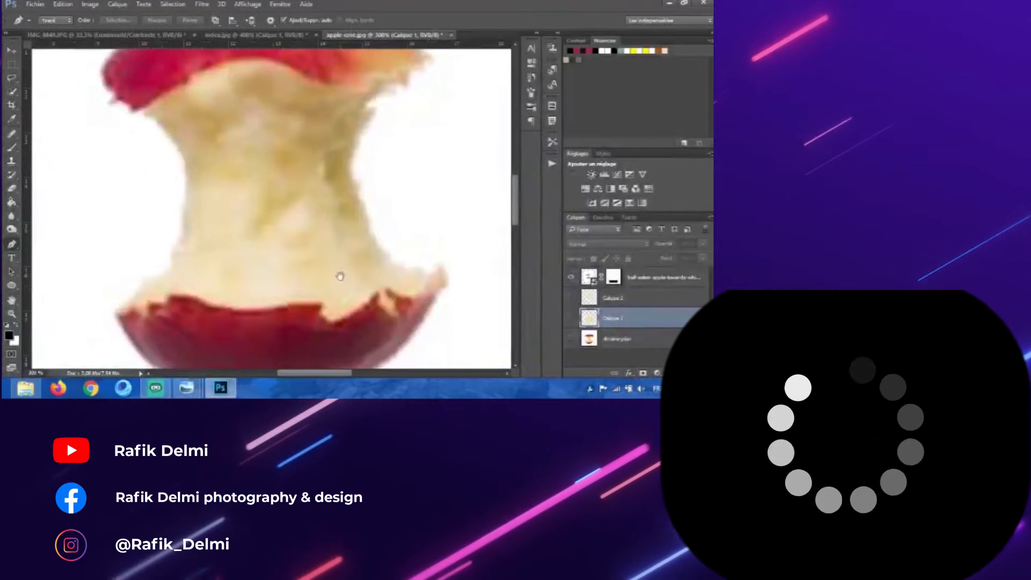
{"action": "left_click", "coordinate": [439, 276]}
{"action": "left_click_drag", "start_coordinate": [417, 265], "coordinate": [396, 254]}
{"action": "left_click_drag", "start_coordinate": [384, 245], "coordinate": [371, 224]}
{"action": "left_click_drag", "start_coordinate": [363, 213], "coordinate": [359, 192]}
{"action": "left_click_drag", "start_coordinate": [354, 168], "coordinate": [355, 150]}
{"action": "left_click_drag", "start_coordinate": [363, 138], "coordinate": [398, 123]}
{"action": "left_click", "coordinate": [374, 111]}
{"action": "left_click", "coordinate": [364, 109]}
{"action": "left_click", "coordinate": [374, 97]}
{"action": "left_click", "coordinate": [401, 88]}
{"action": "left_click", "coordinate": [422, 92]}
{"action": "left_click", "coordinate": [414, 85]}
{"action": "left_click_drag", "start_coordinate": [354, 96], "coordinate": [347, 97]}
{"action": "left_click_drag", "start_coordinate": [333, 99], "coordinate": [295, 82]}
{"action": "left_click_drag", "start_coordinate": [265, 73], "coordinate": [208, 75]}
{"action": "left_click_drag", "start_coordinate": [179, 87], "coordinate": [126, 105]}
{"action": "left_click_drag", "start_coordinate": [110, 105], "coordinate": [96, 111]}
{"action": "left_click", "coordinate": [118, 141]}
{"action": "left_click_drag", "start_coordinate": [123, 145], "coordinate": [149, 163]}
{"action": "left_click_drag", "start_coordinate": [154, 174], "coordinate": [167, 193]}
{"action": "left_click_drag", "start_coordinate": [170, 209], "coordinate": [170, 259]}
{"action": "left_click_drag", "start_coordinate": [169, 269], "coordinate": [168, 274]}
{"action": "left_click_drag", "start_coordinate": [166, 283], "coordinate": [156, 301]}
{"action": "left_click_drag", "start_coordinate": [147, 308], "coordinate": [139, 313]}
{"action": "left_click_drag", "start_coordinate": [128, 323], "coordinate": [117, 218]}
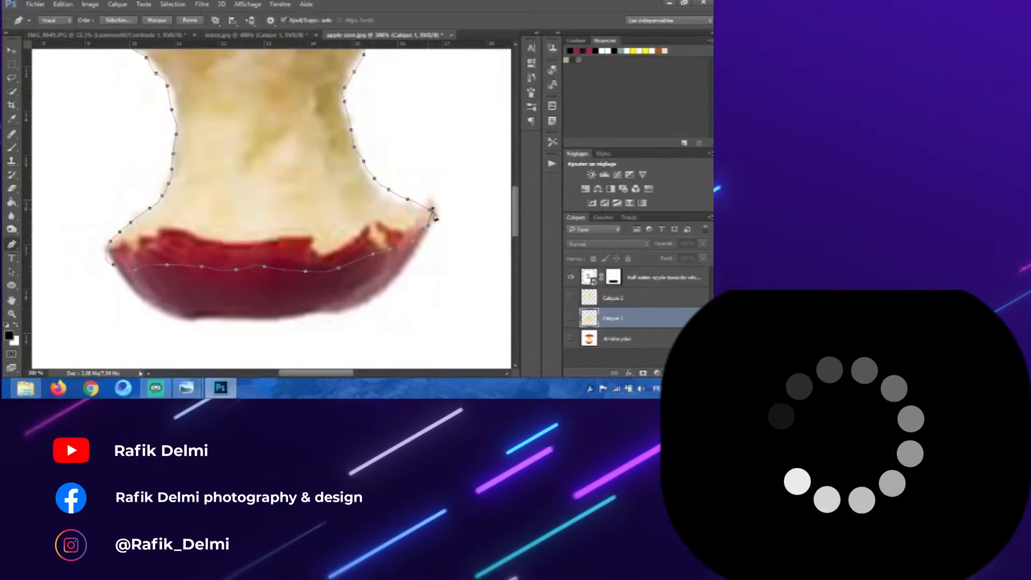
{"action": "right_click", "coordinate": [425, 221]}
{"action": "left_click", "coordinate": [444, 196]}
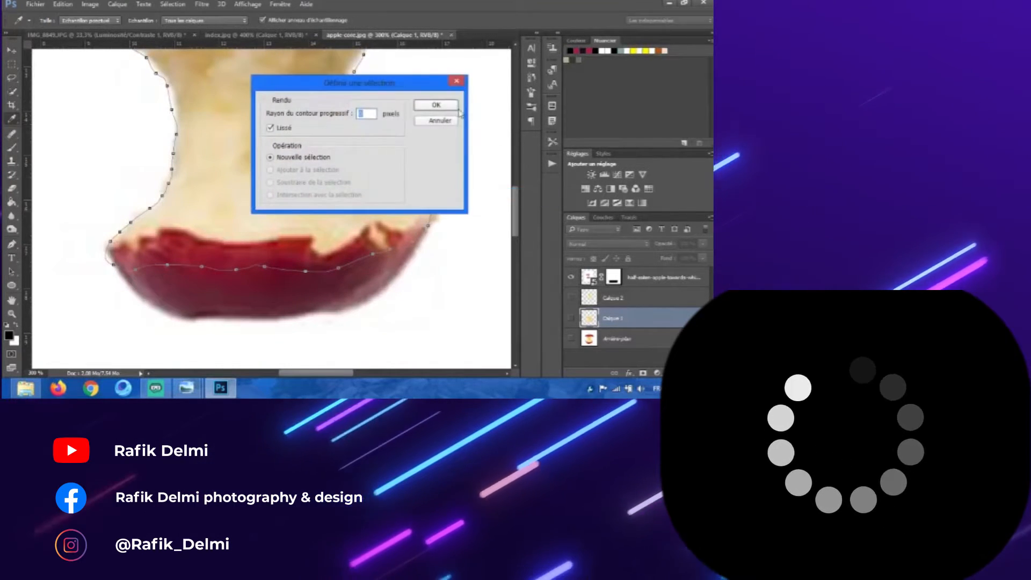
{"action": "key", "text": "Return"}
{"action": "left_click", "coordinate": [11, 51]}
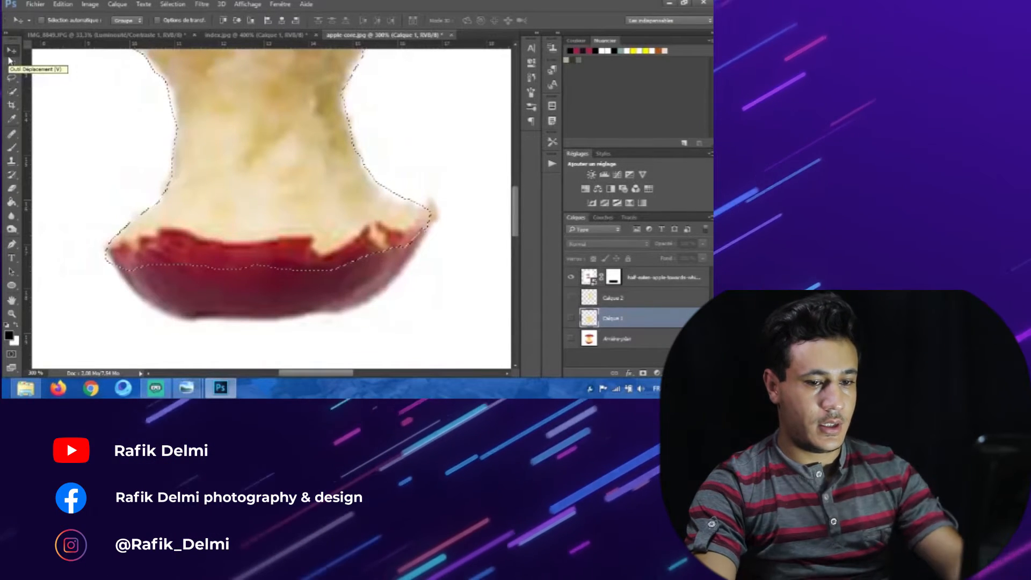
Step: Try moving the selected core, then step back in History to the selection state
{"action": "key", "text": "ctrl+minus"}
{"action": "key", "text": "ctrl+minus"}
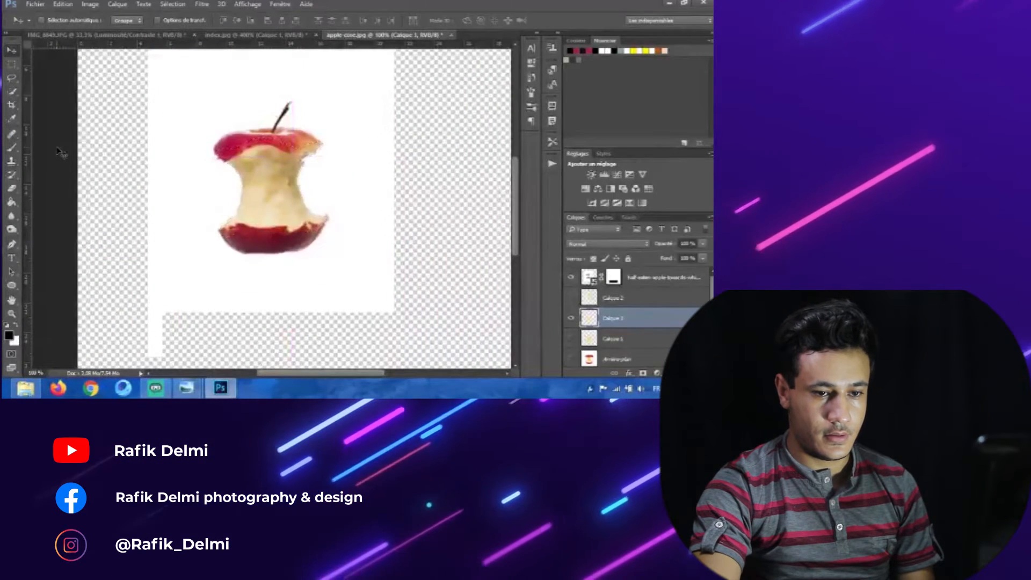
{"action": "left_click_drag", "start_coordinate": [276, 213], "coordinate": [457, 223]}
{"action": "left_click", "coordinate": [571, 318]}
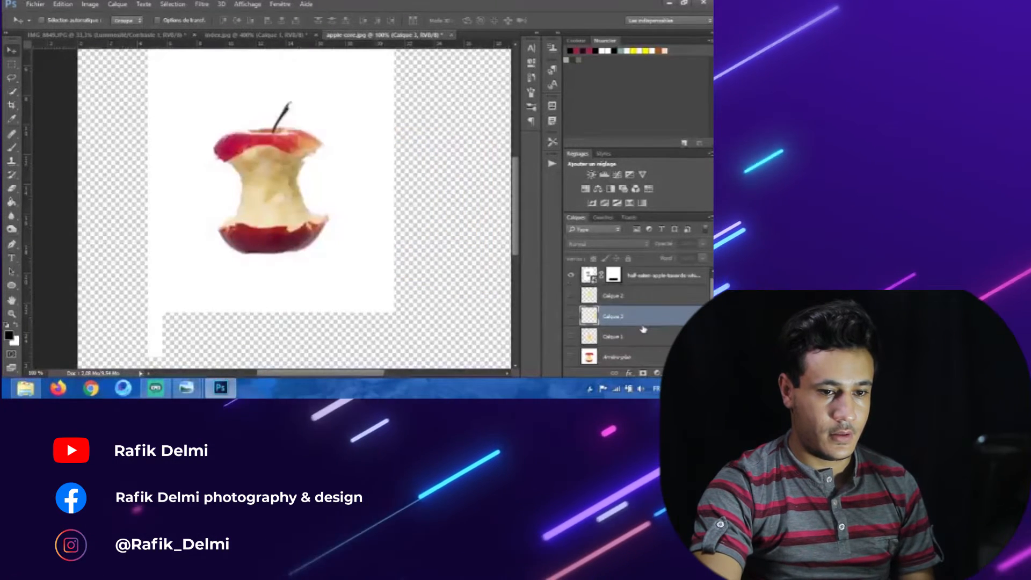
{"action": "left_click", "coordinate": [531, 79]}
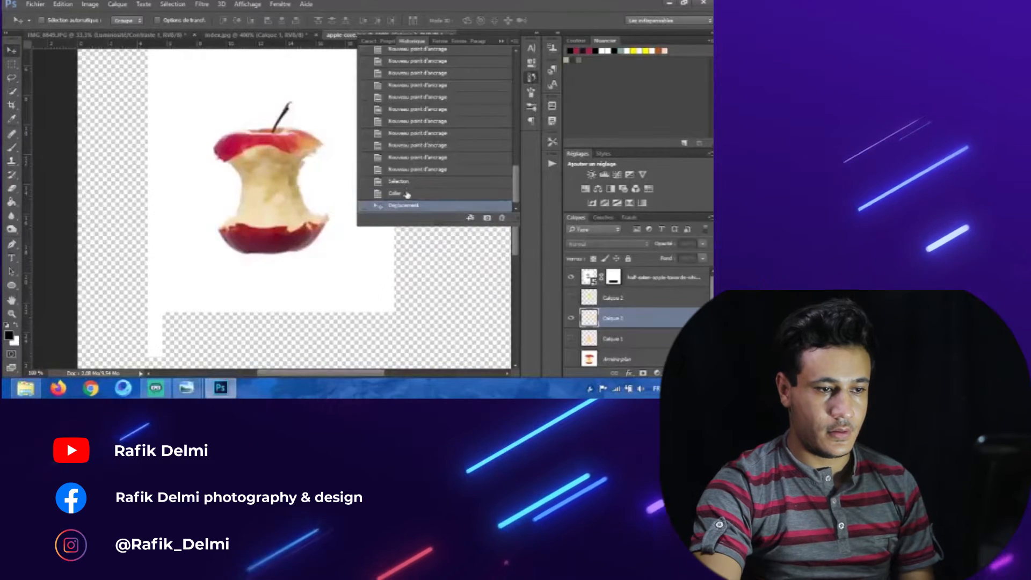
{"action": "left_click", "coordinate": [408, 195]}
{"action": "left_click", "coordinate": [408, 184]}
{"action": "left_click", "coordinate": [501, 41]}
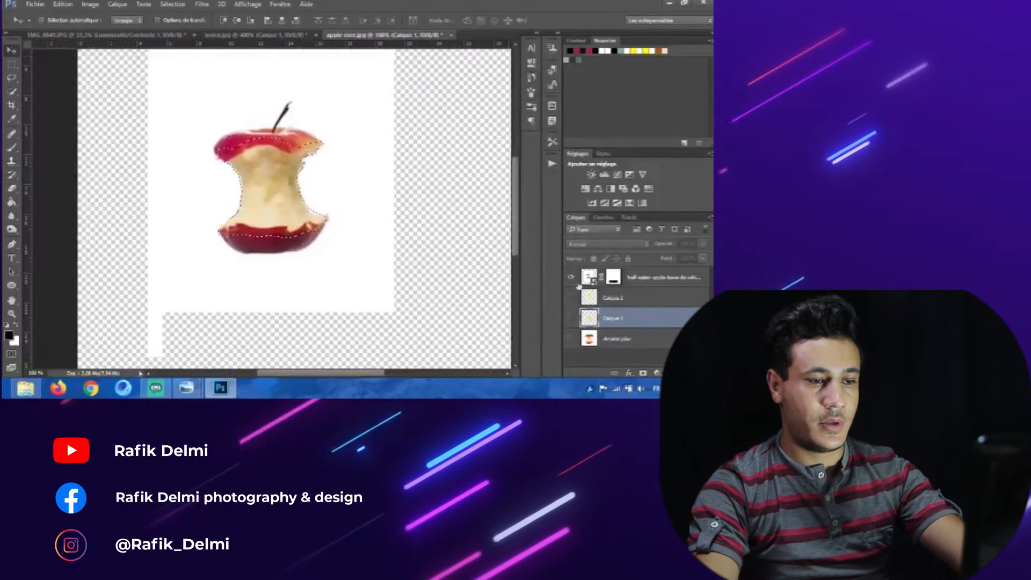
Step: Copy the selected core onto its own layer and drag it into the main composite document
{"action": "left_click", "coordinate": [617, 339]}
{"action": "left_click", "coordinate": [635, 287]}
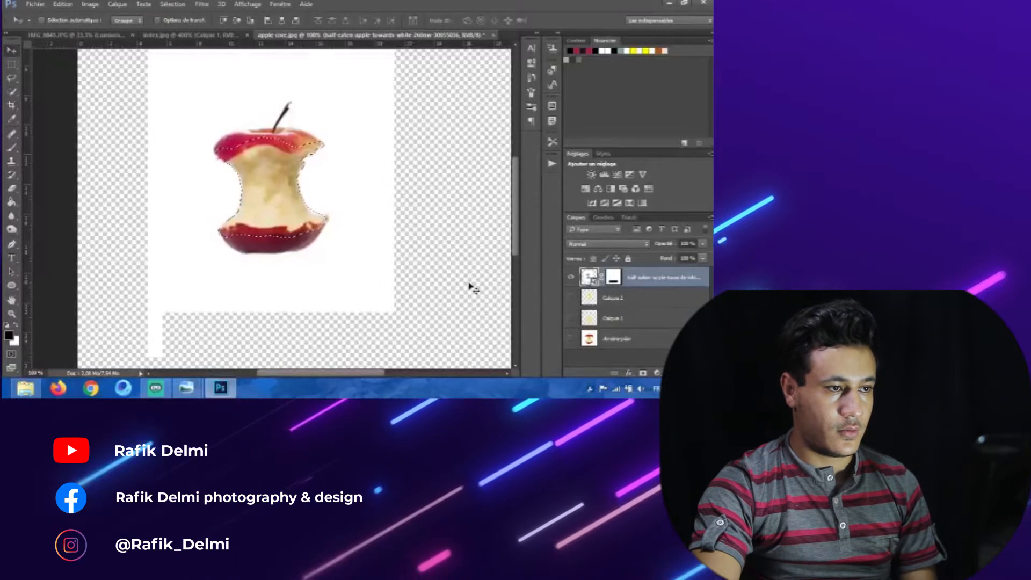
{"action": "key", "text": "ctrl+j"}
{"action": "left_click_drag", "start_coordinate": [263, 183], "coordinate": [123, 89]}
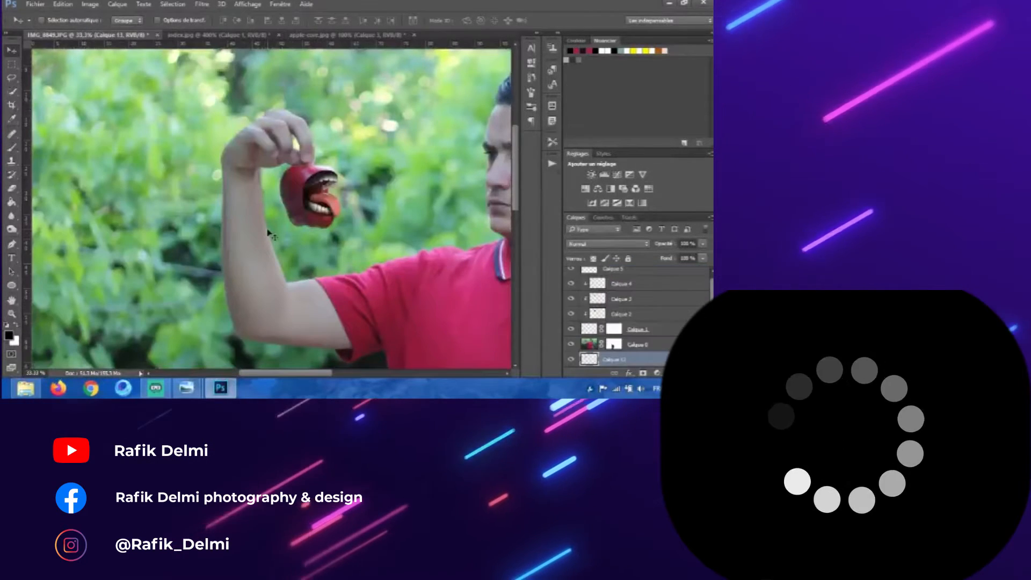
Step: Move the core layer to the top of the stack and enlarge it with Free Transform over the raised forearm
{"action": "left_click_drag", "start_coordinate": [633, 362], "coordinate": [640, 276]}
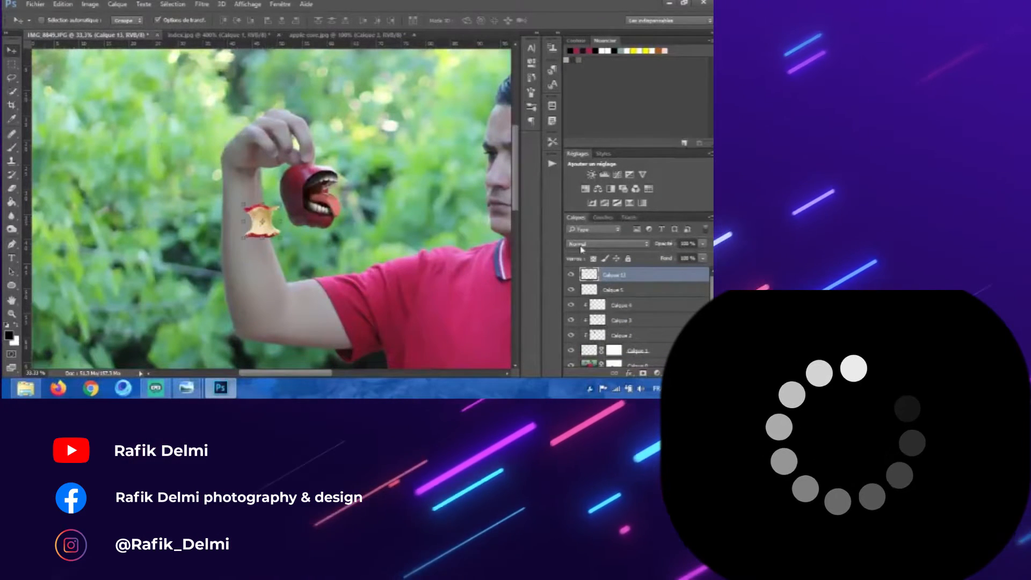
{"action": "left_click", "coordinate": [187, 23]}
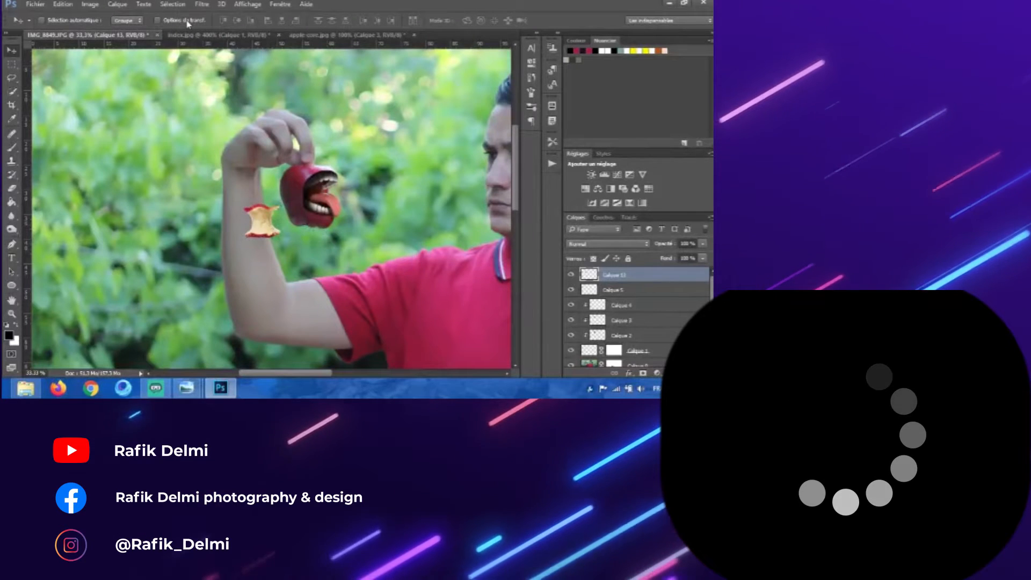
{"action": "key", "text": "ctrl+plus"}
{"action": "left_click_drag", "start_coordinate": [254, 248], "coordinate": [215, 273]}
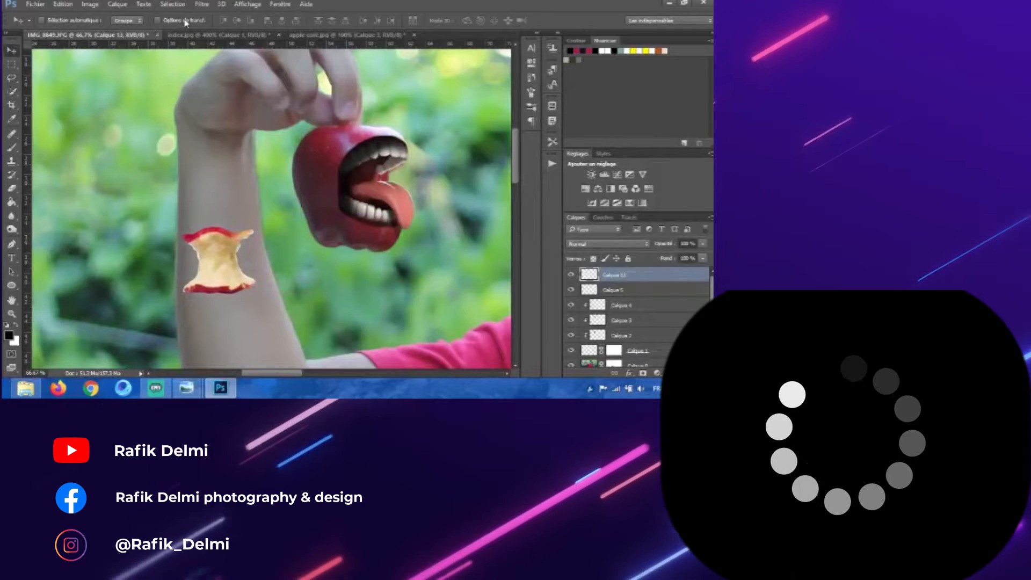
{"action": "key", "text": "ctrl+t"}
{"action": "left_click_drag", "start_coordinate": [255, 228], "coordinate": [266, 164]}
{"action": "left_click_drag", "start_coordinate": [268, 226], "coordinate": [239, 230]}
{"action": "left_click_drag", "start_coordinate": [240, 230], "coordinate": [286, 227]}
{"action": "left_click_drag", "start_coordinate": [242, 233], "coordinate": [237, 233]}
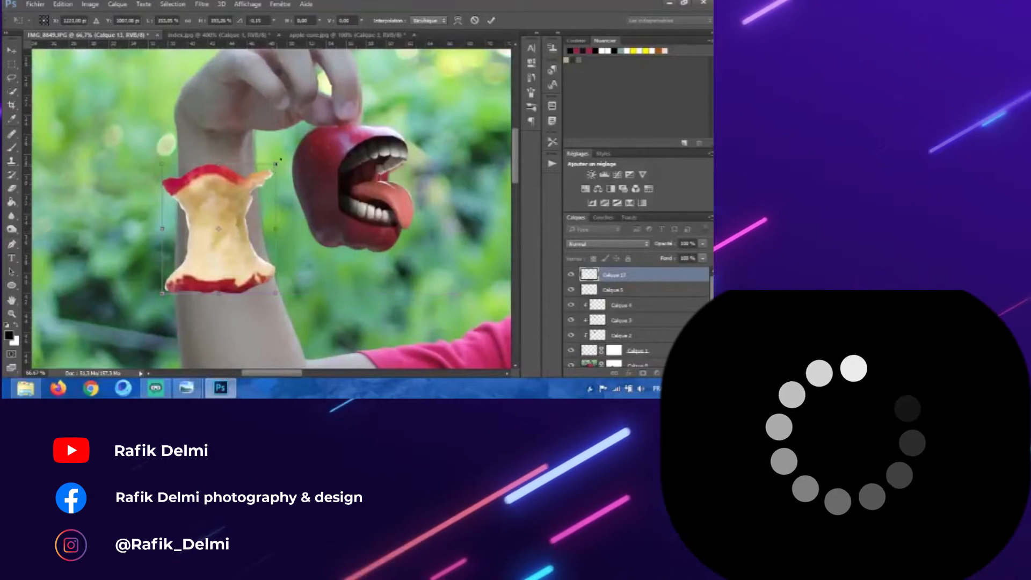
{"action": "left_click_drag", "start_coordinate": [276, 163], "coordinate": [280, 154]}
{"action": "mouse_move", "coordinate": [241, 203]}
{"action": "left_mouse_down"}
{"action": "mouse_move", "coordinate": [240, 194]}
{"action": "mouse_move", "coordinate": [243, 205]}
{"action": "left_mouse_up"}
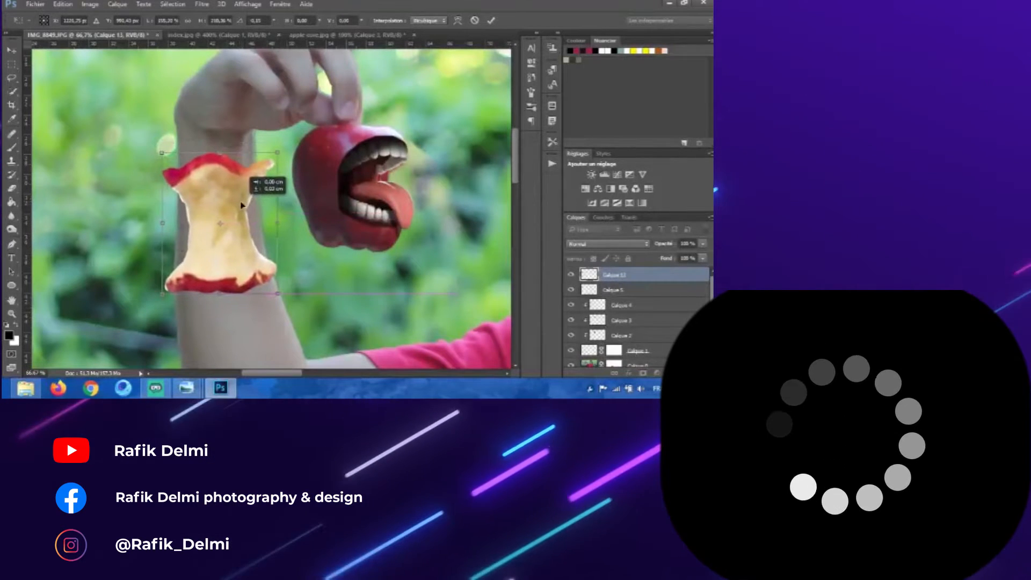
{"action": "key", "text": "Return"}
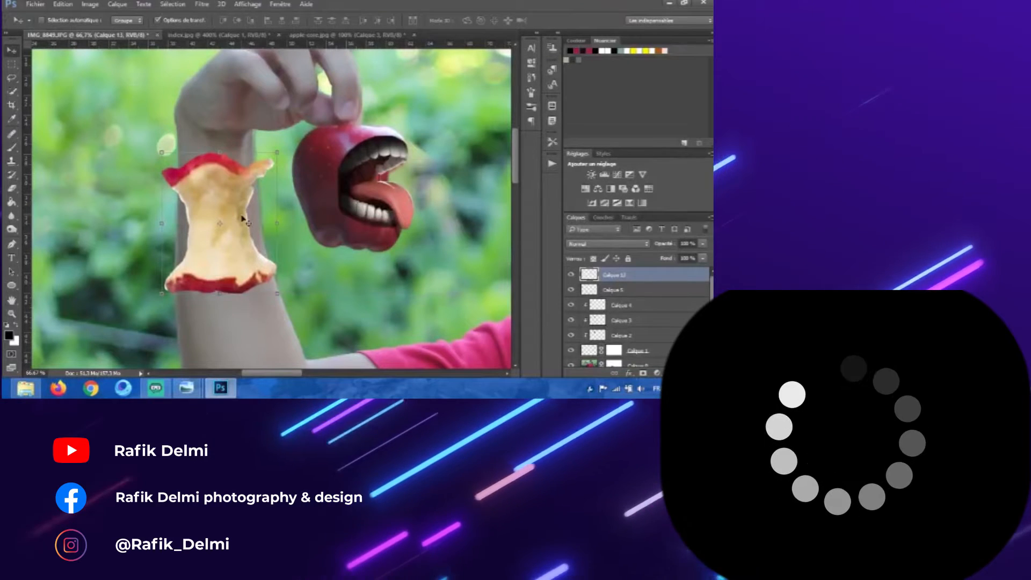
Step: Nudge the core layer upward and erase the red apple skin along its top edge with the Eraser
{"action": "scroll", "coordinate": [241, 217], "scroll_direction": "up", "scroll_amount": 2}
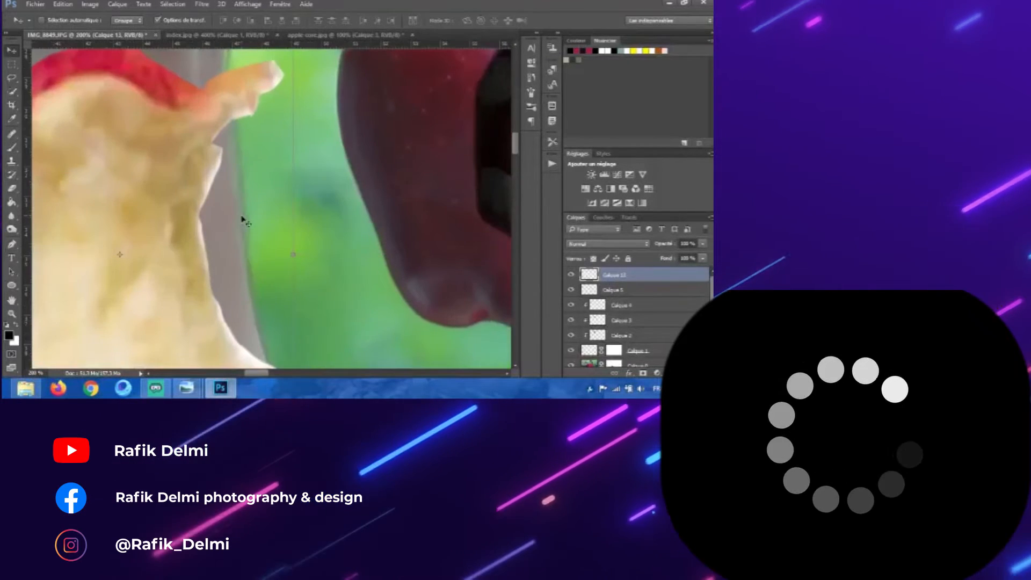
{"action": "left_click_drag", "start_coordinate": [244, 220], "coordinate": [274, 157]}
{"action": "left_click", "coordinate": [13, 189]}
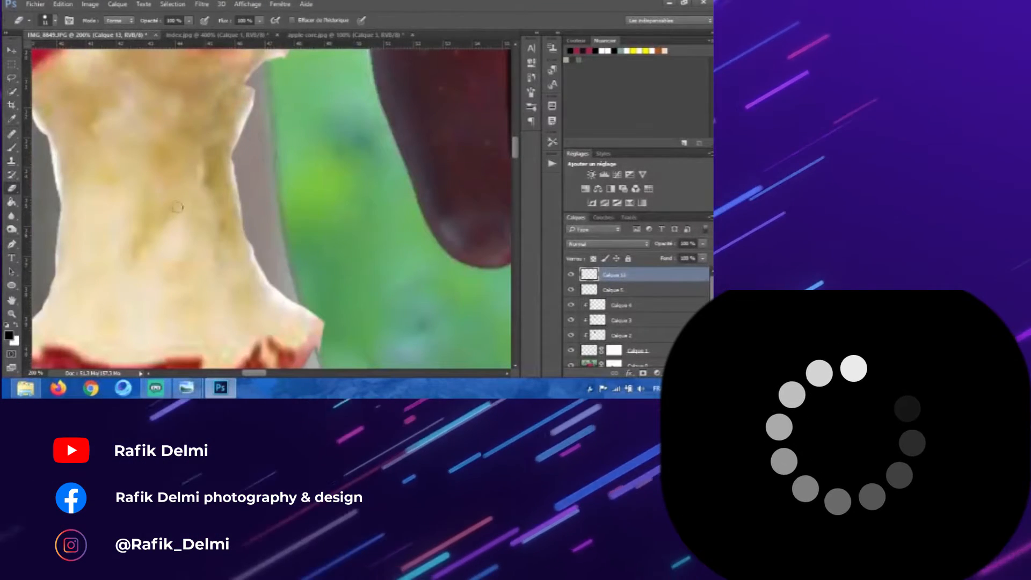
{"action": "left_click_drag", "start_coordinate": [213, 214], "coordinate": [210, 214]}
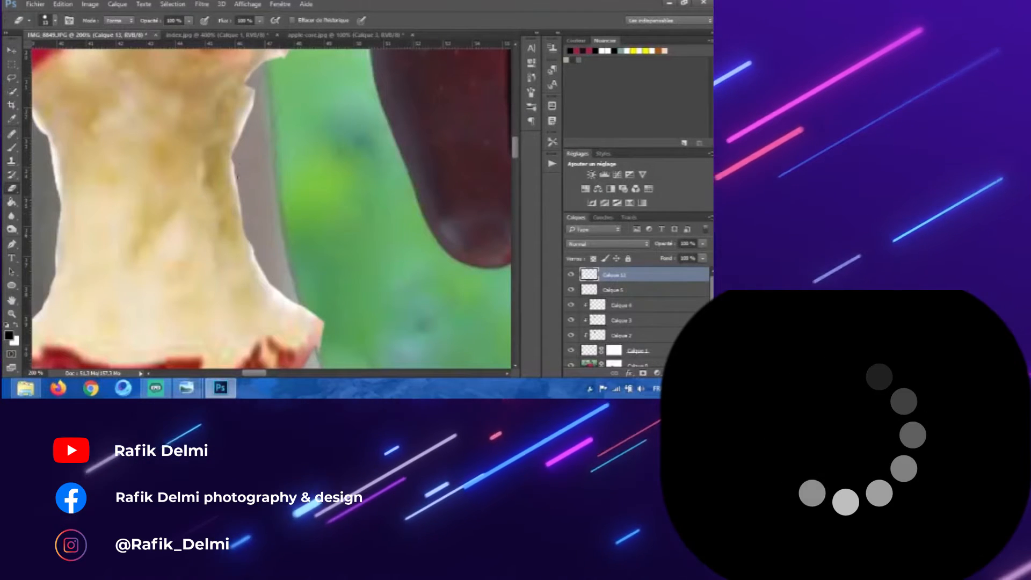
{"action": "left_click_drag", "start_coordinate": [221, 272], "coordinate": [217, 247]}
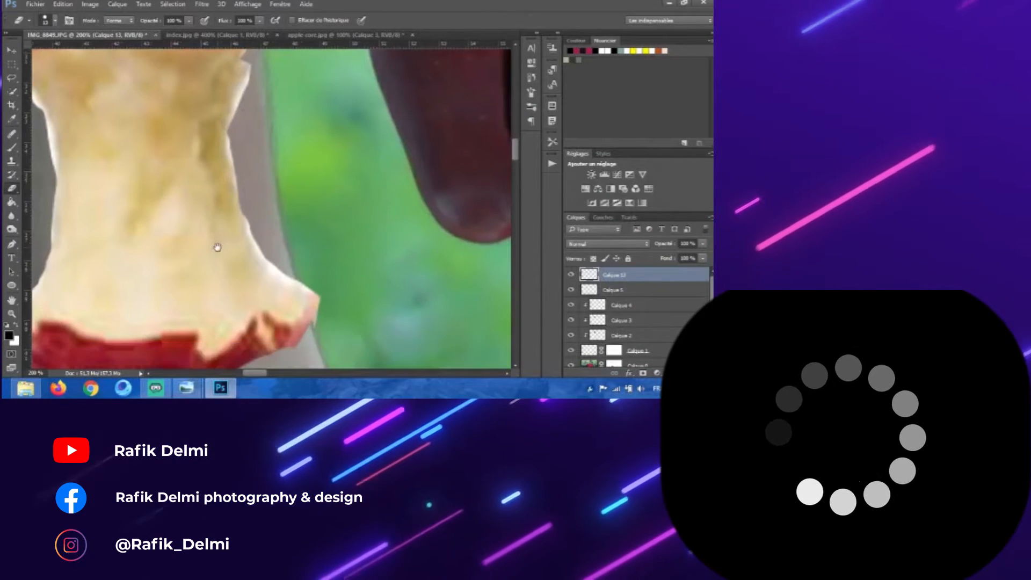
{"action": "left_click_drag", "start_coordinate": [125, 108], "coordinate": [193, 266]}
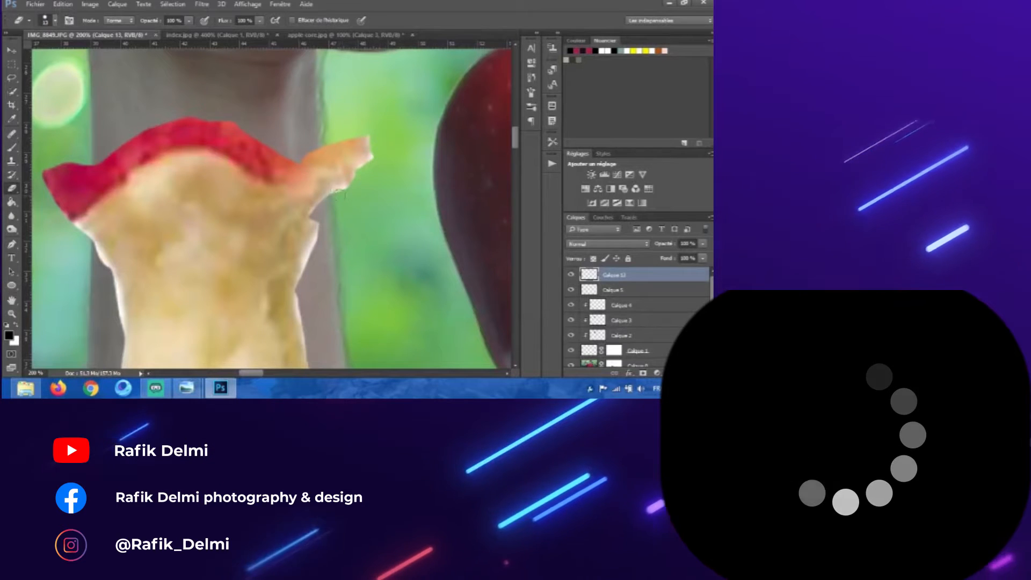
{"action": "left_click_drag", "start_coordinate": [334, 188], "coordinate": [331, 137]}
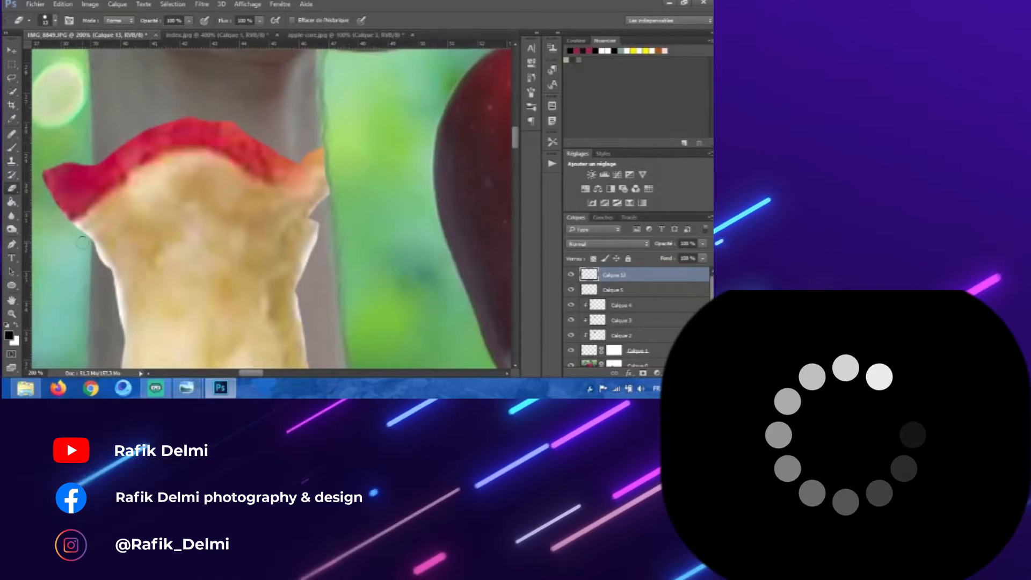
{"action": "mouse_move", "coordinate": [82, 242]}
{"action": "left_mouse_down"}
{"action": "mouse_move", "coordinate": [86, 156]}
{"action": "mouse_move", "coordinate": [56, 199]}
{"action": "mouse_move", "coordinate": [69, 185]}
{"action": "left_mouse_up"}
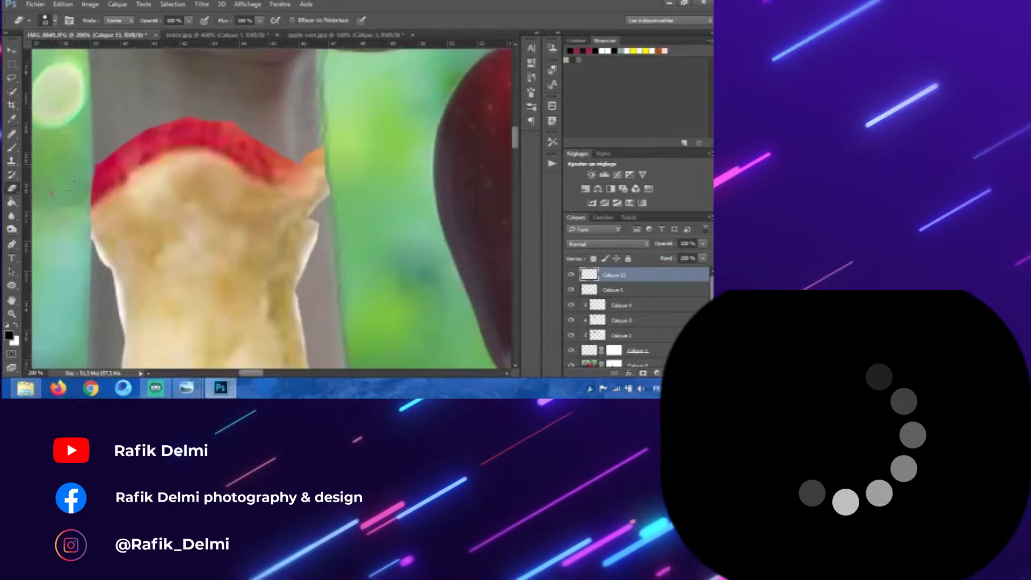
{"action": "mouse_move", "coordinate": [88, 202]}
{"action": "left_mouse_down"}
{"action": "mouse_move", "coordinate": [136, 157]}
{"action": "mouse_move", "coordinate": [196, 144]}
{"action": "mouse_move", "coordinate": [264, 182]}
{"action": "mouse_move", "coordinate": [303, 171]}
{"action": "left_mouse_up"}
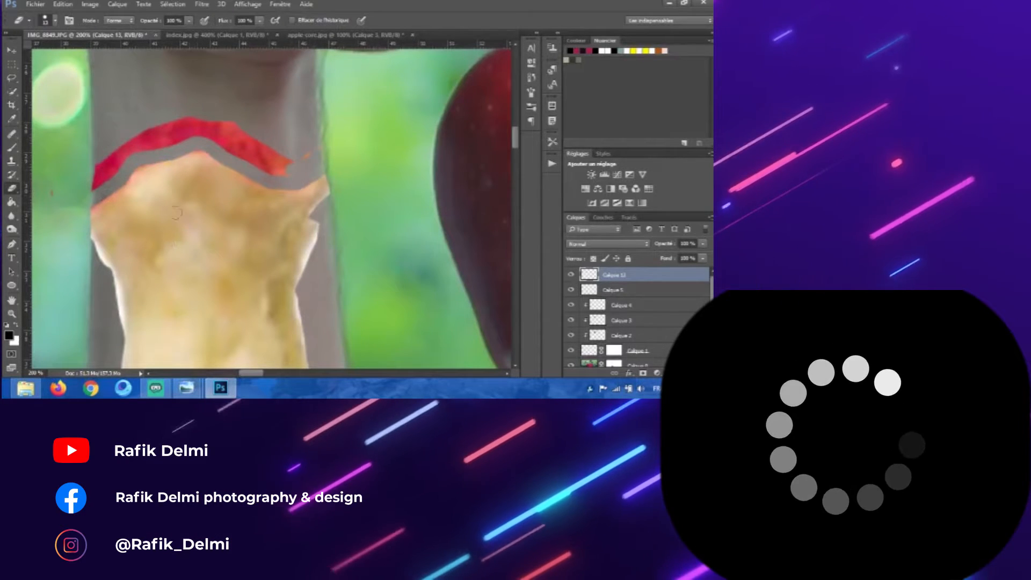
Step: Erase the red apple skin along the core's bottom edge
{"action": "scroll", "coordinate": [161, 226], "scroll_direction": "down", "scroll_amount": 5}
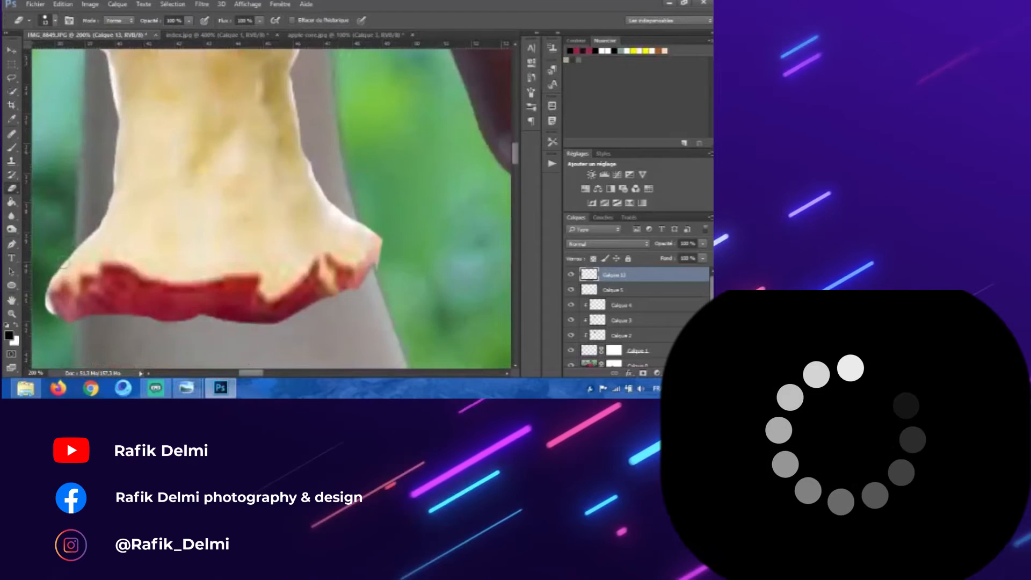
{"action": "left_click_drag", "start_coordinate": [68, 301], "coordinate": [50, 287]}
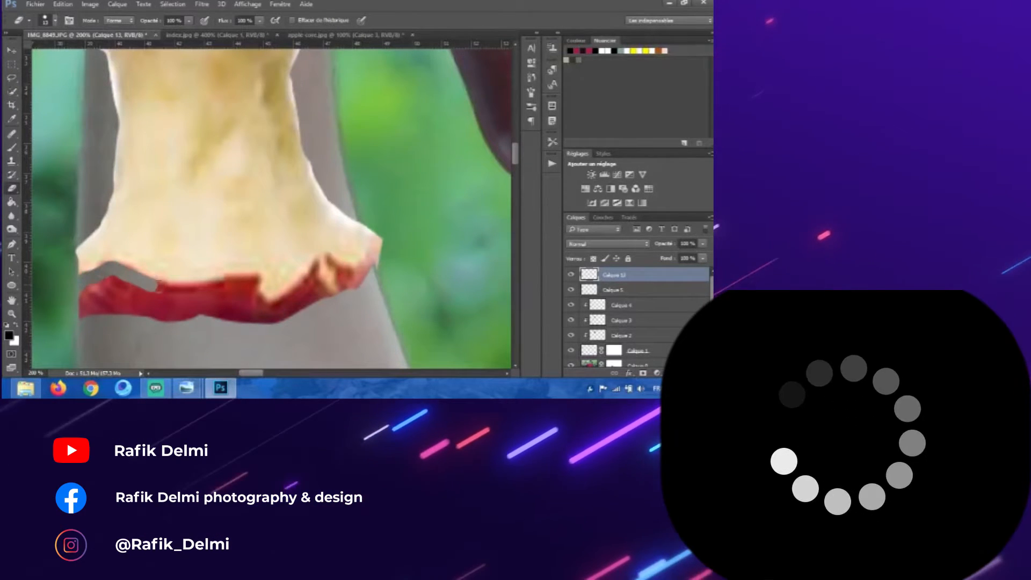
{"action": "left_click_drag", "start_coordinate": [153, 284], "coordinate": [218, 289]}
{"action": "mouse_move", "coordinate": [303, 285]}
{"action": "left_mouse_down"}
{"action": "mouse_move", "coordinate": [320, 264]}
{"action": "mouse_move", "coordinate": [381, 264]}
{"action": "mouse_move", "coordinate": [383, 240]}
{"action": "mouse_move", "coordinate": [360, 282]}
{"action": "mouse_move", "coordinate": [314, 302]}
{"action": "mouse_move", "coordinate": [341, 296]}
{"action": "mouse_move", "coordinate": [335, 287]}
{"action": "mouse_move", "coordinate": [257, 308]}
{"action": "mouse_move", "coordinate": [173, 304]}
{"action": "mouse_move", "coordinate": [107, 284]}
{"action": "mouse_move", "coordinate": [223, 323]}
{"action": "mouse_move", "coordinate": [211, 310]}
{"action": "mouse_move", "coordinate": [208, 332]}
{"action": "left_mouse_up"}
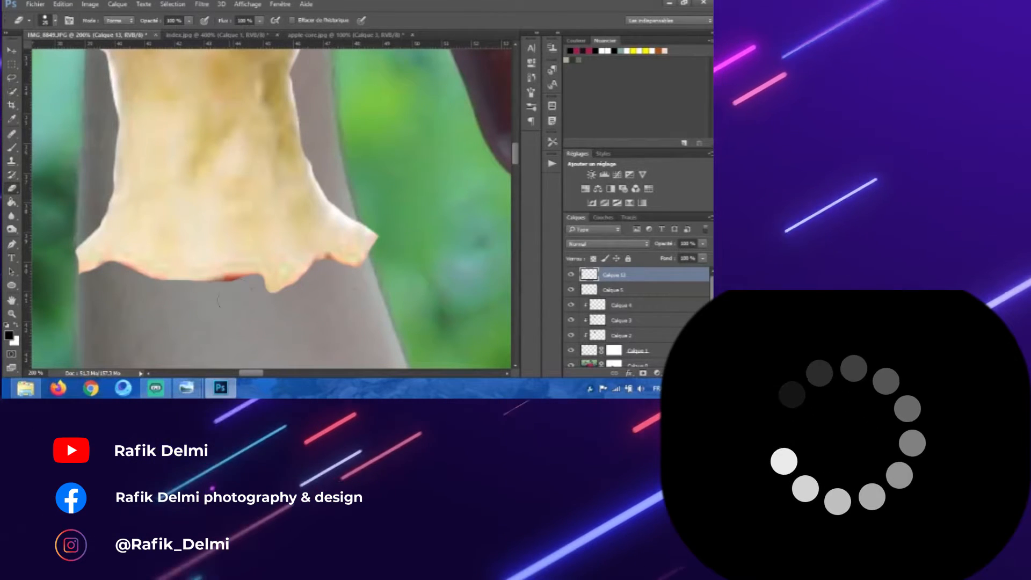
{"action": "left_click_drag", "start_coordinate": [254, 288], "coordinate": [231, 284]}
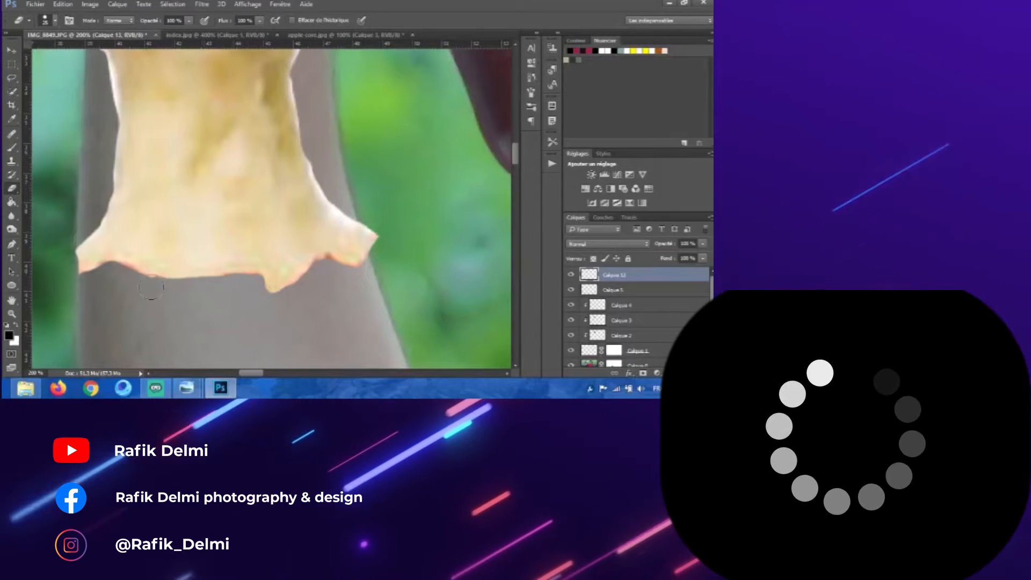
{"action": "mouse_move", "coordinate": [334, 269]}
{"action": "left_mouse_down"}
{"action": "mouse_move", "coordinate": [366, 272]}
{"action": "mouse_move", "coordinate": [372, 207]}
{"action": "left_mouse_up"}
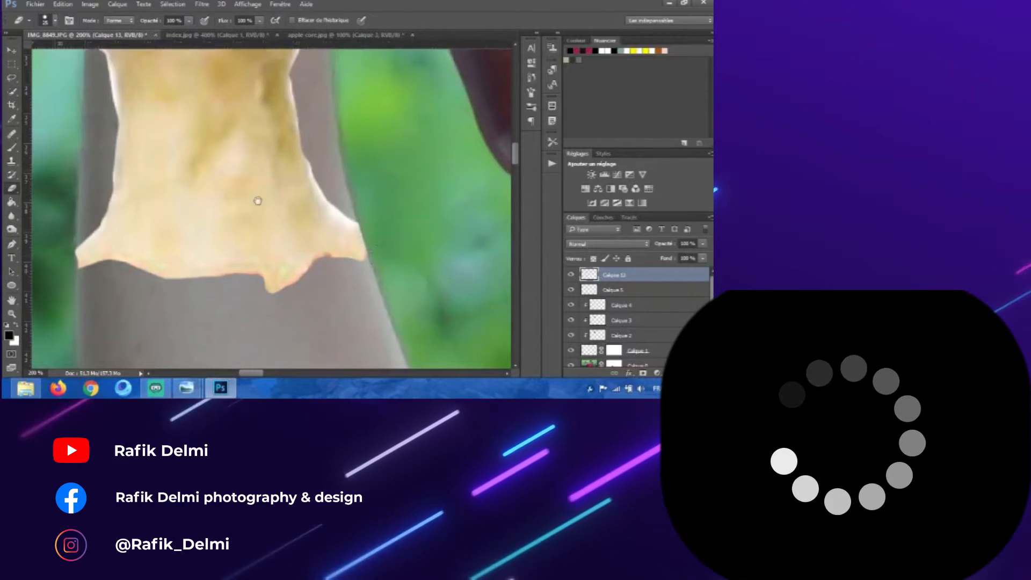
Step: Erase the leftover reddish fringes around the core's upper and side edges
{"action": "left_click_drag", "start_coordinate": [251, 171], "coordinate": [272, 231]}
{"action": "mouse_move", "coordinate": [246, 76]}
{"action": "left_mouse_down"}
{"action": "mouse_move", "coordinate": [337, 110]}
{"action": "mouse_move", "coordinate": [311, 87]}
{"action": "left_mouse_up"}
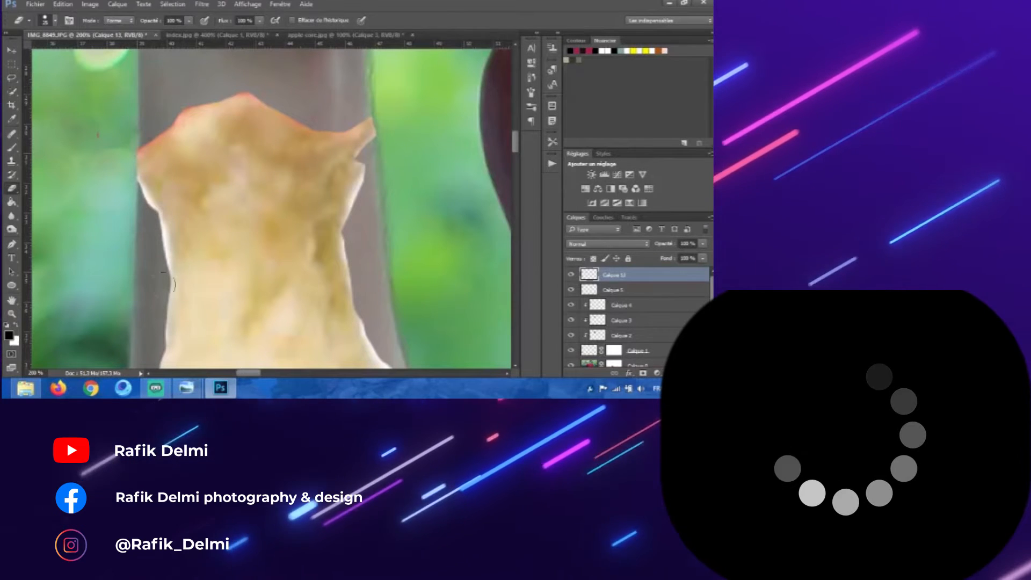
{"action": "left_click", "coordinate": [156, 388]}
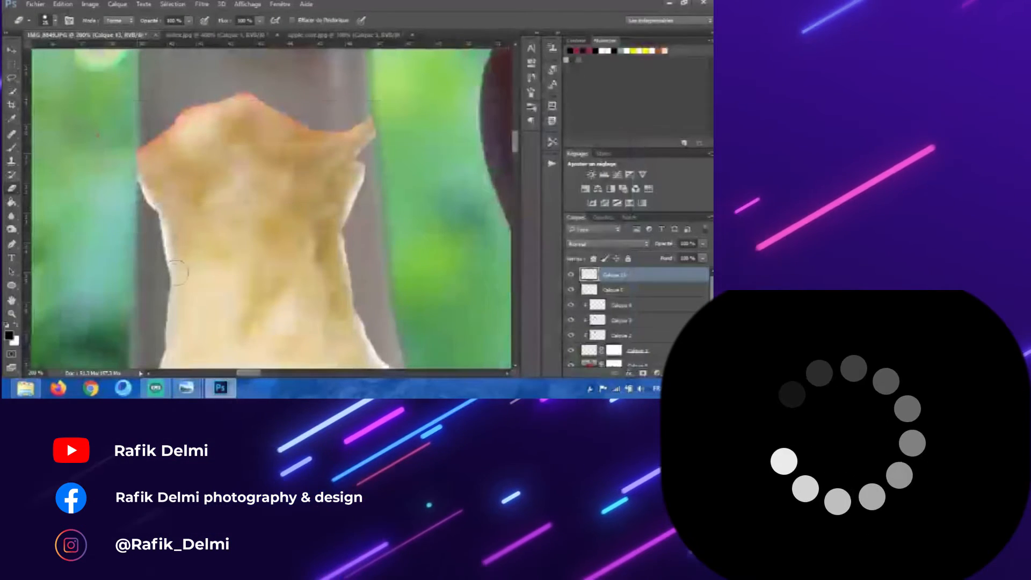
{"action": "mouse_move", "coordinate": [137, 138]}
{"action": "left_mouse_down"}
{"action": "mouse_move", "coordinate": [229, 89]}
{"action": "mouse_move", "coordinate": [257, 88]}
{"action": "mouse_move", "coordinate": [293, 114]}
{"action": "left_mouse_up"}
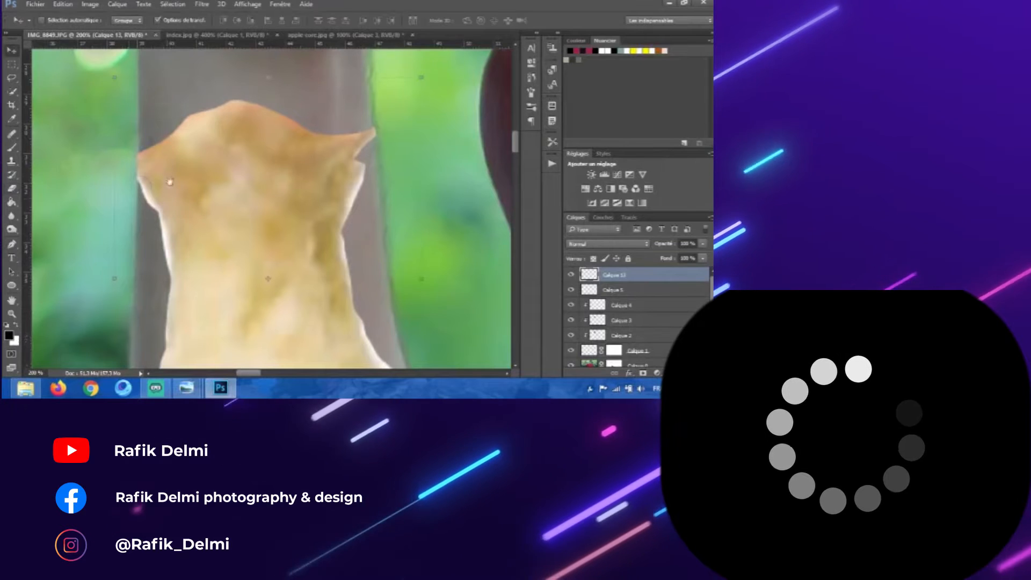
{"action": "scroll", "coordinate": [75, 146], "scroll_direction": "down", "scroll_amount": 2}
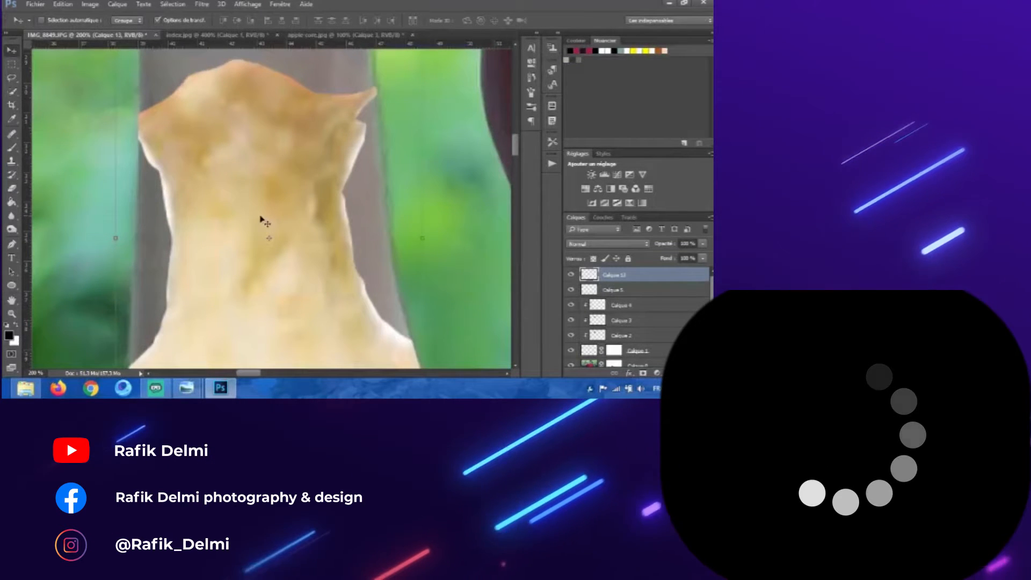
{"action": "left_click", "coordinate": [12, 148]}
{"action": "mouse_move", "coordinate": [156, 206]}
{"action": "left_mouse_down"}
{"action": "mouse_move", "coordinate": [99, 211]}
{"action": "mouse_move", "coordinate": [92, 236]}
{"action": "left_mouse_up"}
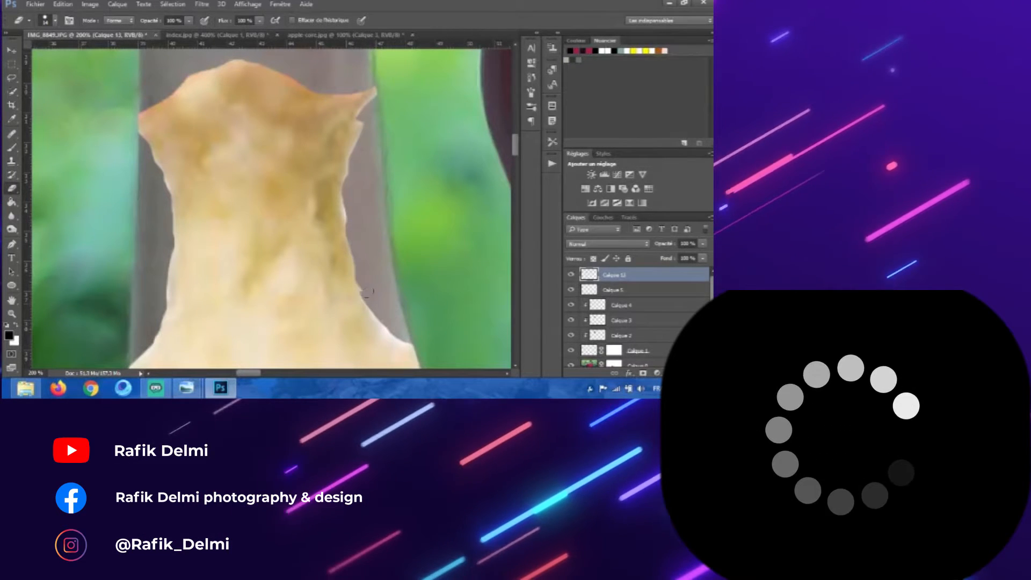
Step: Paint black with the Brush on the forearm layer's mask to hide the arm showing beside the core's narrow middle
{"action": "key", "text": "ctrl+minus"}
{"action": "key", "text": "ctrl+minus"}
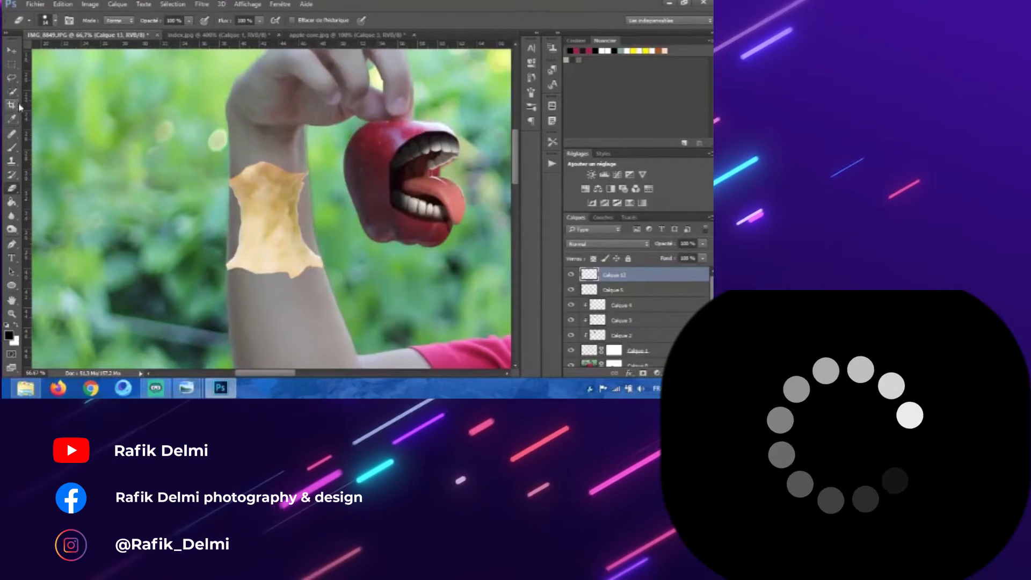
{"action": "scroll", "coordinate": [682, 326], "scroll_direction": "down", "scroll_amount": 2}
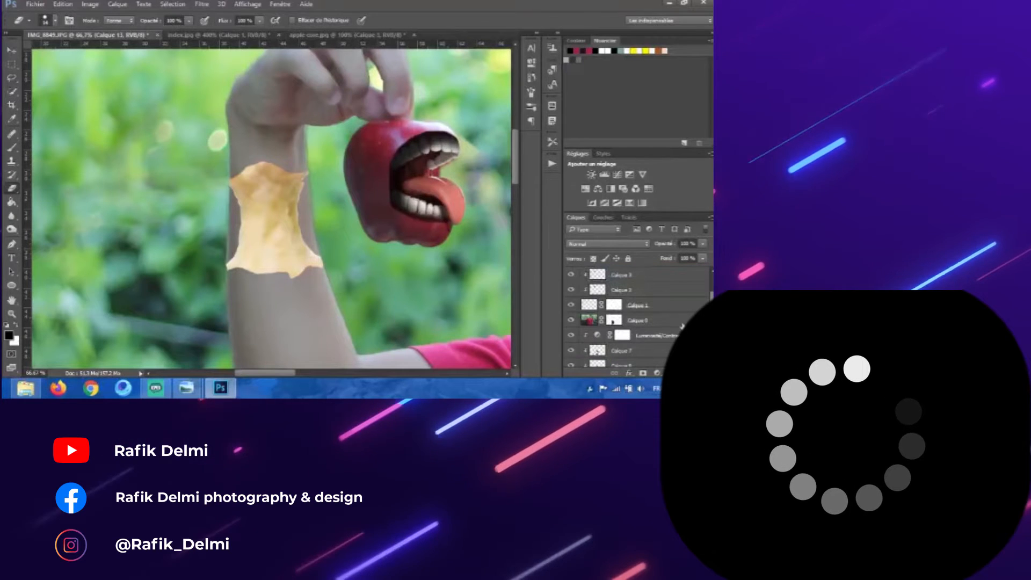
{"action": "left_click", "coordinate": [639, 320]}
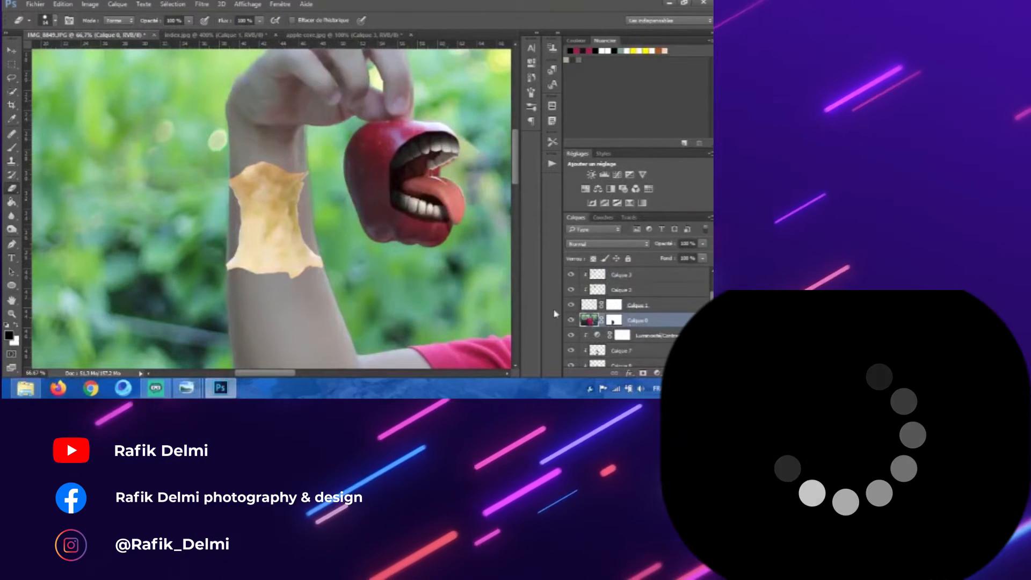
{"action": "left_click", "coordinate": [11, 148]}
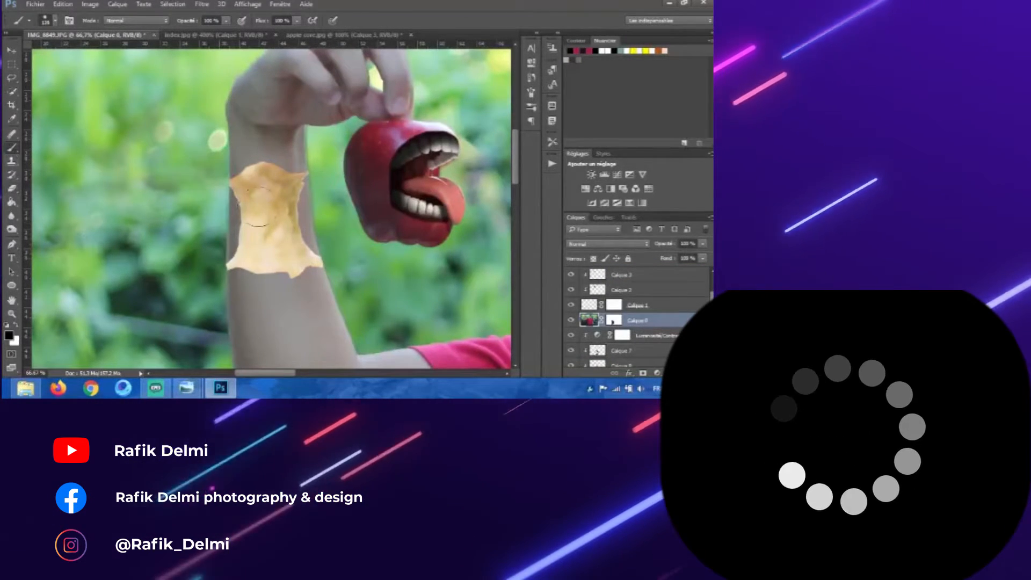
{"action": "right_click", "coordinate": [267, 233], "text": "alt"}
{"action": "scroll", "coordinate": [265, 235], "scroll_direction": "up", "scroll_amount": 2}
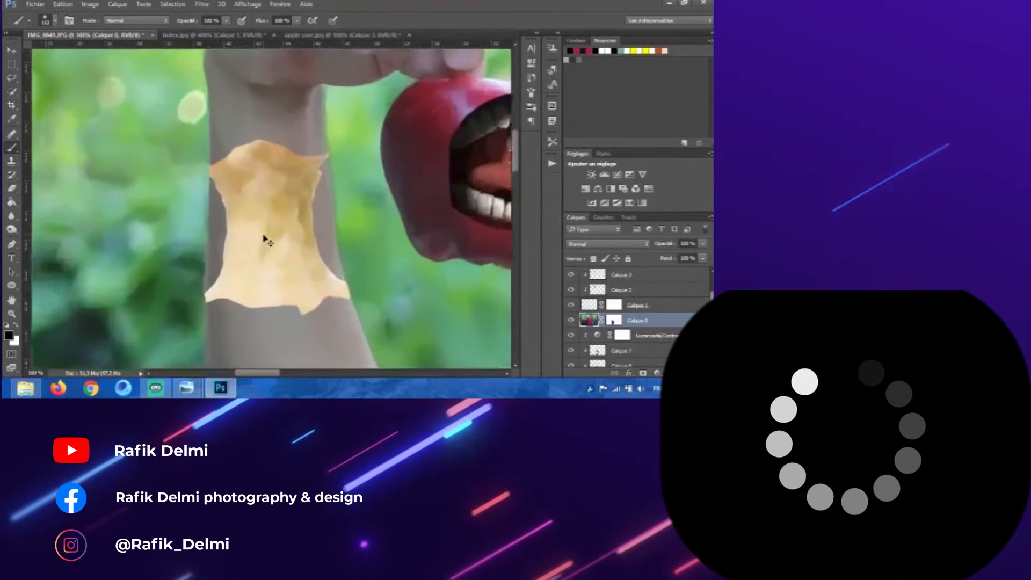
{"action": "right_click", "coordinate": [263, 234], "text": "alt"}
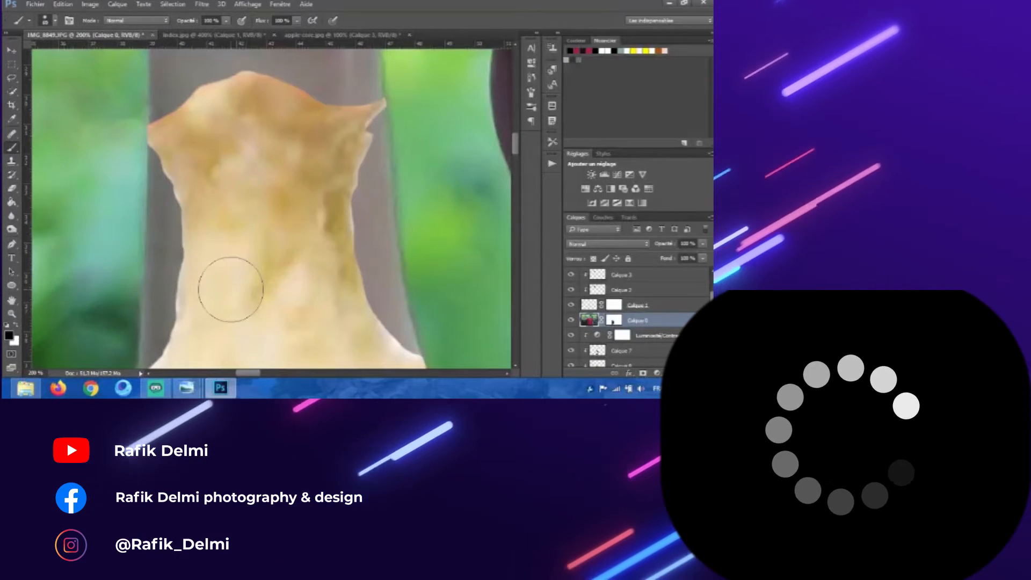
{"action": "left_click_drag", "start_coordinate": [363, 285], "coordinate": [350, 265]}
{"action": "mouse_move", "coordinate": [410, 314]}
{"action": "left_mouse_down"}
{"action": "mouse_move", "coordinate": [364, 280]}
{"action": "mouse_move", "coordinate": [345, 222]}
{"action": "left_mouse_up"}
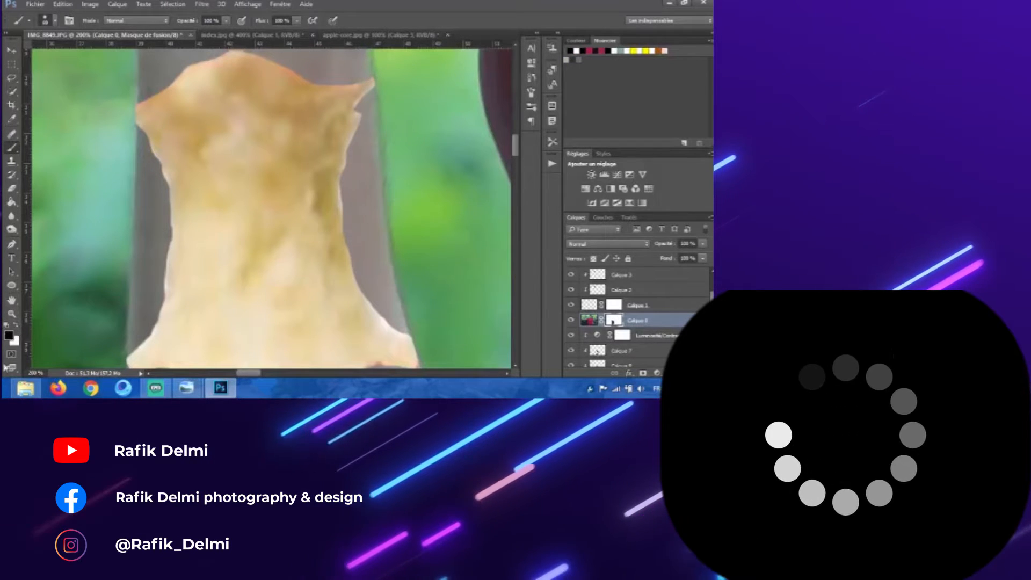
{"action": "mouse_move", "coordinate": [395, 323]}
{"action": "left_mouse_down"}
{"action": "mouse_move", "coordinate": [375, 291]}
{"action": "mouse_move", "coordinate": [362, 136]}
{"action": "mouse_move", "coordinate": [399, 212]}
{"action": "left_mouse_up"}
{"action": "right_click", "coordinate": [358, 206], "text": "alt"}
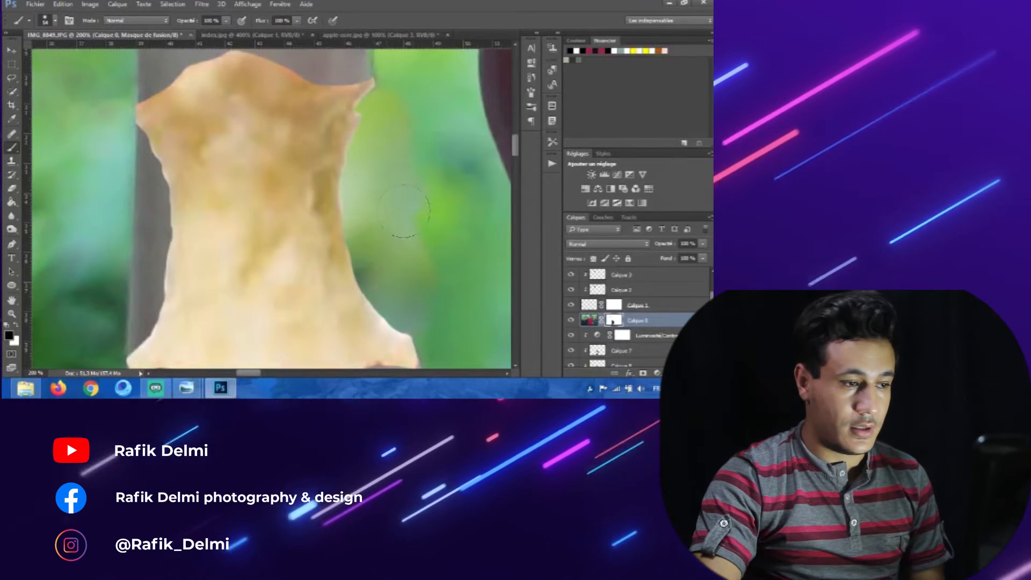
{"action": "left_click_drag", "start_coordinate": [205, 224], "coordinate": [281, 214]}
{"action": "mouse_move", "coordinate": [235, 187]}
{"action": "left_mouse_down"}
{"action": "mouse_move", "coordinate": [221, 268]}
{"action": "mouse_move", "coordinate": [221, 232]}
{"action": "mouse_move", "coordinate": [201, 283]}
{"action": "left_mouse_up"}
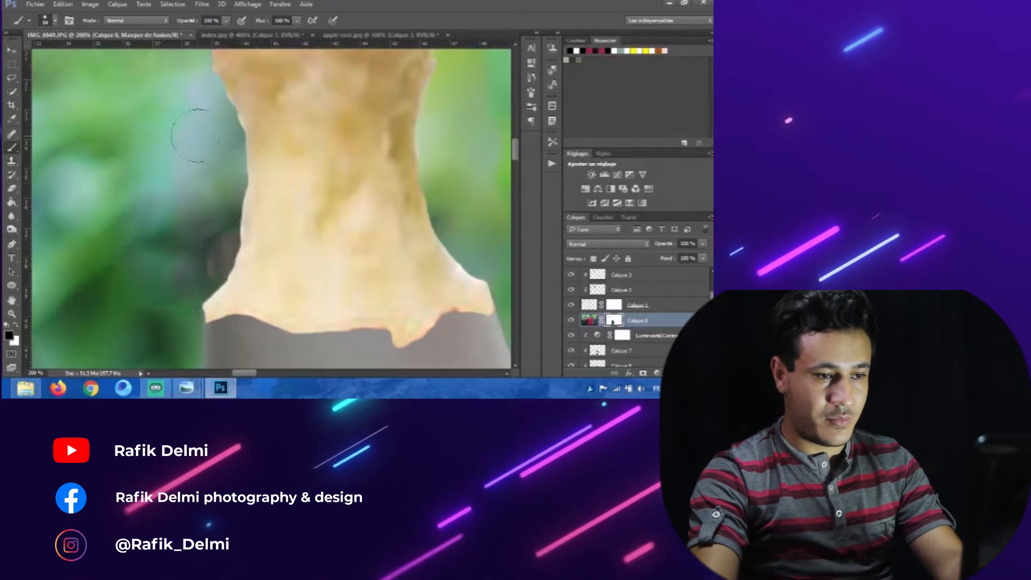
Step: Mask out more of the forearm along the core's lower edge
{"action": "key", "text": "ctrl+minus"}
{"action": "key", "text": "ctrl+minus"}
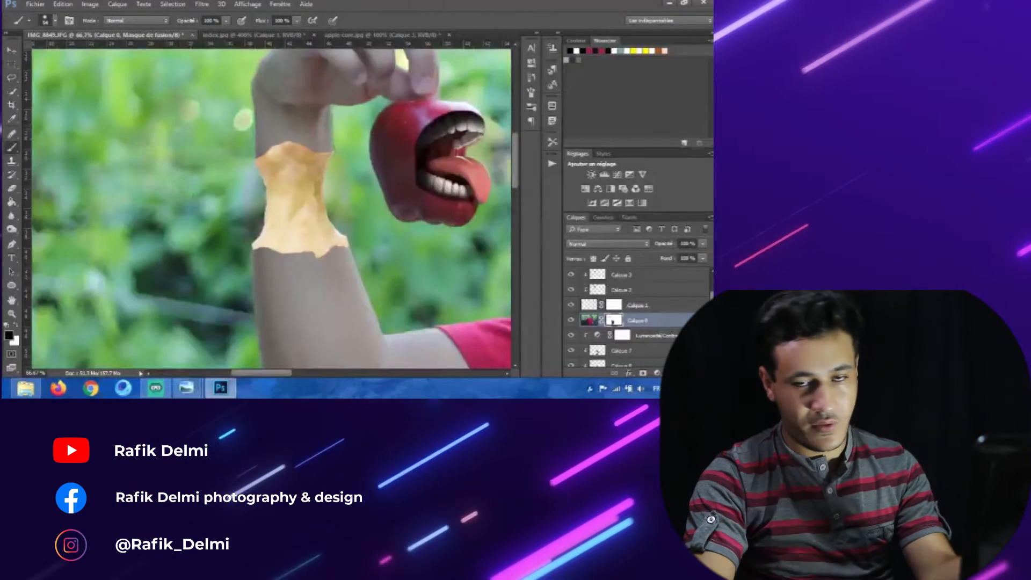
{"action": "key", "text": "ctrl+minus"}
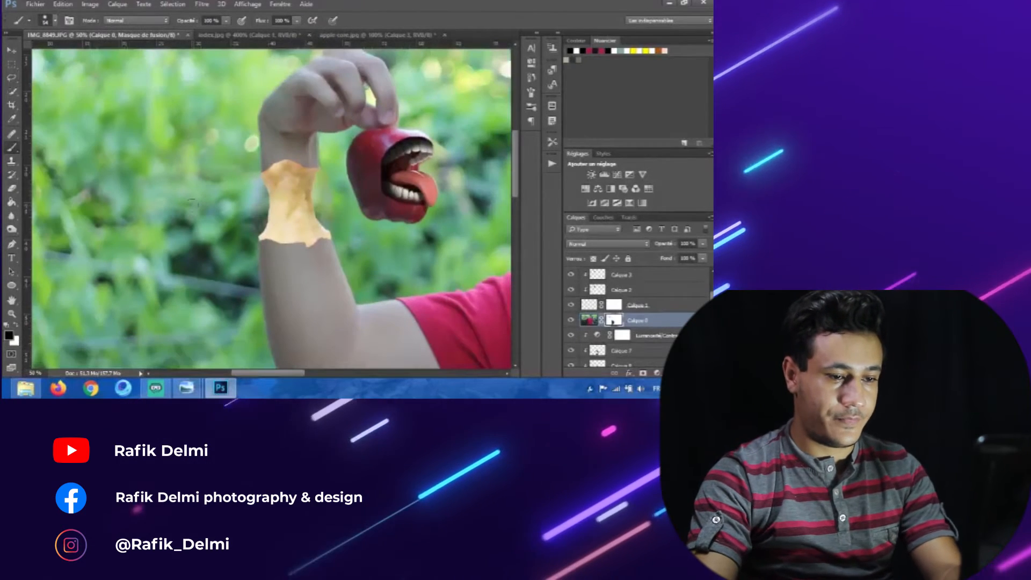
{"action": "key", "text": "ctrl+plus"}
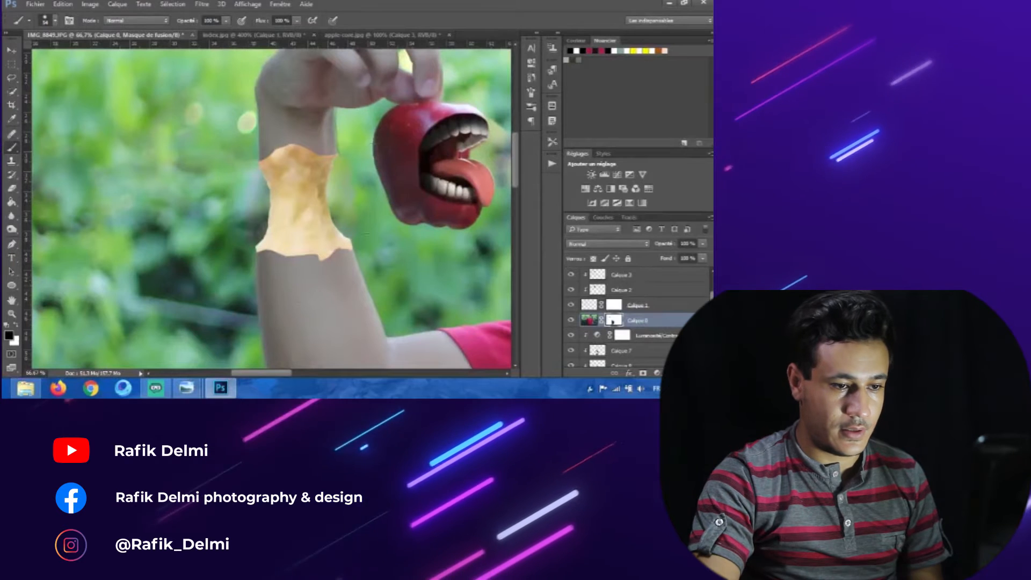
{"action": "left_click_drag", "start_coordinate": [275, 280], "coordinate": [258, 278]}
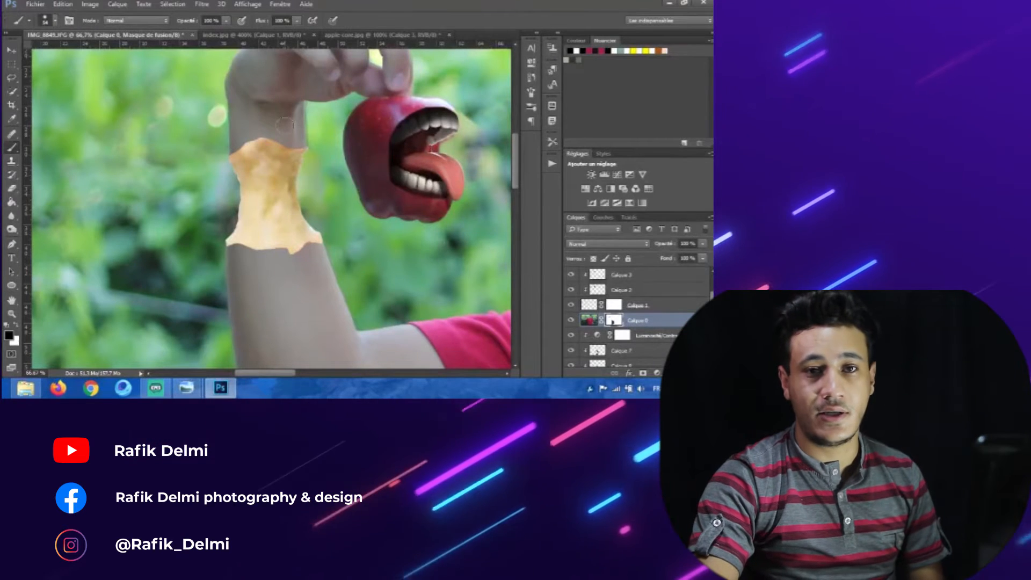
Step: Zoom out and back in to review the core blended into the forearm
{"action": "left_click", "coordinate": [14, 49]}
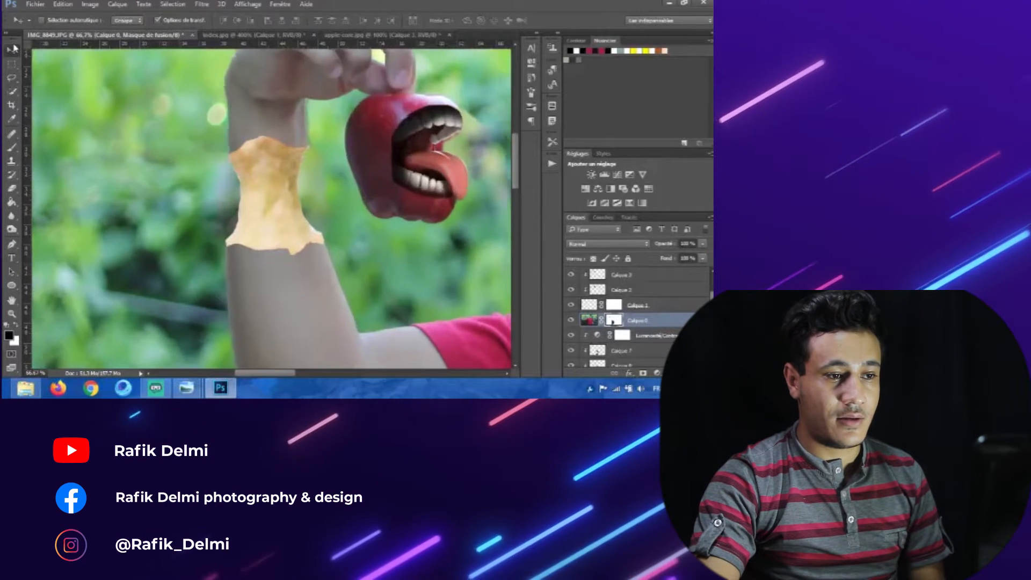
{"action": "key", "text": "ctrl+plus"}
{"action": "key", "text": "ctrl+minus"}
{"action": "key", "text": "ctrl+minus"}
{"action": "key", "text": "ctrl+minus"}
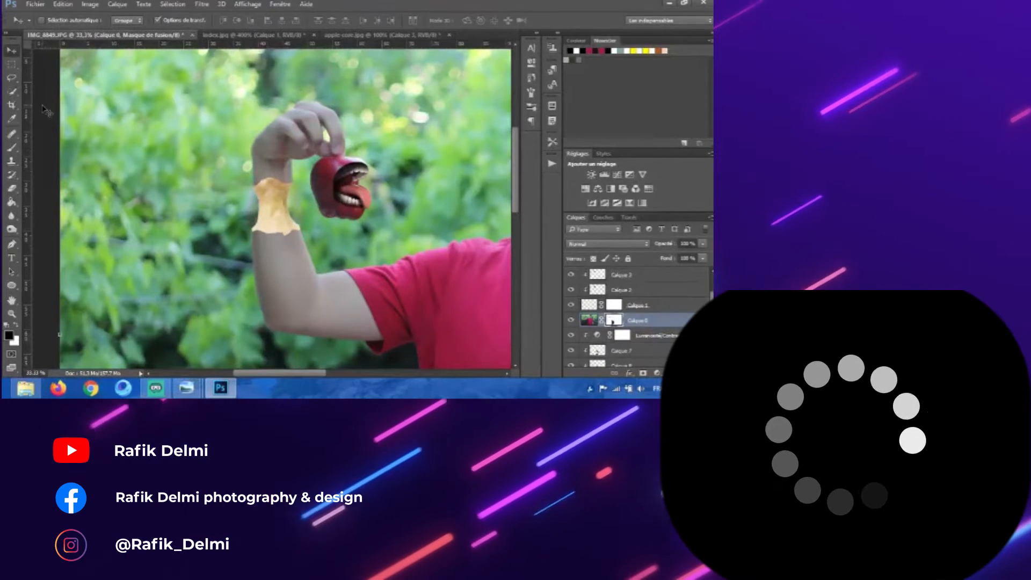
{"action": "key", "text": "ctrl+plus"}
{"action": "key", "text": "ctrl+plus"}
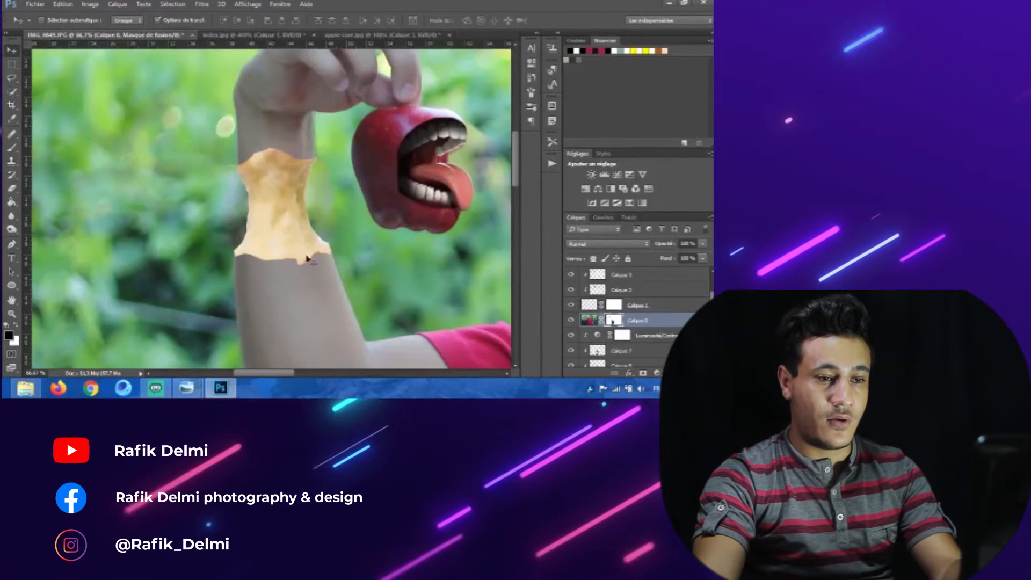
{"action": "left_click_drag", "start_coordinate": [306, 256], "coordinate": [354, 274]}
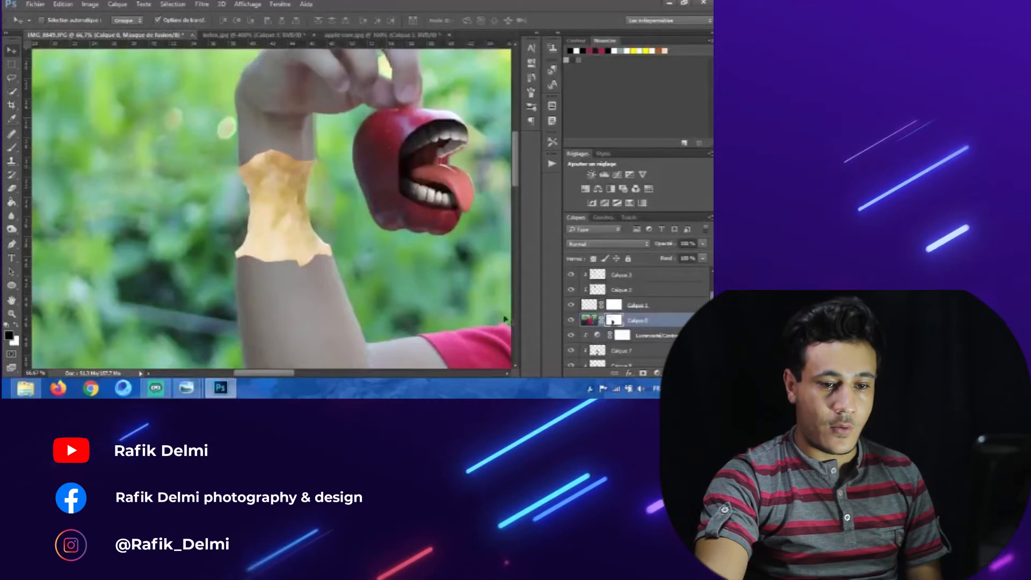
Step: Add a new layer above the core and paint a dark shadow with the Brush along the core's upper edge below the hand
{"action": "scroll", "coordinate": [631, 313], "scroll_direction": "up", "scroll_amount": 3}
{"action": "left_click", "coordinate": [573, 275]}
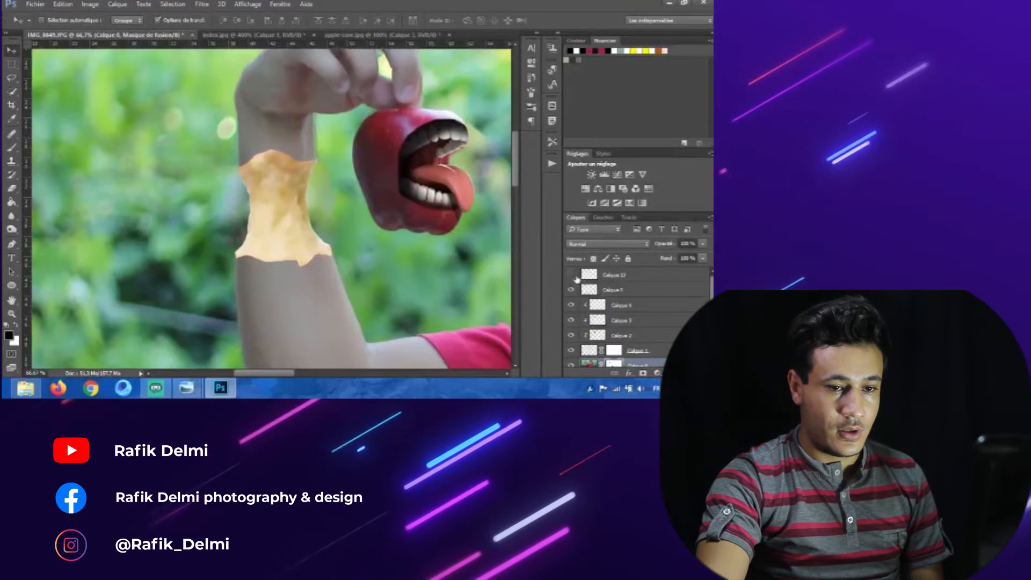
{"action": "left_click", "coordinate": [572, 275]}
{"action": "left_click", "coordinate": [653, 281]}
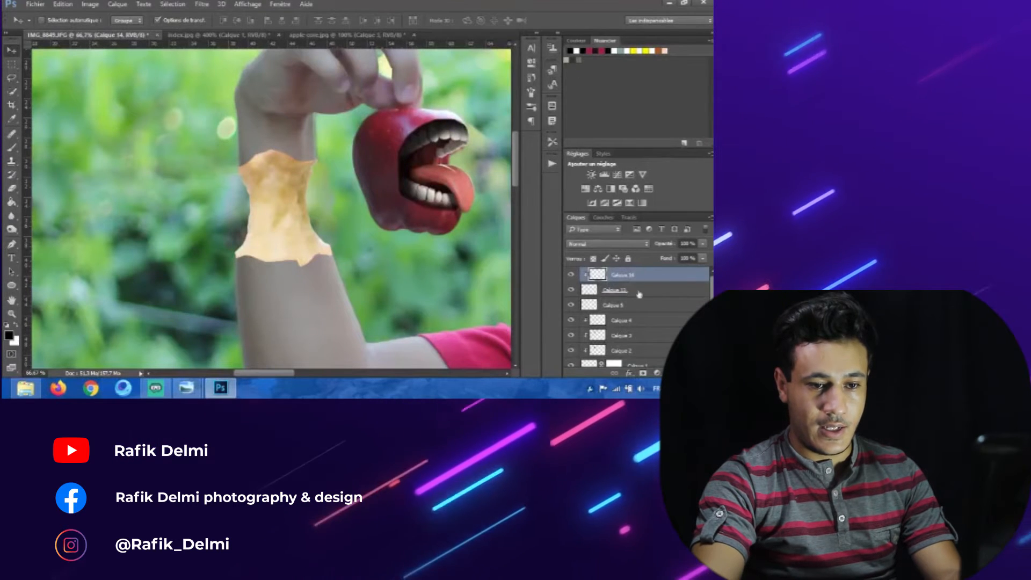
{"action": "left_click", "coordinate": [11, 147]}
{"action": "mouse_move", "coordinate": [288, 217]}
{"action": "left_mouse_down"}
{"action": "mouse_move", "coordinate": [313, 228]}
{"action": "mouse_move", "coordinate": [269, 226]}
{"action": "left_mouse_up"}
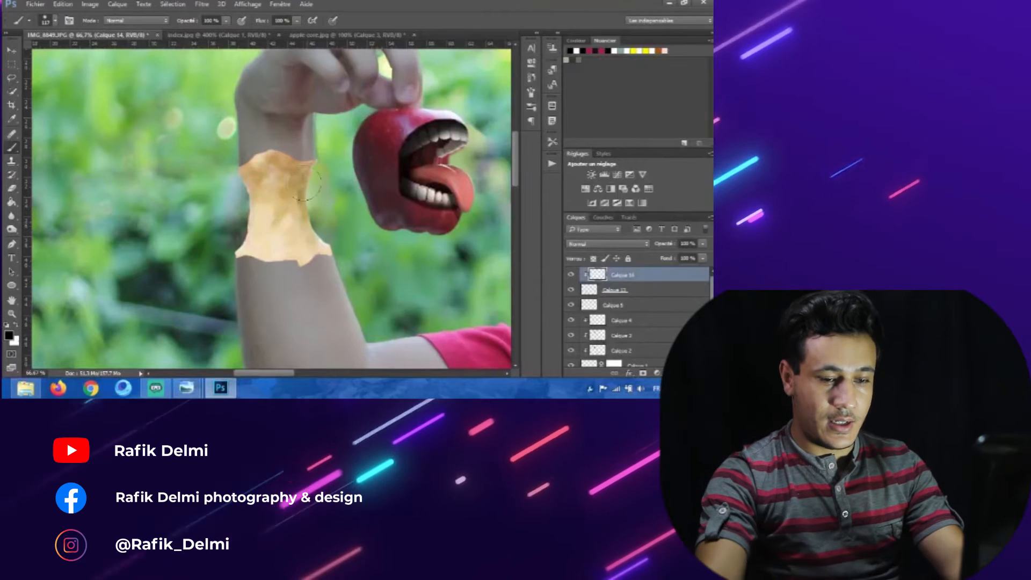
{"action": "key", "text": "ctrl+plus"}
{"action": "key", "text": "ctrl+plus"}
{"action": "left_click_drag", "start_coordinate": [303, 183], "coordinate": [278, 269]}
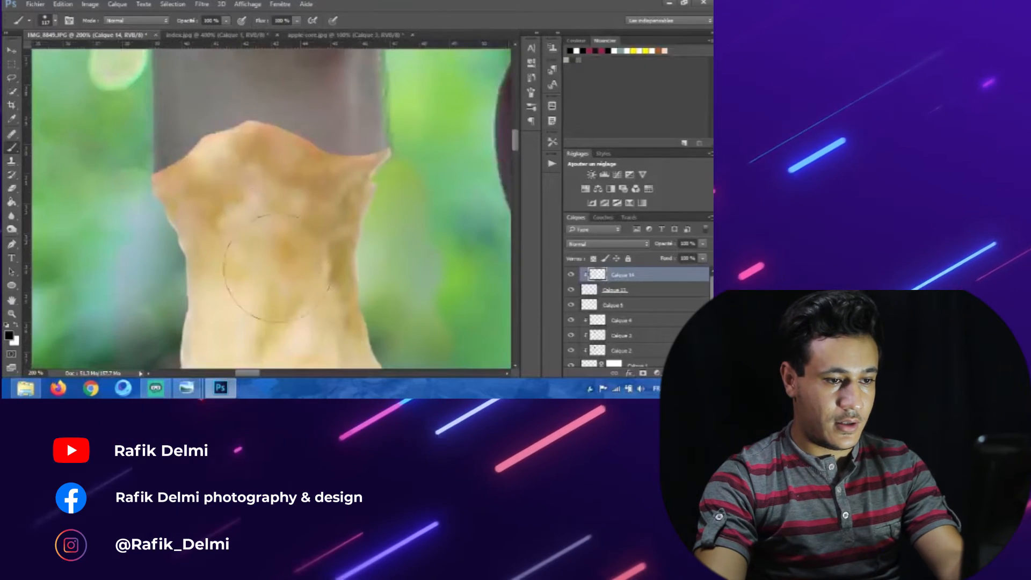
{"action": "left_click_drag", "start_coordinate": [279, 204], "coordinate": [251, 203]}
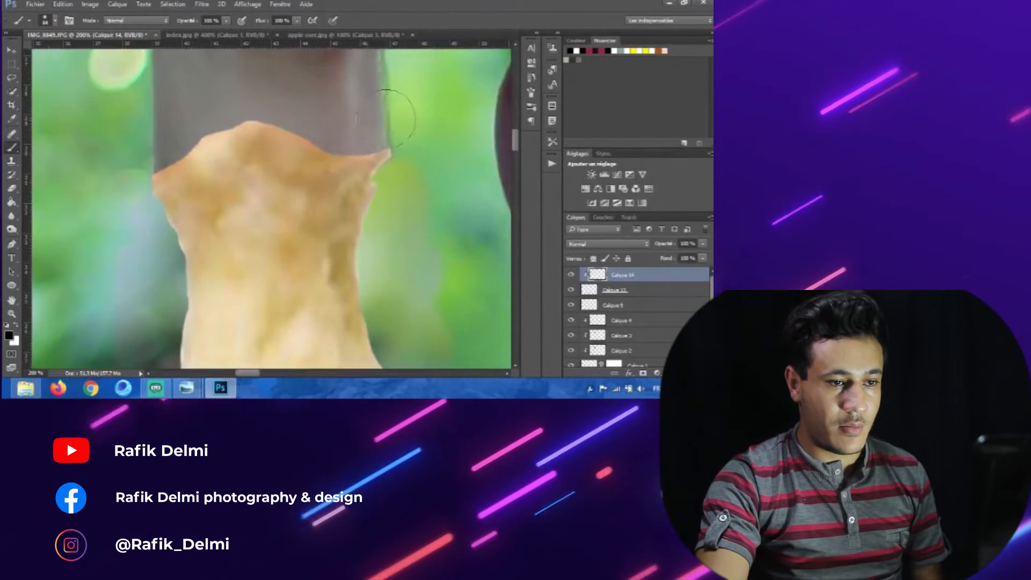
{"action": "mouse_move", "coordinate": [370, 128]}
{"action": "left_mouse_down"}
{"action": "mouse_move", "coordinate": [290, 103]}
{"action": "mouse_move", "coordinate": [257, 123]}
{"action": "mouse_move", "coordinate": [225, 97]}
{"action": "mouse_move", "coordinate": [123, 154]}
{"action": "left_mouse_up"}
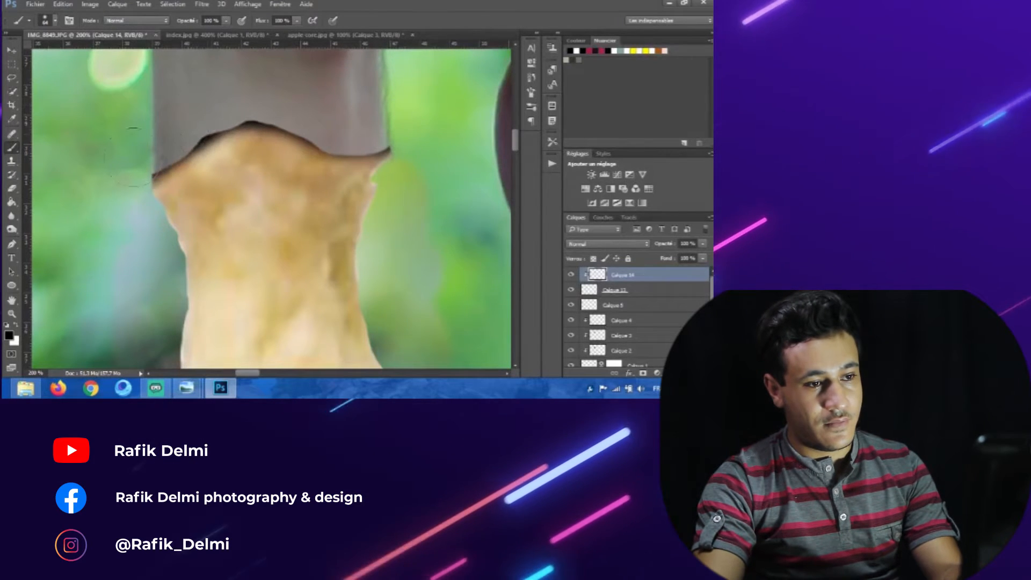
Step: Review the core's lower edge and the whole arm at different zoom levels
{"action": "scroll", "coordinate": [178, 177], "scroll_direction": "down", "scroll_amount": 5}
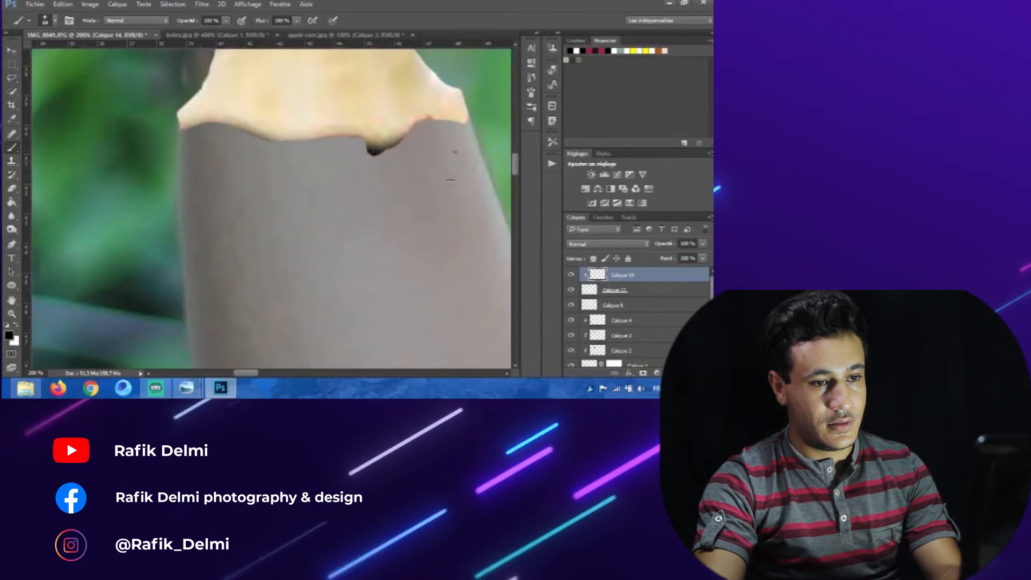
{"action": "left_click_drag", "start_coordinate": [444, 162], "coordinate": [293, 213]}
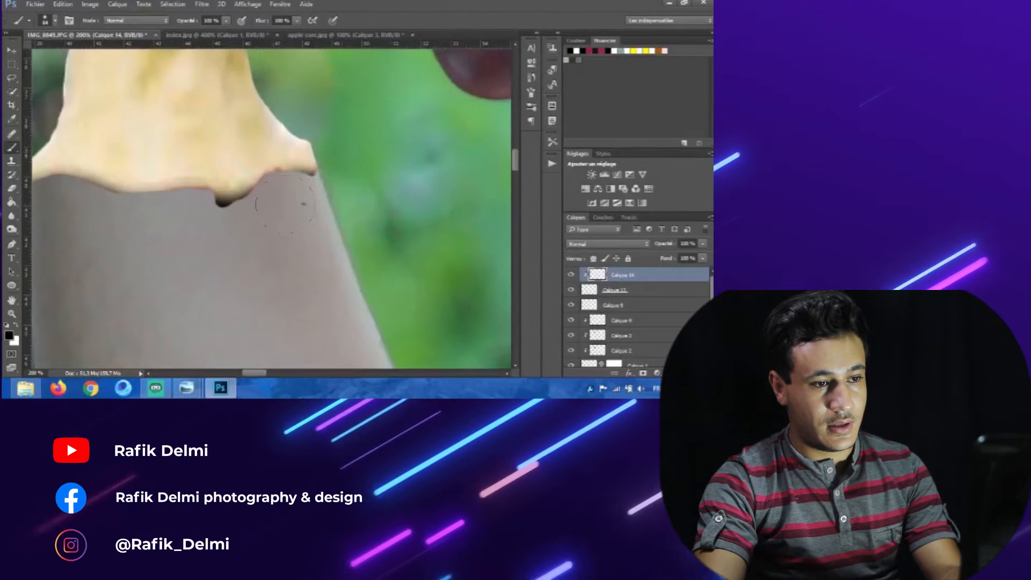
{"action": "left_click_drag", "start_coordinate": [104, 237], "coordinate": [216, 239]}
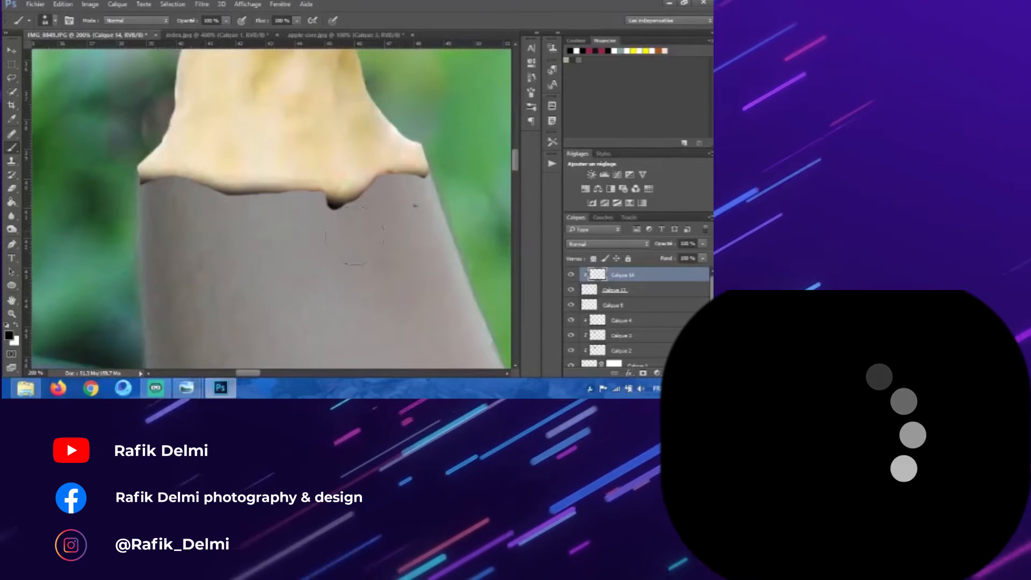
{"action": "key", "text": "ctrl+minus"}
{"action": "key", "text": "ctrl+minus"}
{"action": "key", "text": "ctrl+minus"}
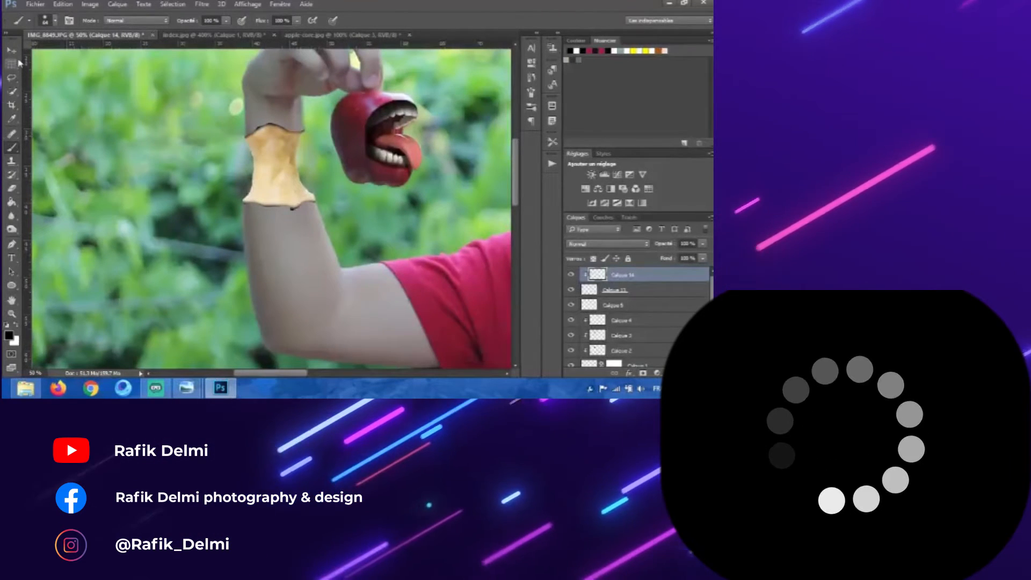
{"action": "key", "text": "ctrl+plus"}
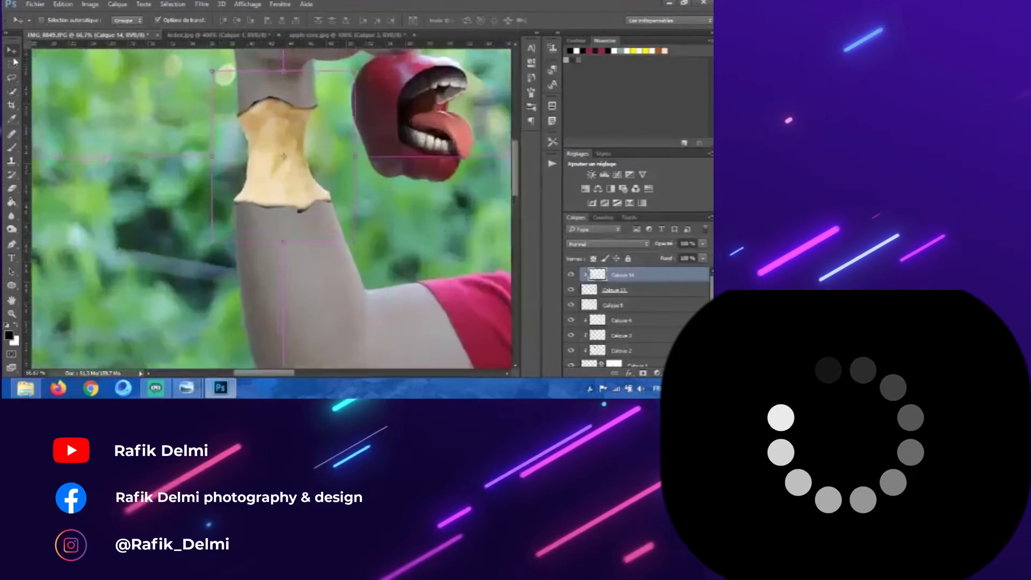
{"action": "key", "text": "ctrl+minus"}
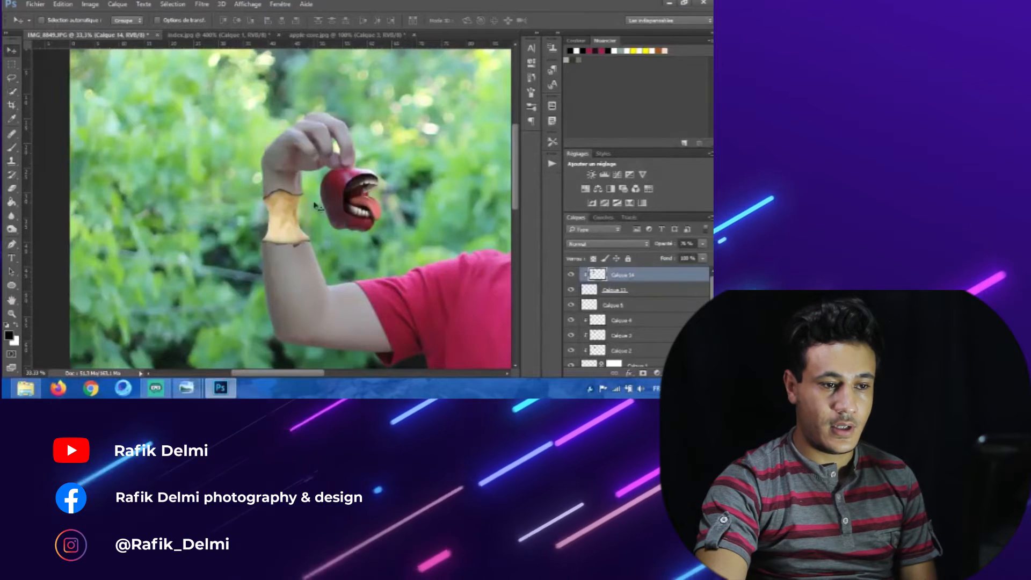
Step: Add a Brightness/Contrast adjustment to the core, lowering brightness and raising contrast
{"action": "left_click", "coordinate": [591, 175]}
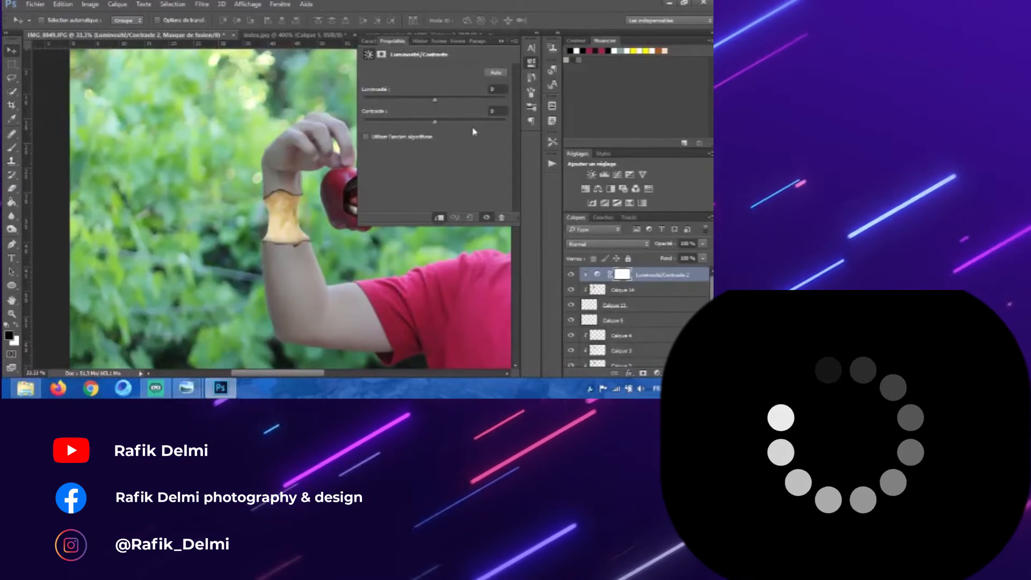
{"action": "left_click_drag", "start_coordinate": [431, 104], "coordinate": [421, 104]}
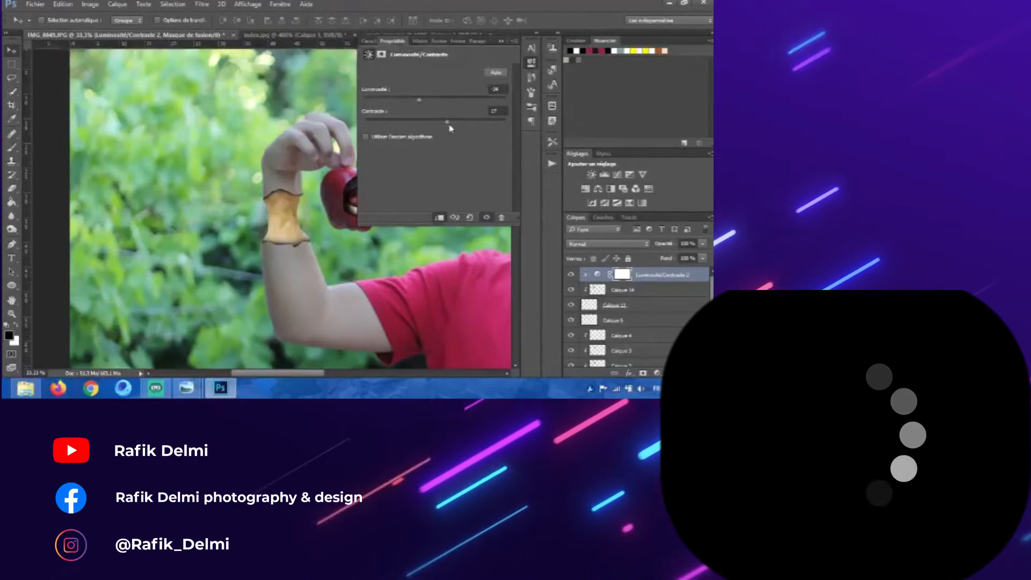
{"action": "left_click_drag", "start_coordinate": [461, 129], "coordinate": [466, 127]}
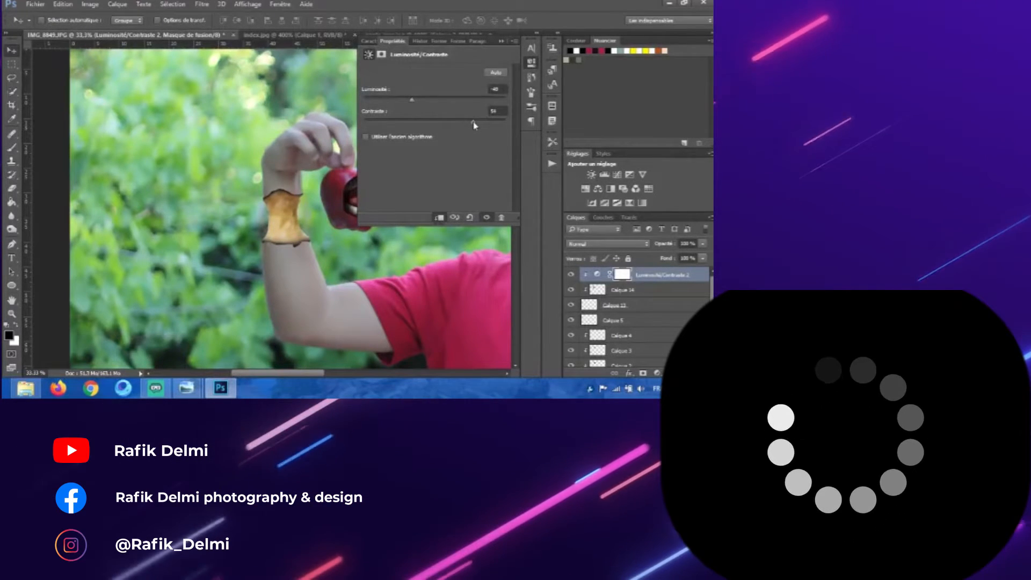
{"action": "left_click", "coordinate": [503, 46]}
Step: Bring another apple core from the apple-core document into the main photo
{"action": "key", "text": "ctrl+minus"}
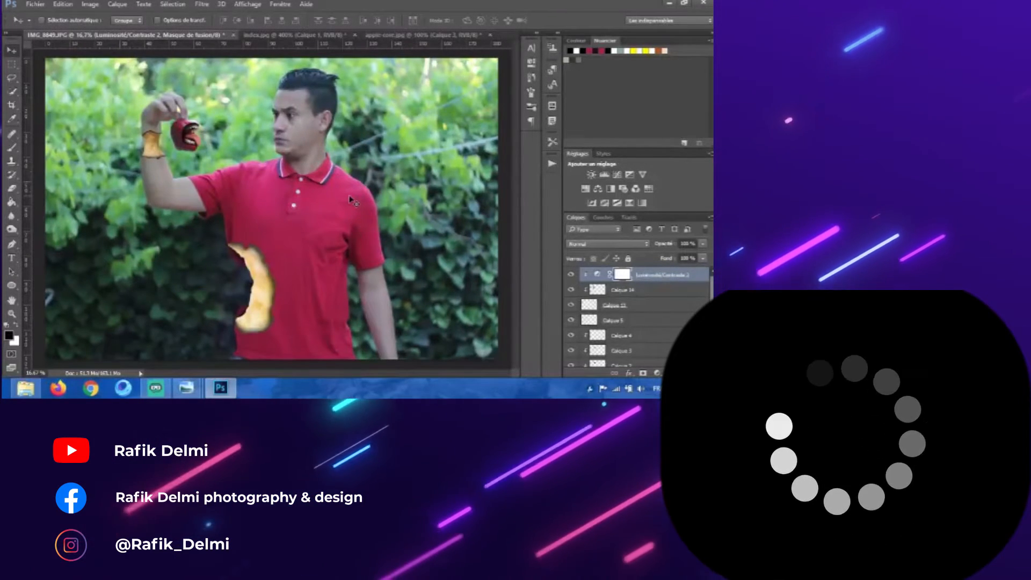
{"action": "left_click", "coordinate": [323, 38]}
{"action": "left_click", "coordinate": [408, 35]}
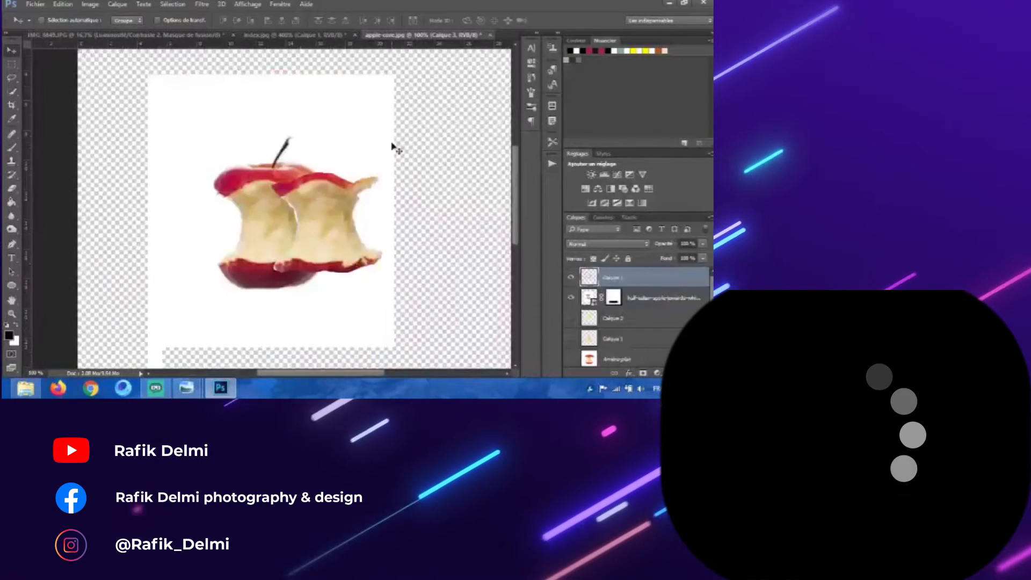
{"action": "left_click_drag", "start_coordinate": [321, 231], "coordinate": [296, 232]}
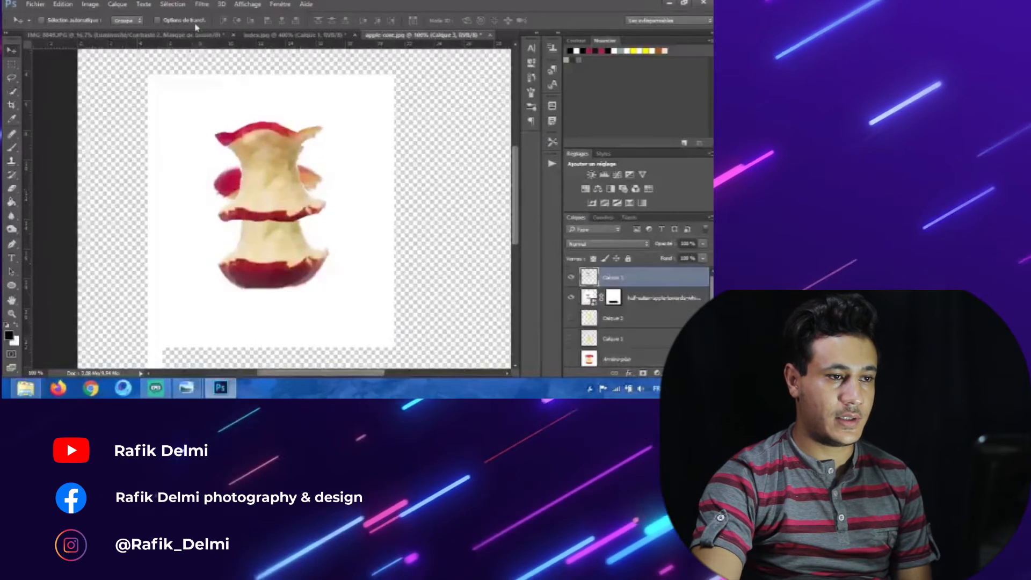
{"action": "left_click", "coordinate": [172, 20]}
{"action": "left_click_drag", "start_coordinate": [269, 140], "coordinate": [308, 201]}
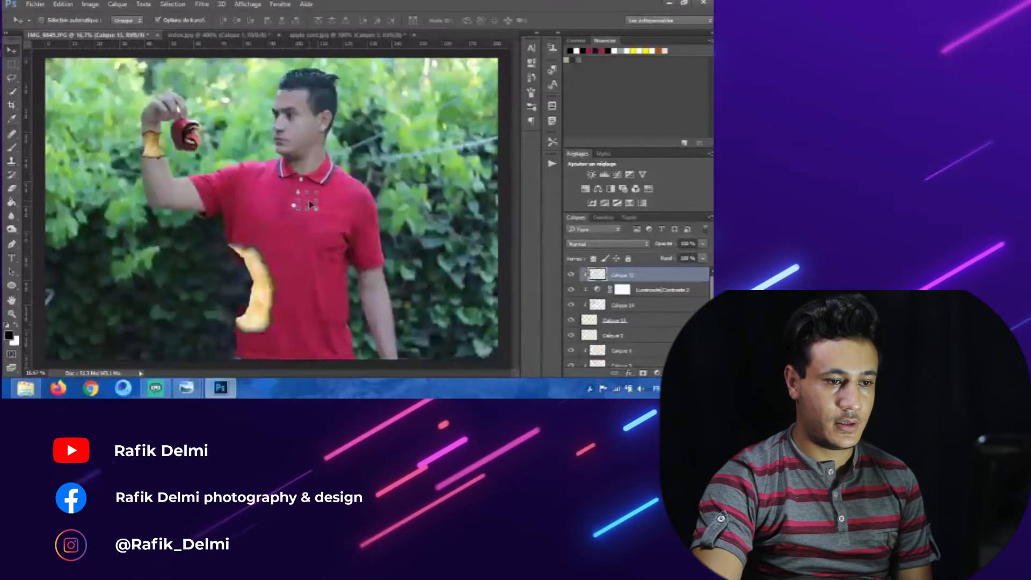
Step: Move, scale and rotate the new core with Free Transform onto the shirt's shoulder beside the collar
{"action": "left_click", "coordinate": [650, 282], "text": "alt"}
{"action": "key", "text": "ctrl+plus"}
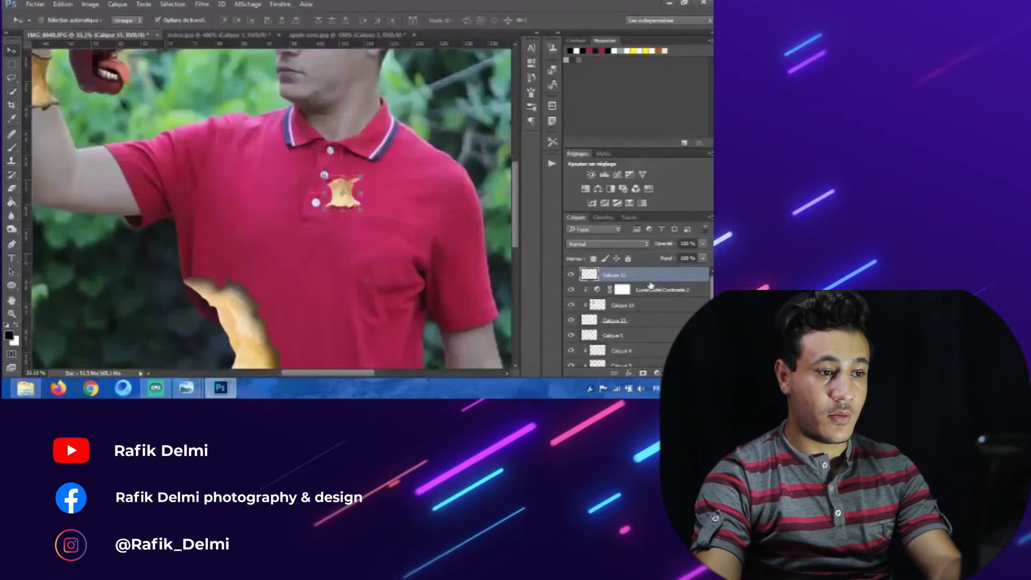
{"action": "key", "text": "ctrl+plus"}
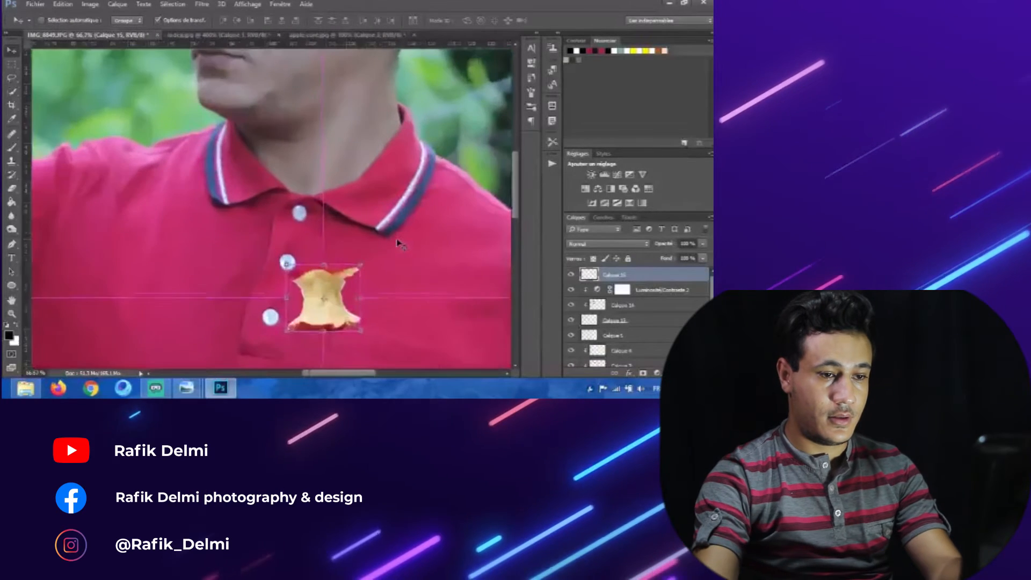
{"action": "left_click_drag", "start_coordinate": [335, 194], "coordinate": [285, 157]}
{"action": "key", "text": "ctrl+t"}
{"action": "left_click_drag", "start_coordinate": [319, 220], "coordinate": [328, 332]}
{"action": "left_click_drag", "start_coordinate": [291, 268], "coordinate": [448, 215]}
{"action": "left_click_drag", "start_coordinate": [478, 178], "coordinate": [351, 235]}
{"action": "key", "text": "Return"}
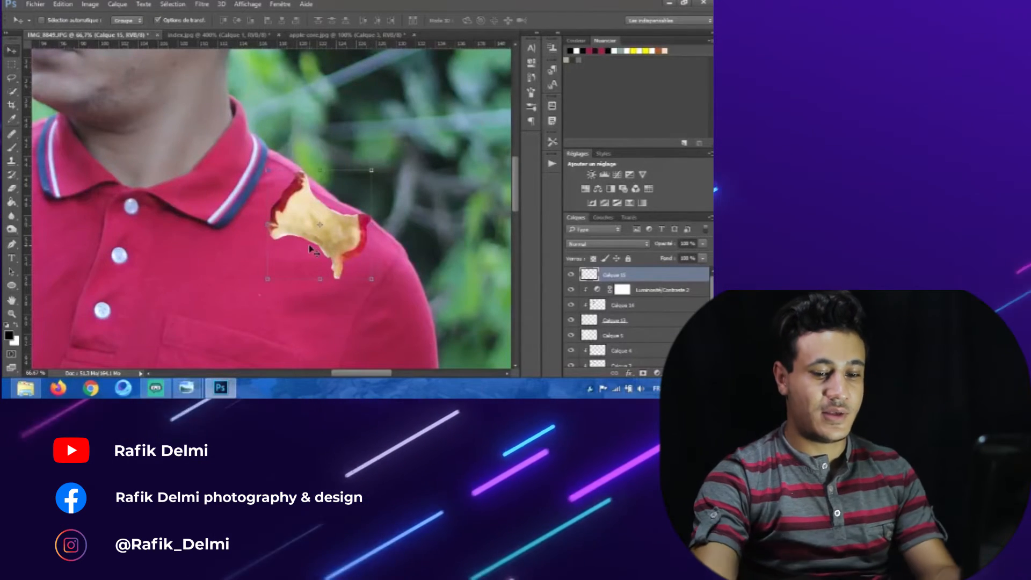
Step: Erase the red peel fringes along the shoulder core's edges with the Eraser
{"action": "key", "text": "ctrl+minus"}
{"action": "key", "text": "ctrl+minus"}
{"action": "key", "text": "ctrl+minus"}
{"action": "left_click_drag", "start_coordinate": [137, 228], "coordinate": [287, 228]}
{"action": "left_click_drag", "start_coordinate": [351, 326], "coordinate": [287, 312]}
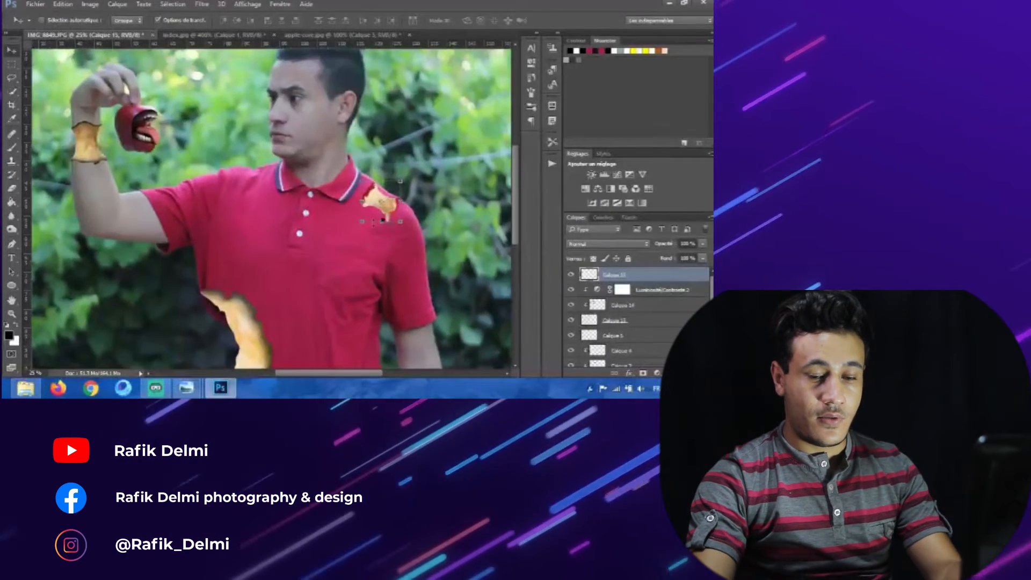
{"action": "key", "text": "ctrl+plus"}
{"action": "key", "text": "ctrl+plus"}
{"action": "left_click_drag", "start_coordinate": [339, 218], "coordinate": [263, 207]}
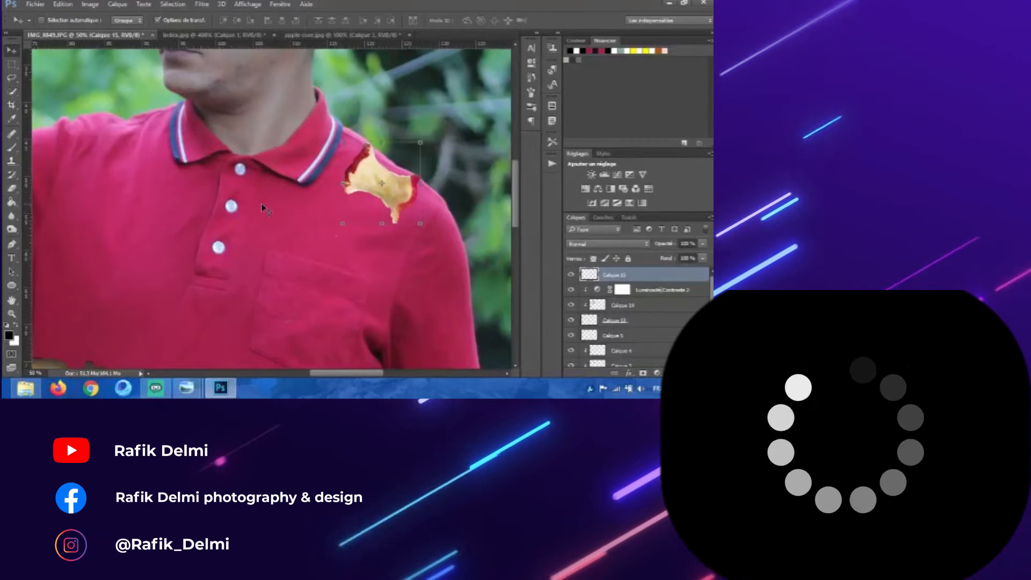
{"action": "key", "text": "ctrl+plus"}
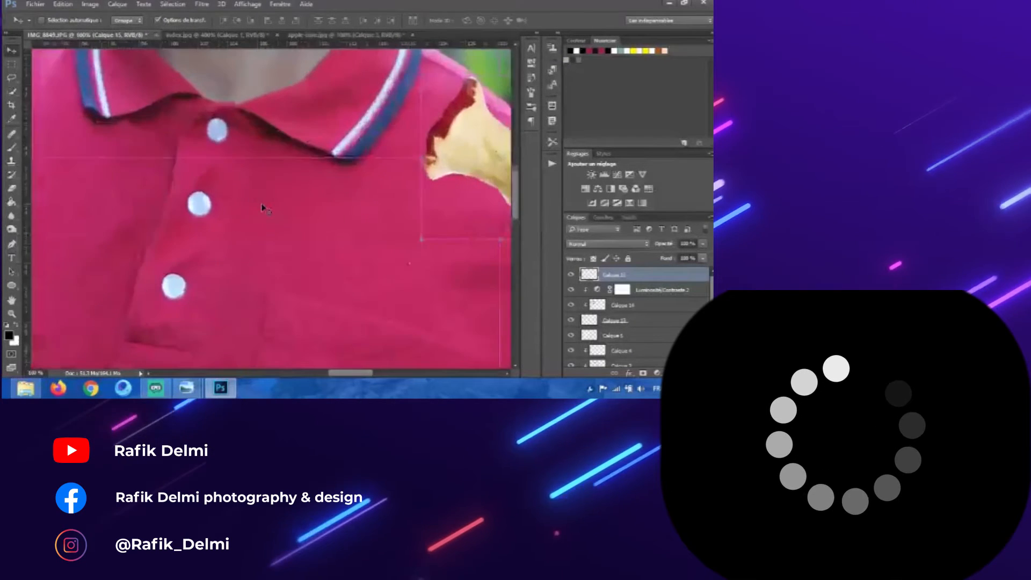
{"action": "left_click_drag", "start_coordinate": [311, 122], "coordinate": [108, 152]}
{"action": "key", "text": "ctrl+plus"}
{"action": "left_click_drag", "start_coordinate": [210, 164], "coordinate": [132, 228]}
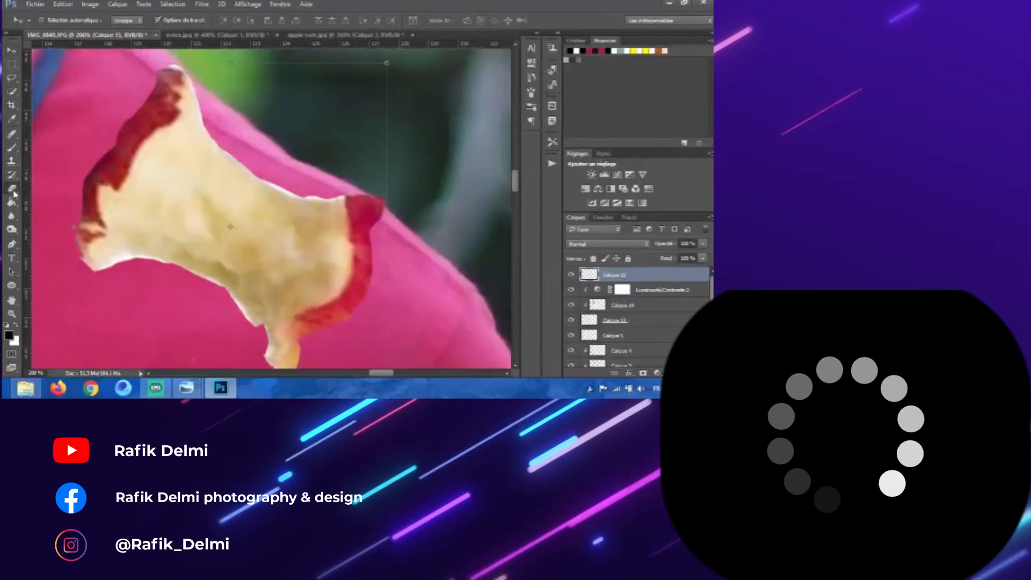
{"action": "mouse_move", "coordinate": [358, 283]}
{"action": "left_mouse_down"}
{"action": "mouse_move", "coordinate": [310, 318]}
{"action": "mouse_move", "coordinate": [280, 370]}
{"action": "mouse_move", "coordinate": [319, 316]}
{"action": "left_mouse_up"}
{"action": "mouse_move", "coordinate": [180, 70]}
{"action": "left_mouse_down"}
{"action": "mouse_move", "coordinate": [183, 96]}
{"action": "mouse_move", "coordinate": [123, 157]}
{"action": "mouse_move", "coordinate": [110, 185]}
{"action": "left_mouse_up"}
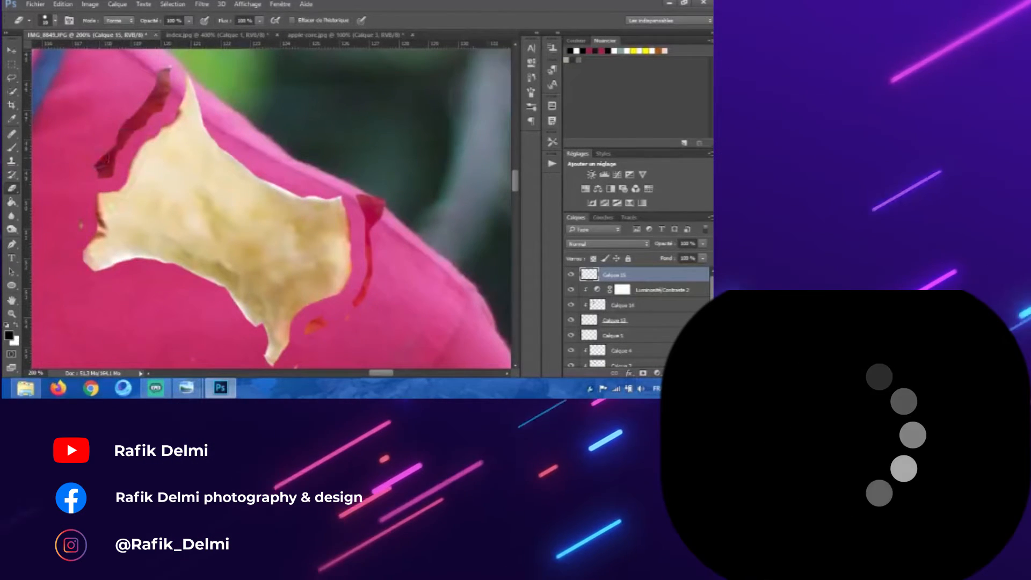
{"action": "left_click_drag", "start_coordinate": [102, 169], "coordinate": [168, 71]}
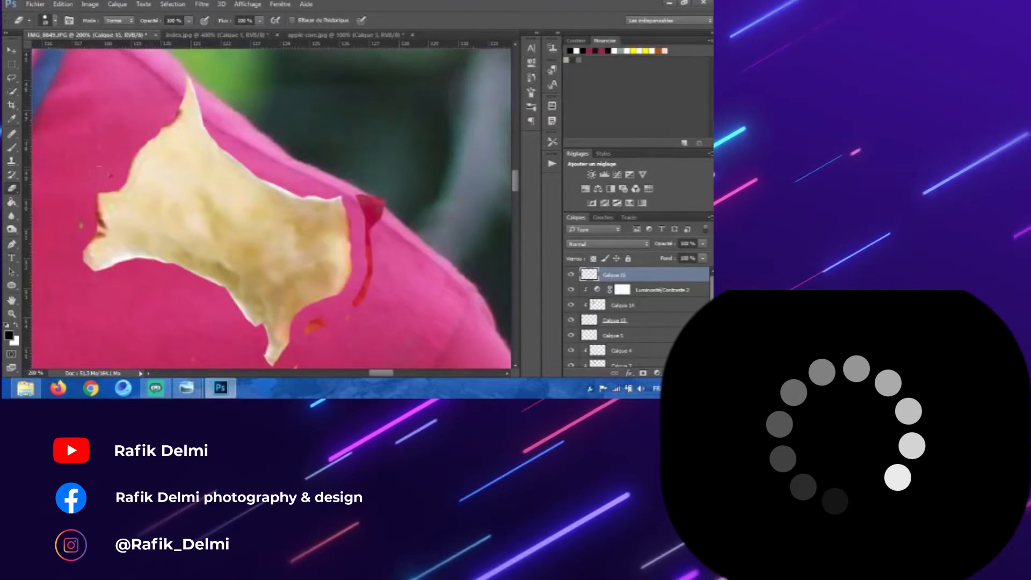
{"action": "left_click_drag", "start_coordinate": [102, 185], "coordinate": [99, 210]}
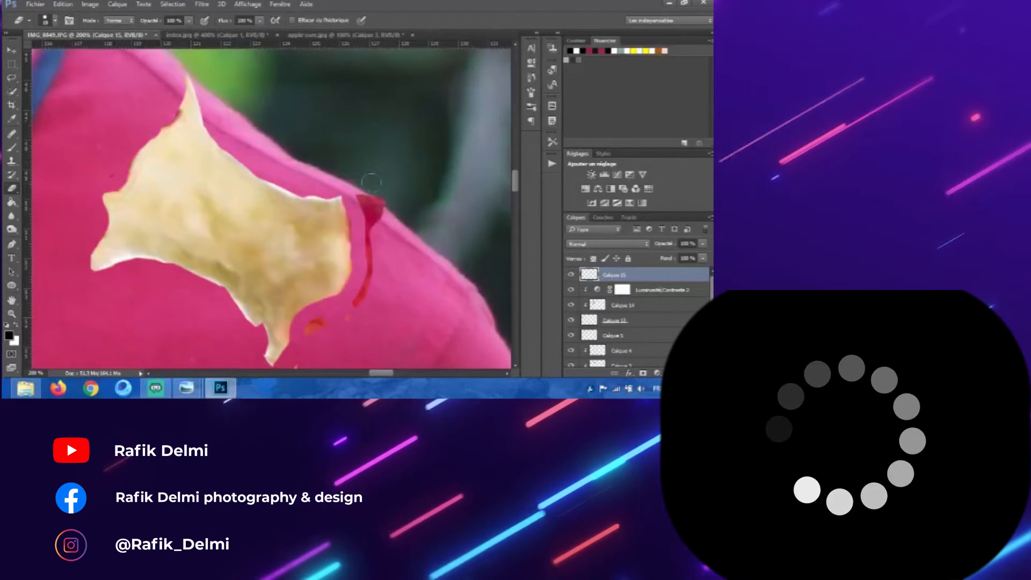
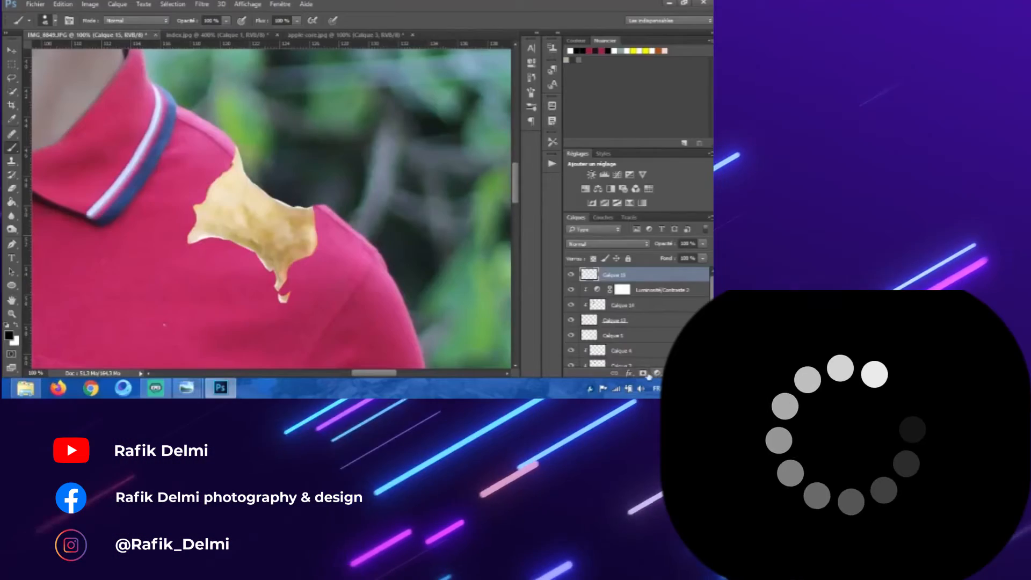
{"action": "left_click", "coordinate": [644, 373]}
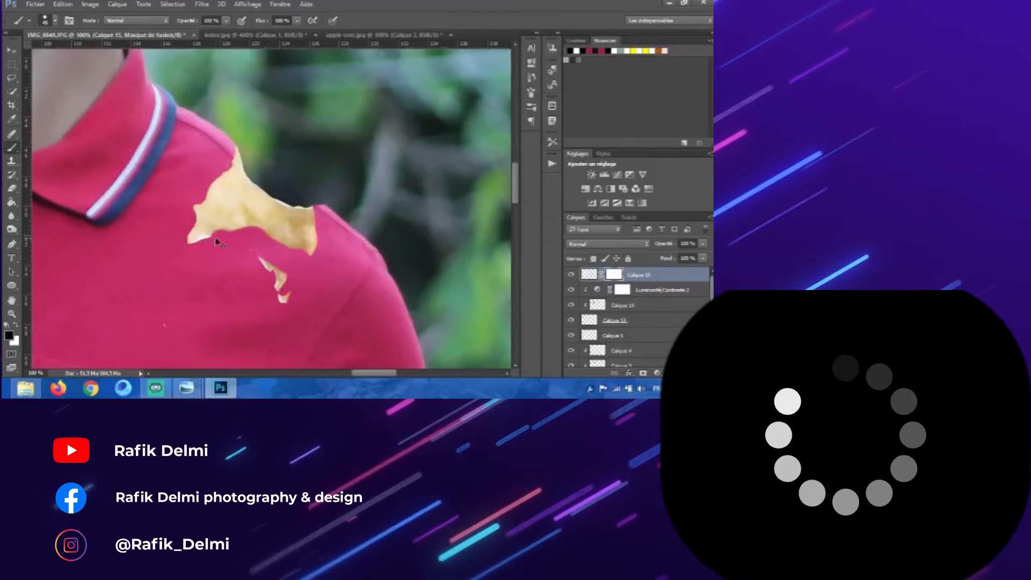
Step: Undo the last erase and hide the lower part of the shoulder core by painting its mask inside a lasso selection
{"action": "key", "text": "ctrl+z"}
{"action": "key", "text": "l"}
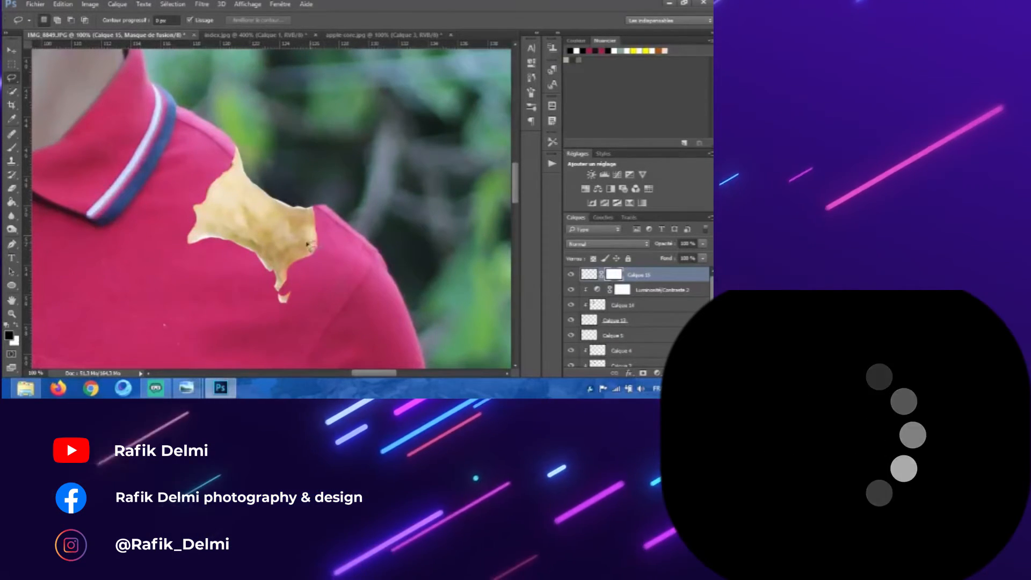
{"action": "mouse_move", "coordinate": [282, 242]}
{"action": "left_mouse_down"}
{"action": "mouse_move", "coordinate": [226, 212]}
{"action": "mouse_move", "coordinate": [207, 172]}
{"action": "left_mouse_up"}
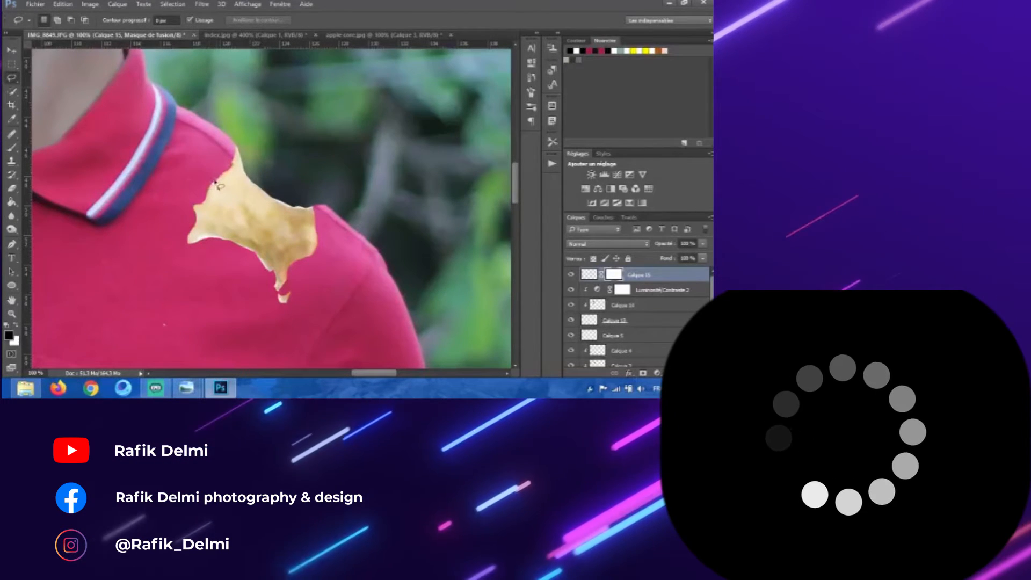
{"action": "mouse_move", "coordinate": [247, 214]}
{"action": "left_mouse_down"}
{"action": "mouse_move", "coordinate": [325, 245]}
{"action": "mouse_move", "coordinate": [313, 294]}
{"action": "mouse_move", "coordinate": [239, 308]}
{"action": "mouse_move", "coordinate": [173, 209]}
{"action": "mouse_move", "coordinate": [211, 175]}
{"action": "left_mouse_up"}
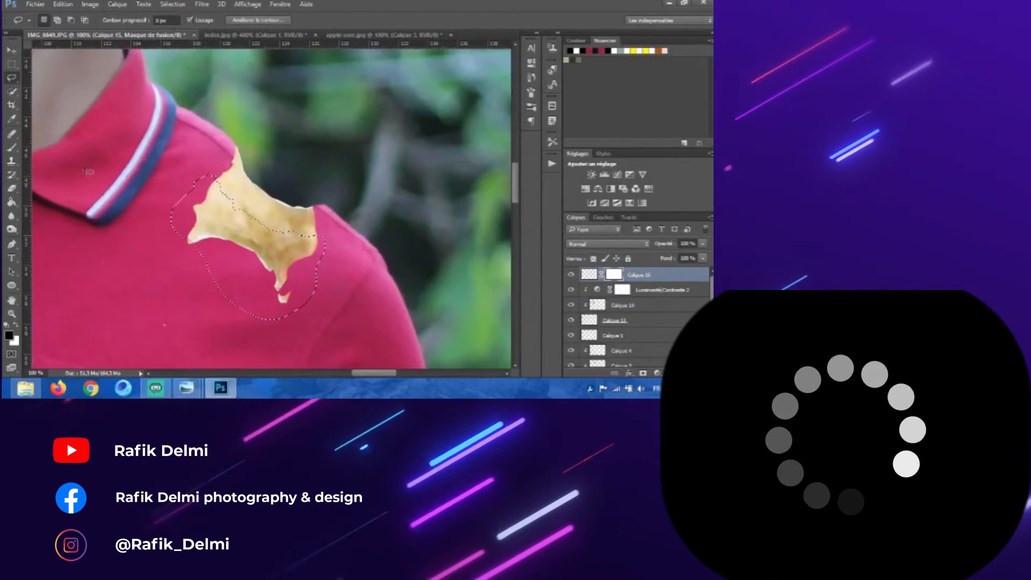
{"action": "left_click", "coordinate": [12, 147]}
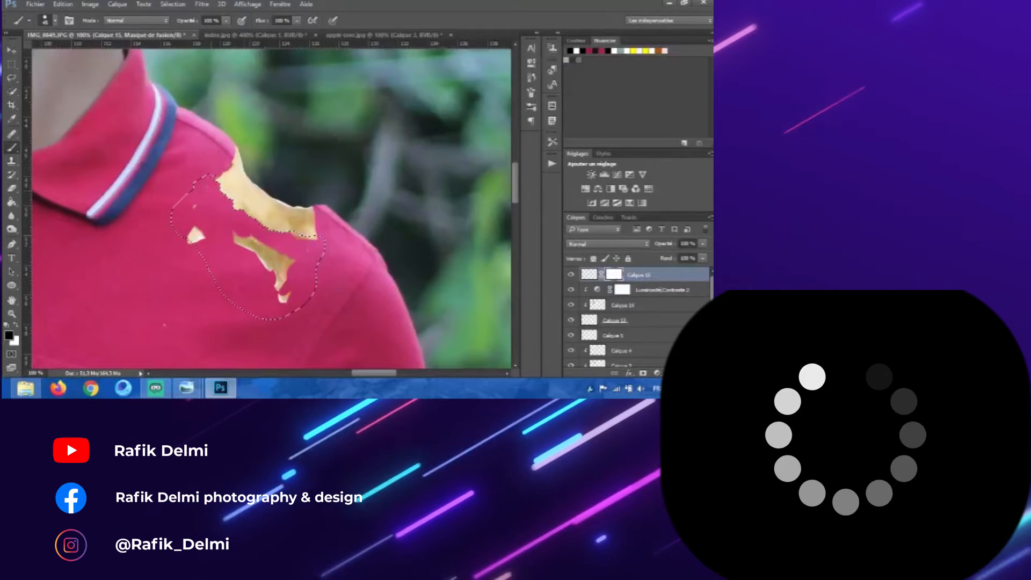
{"action": "left_click_drag", "start_coordinate": [293, 262], "coordinate": [272, 266]}
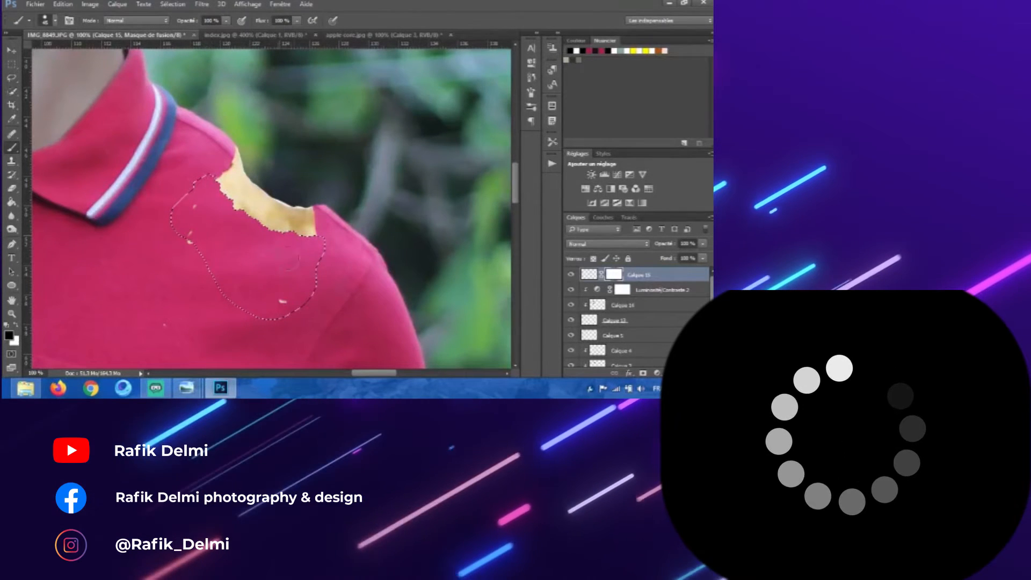
{"action": "left_click", "coordinate": [283, 301]}
{"action": "left_click_drag", "start_coordinate": [190, 233], "coordinate": [189, 252]}
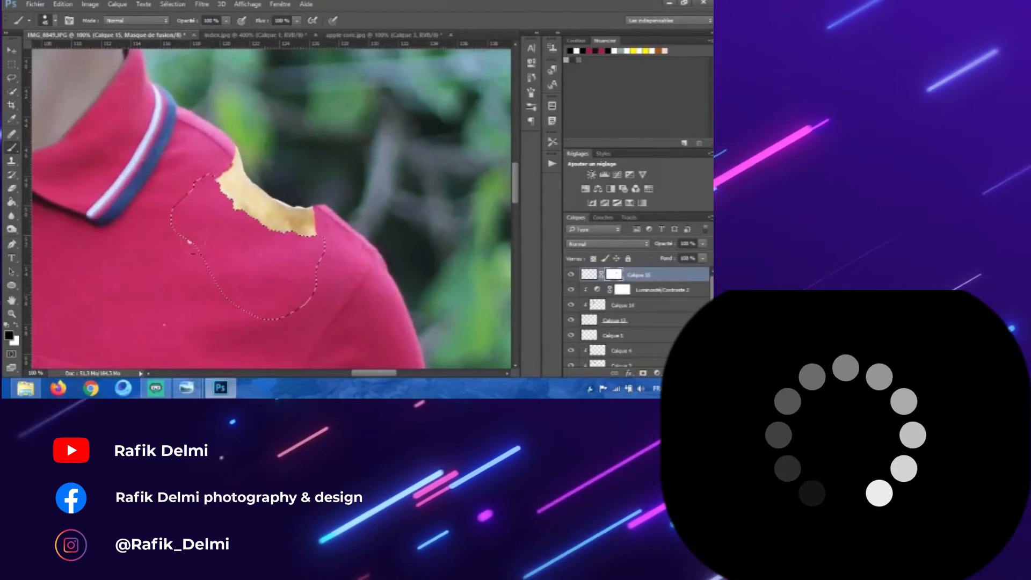
{"action": "left_click", "coordinate": [12, 65]}
{"action": "right_click", "coordinate": [122, 138]}
{"action": "left_click", "coordinate": [138, 143]}
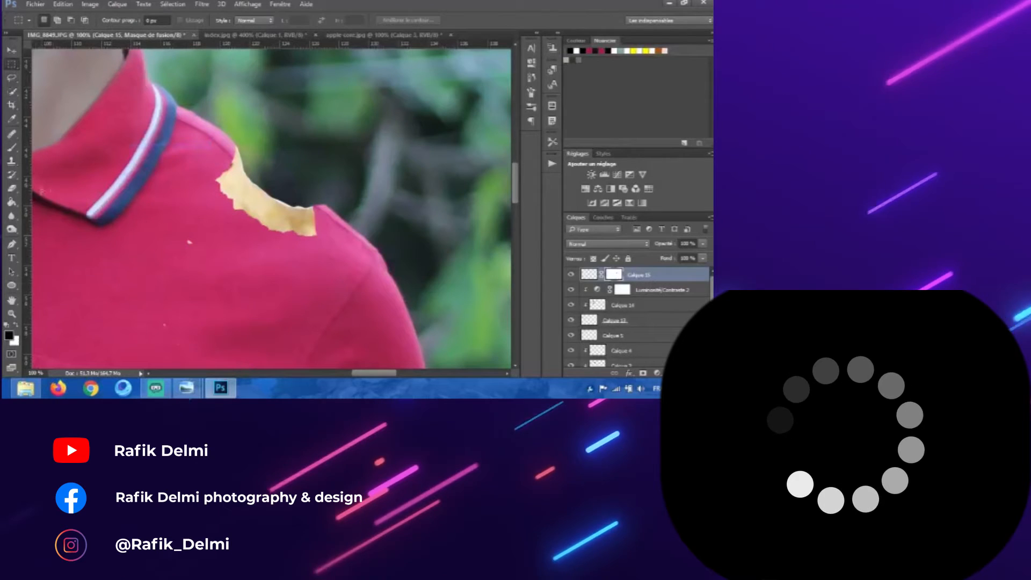
Step: Paint with white on the shoulder core's layer mask to bring back parts of the core
{"action": "left_click", "coordinate": [22, 329]}
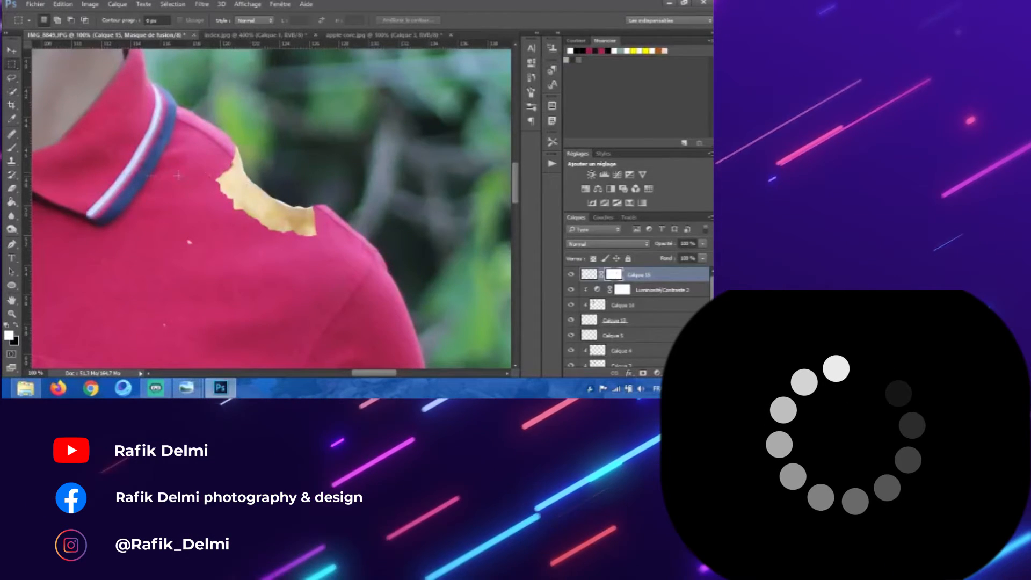
{"action": "left_click", "coordinate": [13, 148]}
{"action": "mouse_move", "coordinate": [350, 262]}
{"action": "left_mouse_down"}
{"action": "mouse_move", "coordinate": [335, 329]}
{"action": "mouse_move", "coordinate": [318, 347]}
{"action": "left_mouse_up"}
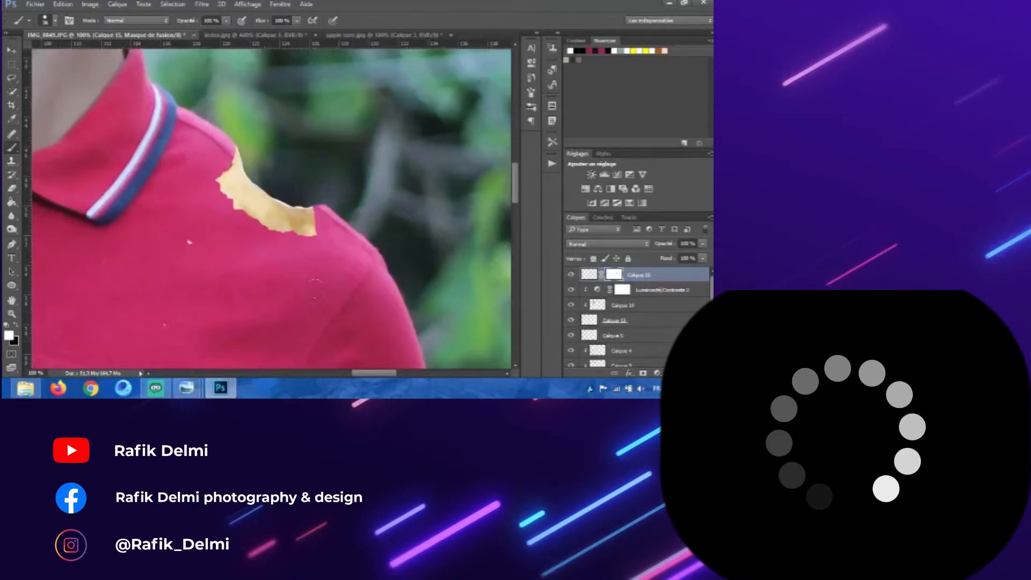
{"action": "mouse_move", "coordinate": [307, 236]}
{"action": "left_mouse_down"}
{"action": "mouse_move", "coordinate": [284, 229]}
{"action": "mouse_move", "coordinate": [216, 215]}
{"action": "mouse_move", "coordinate": [211, 195]}
{"action": "mouse_move", "coordinate": [250, 218]}
{"action": "left_mouse_up"}
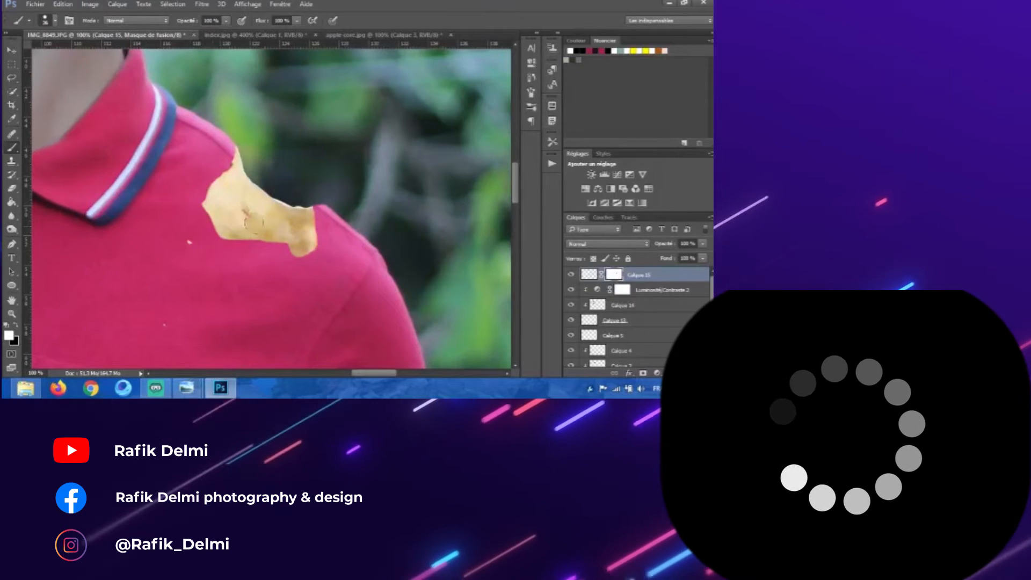
Step: Hide the shoulder core's left edge by painting its mask inside a lasso selection, then deselect
{"action": "key", "text": "l"}
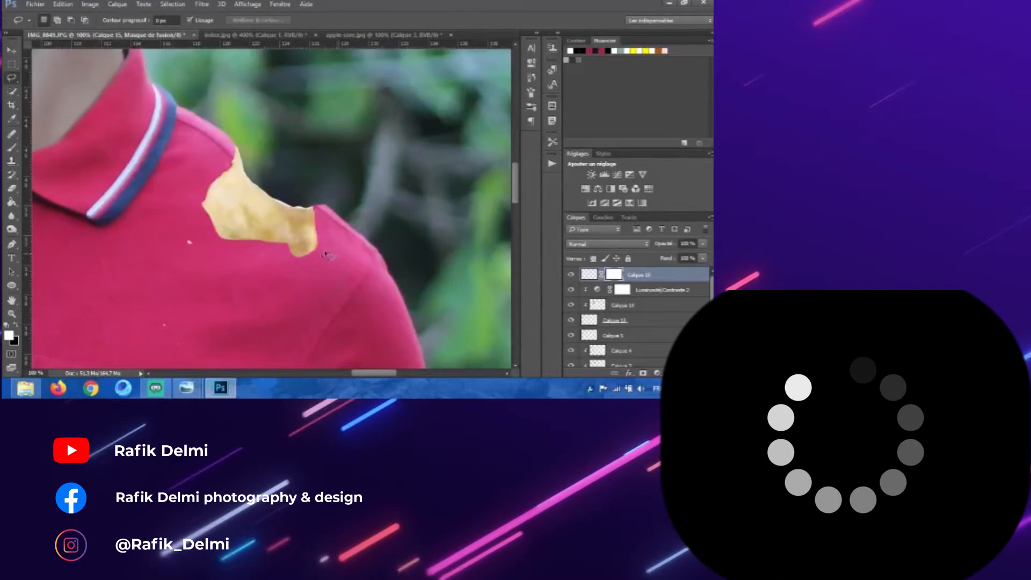
{"action": "mouse_move", "coordinate": [317, 248]}
{"action": "left_mouse_down"}
{"action": "mouse_move", "coordinate": [232, 226]}
{"action": "mouse_move", "coordinate": [214, 180]}
{"action": "mouse_move", "coordinate": [190, 212]}
{"action": "mouse_move", "coordinate": [217, 282]}
{"action": "mouse_move", "coordinate": [346, 282]}
{"action": "mouse_move", "coordinate": [320, 249]}
{"action": "left_mouse_up"}
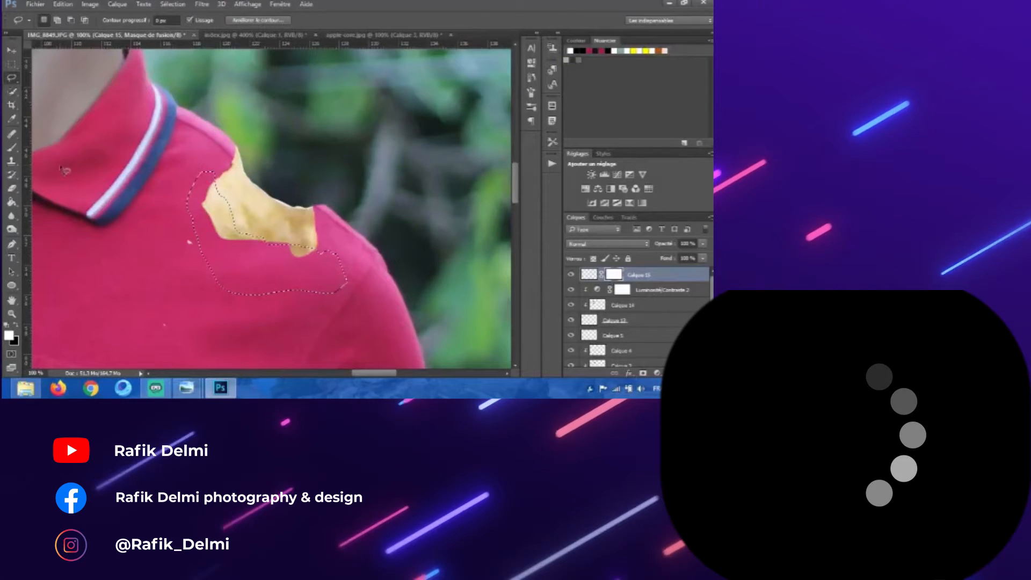
{"action": "key", "text": "b"}
{"action": "mouse_move", "coordinate": [212, 185]}
{"action": "left_mouse_down"}
{"action": "mouse_move", "coordinate": [225, 226]}
{"action": "mouse_move", "coordinate": [307, 257]}
{"action": "left_mouse_up"}
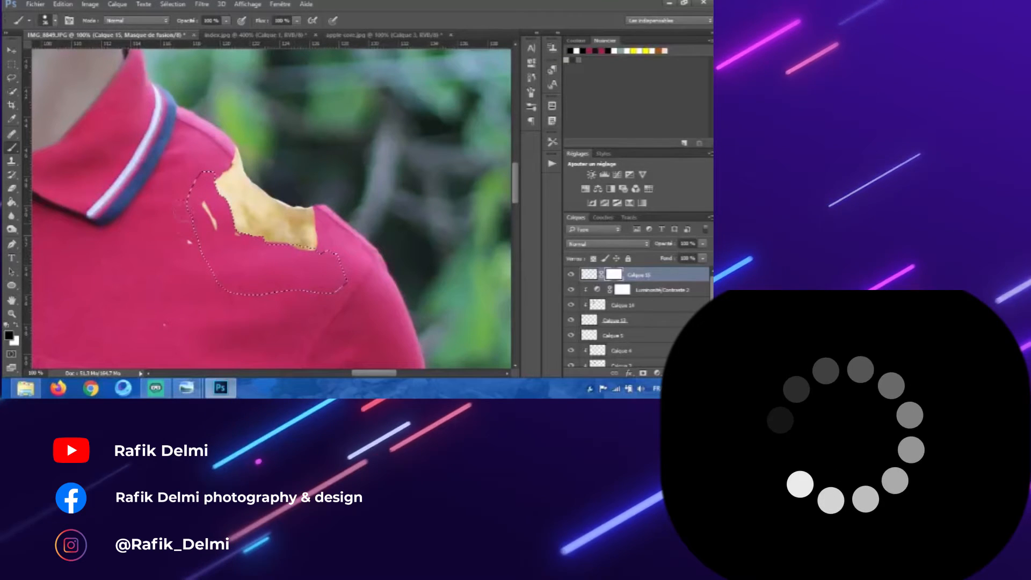
{"action": "left_click_drag", "start_coordinate": [203, 204], "coordinate": [206, 217]}
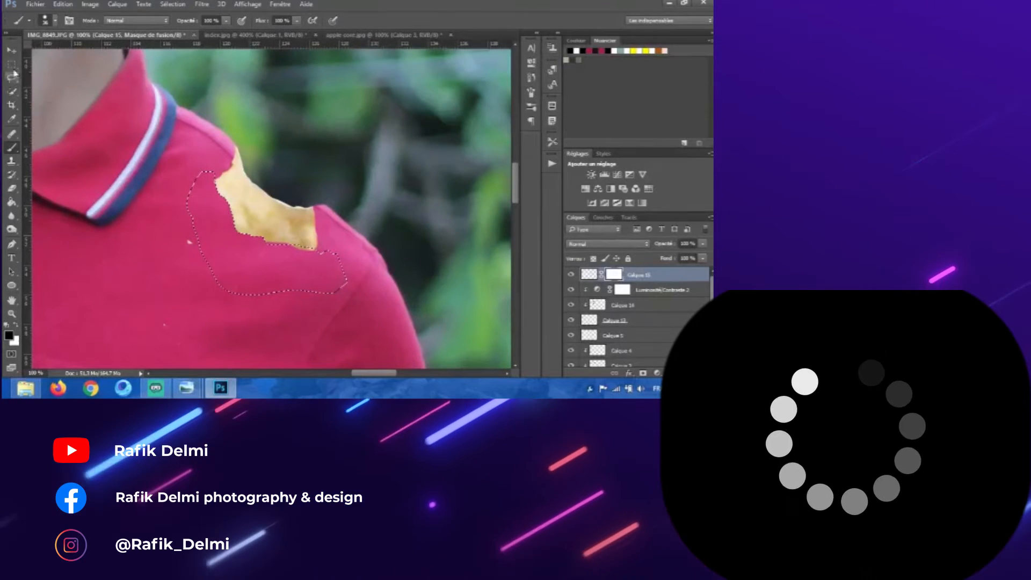
{"action": "left_click", "coordinate": [11, 65]}
{"action": "right_click", "coordinate": [209, 146]}
{"action": "left_click", "coordinate": [237, 154]}
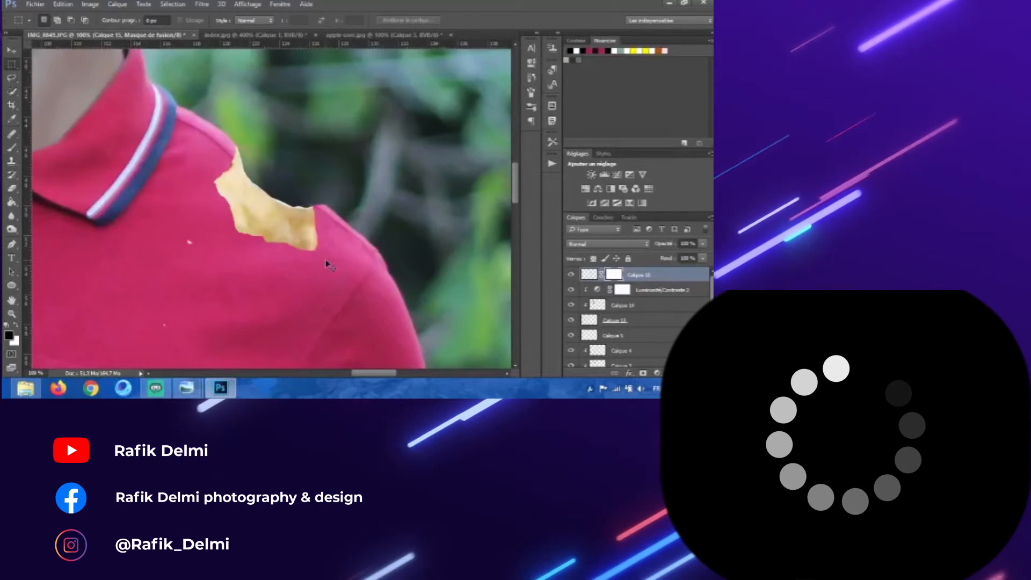
Step: Add a new empty layer above the shoulder core and reselect the core layer
{"action": "key", "text": "ctrl+minus"}
{"action": "key", "text": "ctrl+plus"}
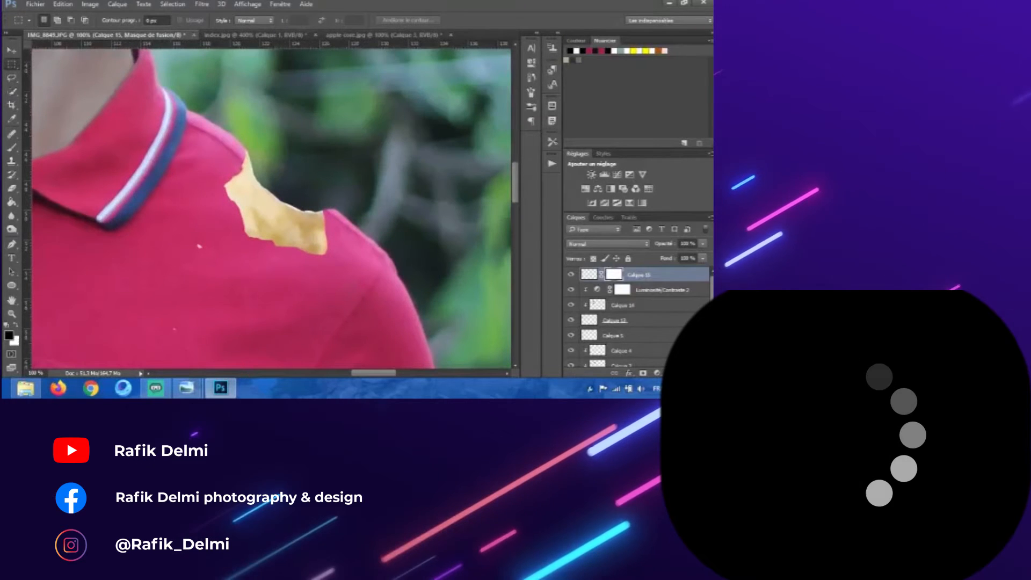
{"action": "left_click", "coordinate": [685, 373]}
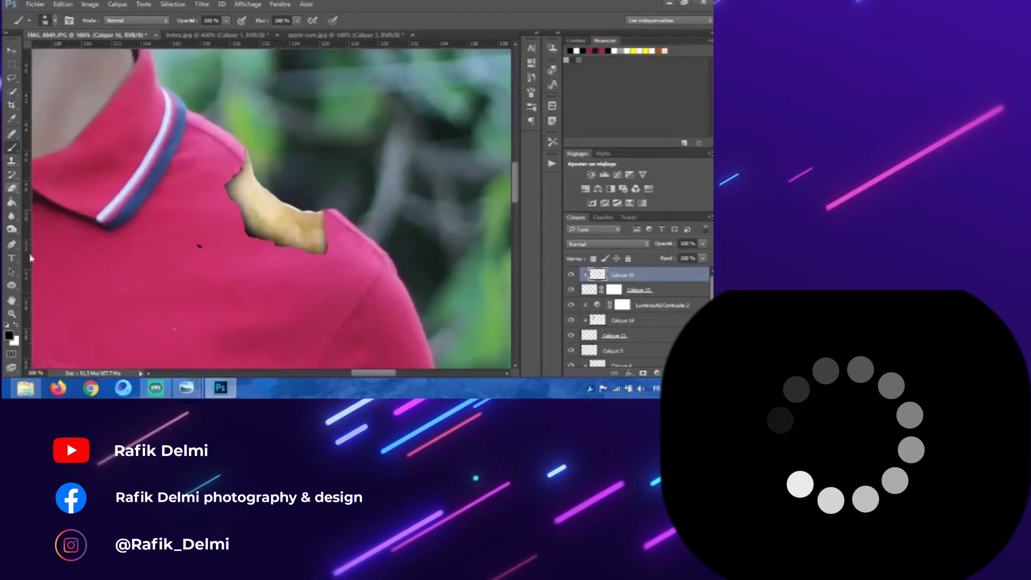
{"action": "left_click", "coordinate": [614, 290]}
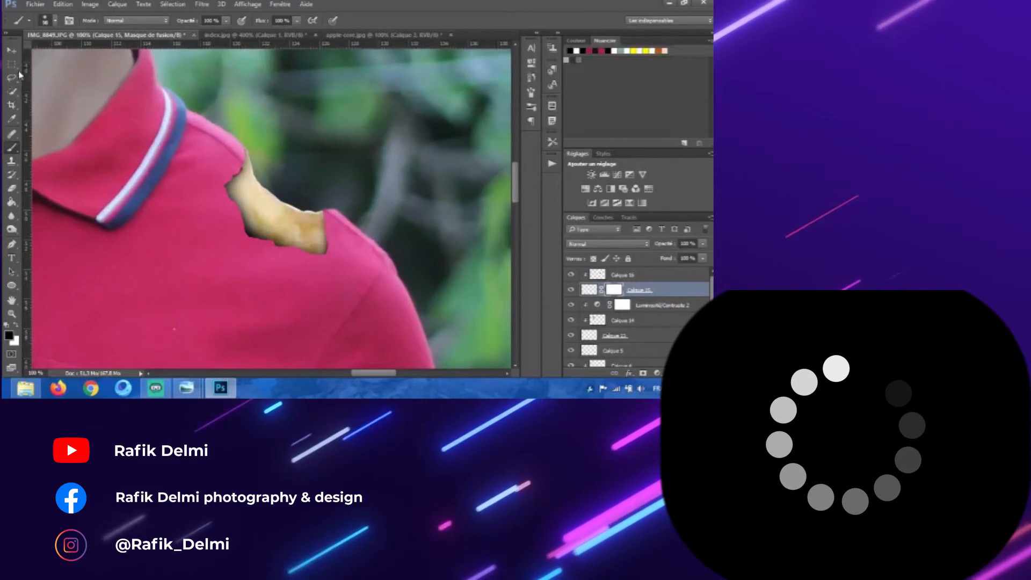
Step: Switch to the apple-core document and toggle its layers' visibility to examine the available apple cores
{"action": "key", "text": "v"}
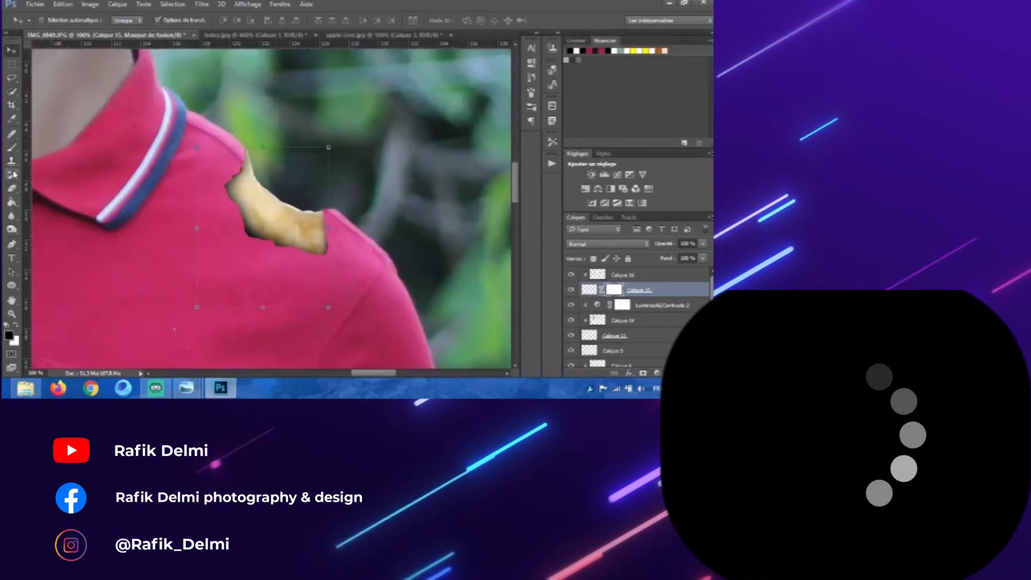
{"action": "key", "text": "ctrl+minus"}
{"action": "key", "text": "ctrl+minus"}
{"action": "key", "text": "ctrl+minus"}
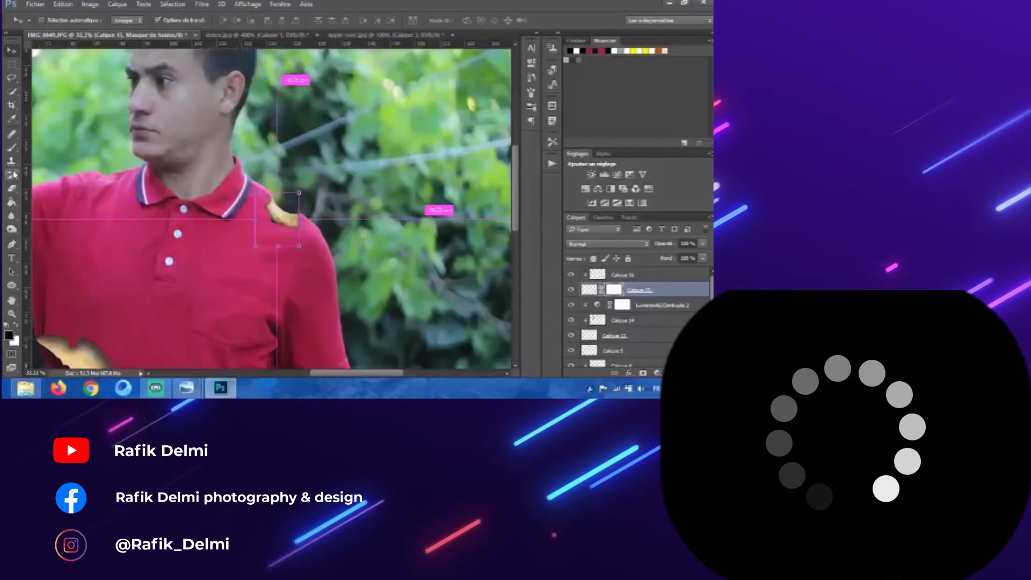
{"action": "key", "text": "ctrl+minus"}
{"action": "key", "text": "ctrl+minus"}
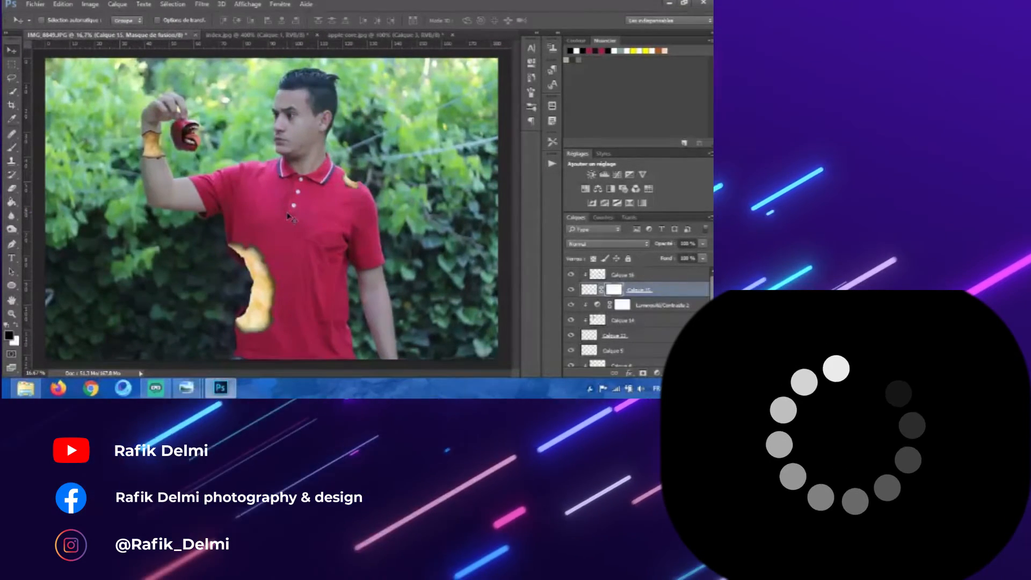
{"action": "left_click", "coordinate": [357, 37]}
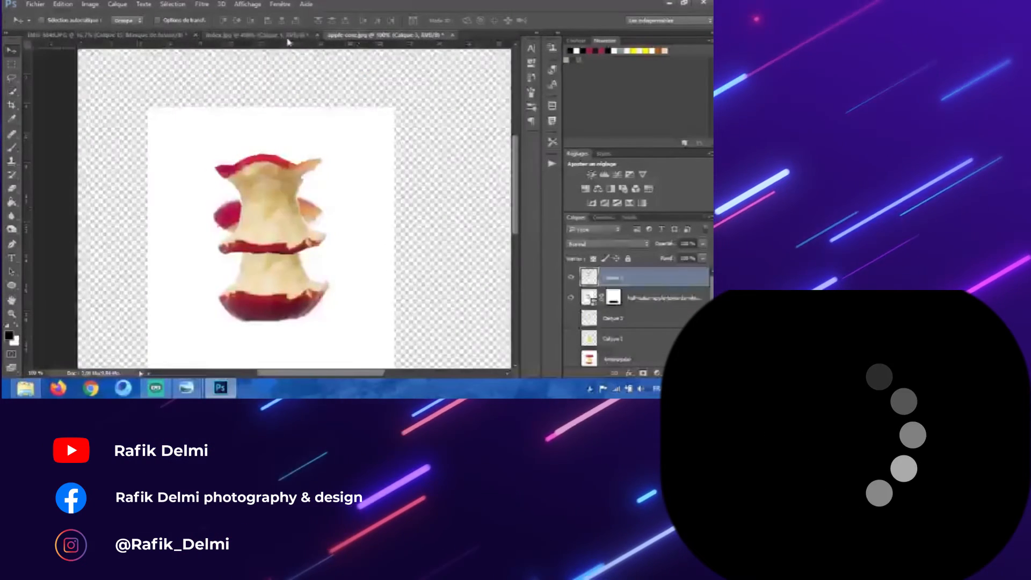
{"action": "left_click", "coordinate": [287, 37]}
{"action": "left_click", "coordinate": [350, 36]}
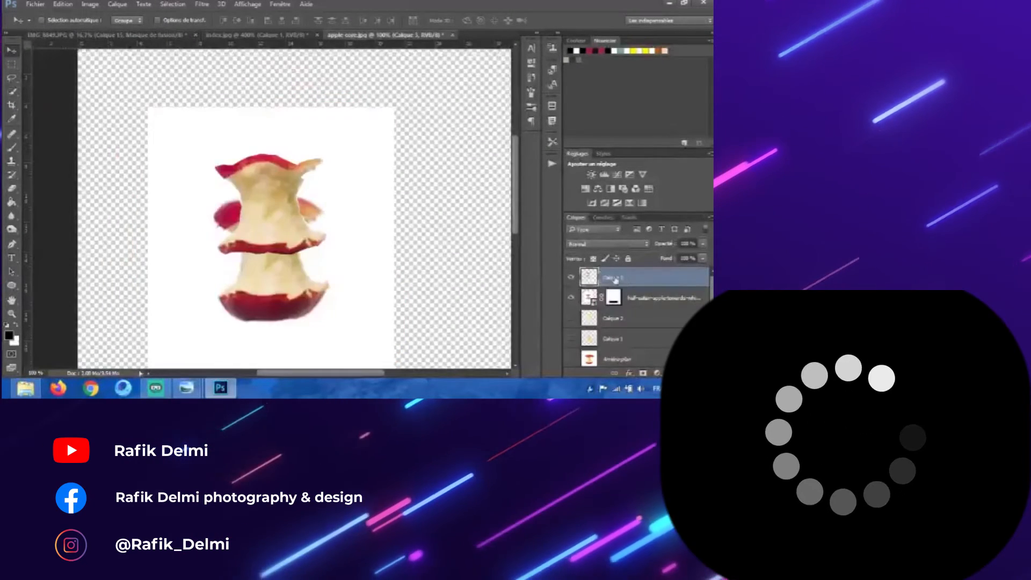
{"action": "left_click", "coordinate": [571, 277]}
{"action": "left_click", "coordinate": [571, 298]}
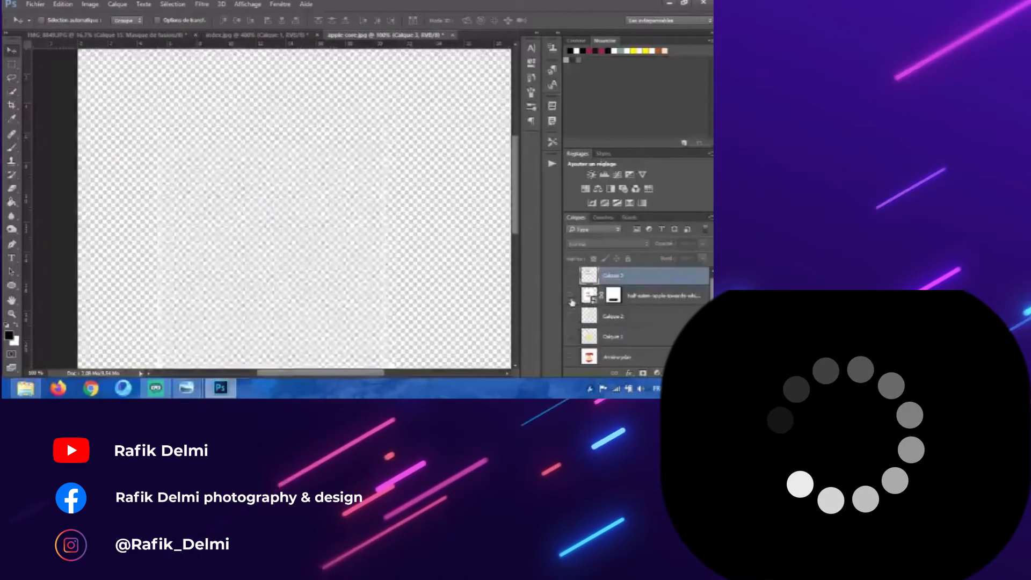
{"action": "left_click", "coordinate": [571, 358]}
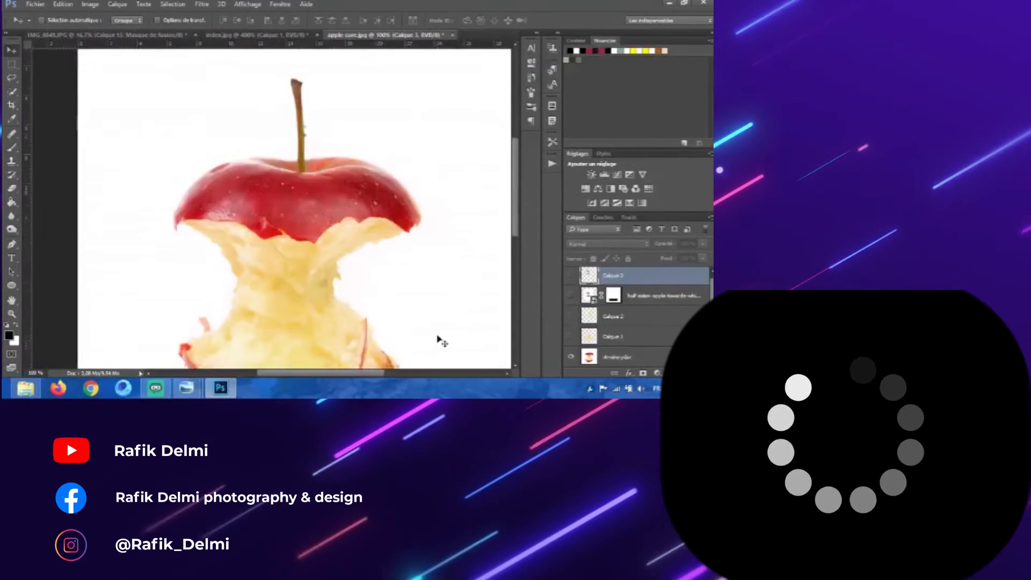
{"action": "left_click", "coordinate": [572, 357]}
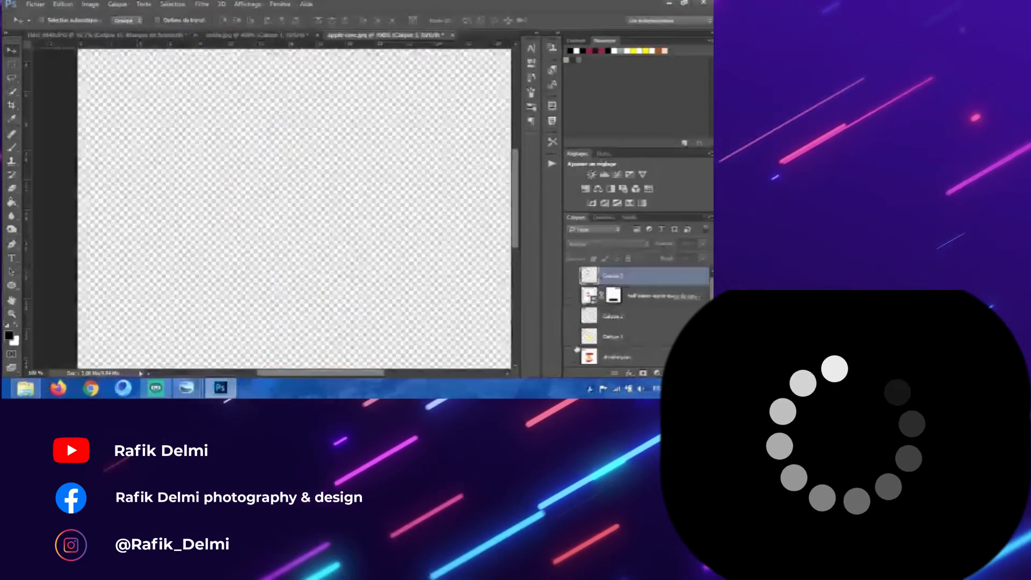
{"action": "left_click", "coordinate": [291, 36]}
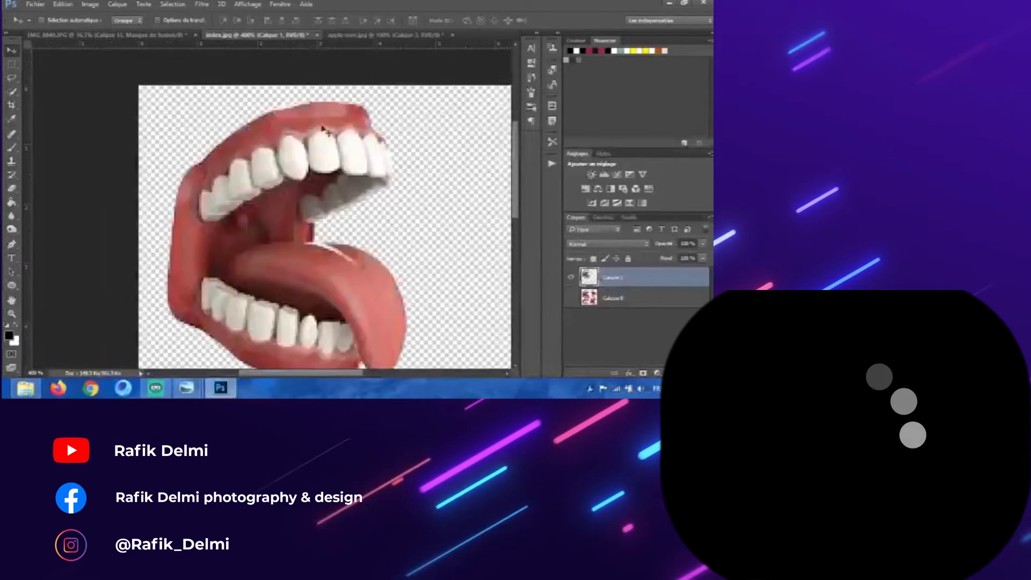
{"action": "left_click", "coordinate": [375, 36]}
{"action": "left_click", "coordinate": [572, 277]}
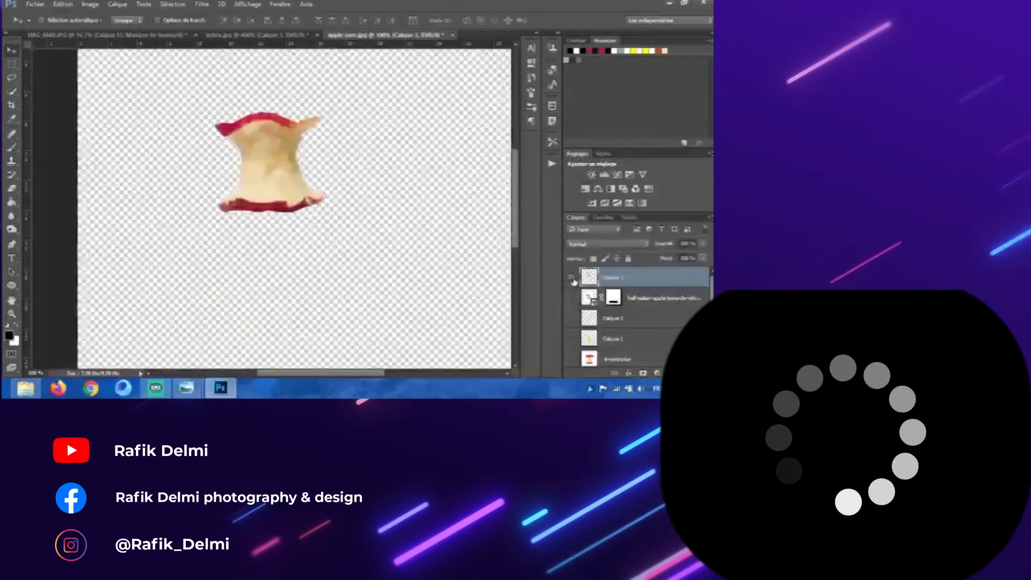
{"action": "left_click", "coordinate": [571, 278]}
{"action": "left_click", "coordinate": [572, 356]}
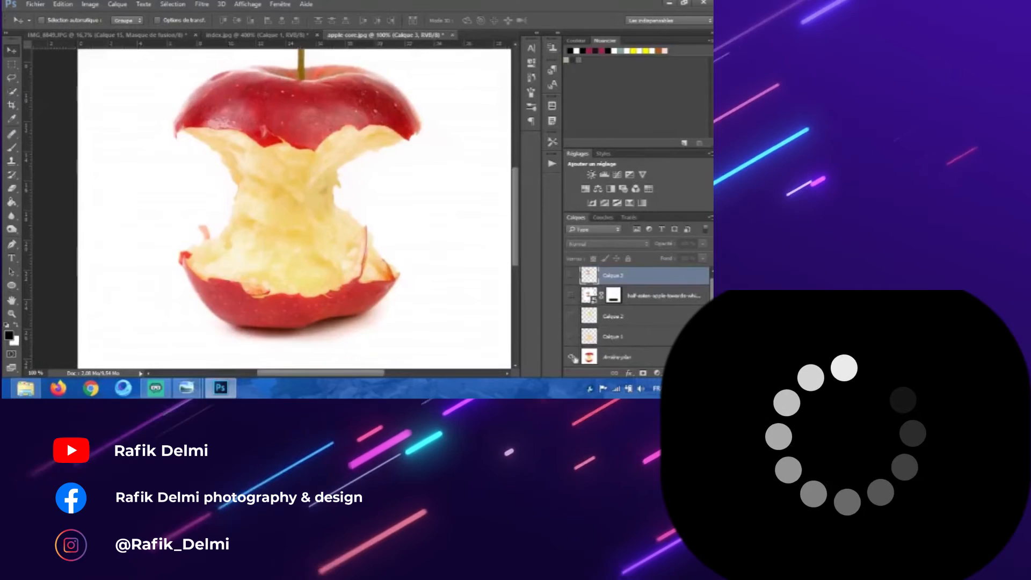
{"action": "left_click", "coordinate": [571, 358]}
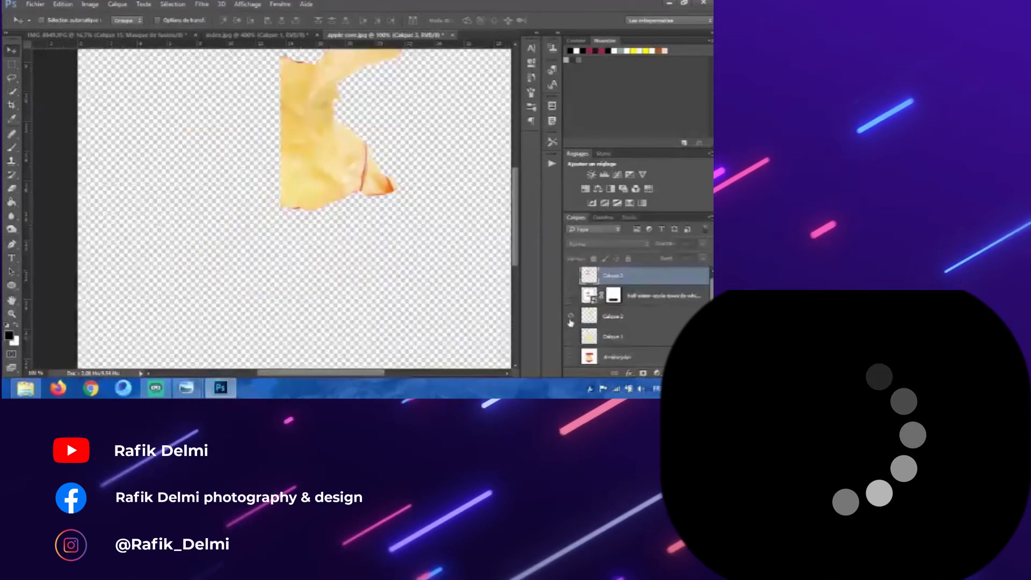
{"action": "left_click", "coordinate": [571, 336]}
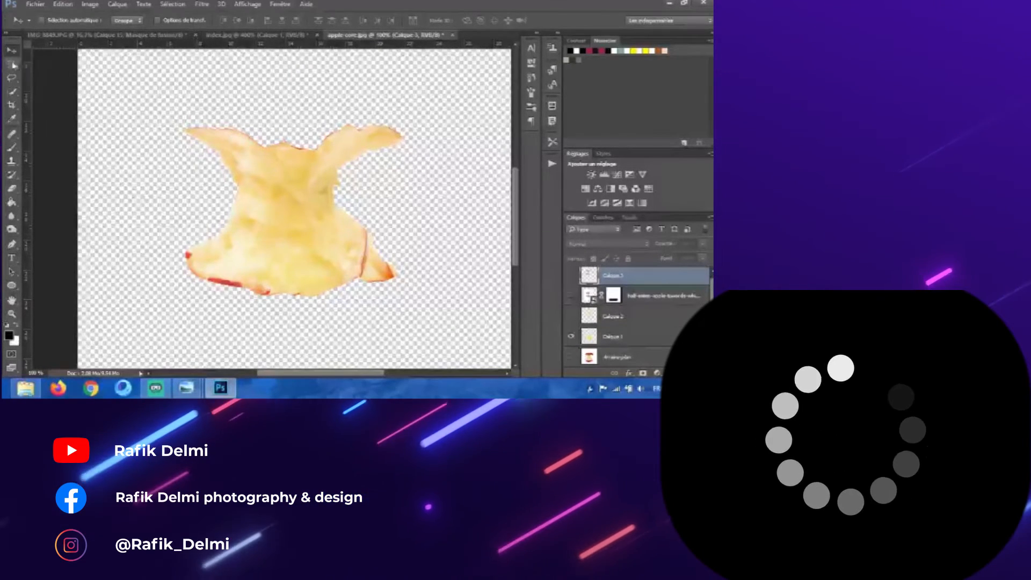
Step: Marquee-select part of the core, paste a copy into the apple-core document, and hide the pasted layer
{"action": "key", "text": "m"}
{"action": "left_click_drag", "start_coordinate": [294, 103], "coordinate": [405, 313]}
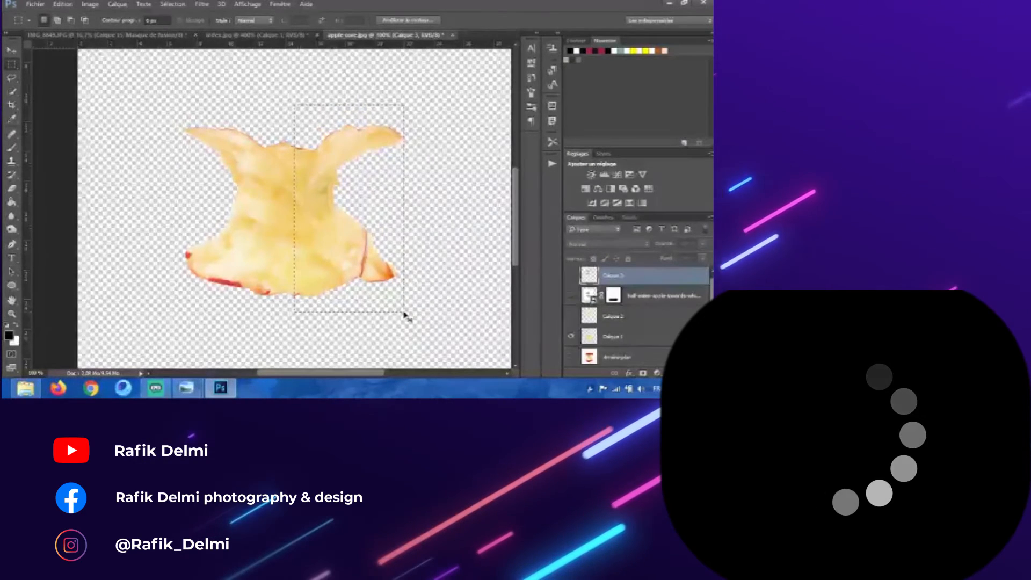
{"action": "key", "text": "ctrl+v"}
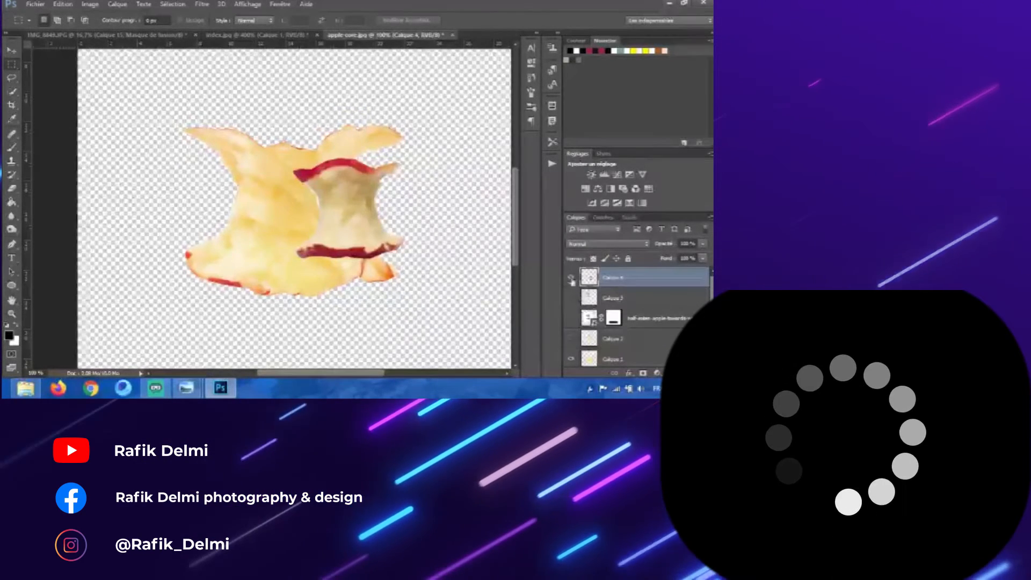
{"action": "left_click", "coordinate": [572, 281]}
Step: Select the large core layer, marquee its right half, and drag that half into the main photo document
{"action": "scroll", "coordinate": [607, 298], "scroll_direction": "down", "scroll_amount": 2}
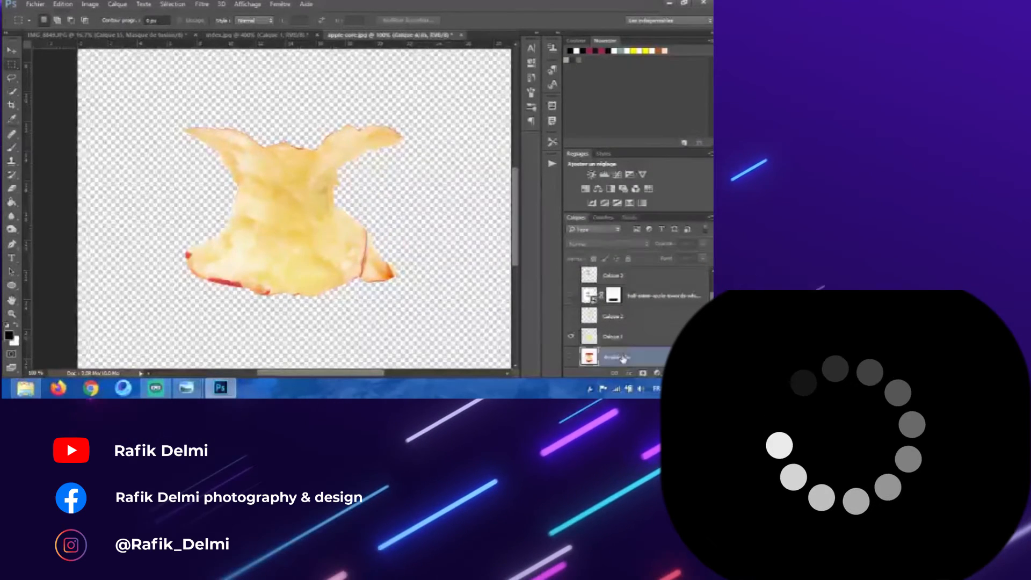
{"action": "left_click", "coordinate": [592, 341]}
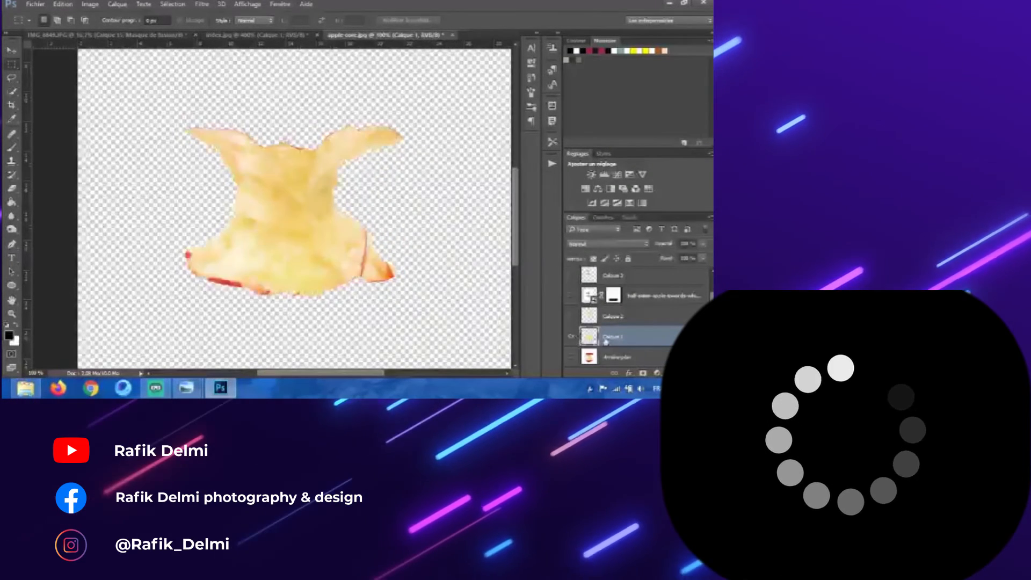
{"action": "left_click_drag", "start_coordinate": [278, 99], "coordinate": [428, 316]}
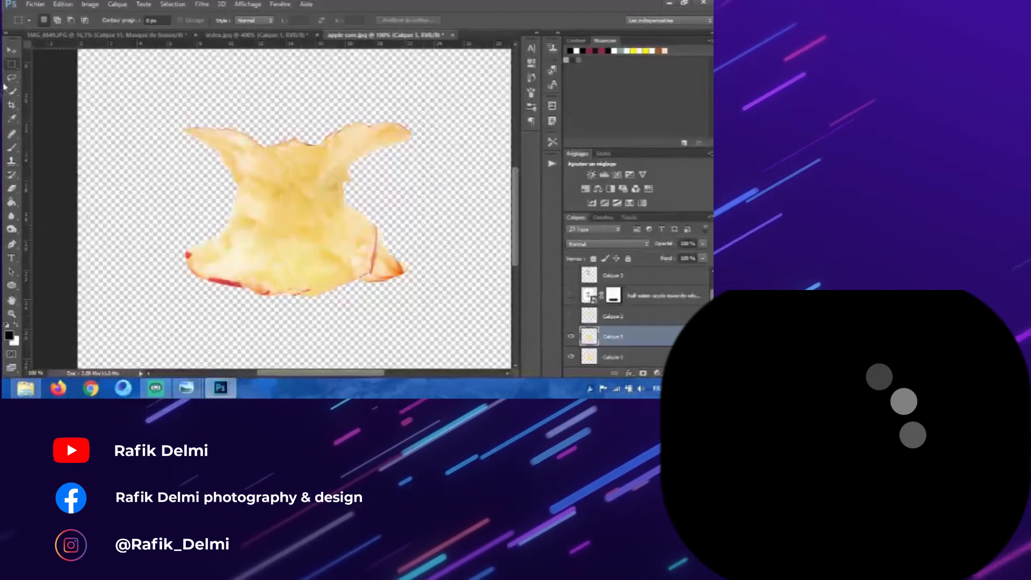
{"action": "left_click", "coordinate": [12, 51]}
{"action": "left_click_drag", "start_coordinate": [322, 204], "coordinate": [308, 184]}
Step: Move the core half onto the lower torso and scale it down with the transform handles
{"action": "mouse_move", "coordinate": [631, 273]}
{"action": "left_mouse_down"}
{"action": "mouse_move", "coordinate": [636, 249]}
{"action": "mouse_move", "coordinate": [632, 270]}
{"action": "left_mouse_up"}
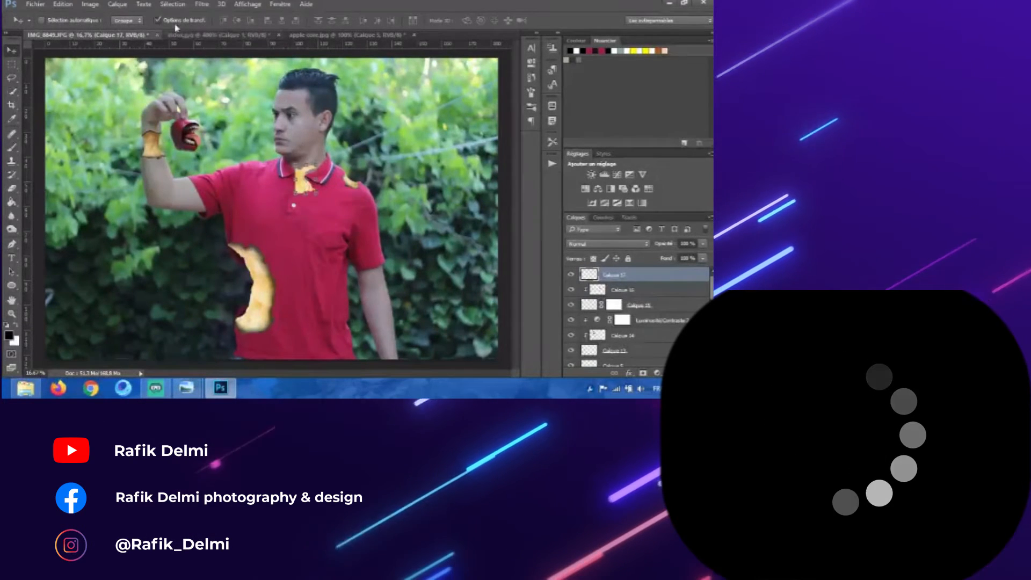
{"action": "left_click_drag", "start_coordinate": [312, 179], "coordinate": [346, 324]}
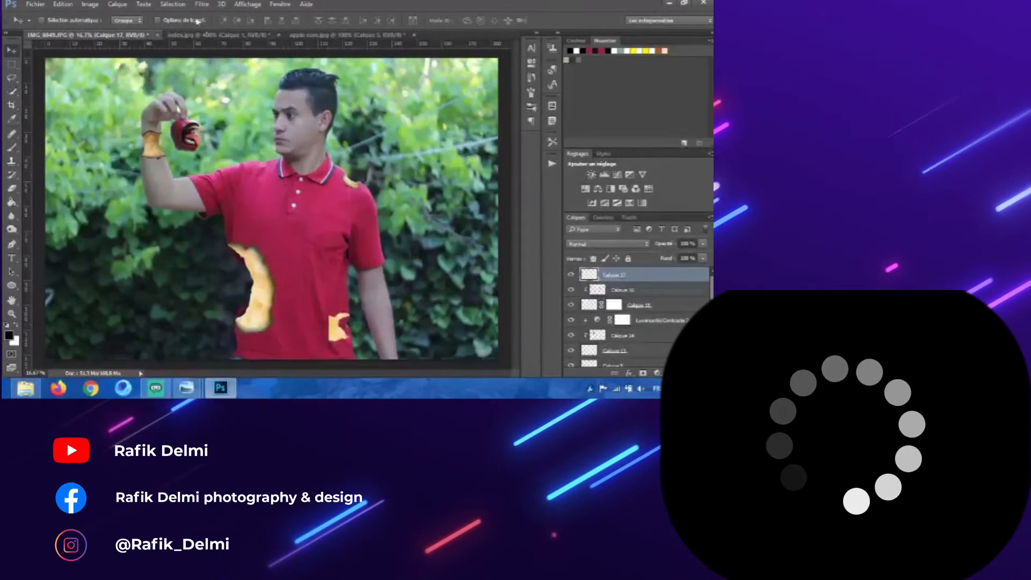
{"action": "left_click", "coordinate": [184, 21]}
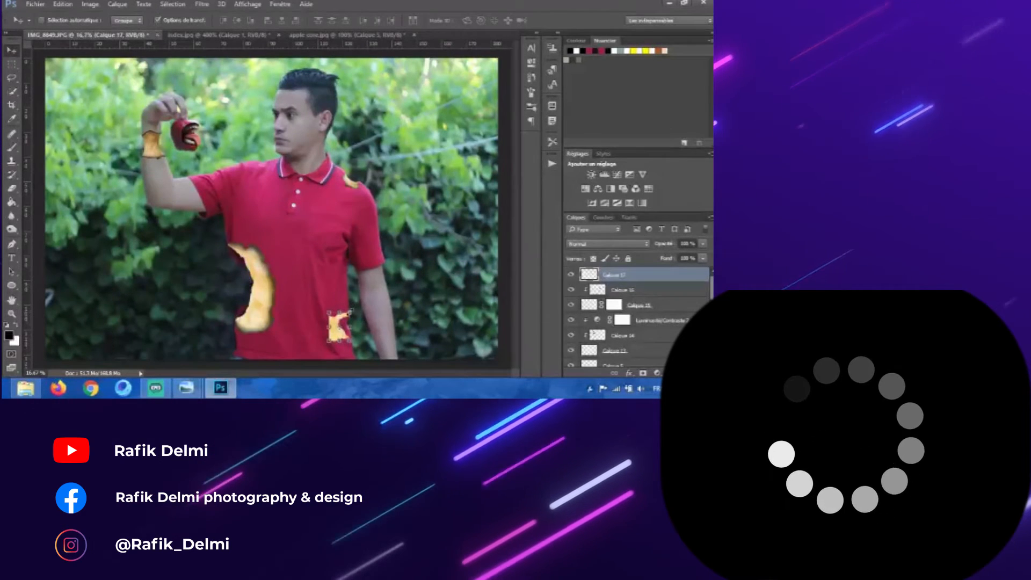
{"action": "left_click_drag", "start_coordinate": [350, 311], "coordinate": [380, 212]}
{"action": "left_click_drag", "start_coordinate": [406, 288], "coordinate": [344, 325]}
{"action": "key", "text": "Return"}
Step: Reposition the core half along the torso's right edge beside the arm and stretch it taller
{"action": "key", "text": "ctrl+plus"}
{"action": "key", "text": "ctrl+plus"}
{"action": "left_click_drag", "start_coordinate": [366, 276], "coordinate": [282, 132]}
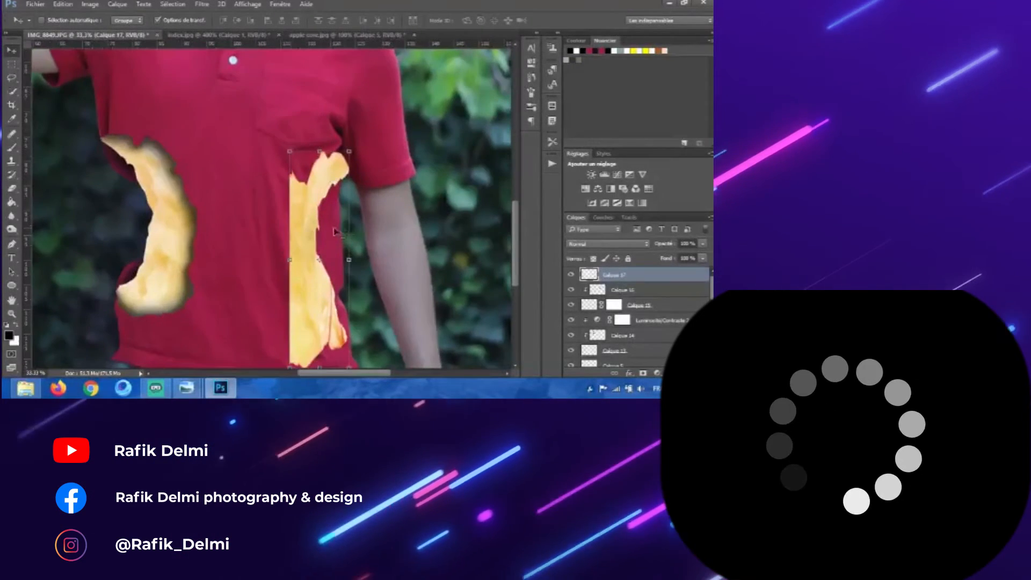
{"action": "left_click_drag", "start_coordinate": [350, 261], "coordinate": [324, 294]}
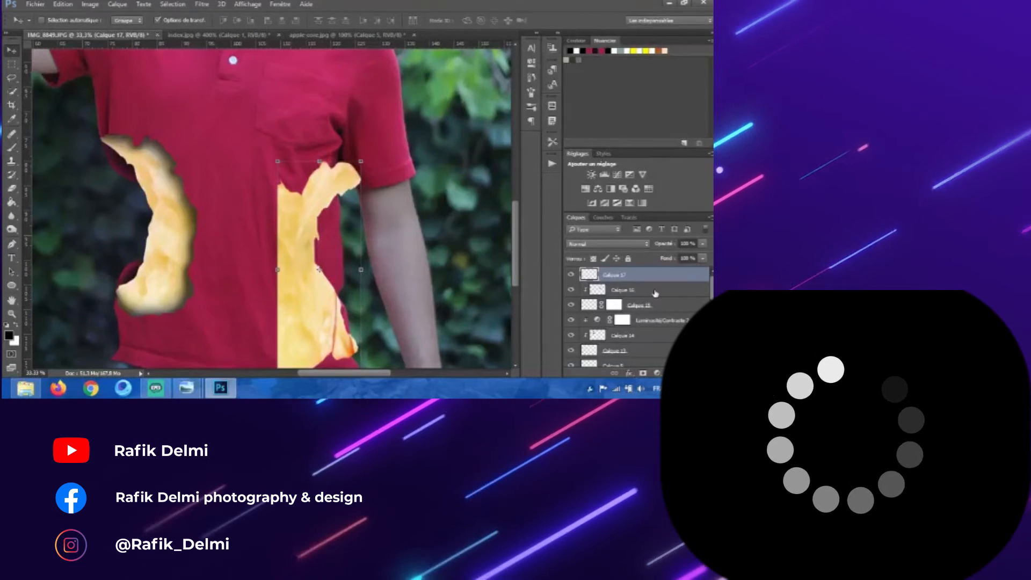
{"action": "key", "text": "Return"}
Step: Select the body layer's mask and paint along the torso's right side with a large brush
{"action": "scroll", "coordinate": [260, 237], "scroll_direction": "down", "scroll_amount": 1}
{"action": "scroll", "coordinate": [654, 335], "scroll_direction": "down", "scroll_amount": 2}
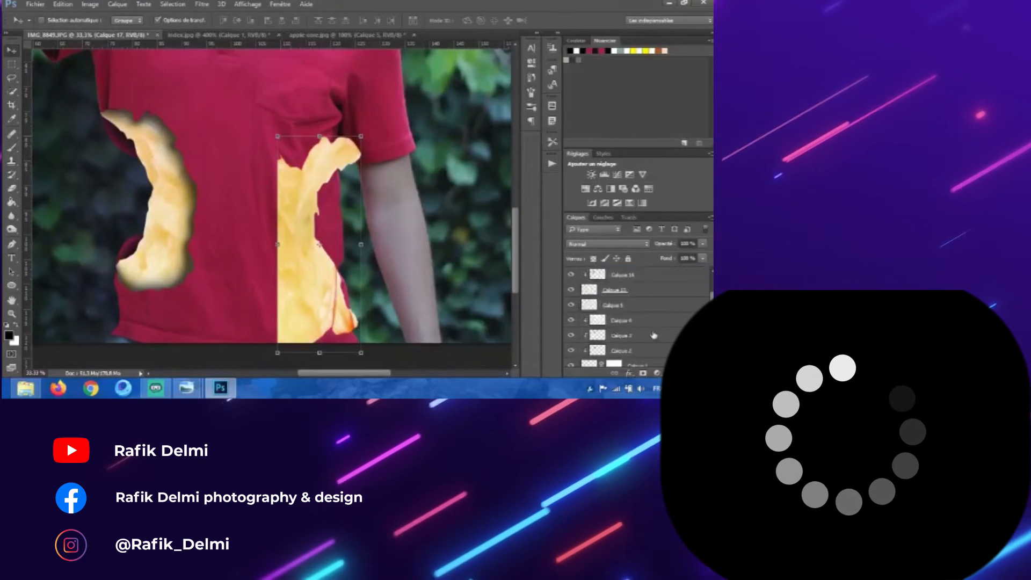
{"action": "scroll", "coordinate": [653, 336], "scroll_direction": "up", "scroll_amount": 1}
{"action": "left_click", "coordinate": [614, 321]}
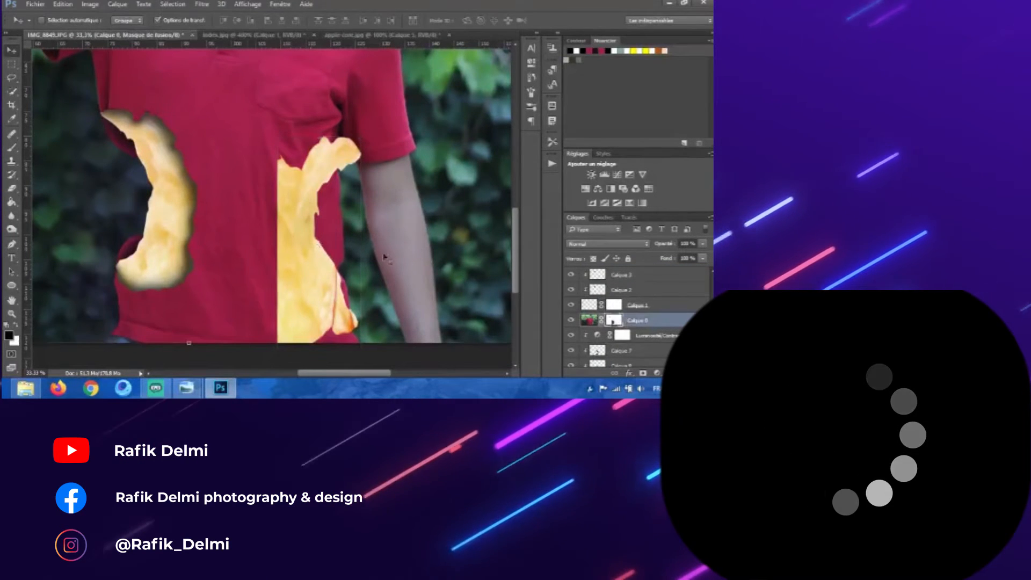
{"action": "left_click", "coordinate": [12, 148]}
{"action": "right_click", "coordinate": [203, 204], "text": "alt"}
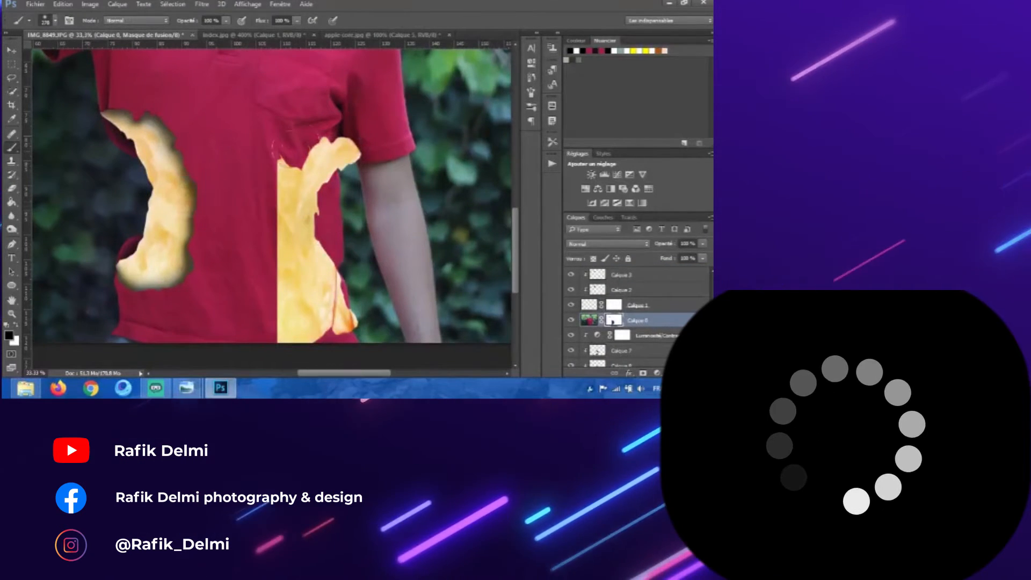
{"action": "left_click_drag", "start_coordinate": [345, 124], "coordinate": [325, 133]}
{"action": "right_click", "coordinate": [343, 204], "text": "alt"}
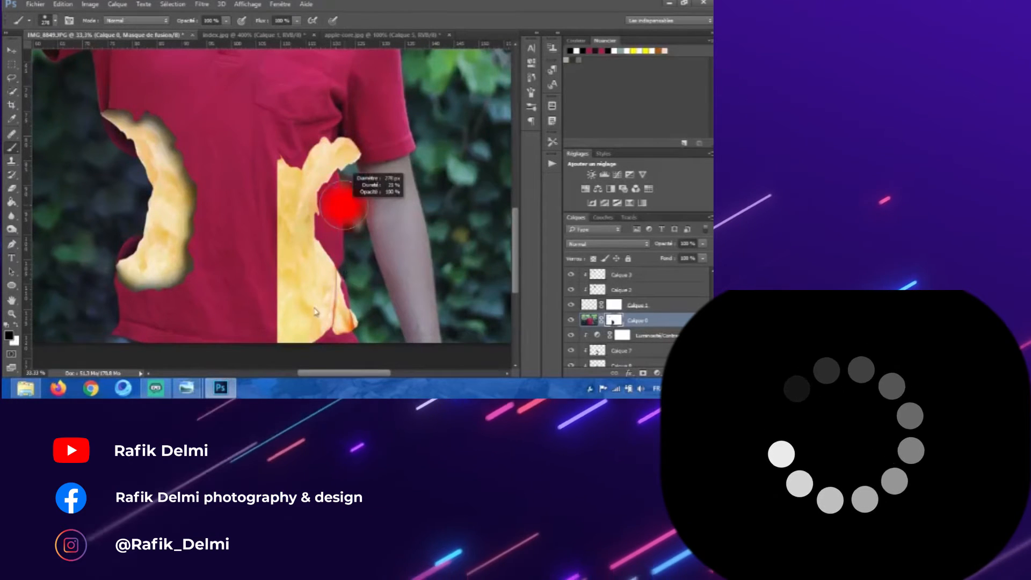
{"action": "right_click", "coordinate": [322, 167], "text": "alt"}
{"action": "mouse_move", "coordinate": [340, 185]}
{"action": "left_mouse_down"}
{"action": "mouse_move", "coordinate": [329, 187]}
{"action": "mouse_move", "coordinate": [338, 297]}
{"action": "left_mouse_up"}
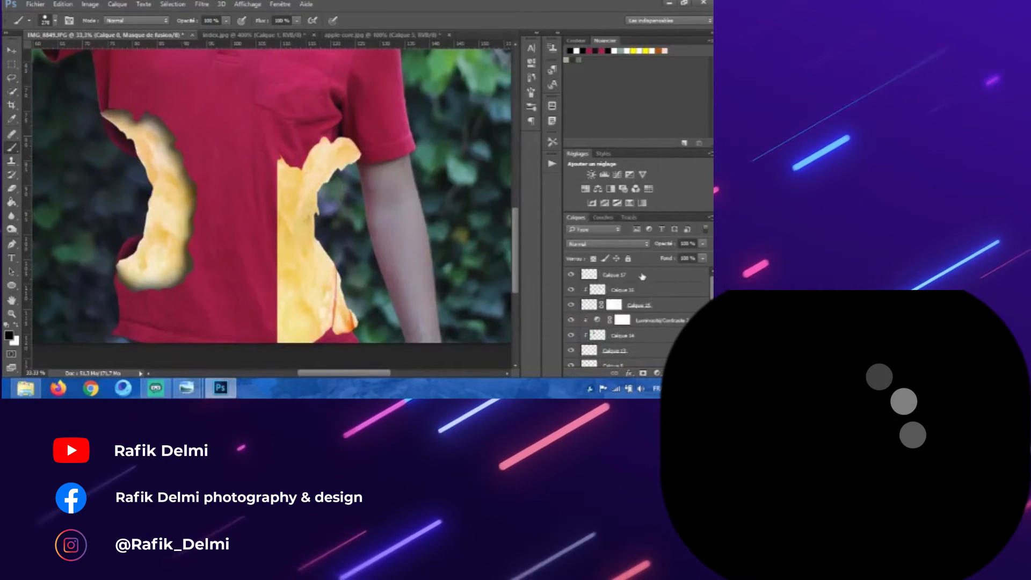
Step: Lasso the area left of the core half on its layer and mask out that part
{"action": "left_click", "coordinate": [642, 276]}
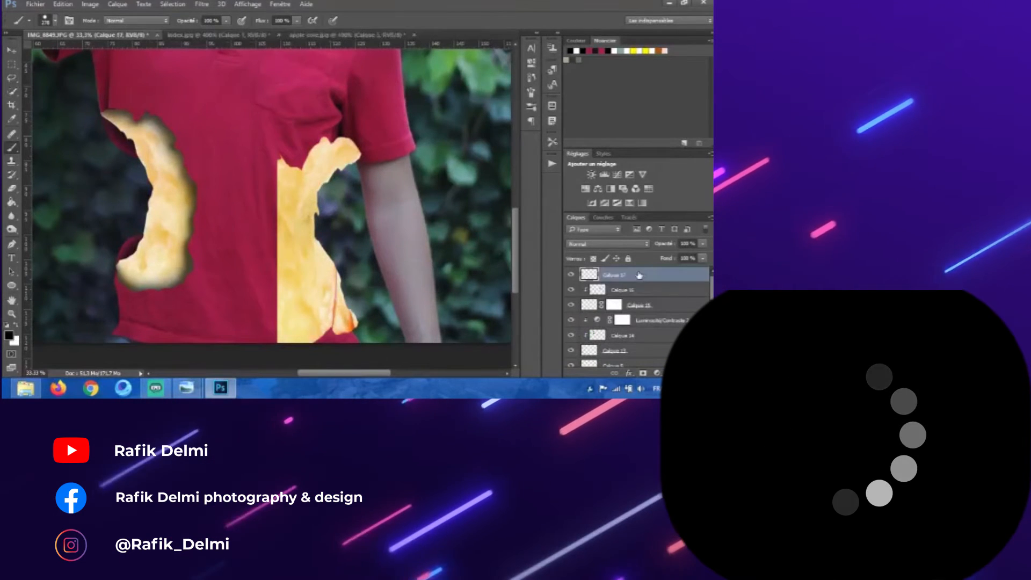
{"action": "key", "text": "l"}
{"action": "mouse_move", "coordinate": [323, 152]}
{"action": "left_mouse_down"}
{"action": "mouse_move", "coordinate": [302, 172]}
{"action": "mouse_move", "coordinate": [293, 206]}
{"action": "mouse_move", "coordinate": [283, 296]}
{"action": "mouse_move", "coordinate": [316, 354]}
{"action": "mouse_move", "coordinate": [242, 259]}
{"action": "mouse_move", "coordinate": [240, 134]}
{"action": "mouse_move", "coordinate": [313, 127]}
{"action": "left_mouse_up"}
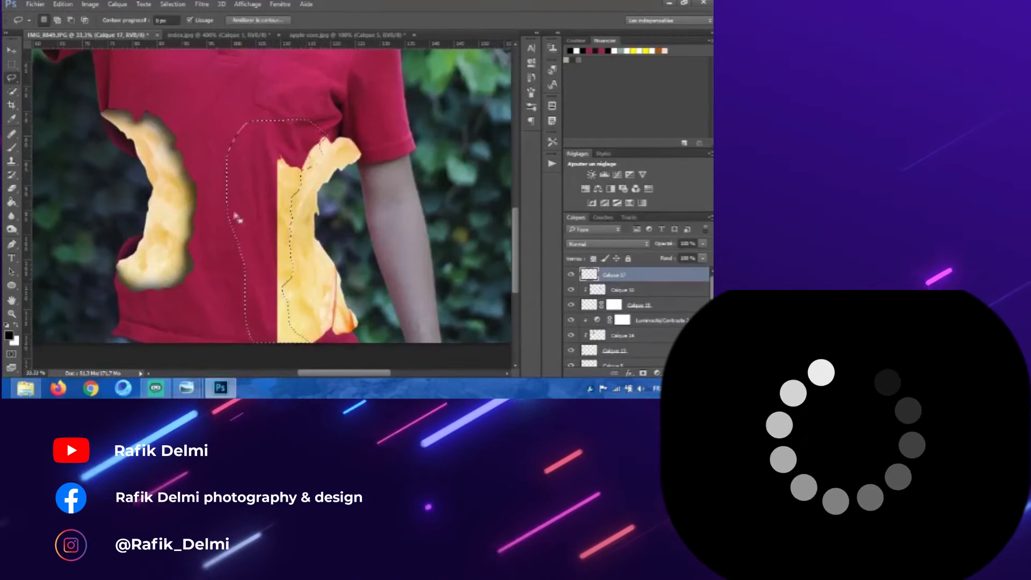
{"action": "right_click", "coordinate": [257, 170]}
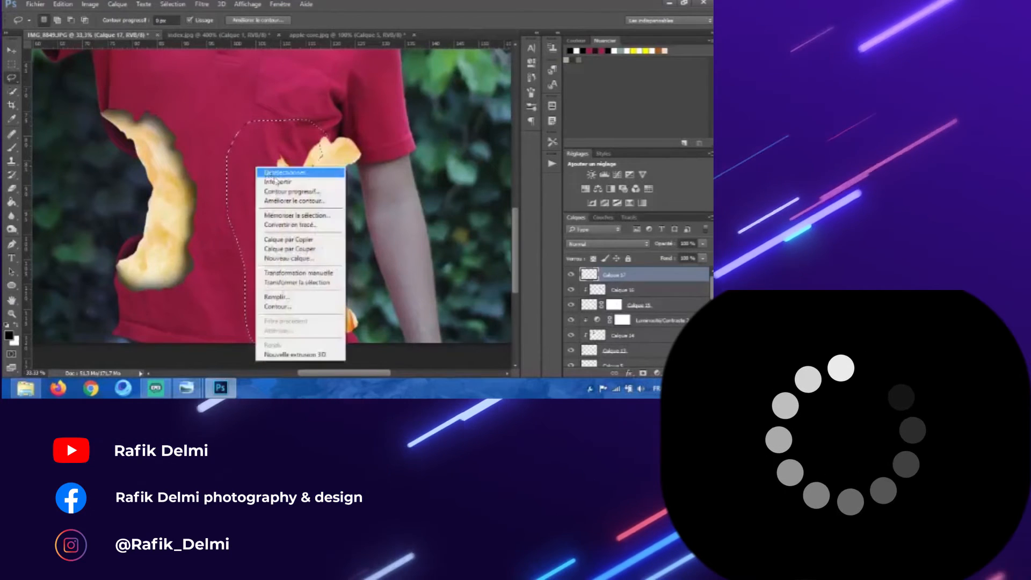
{"action": "left_click", "coordinate": [285, 178]}
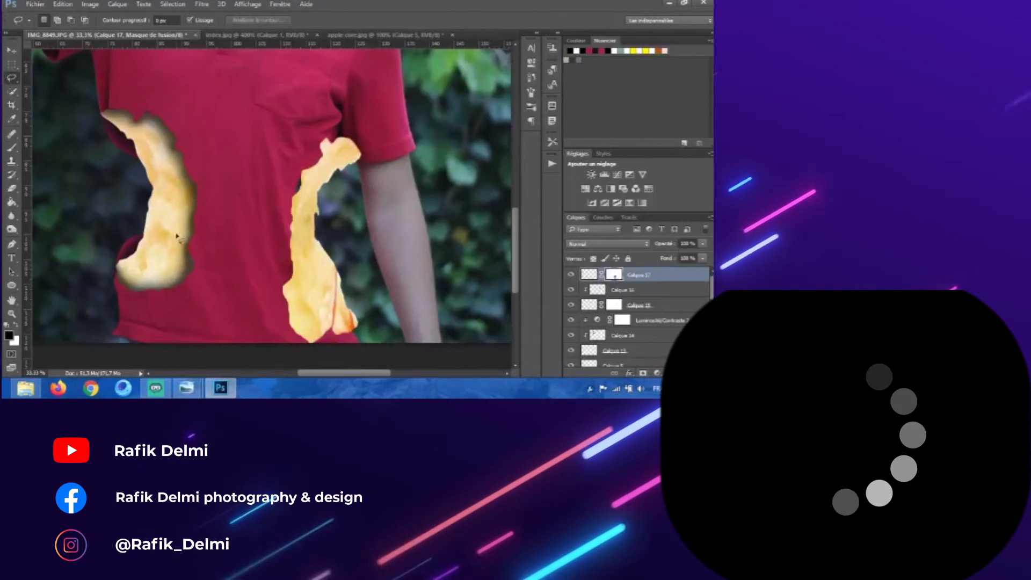
Step: Lower the core half layer's opacity to 46%
{"action": "scroll", "coordinate": [646, 335], "scroll_direction": "down", "scroll_amount": 1}
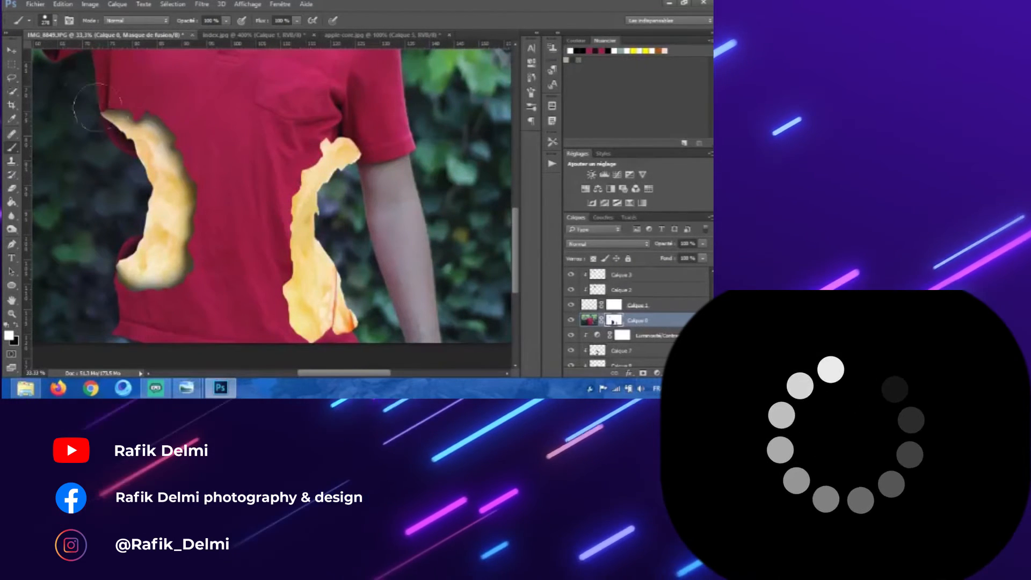
{"action": "scroll", "coordinate": [651, 277], "scroll_direction": "up", "scroll_amount": 3}
{"action": "left_click", "coordinate": [651, 277]}
{"action": "left_click_drag", "start_coordinate": [654, 243], "coordinate": [627, 243]}
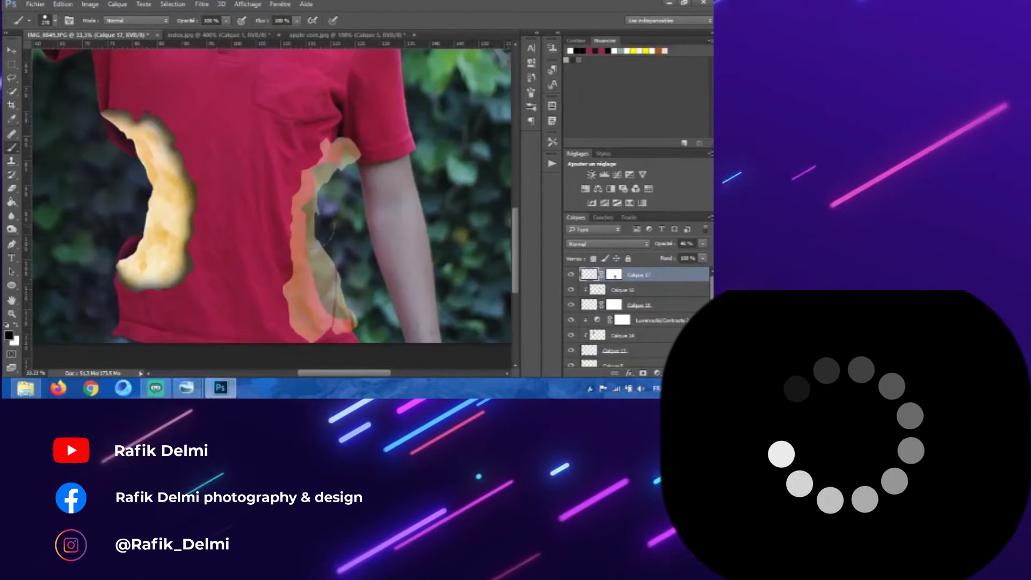
Step: Paint on the core half's layer mask with a soft brush to refine its edges
{"action": "left_click", "coordinate": [615, 275]}
{"action": "right_click", "coordinate": [279, 178]}
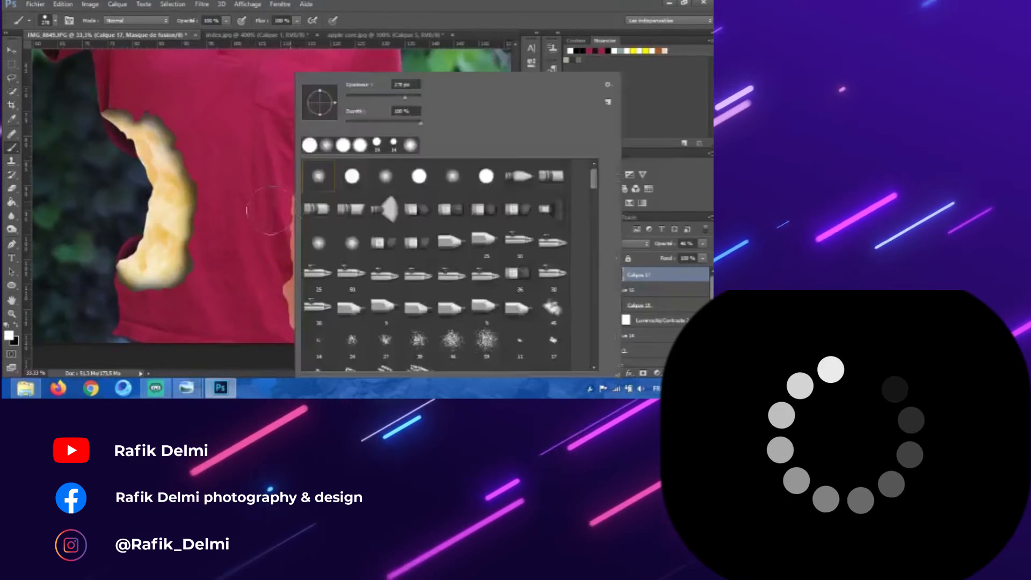
{"action": "left_click_drag", "start_coordinate": [280, 177], "coordinate": [273, 178]}
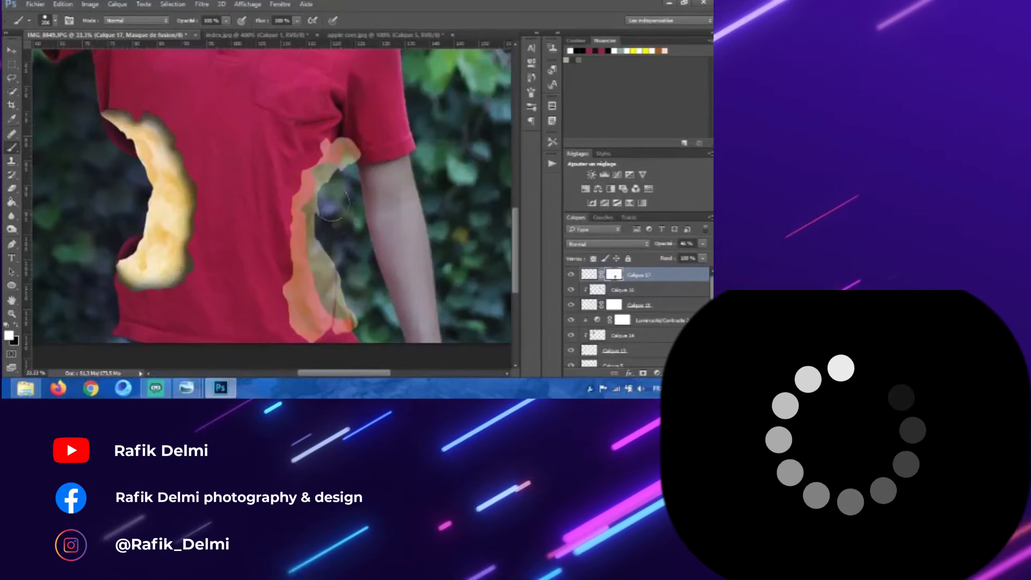
{"action": "right_click", "coordinate": [332, 204]}
{"action": "left_click", "coordinate": [331, 204]}
{"action": "right_click", "coordinate": [300, 197]}
{"action": "left_click", "coordinate": [297, 195]}
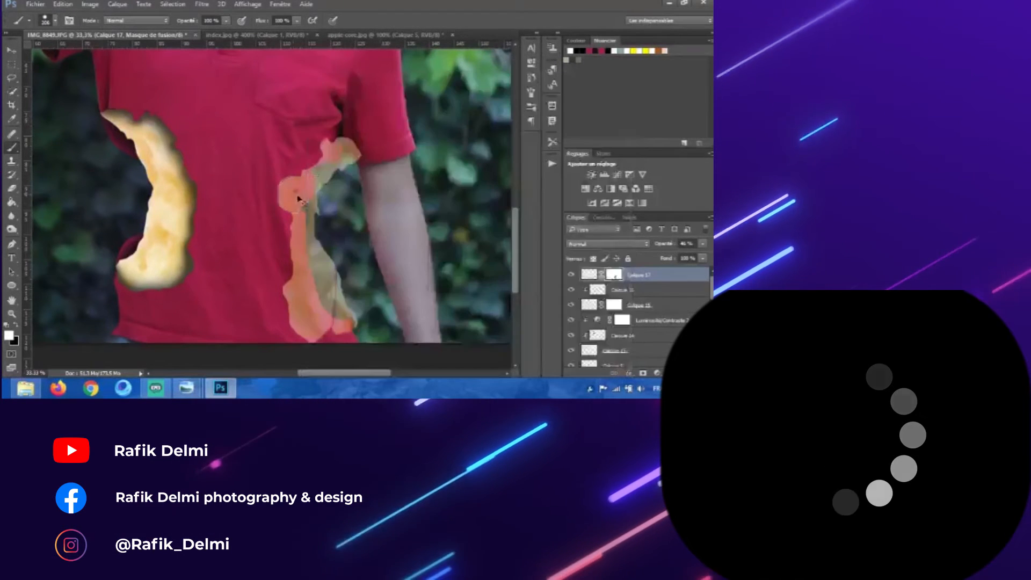
{"action": "left_click_drag", "start_coordinate": [343, 192], "coordinate": [323, 190]}
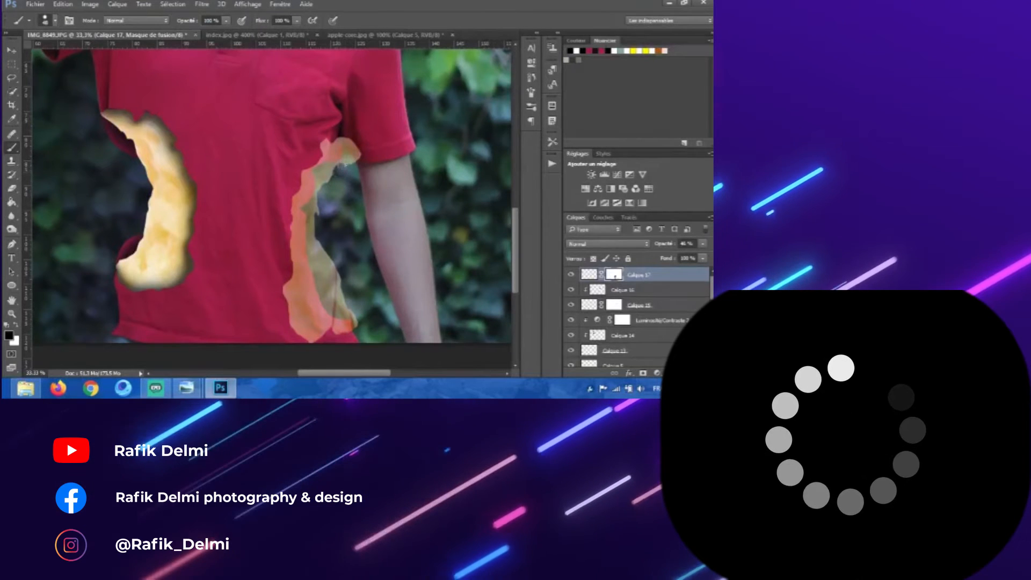
{"action": "mouse_move", "coordinate": [347, 159]}
{"action": "left_mouse_down"}
{"action": "mouse_move", "coordinate": [341, 141]}
{"action": "mouse_move", "coordinate": [326, 144]}
{"action": "mouse_move", "coordinate": [331, 151]}
{"action": "mouse_move", "coordinate": [352, 146]}
{"action": "left_mouse_up"}
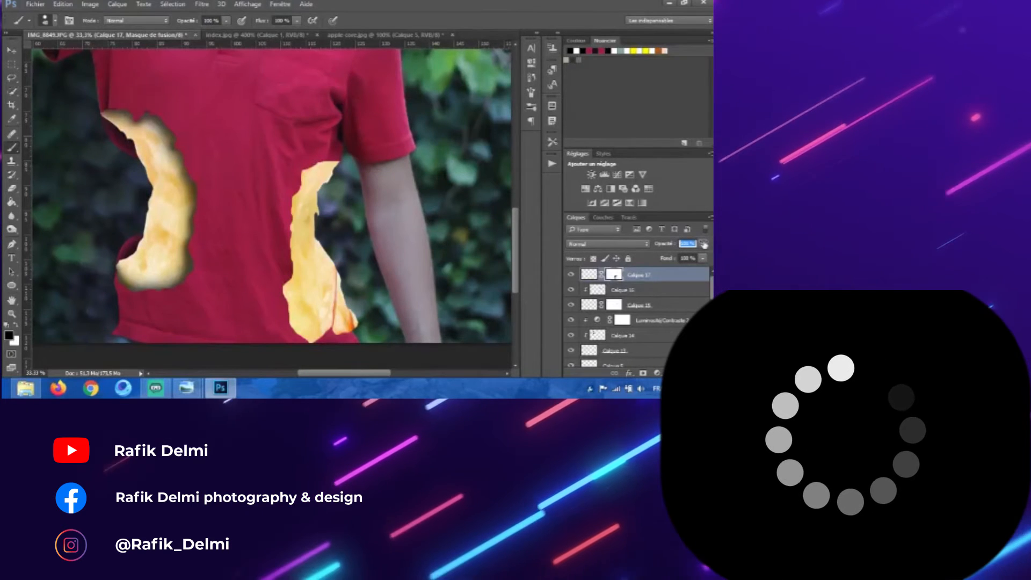
Step: Move the core half layer down the stack just above the photo and load its outline as a selection
{"action": "left_click_drag", "start_coordinate": [661, 277], "coordinate": [649, 354]}
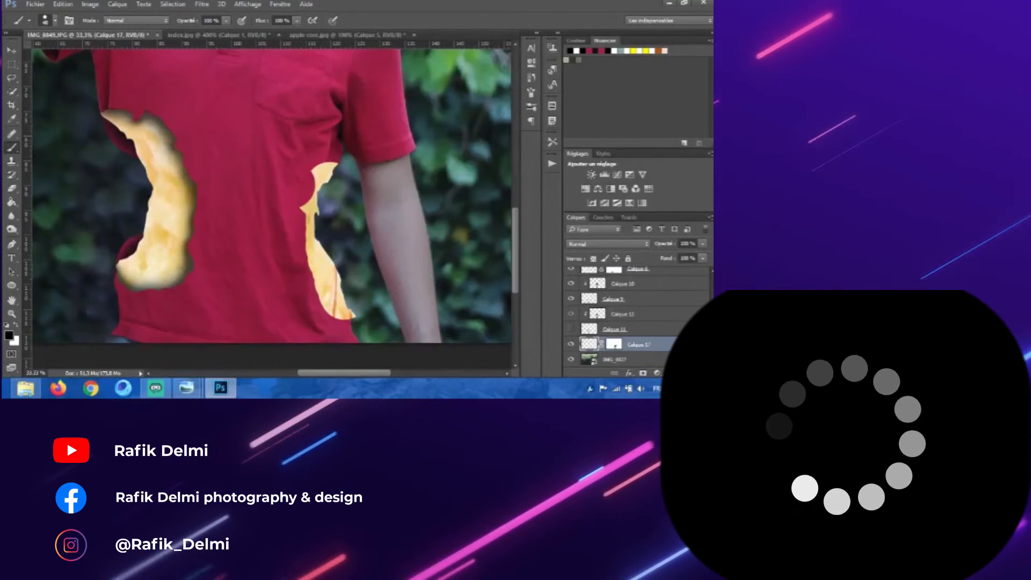
{"action": "left_click", "coordinate": [613, 346], "text": "ctrl"}
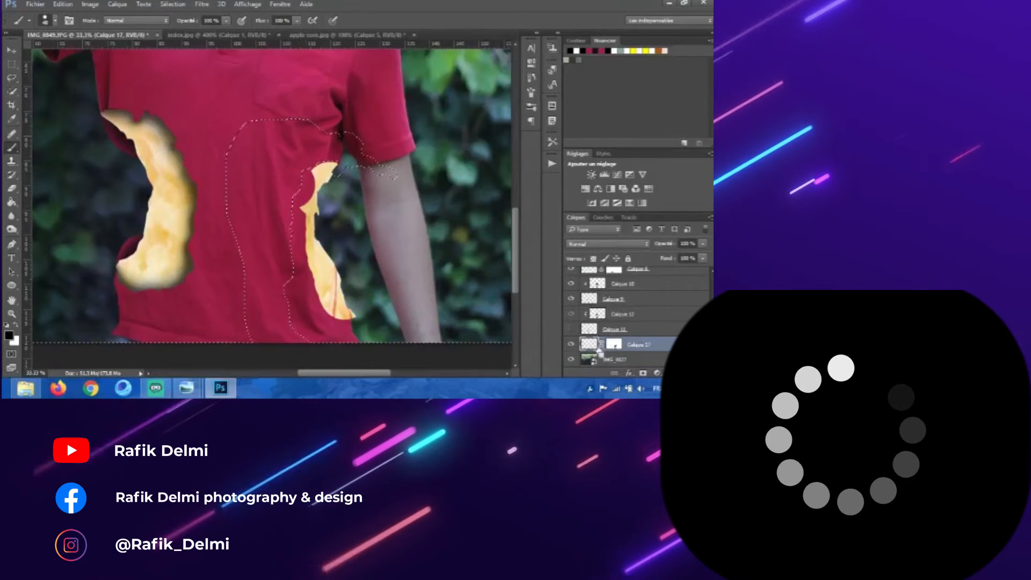
{"action": "left_click", "coordinate": [591, 346], "text": "ctrl"}
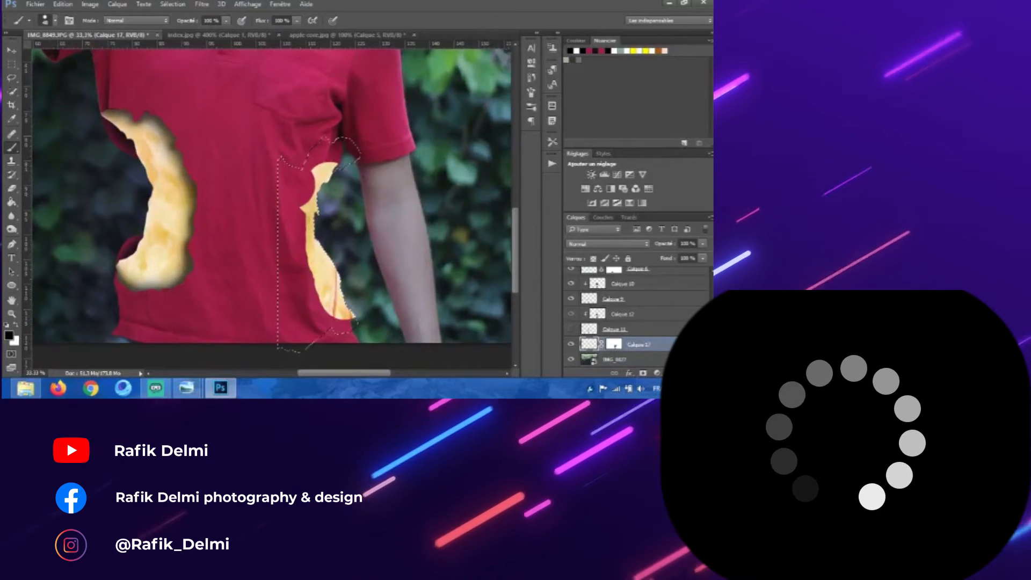
Step: Load the shirt layer's mask outline as a selection, reset the colours, and invert the selection
{"action": "scroll", "coordinate": [614, 344], "scroll_direction": "up", "scroll_amount": 1}
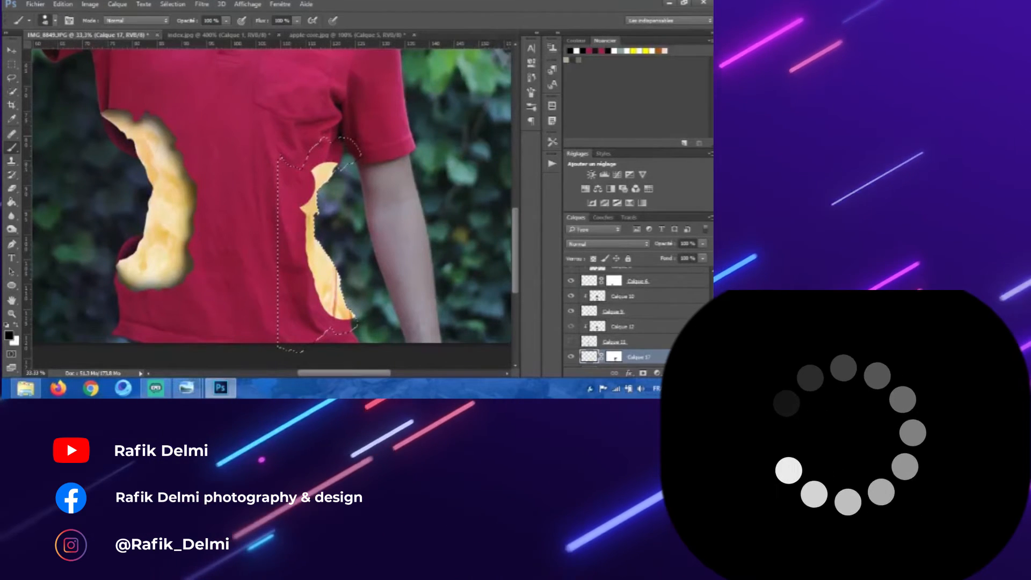
{"action": "scroll", "coordinate": [604, 354], "scroll_direction": "up", "scroll_amount": 6}
{"action": "left_click", "coordinate": [650, 317]}
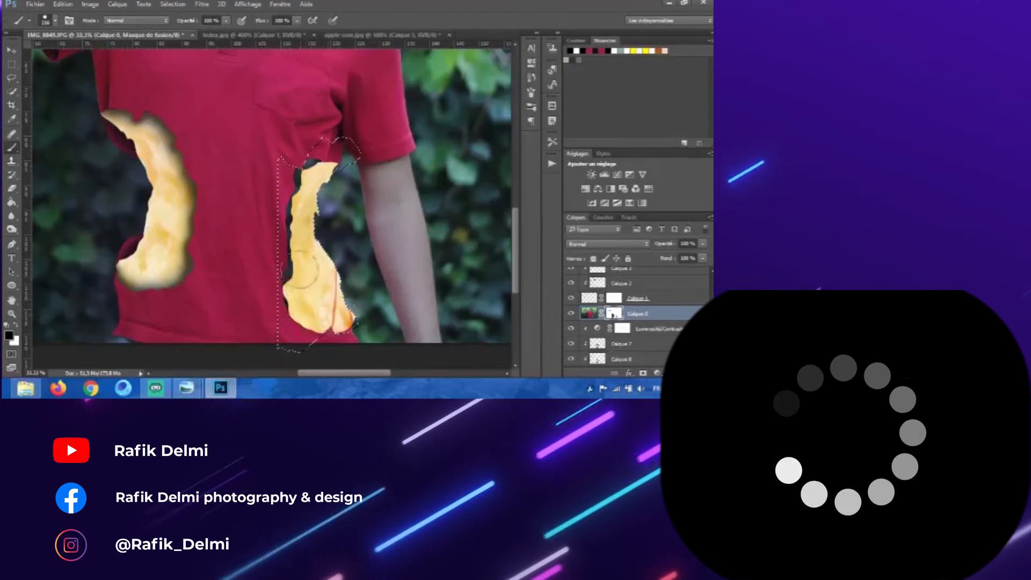
{"action": "scroll", "coordinate": [614, 315], "scroll_direction": "down", "scroll_amount": 5}
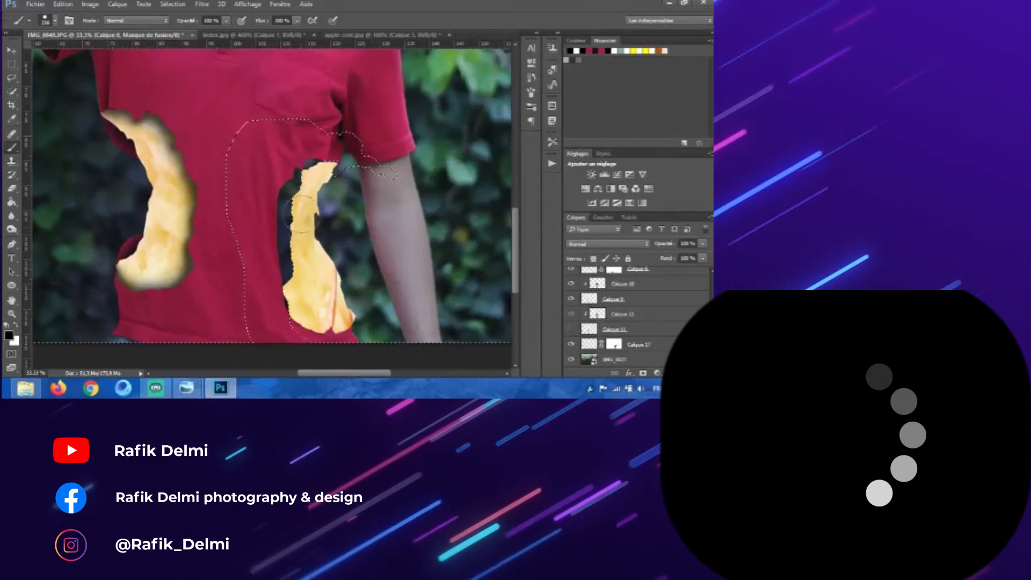
{"action": "left_click", "coordinate": [17, 324]}
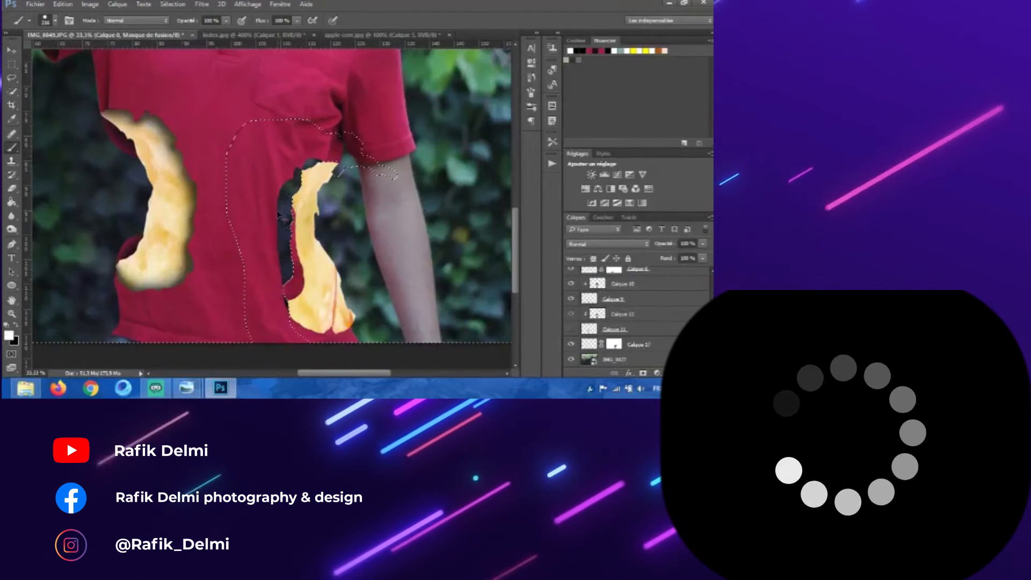
{"action": "key", "text": "m"}
{"action": "right_click", "coordinate": [322, 120]}
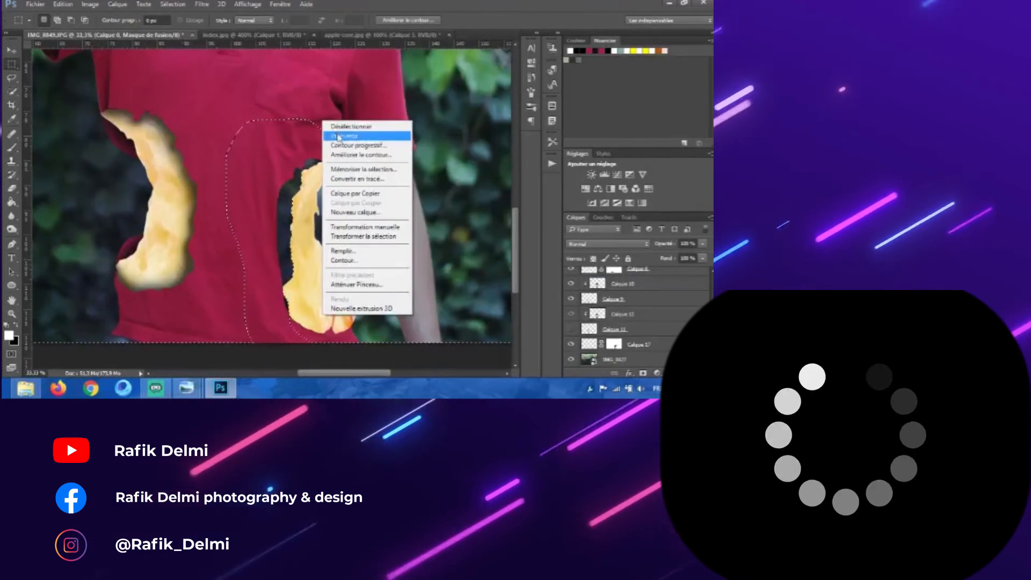
{"action": "left_click", "coordinate": [341, 136]}
Step: Paint on the shirt layer's mask to restore the shirt beside the core half, then deselect
{"action": "key", "text": "b"}
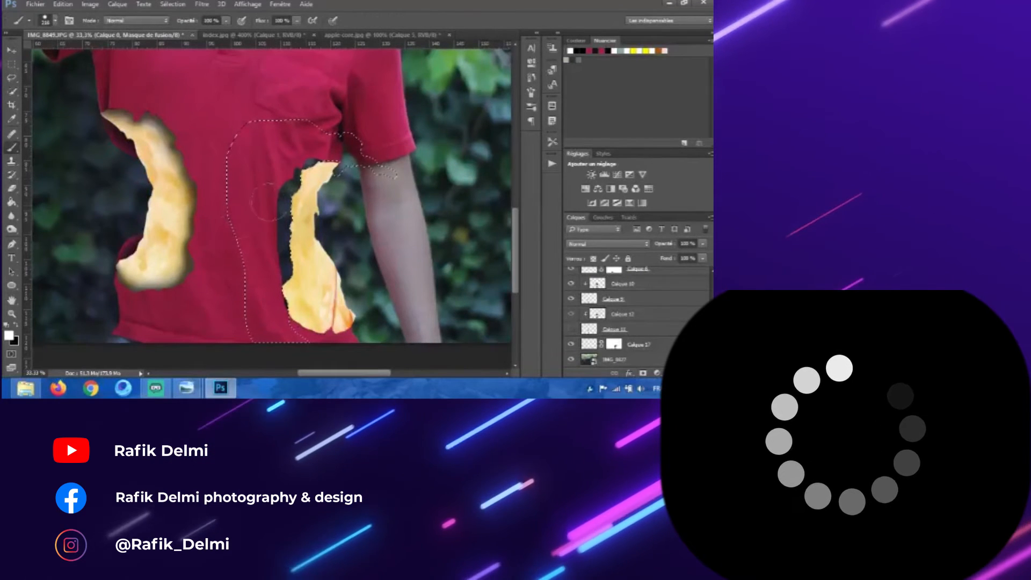
{"action": "mouse_move", "coordinate": [293, 187]}
{"action": "left_mouse_down"}
{"action": "mouse_move", "coordinate": [305, 170]}
{"action": "mouse_move", "coordinate": [270, 306]}
{"action": "left_mouse_up"}
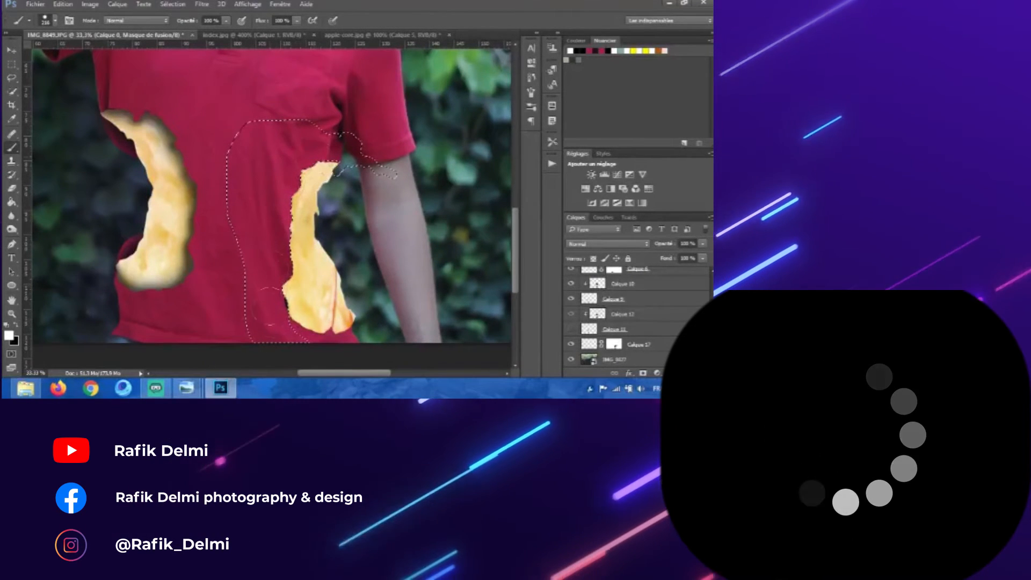
{"action": "left_click", "coordinate": [12, 65]}
{"action": "right_click", "coordinate": [333, 130]}
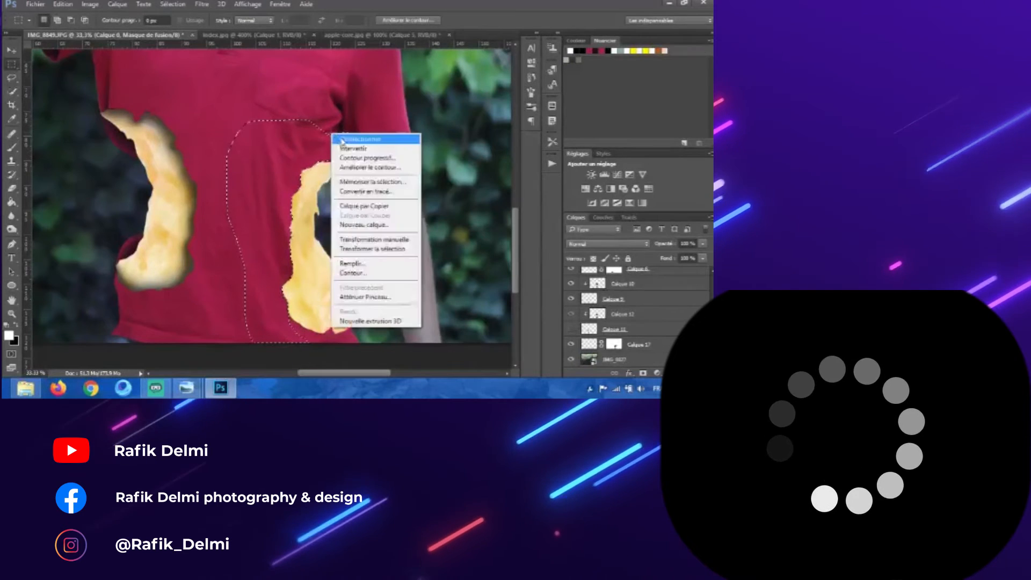
{"action": "left_click", "coordinate": [349, 142]}
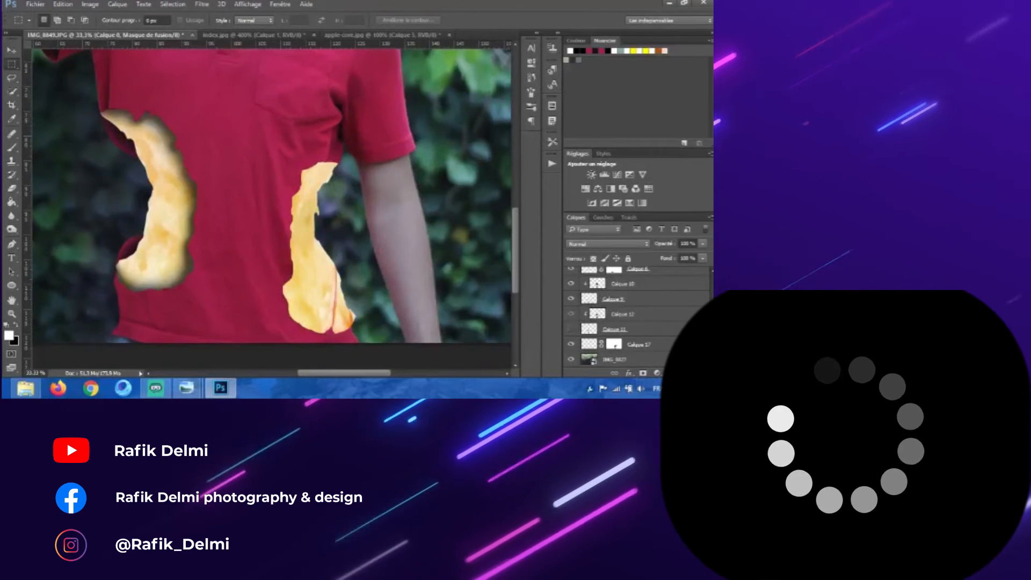
Step: Add a new layer above the core half and brush dark shading around the core halves
{"action": "left_click", "coordinate": [662, 348]}
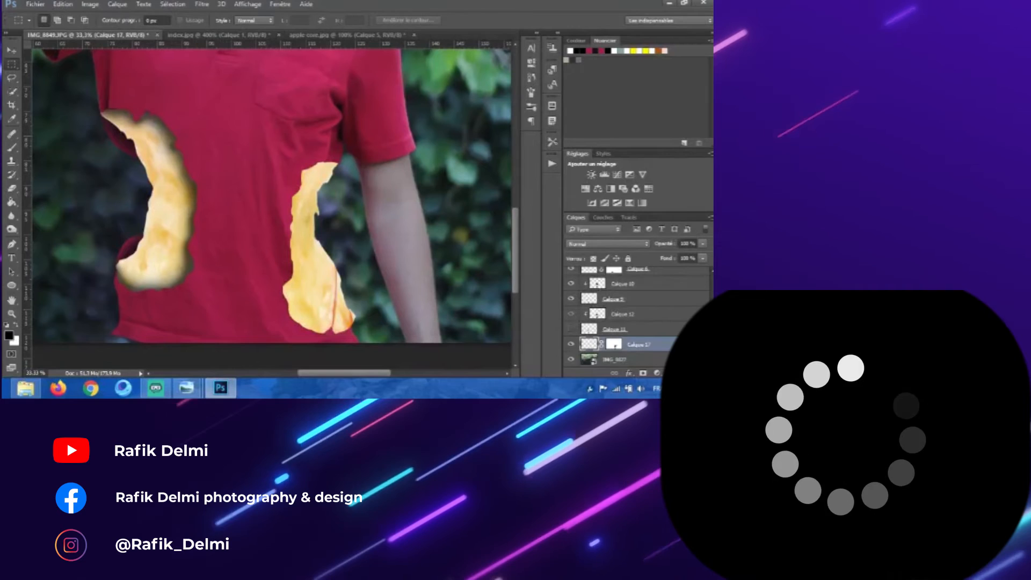
{"action": "left_click", "coordinate": [12, 148]}
{"action": "mouse_move", "coordinate": [235, 194]}
{"action": "left_mouse_down"}
{"action": "mouse_move", "coordinate": [243, 198]}
{"action": "mouse_move", "coordinate": [222, 88]}
{"action": "left_mouse_up"}
{"action": "left_click_drag", "start_coordinate": [281, 184], "coordinate": [250, 90]}
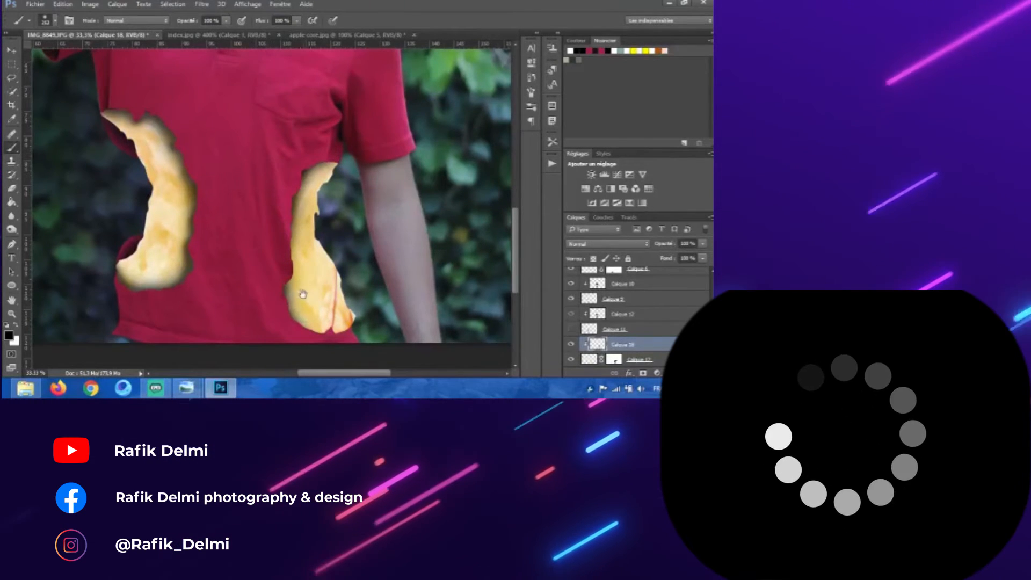
{"action": "left_click_drag", "start_coordinate": [303, 294], "coordinate": [293, 271]}
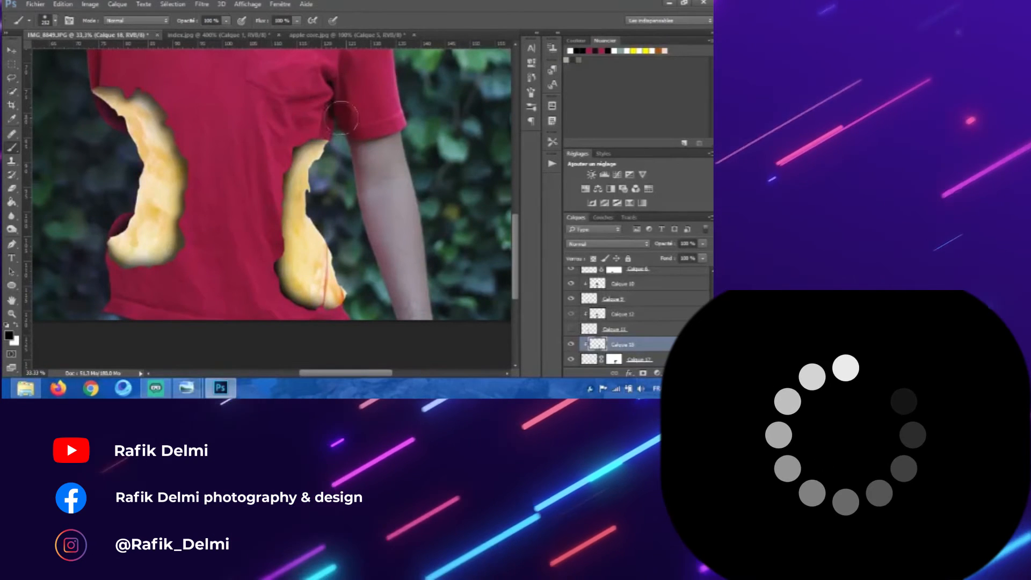
Step: Paint on the core half layer's mask with the brush to refine its lower edge, swapping colours afterward
{"action": "left_click", "coordinate": [11, 52]}
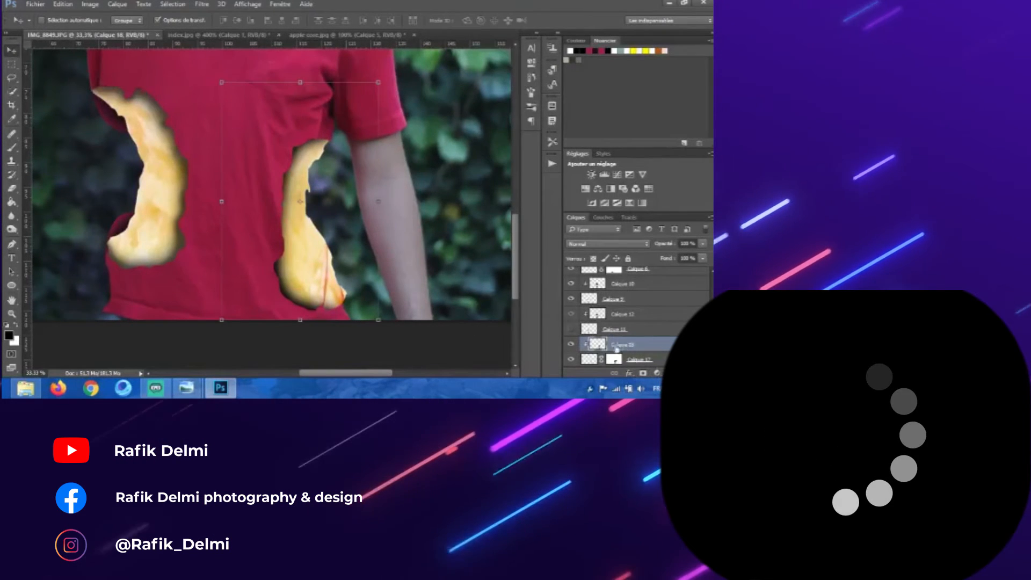
{"action": "left_click", "coordinate": [618, 359]}
{"action": "left_click", "coordinate": [12, 147]}
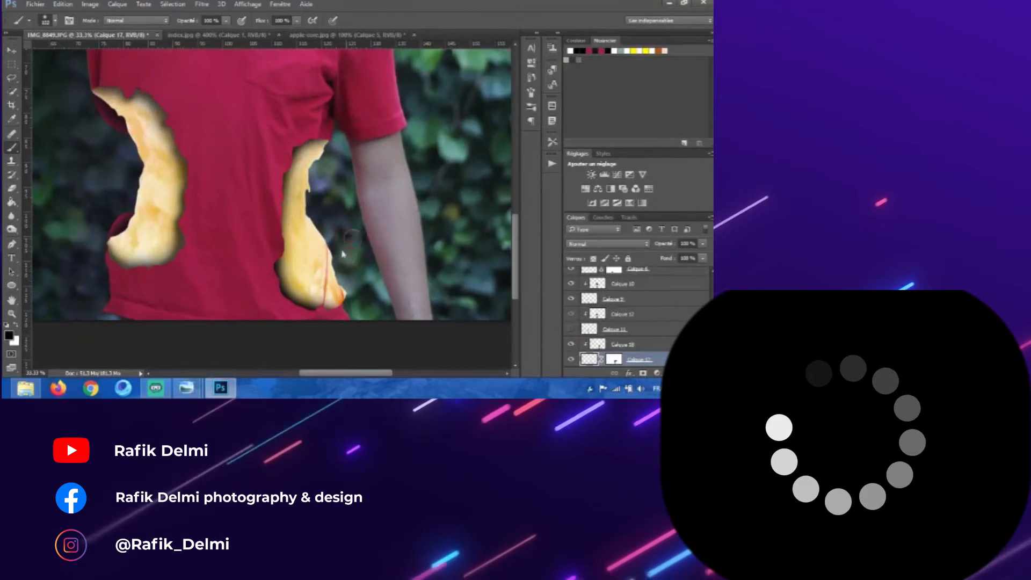
{"action": "key", "text": "ctrl+z"}
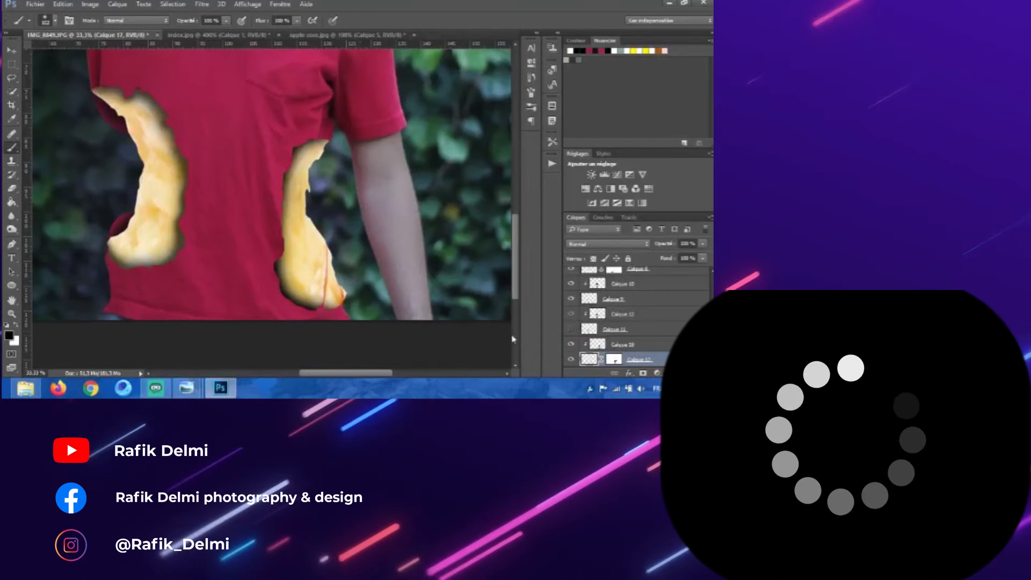
{"action": "left_click", "coordinate": [615, 359]}
{"action": "mouse_move", "coordinate": [414, 260]}
{"action": "left_mouse_down"}
{"action": "mouse_move", "coordinate": [430, 312]}
{"action": "mouse_move", "coordinate": [422, 315]}
{"action": "left_mouse_up"}
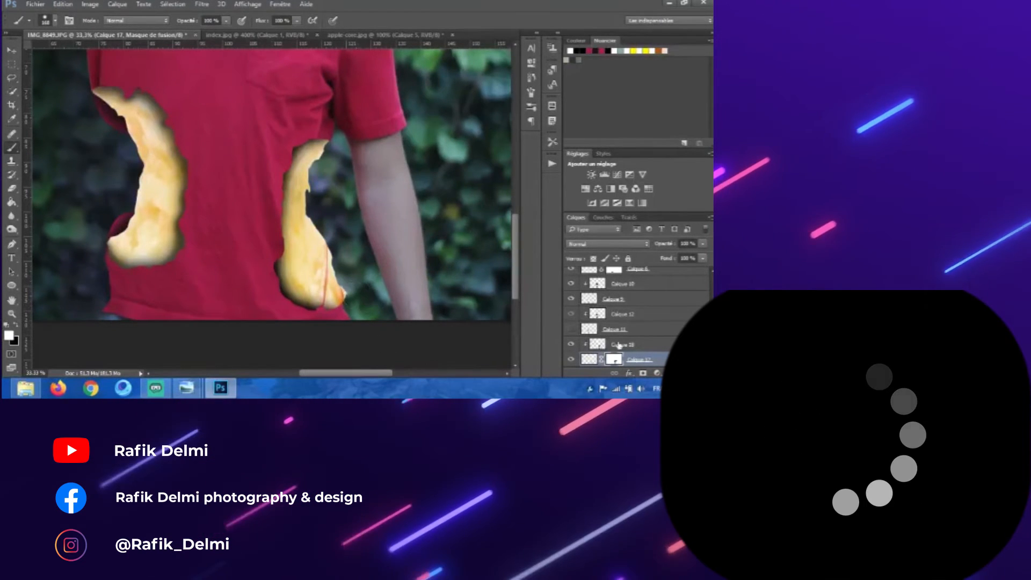
{"action": "left_click", "coordinate": [15, 326]}
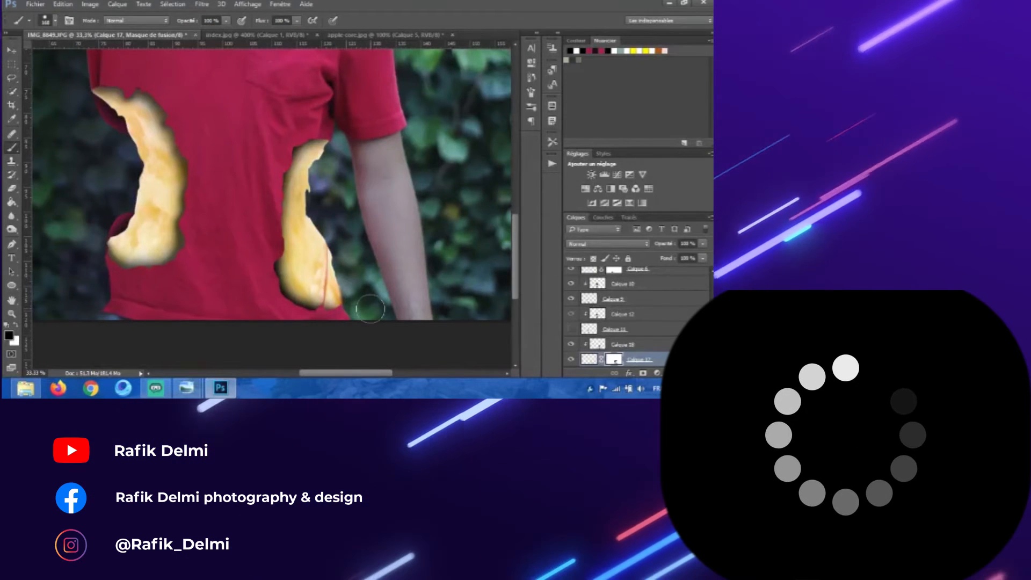
Step: Brush more shading on the new shading layer and lower its opacity to 67%
{"action": "left_click", "coordinate": [9, 52]}
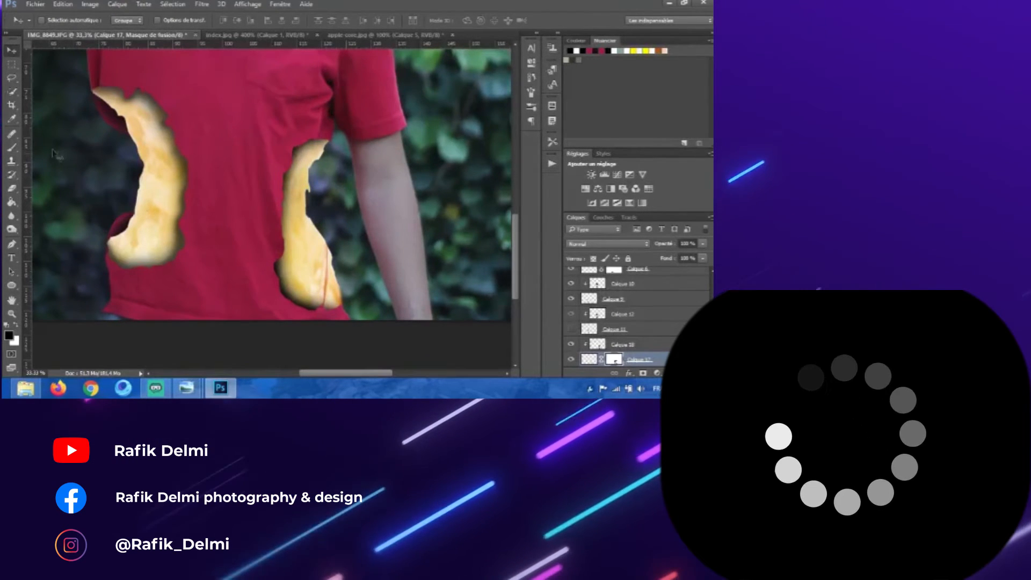
{"action": "mouse_move", "coordinate": [334, 251]}
{"action": "left_mouse_down"}
{"action": "mouse_move", "coordinate": [346, 258]}
{"action": "mouse_move", "coordinate": [325, 194]}
{"action": "left_mouse_up"}
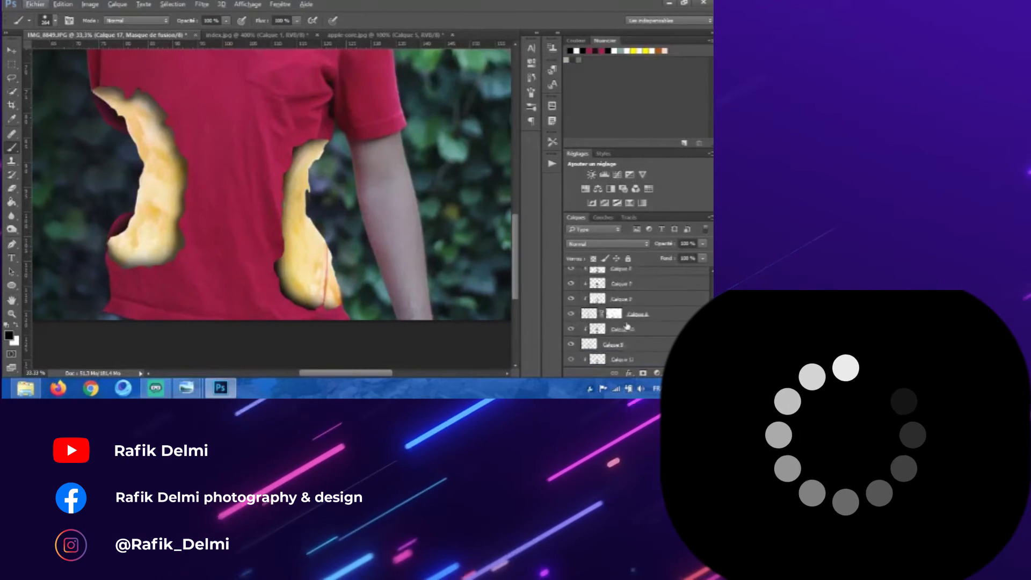
{"action": "scroll", "coordinate": [627, 325], "scroll_direction": "down", "scroll_amount": 3}
{"action": "left_click", "coordinate": [623, 330]}
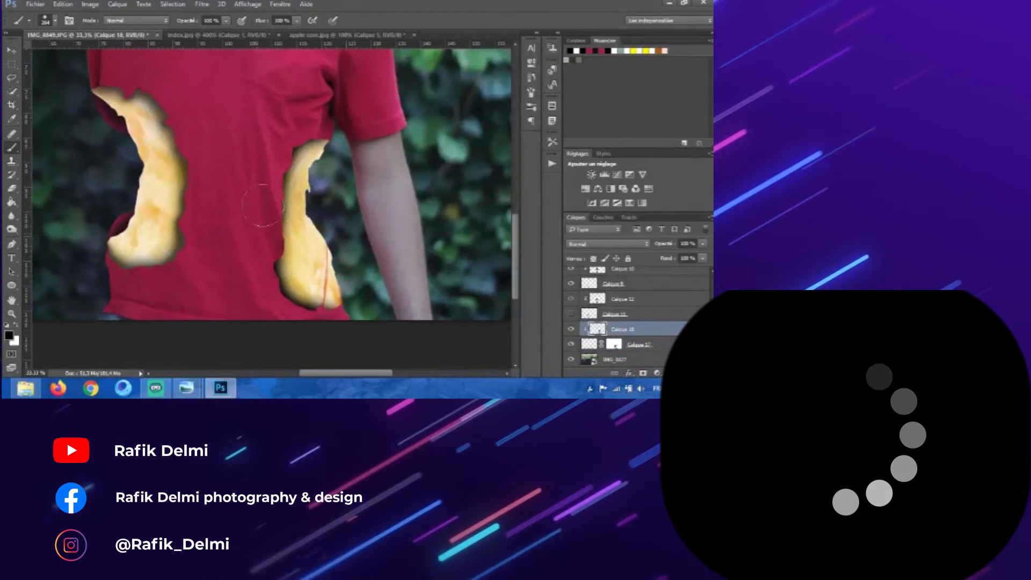
{"action": "left_click_drag", "start_coordinate": [263, 205], "coordinate": [263, 228]}
{"action": "left_click_drag", "start_coordinate": [666, 244], "coordinate": [645, 244]}
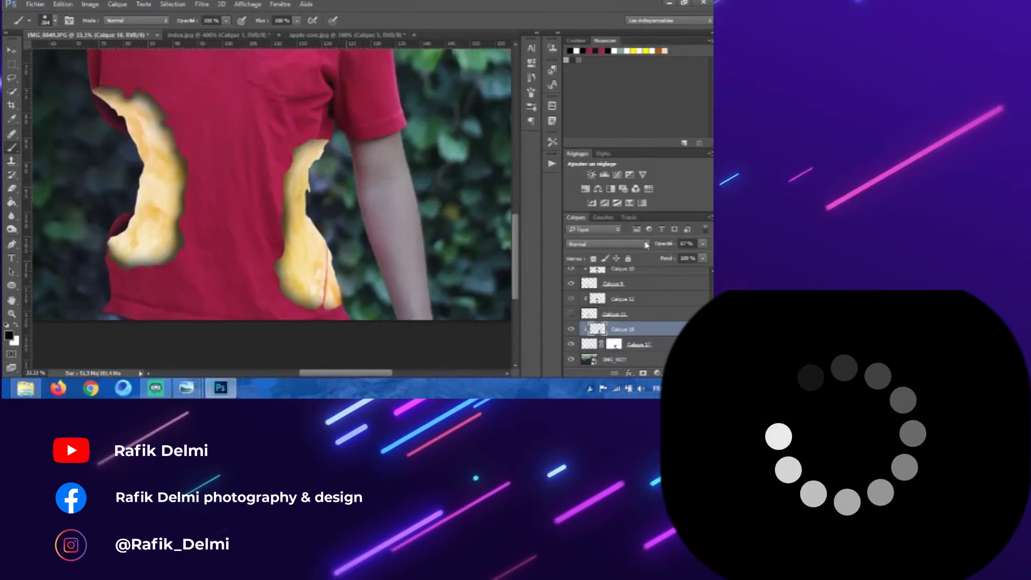
Step: Draw a pen path at the top of the core half and turn it into a selection
{"action": "key", "text": "p"}
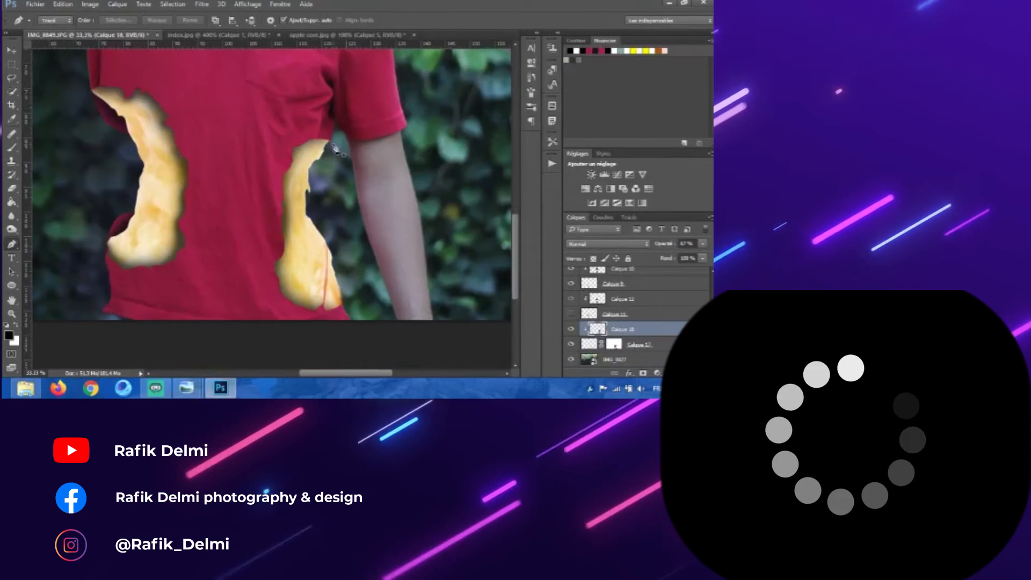
{"action": "left_click", "coordinate": [330, 143]}
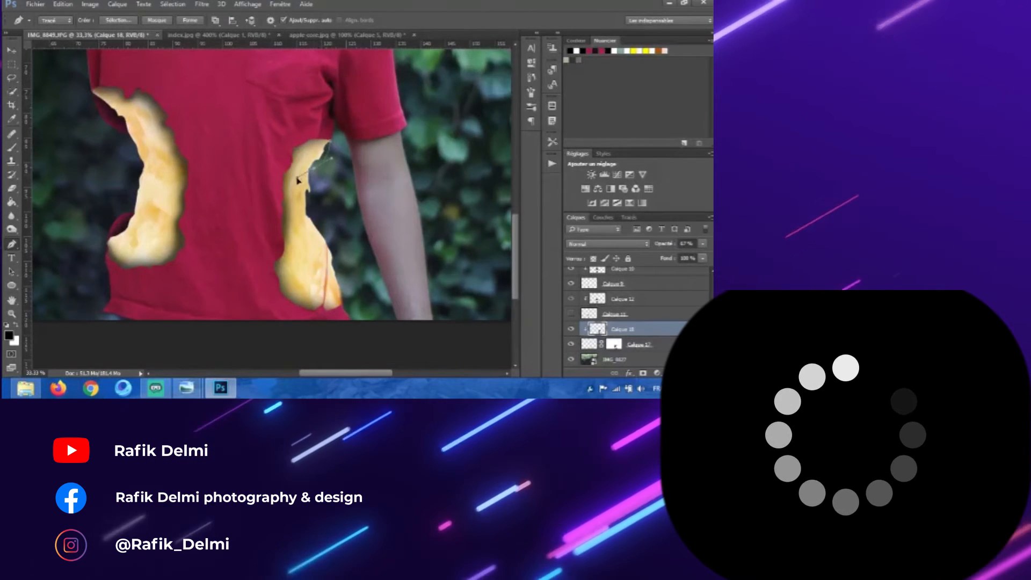
{"action": "right_click", "coordinate": [324, 147]}
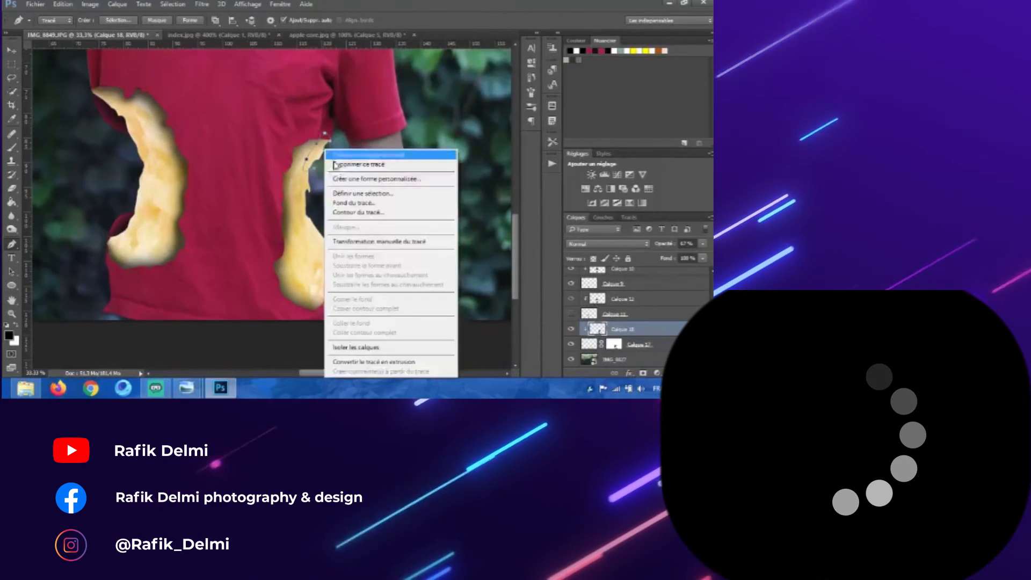
{"action": "left_click", "coordinate": [371, 193]}
{"action": "key", "text": "Return"}
{"action": "key", "text": "v"}
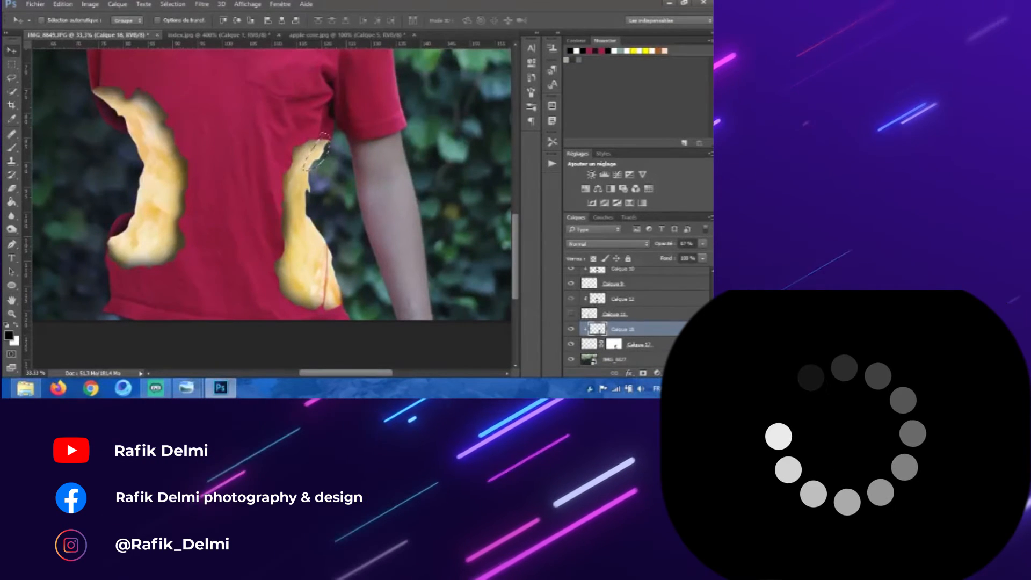
Step: Add a new layer below the core half layer, fill the selection with the shirt's red, and deselect
{"action": "left_click", "coordinate": [685, 373]}
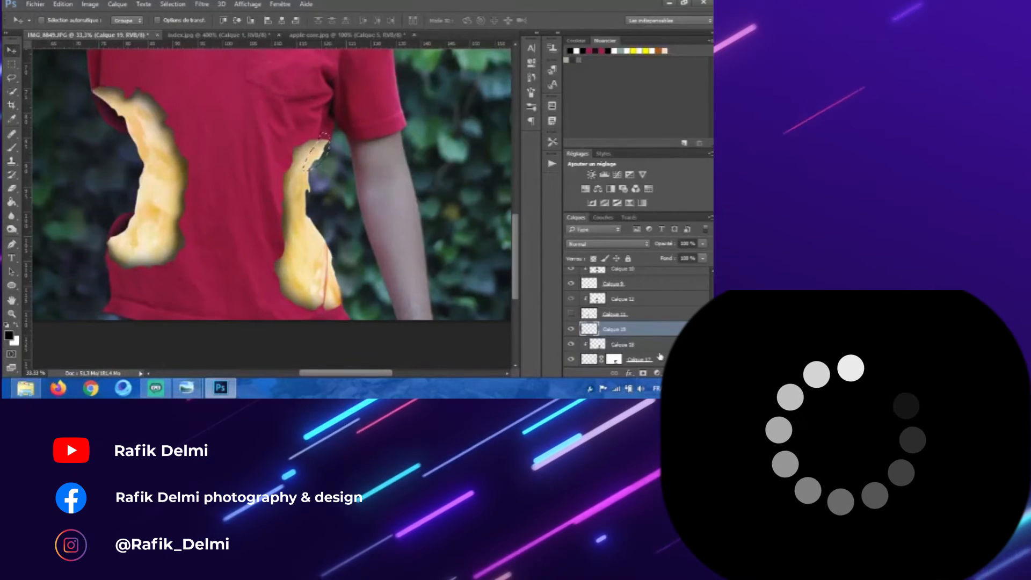
{"action": "left_click_drag", "start_coordinate": [618, 323], "coordinate": [633, 353]}
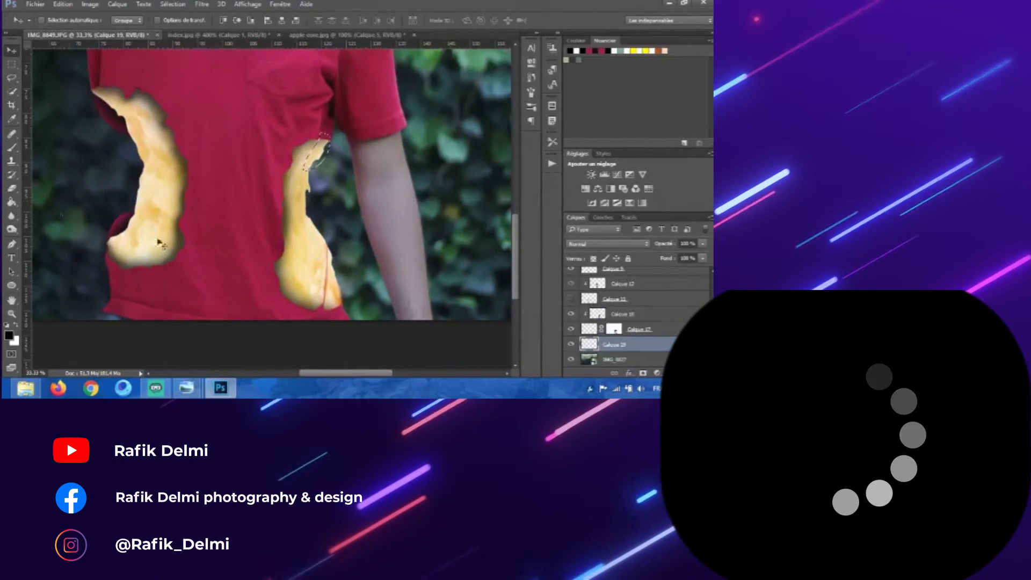
{"action": "left_click", "coordinate": [12, 202]}
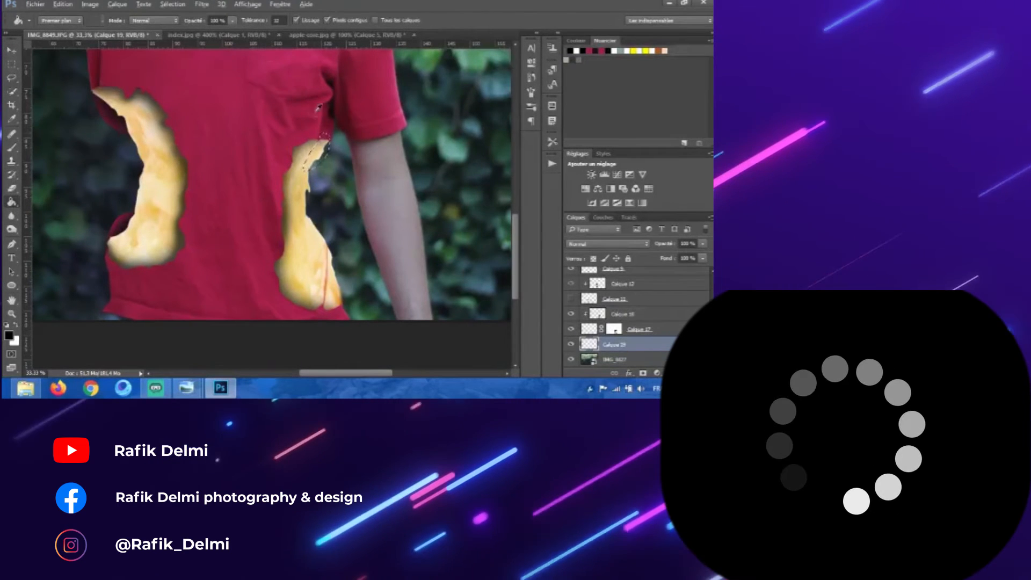
{"action": "left_click", "coordinate": [322, 157], "text": "alt"}
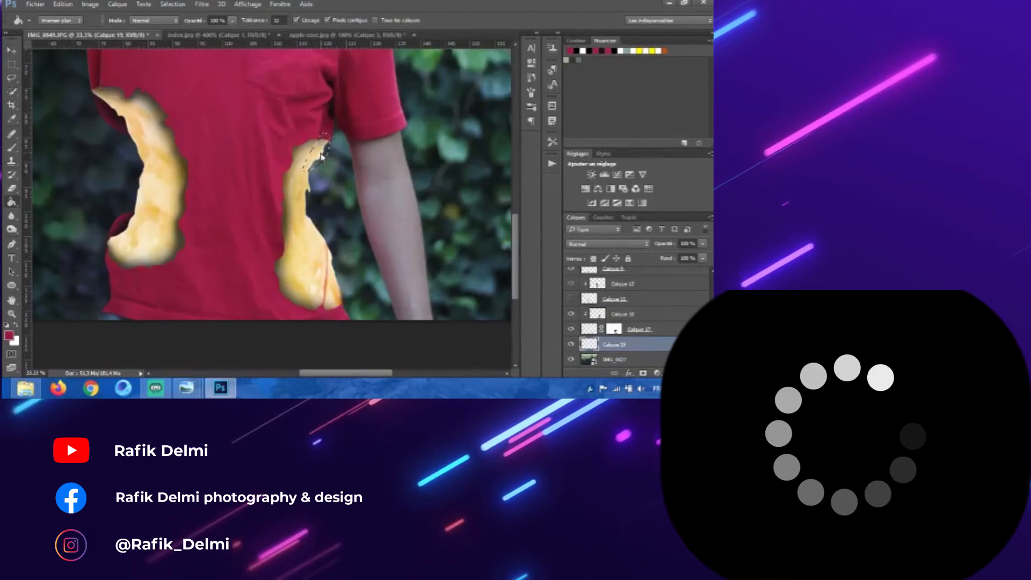
{"action": "left_click", "coordinate": [12, 78]}
{"action": "right_click", "coordinate": [140, 92]}
{"action": "left_click", "coordinate": [146, 98]}
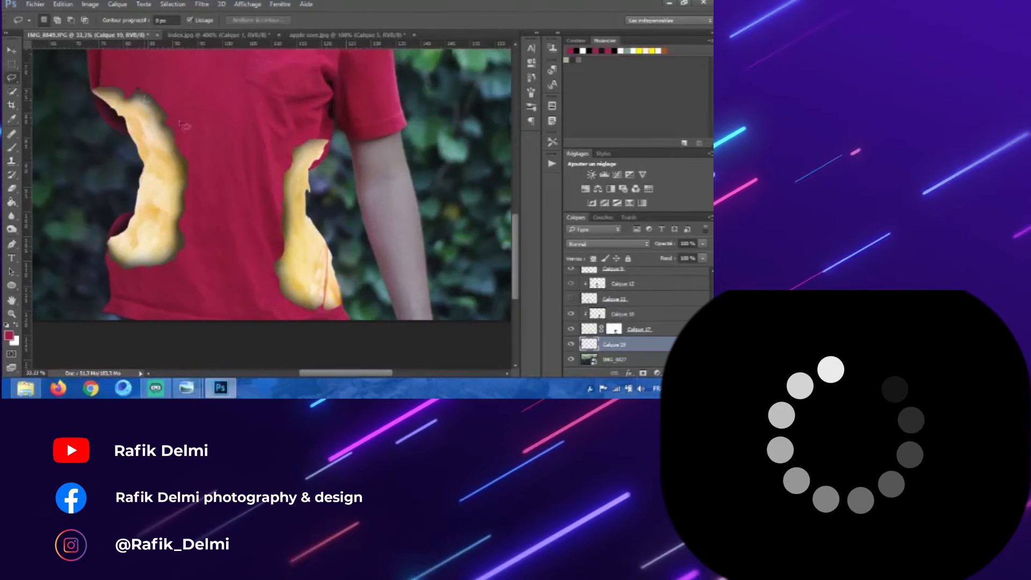
Step: Add another new layer and clip it to the red fill layer beneath
{"action": "key", "text": "p"}
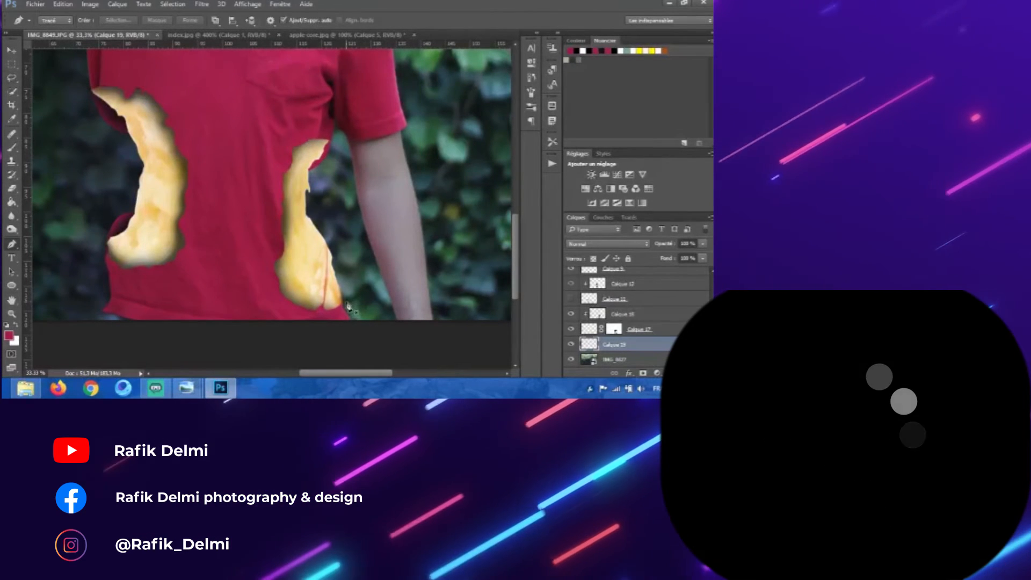
{"action": "left_click_drag", "start_coordinate": [325, 263], "coordinate": [295, 275]}
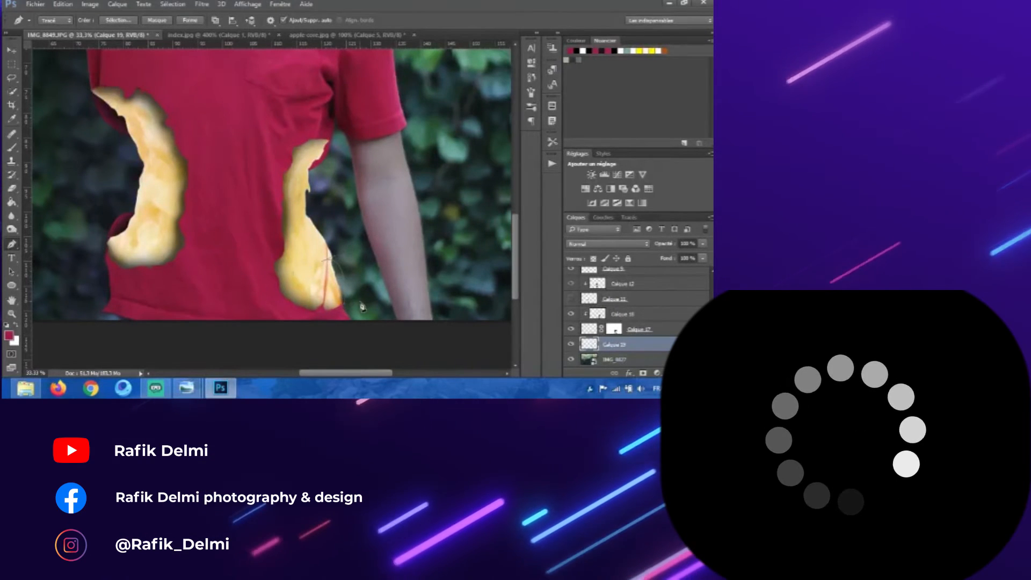
{"action": "key", "text": "b"}
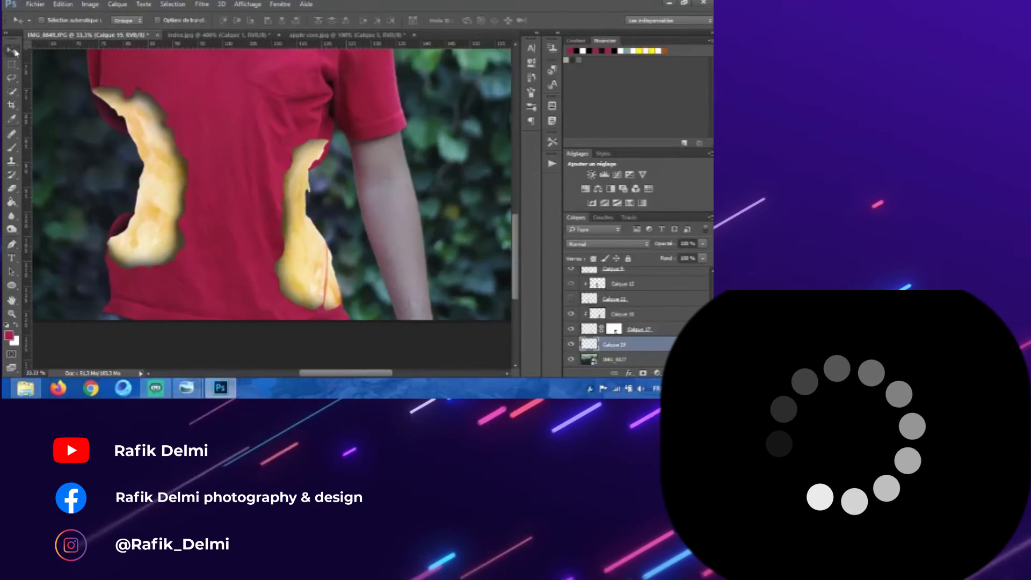
{"action": "left_click", "coordinate": [685, 373]}
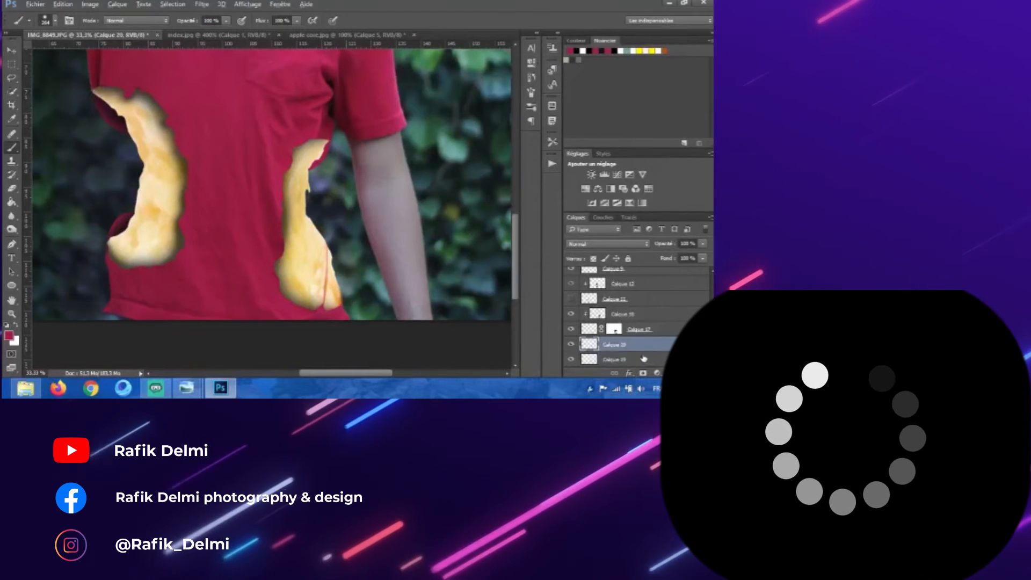
{"action": "left_click", "coordinate": [646, 351], "text": "alt"}
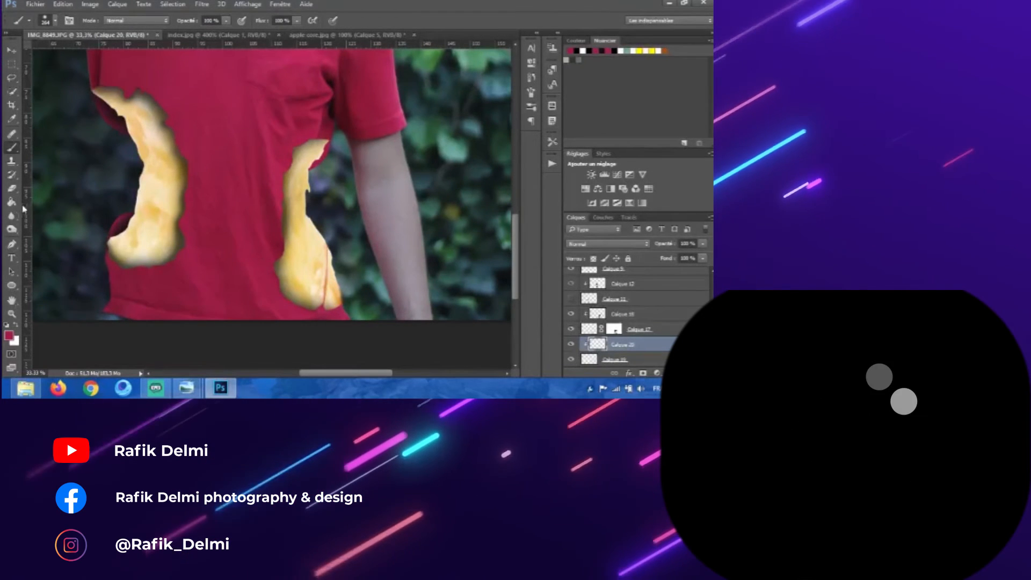
{"action": "left_click", "coordinate": [9, 335]}
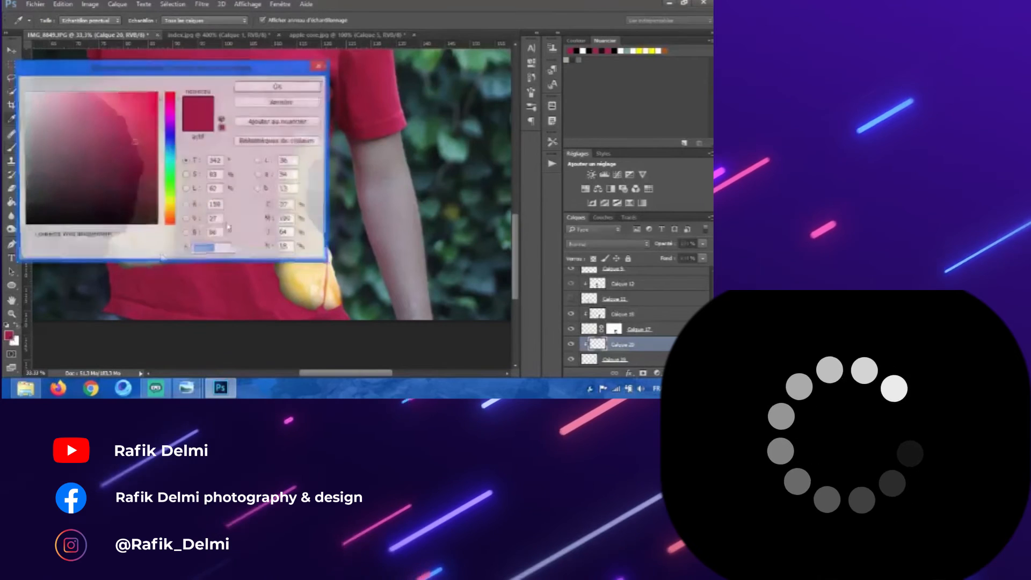
{"action": "left_click", "coordinate": [278, 86]}
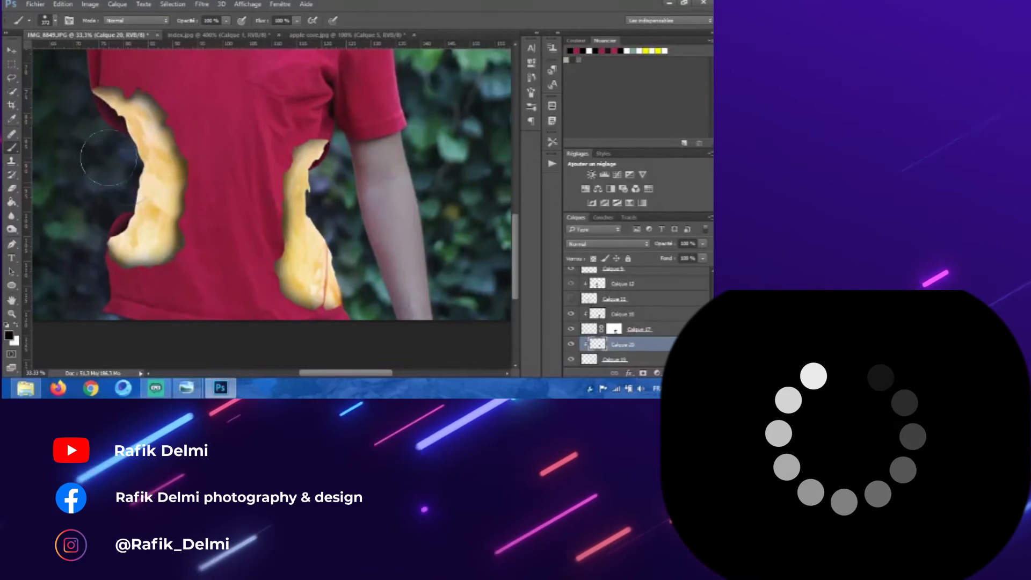
{"action": "left_click", "coordinate": [12, 51]}
{"action": "key", "text": "ctrl+minus"}
{"action": "key", "text": "ctrl+minus"}
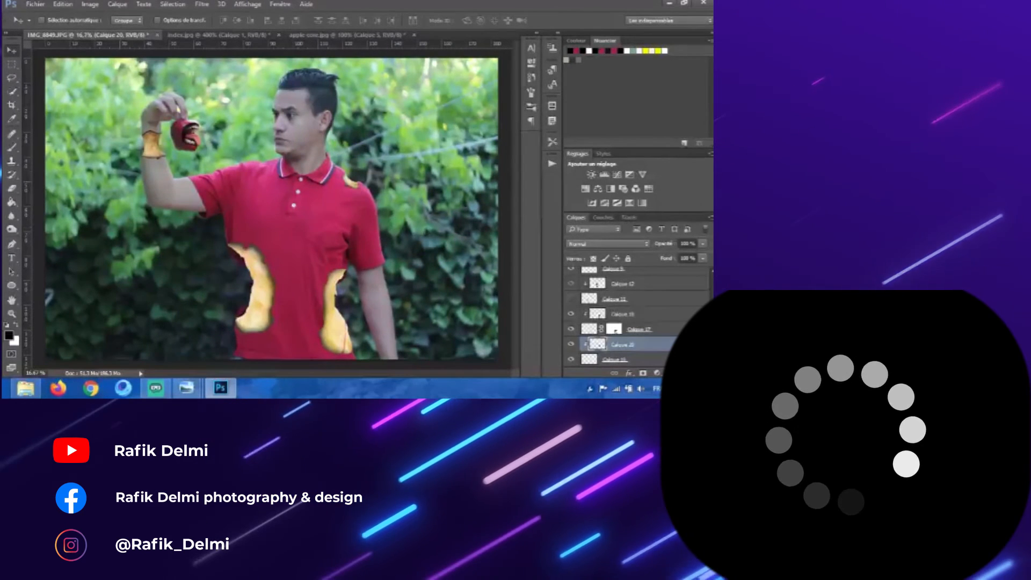
Step: Add a Brightness/Contrast adjustment above the shading layer, raise its brightness and contrast, and clip it to the layer below
{"action": "scroll", "coordinate": [634, 317], "scroll_direction": "down", "scroll_amount": 1}
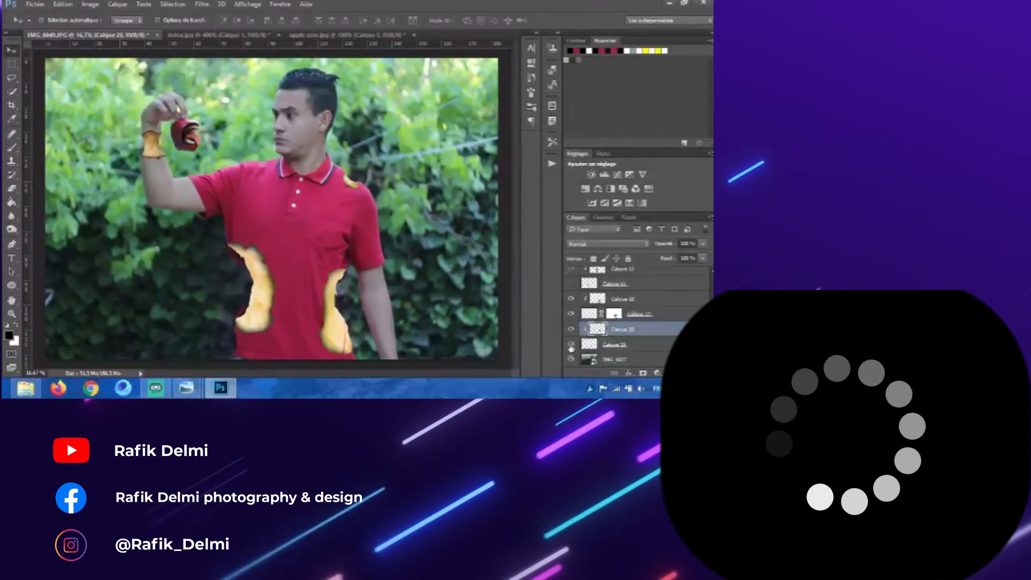
{"action": "left_click", "coordinate": [612, 300]}
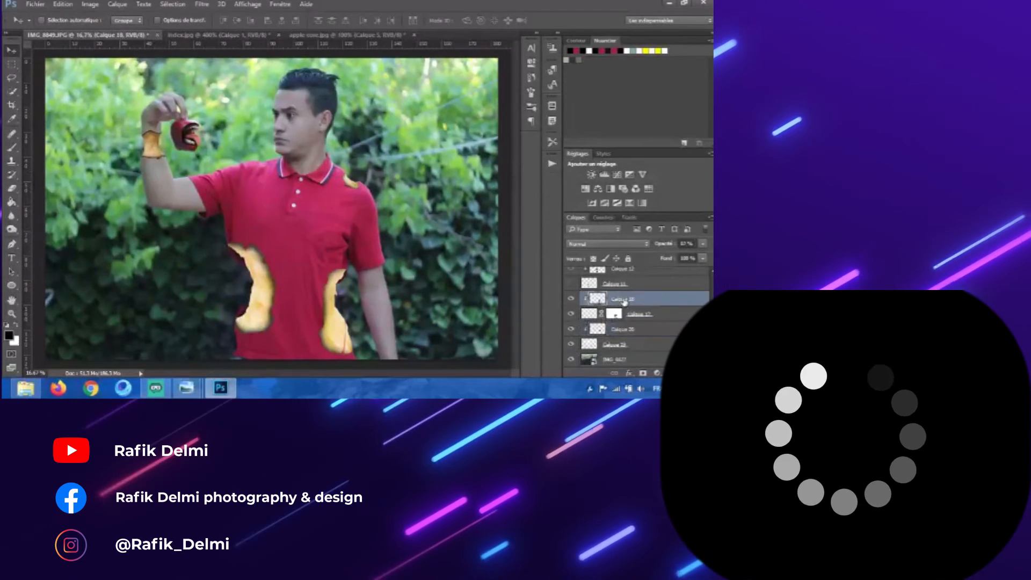
{"action": "left_click", "coordinate": [591, 174]}
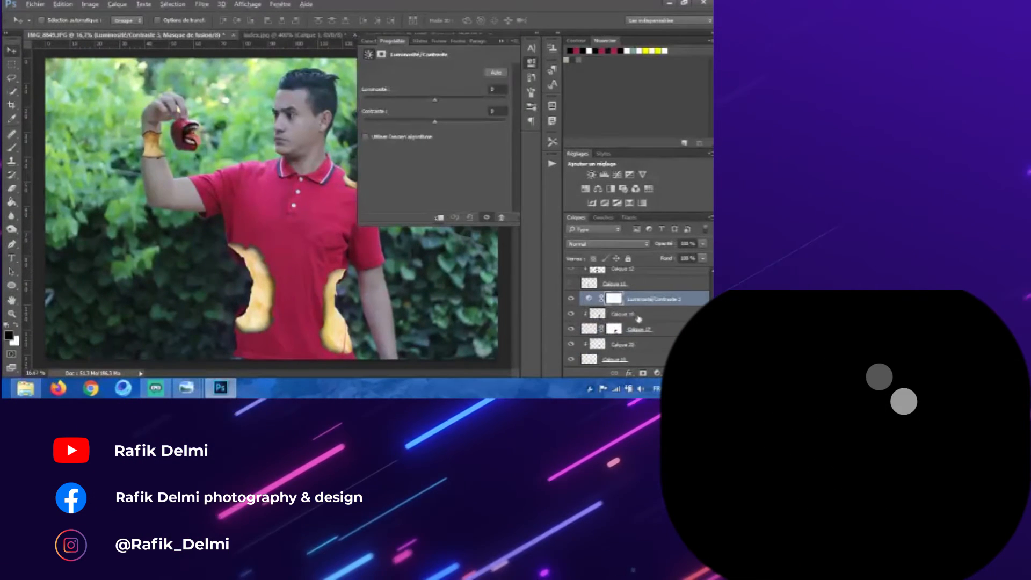
{"action": "left_click_drag", "start_coordinate": [437, 124], "coordinate": [408, 100]}
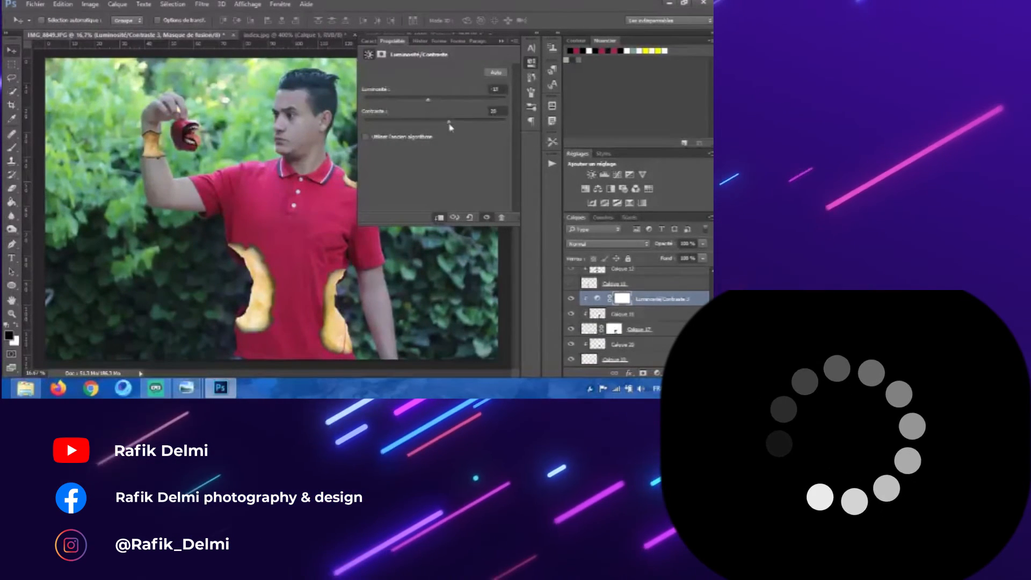
{"action": "left_click", "coordinate": [475, 134]}
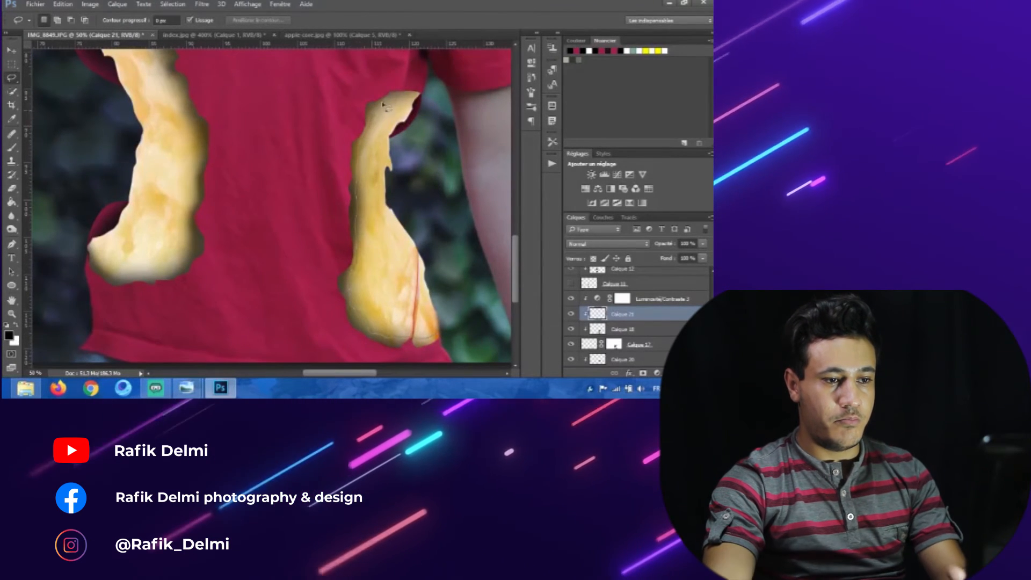
Step: Lasso around the right core half, fill the selection on the clipped layer with a light cream colour, and deselect
{"action": "mouse_move", "coordinate": [426, 90]}
{"action": "left_mouse_down"}
{"action": "mouse_move", "coordinate": [350, 87]}
{"action": "mouse_move", "coordinate": [284, 161]}
{"action": "mouse_move", "coordinate": [284, 287]}
{"action": "mouse_move", "coordinate": [359, 359]}
{"action": "mouse_move", "coordinate": [447, 346]}
{"action": "left_mouse_up"}
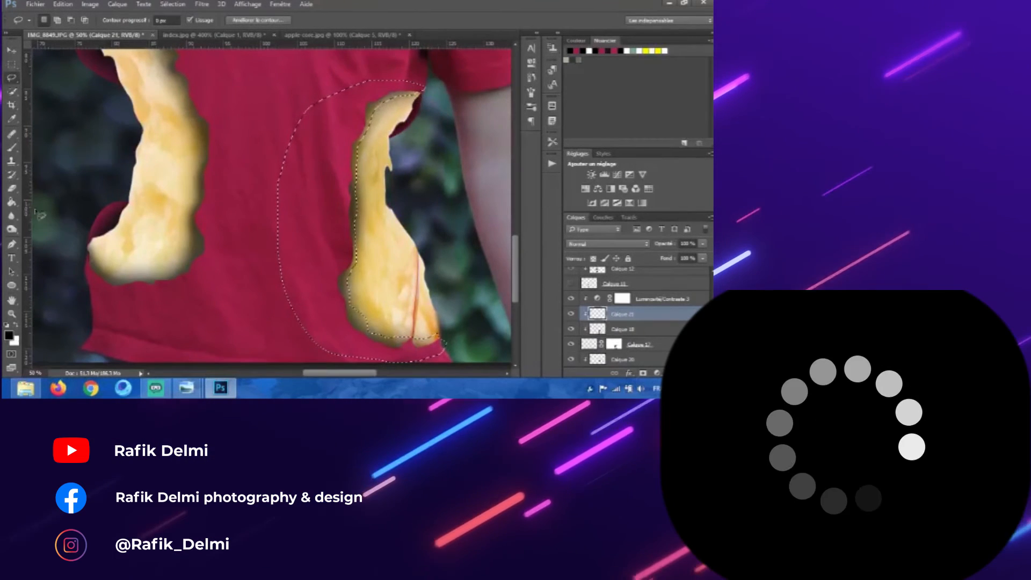
{"action": "left_click", "coordinate": [11, 203]}
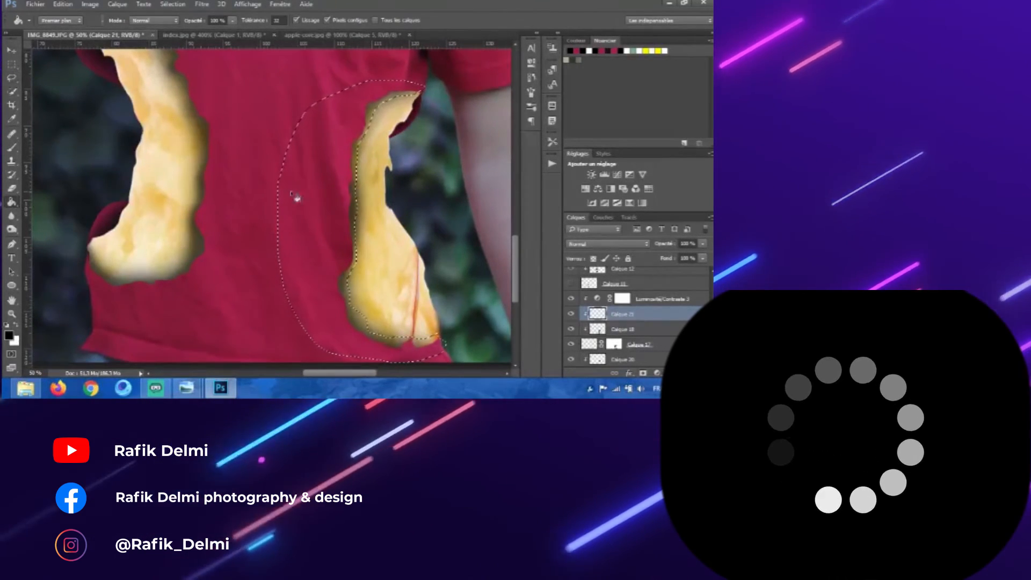
{"action": "left_click", "coordinate": [333, 200]}
{"action": "left_click", "coordinate": [12, 65]}
{"action": "right_click", "coordinate": [293, 103]}
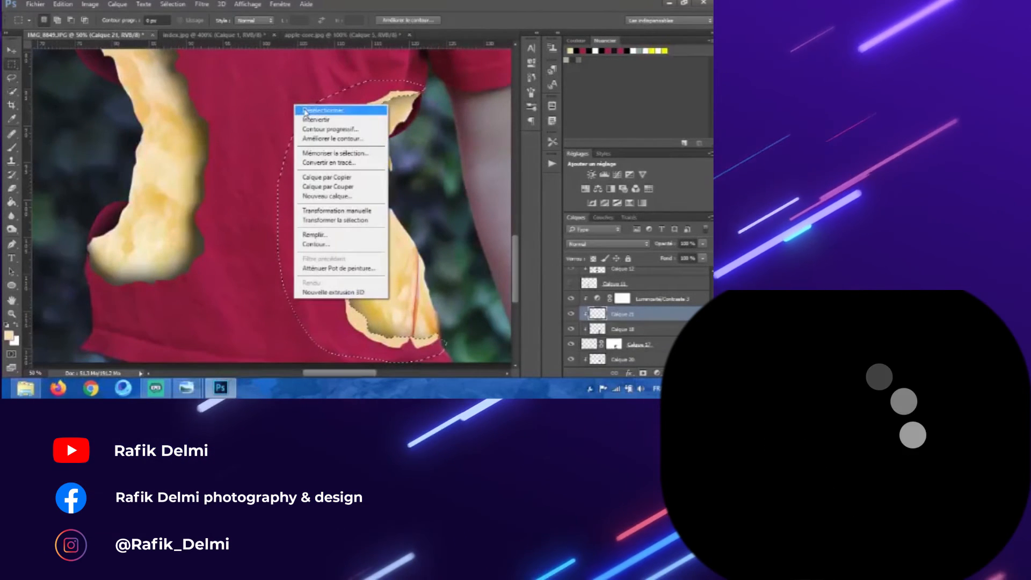
{"action": "left_click", "coordinate": [333, 110]}
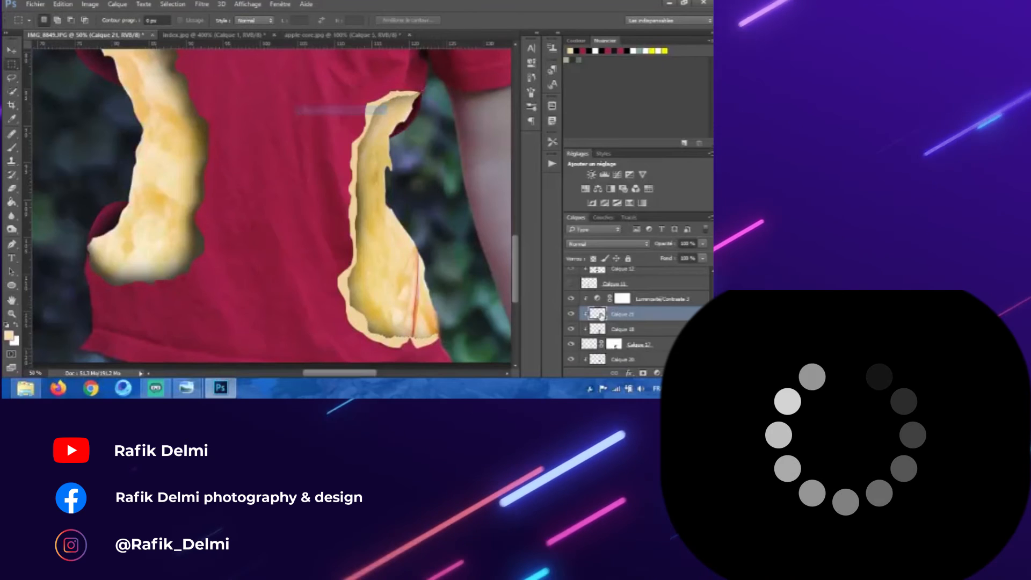
Step: Move the cream layer beneath the shading layer and load its contents as a selection
{"action": "left_click_drag", "start_coordinate": [652, 335], "coordinate": [653, 339]}
{"action": "left_click", "coordinate": [647, 319]}
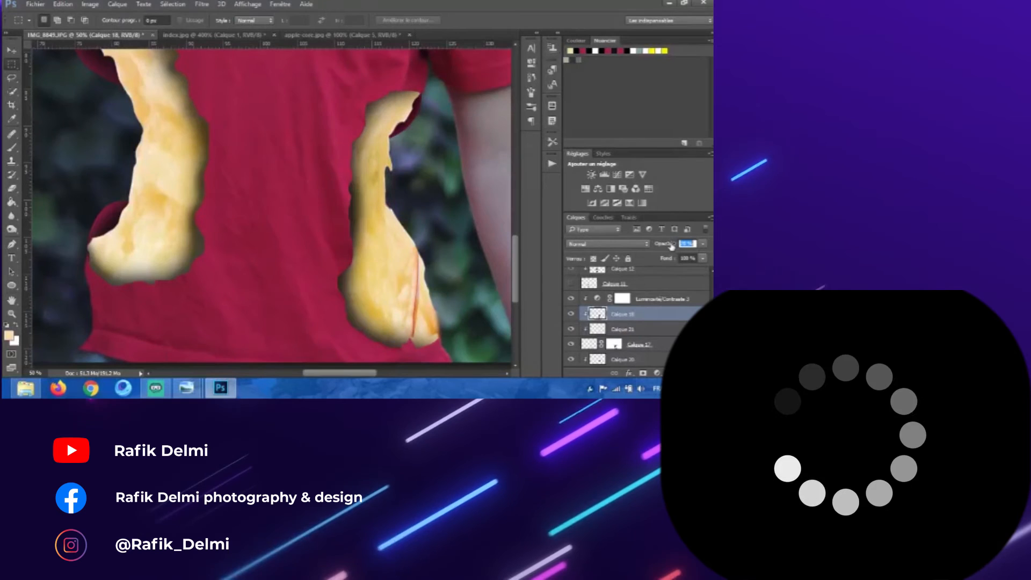
{"action": "left_click", "coordinate": [644, 329]}
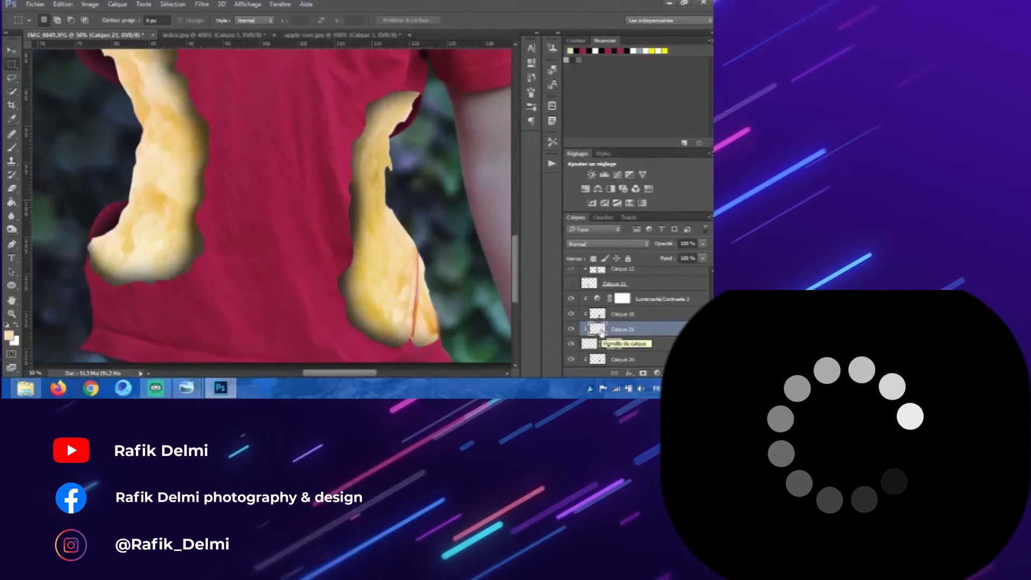
{"action": "key", "text": "v"}
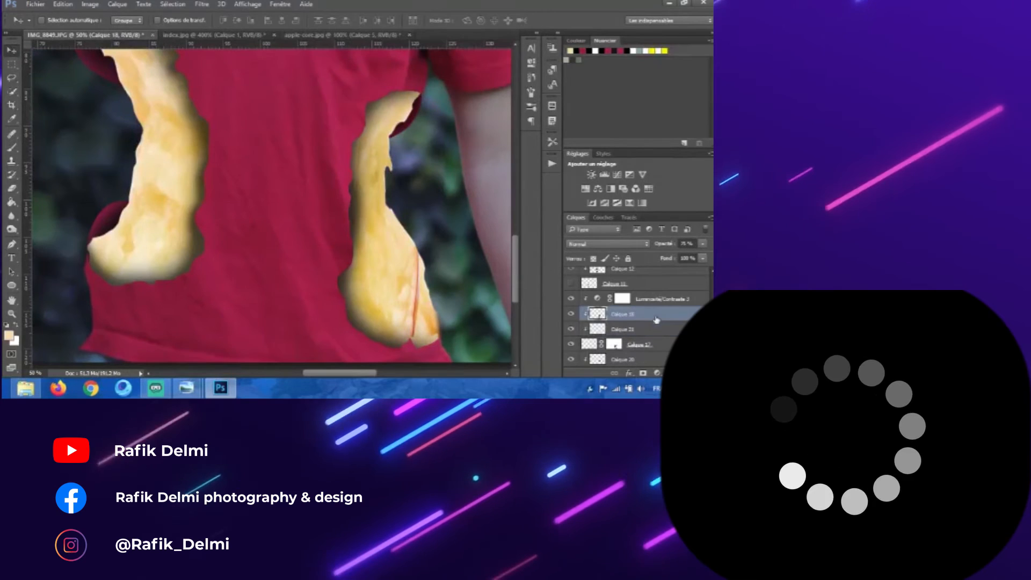
{"action": "left_click", "coordinate": [644, 329]}
{"action": "left_click_drag", "start_coordinate": [377, 282], "coordinate": [400, 282]}
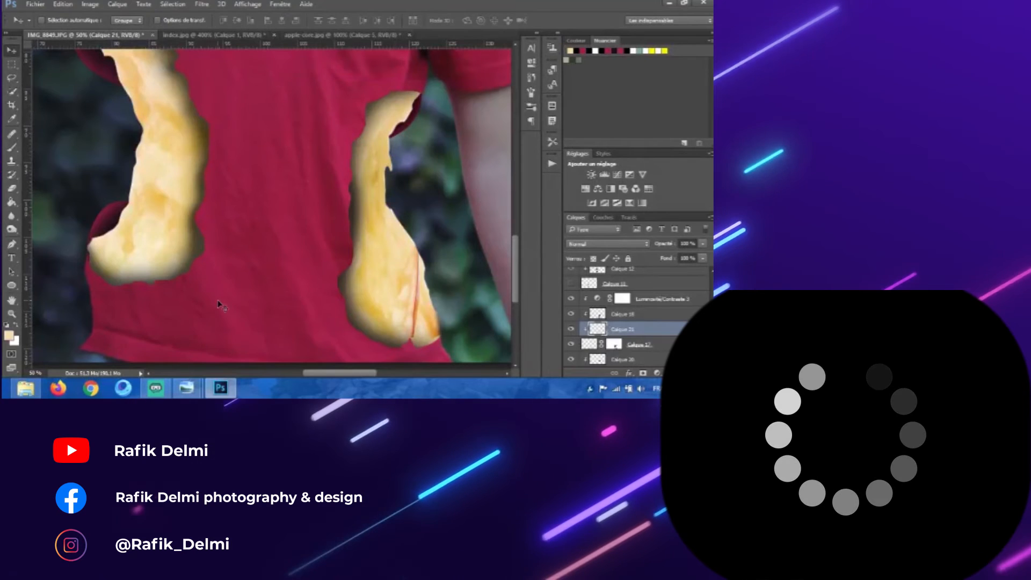
{"action": "left_click", "coordinate": [597, 330], "text": "ctrl"}
Step: Fill the loaded selection with yellow and deselect
{"action": "left_click", "coordinate": [9, 335]}
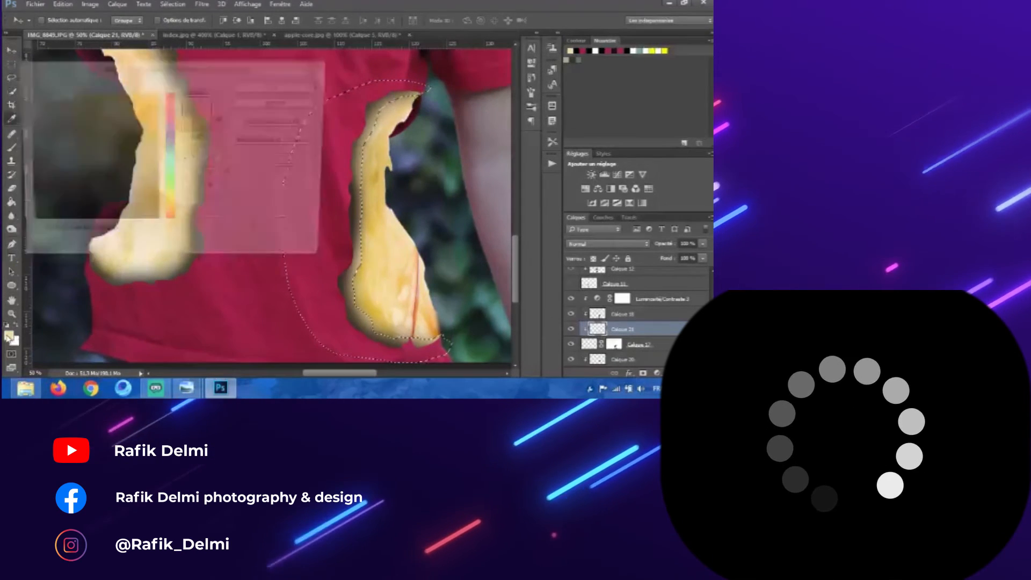
{"action": "left_click", "coordinate": [171, 203]}
{"action": "left_click_drag", "start_coordinate": [172, 204], "coordinate": [173, 209]}
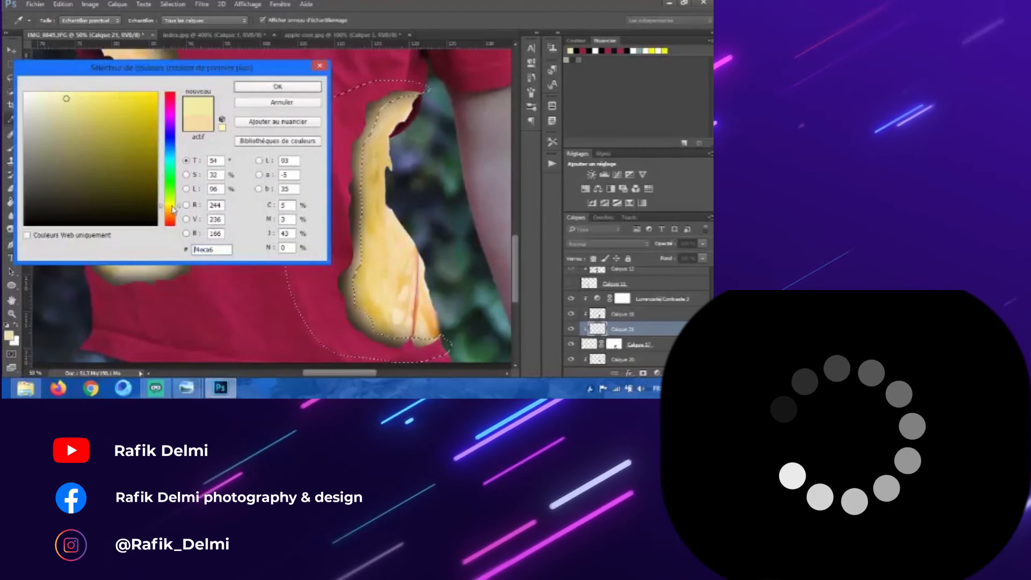
{"action": "left_click", "coordinate": [237, 87]}
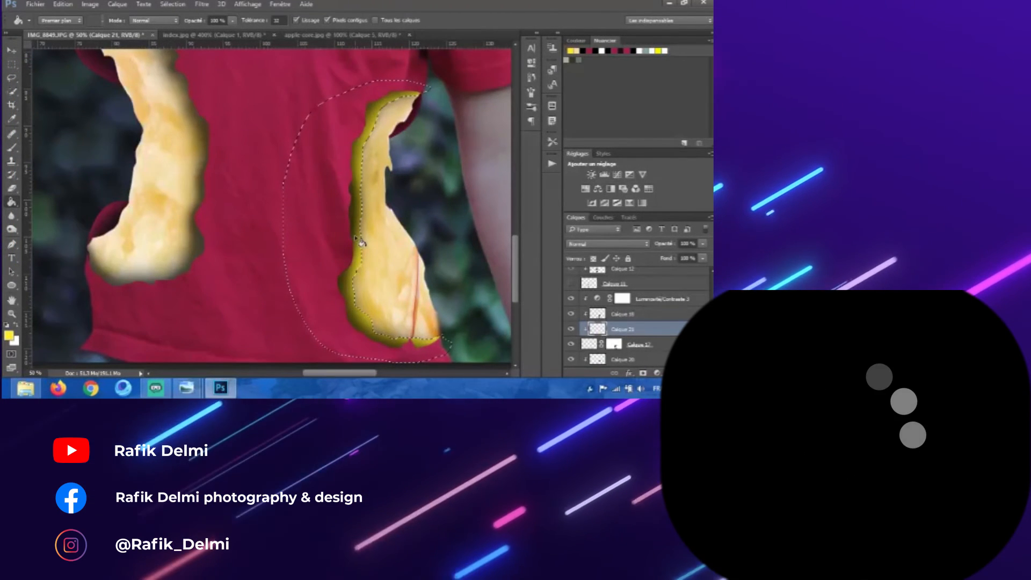
{"action": "key", "text": "m"}
{"action": "right_click", "coordinate": [295, 156]}
{"action": "left_click", "coordinate": [295, 157]}
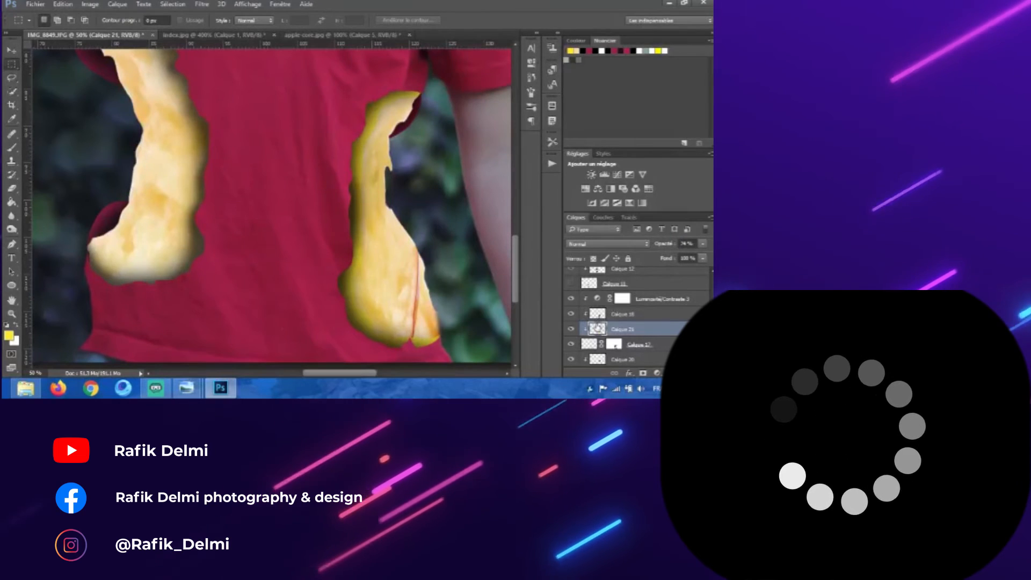
Step: Lower the yellow layer's opacity to 36% and reload its contents as a selection
{"action": "left_click_drag", "start_coordinate": [663, 245], "coordinate": [644, 242]}
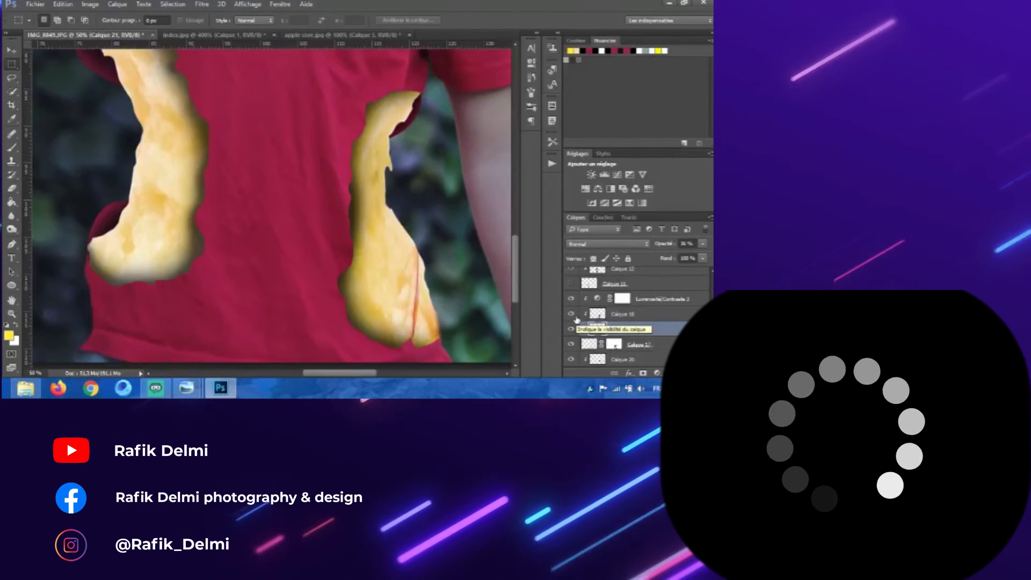
{"action": "left_click_drag", "start_coordinate": [615, 316], "coordinate": [616, 314]}
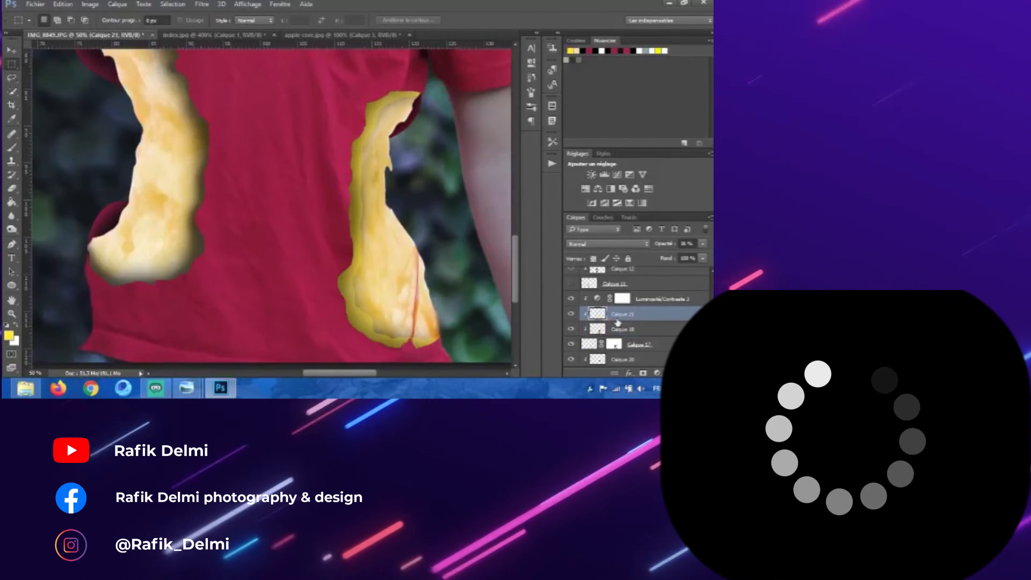
{"action": "left_click_drag", "start_coordinate": [635, 321], "coordinate": [640, 333]}
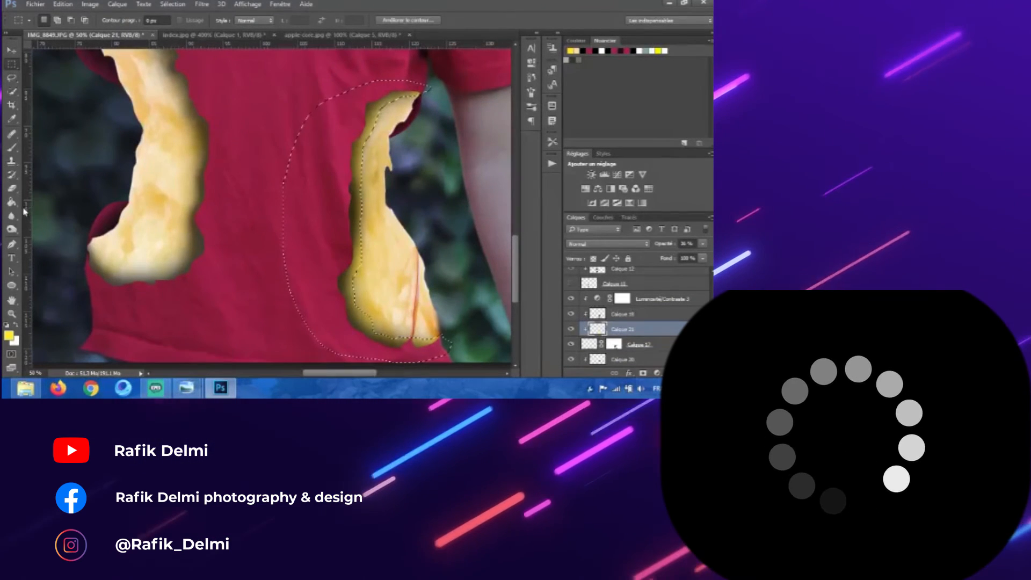
Step: Fill the selection with the light cream colour f0d99c and deselect
{"action": "left_click", "coordinate": [8, 335]}
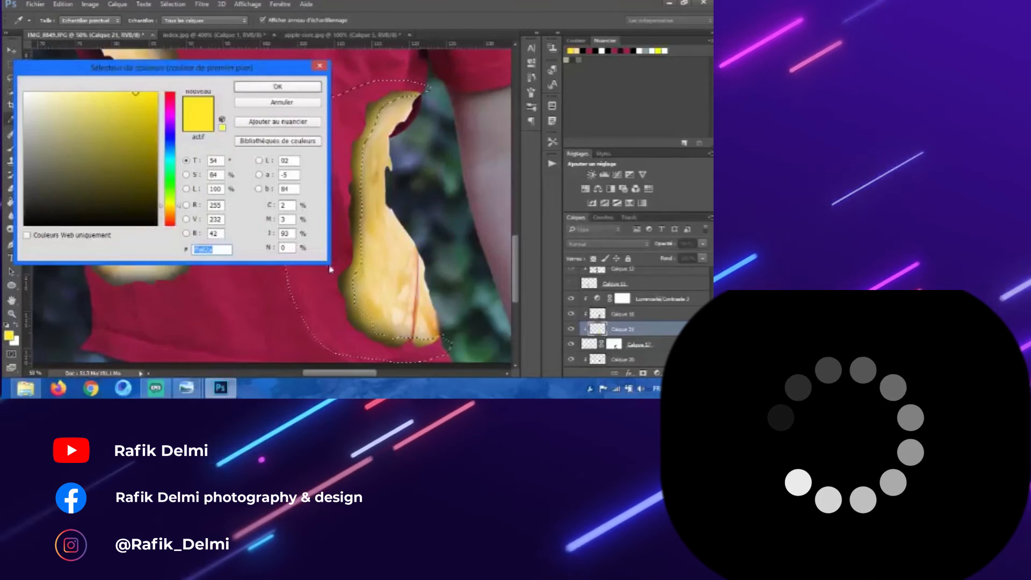
{"action": "left_click", "coordinate": [386, 278]}
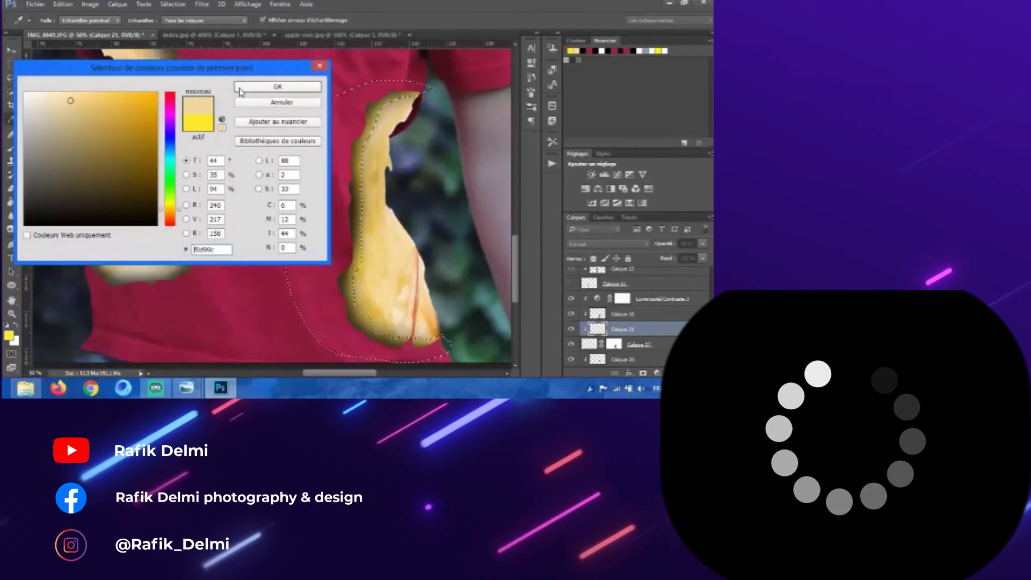
{"action": "left_click", "coordinate": [278, 86]}
{"action": "key", "text": "g"}
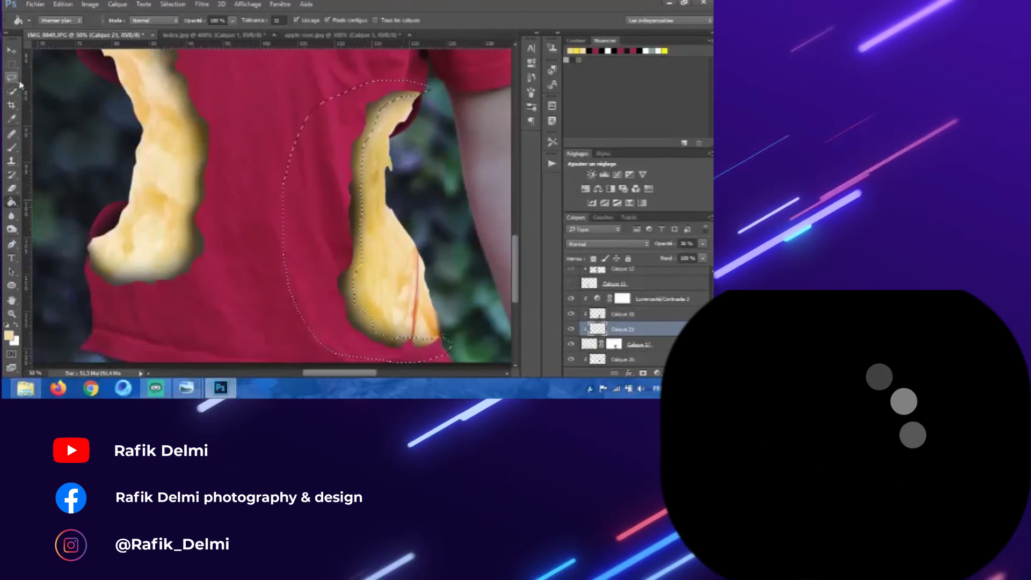
{"action": "key", "text": "m"}
{"action": "right_click", "coordinate": [215, 103]}
{"action": "left_click", "coordinate": [231, 110]}
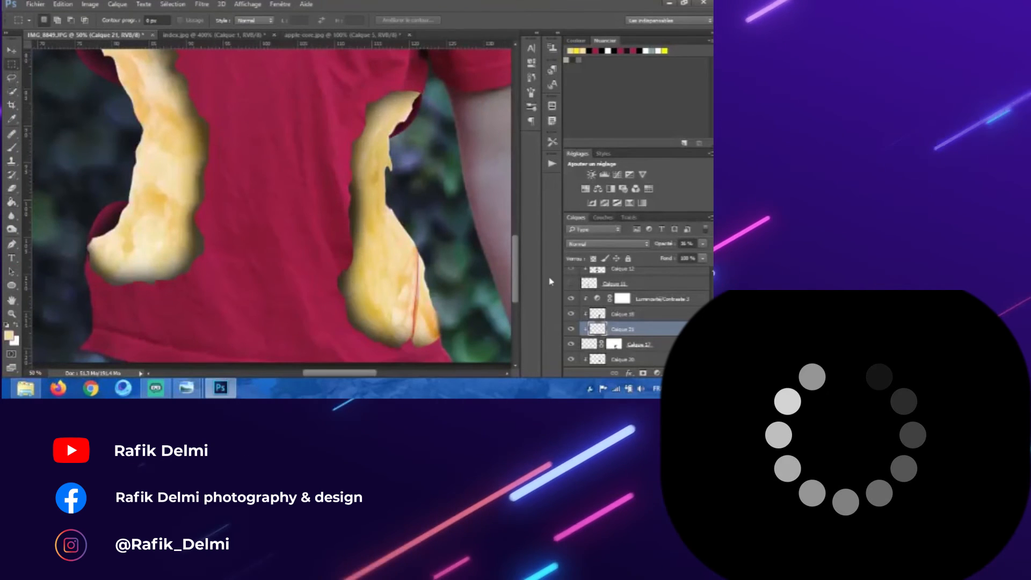
Step: Add a drop shadow to the cream layer with 75% opacity, 120° angle and 4 px distance
{"action": "double_click", "coordinate": [600, 329]}
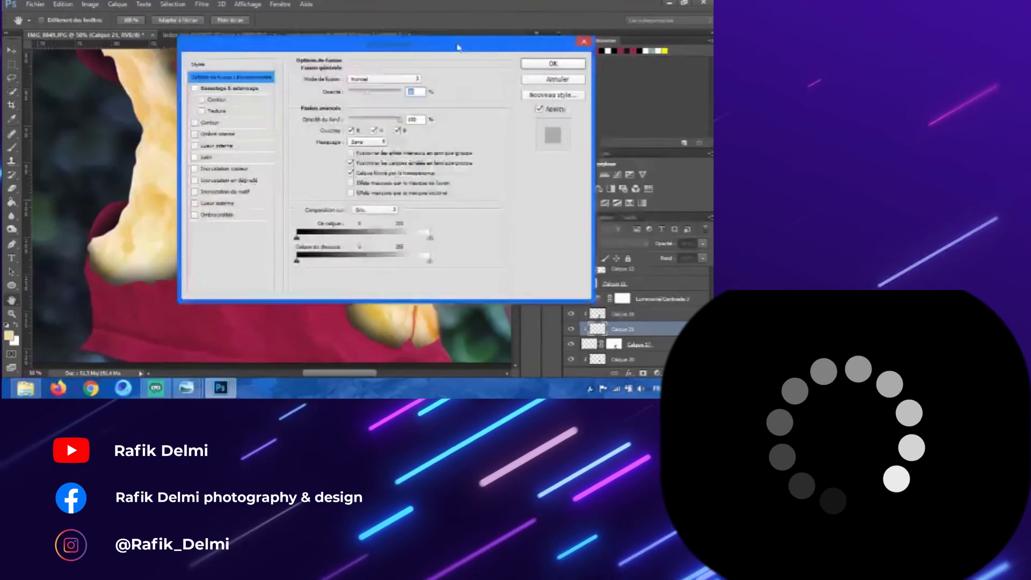
{"action": "left_click", "coordinate": [335, 236]}
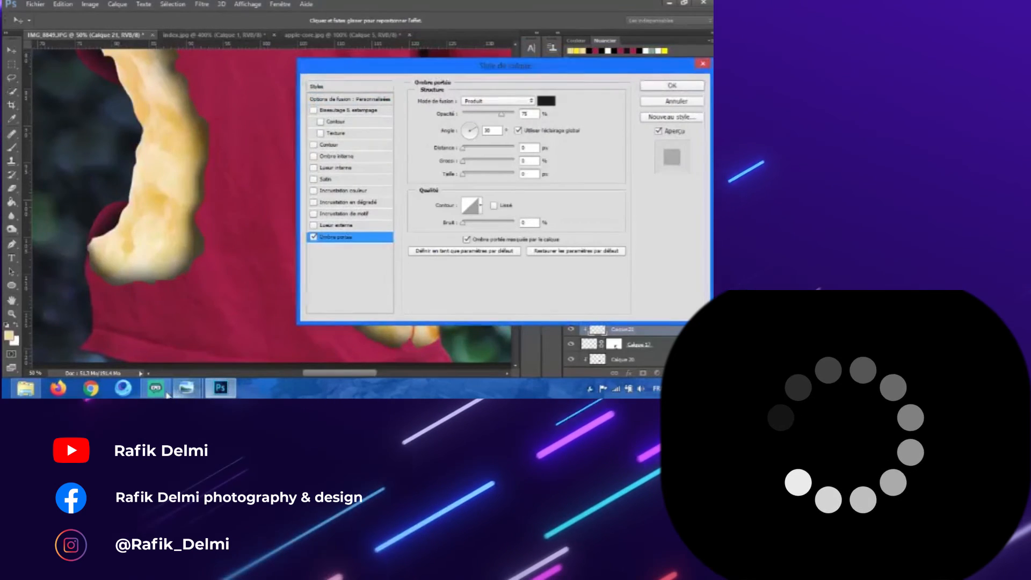
{"action": "left_click", "coordinate": [167, 394]}
{"action": "left_click", "coordinate": [167, 394]}
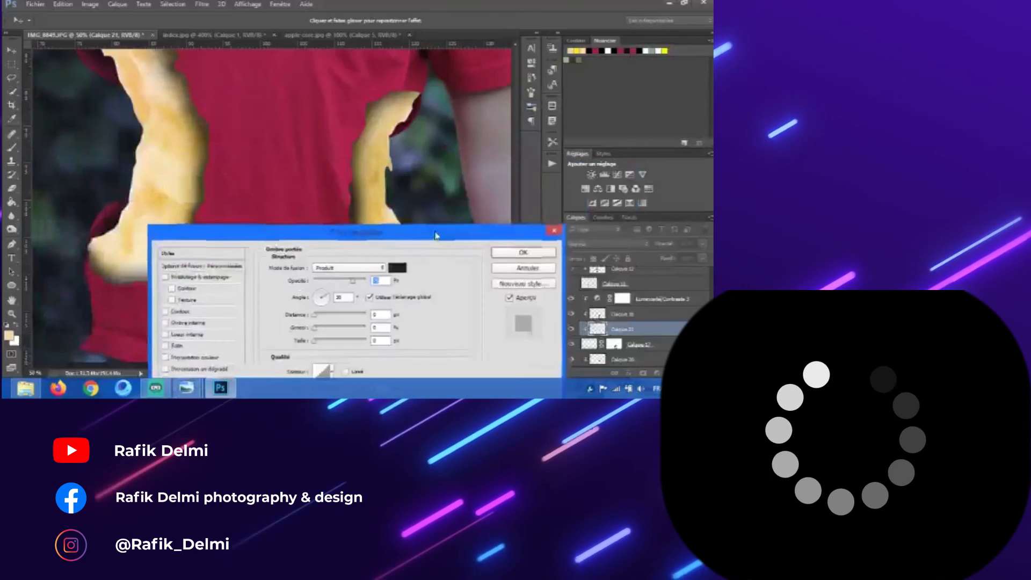
{"action": "left_click_drag", "start_coordinate": [437, 235], "coordinate": [285, 116]}
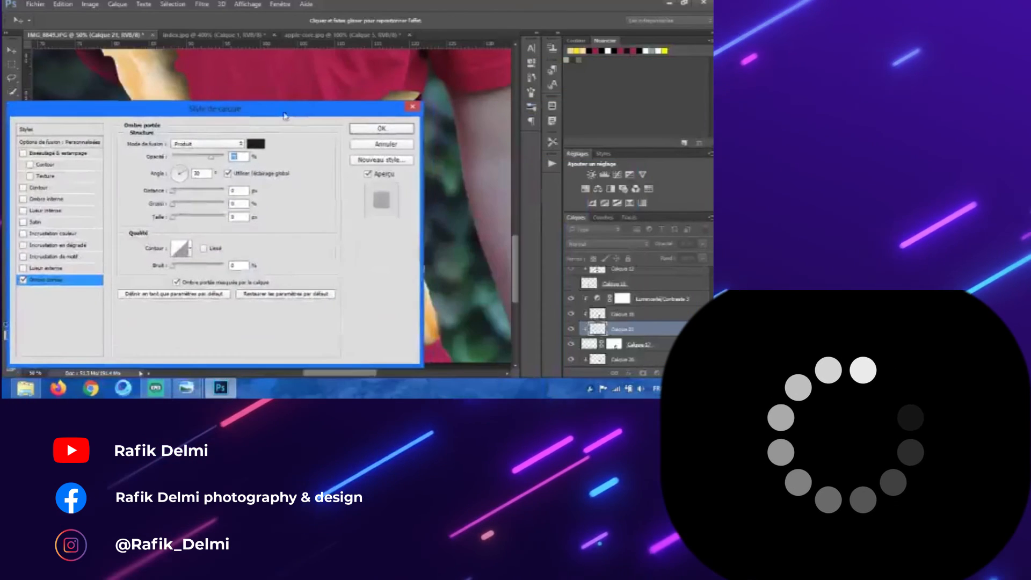
{"action": "left_click", "coordinate": [46, 187]}
{"action": "mouse_move", "coordinate": [284, 110]}
{"action": "left_mouse_down"}
{"action": "mouse_move", "coordinate": [340, 239]}
{"action": "mouse_move", "coordinate": [712, 99]}
{"action": "left_mouse_up"}
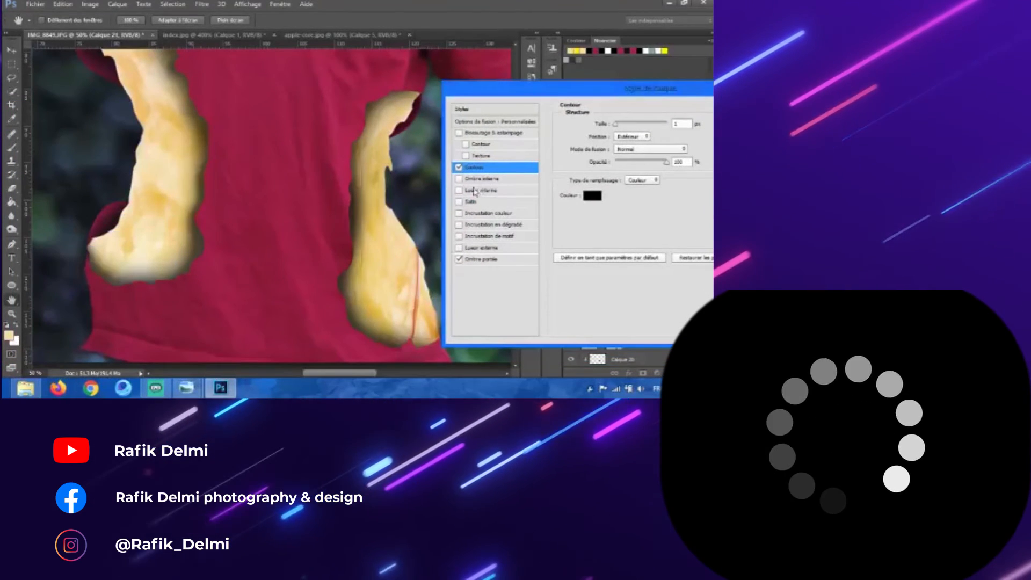
{"action": "left_click", "coordinate": [483, 260]}
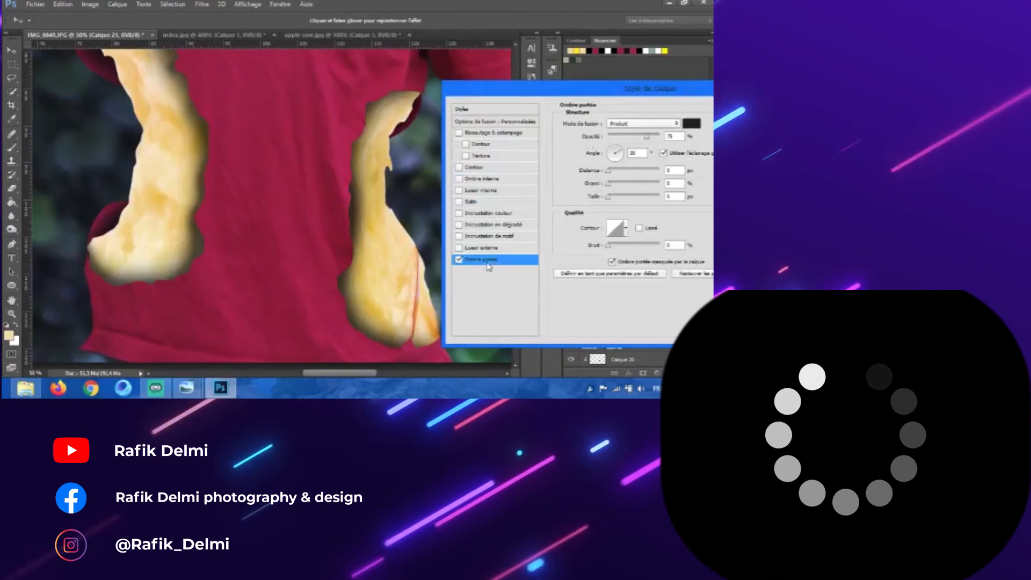
{"action": "left_click", "coordinate": [607, 147]}
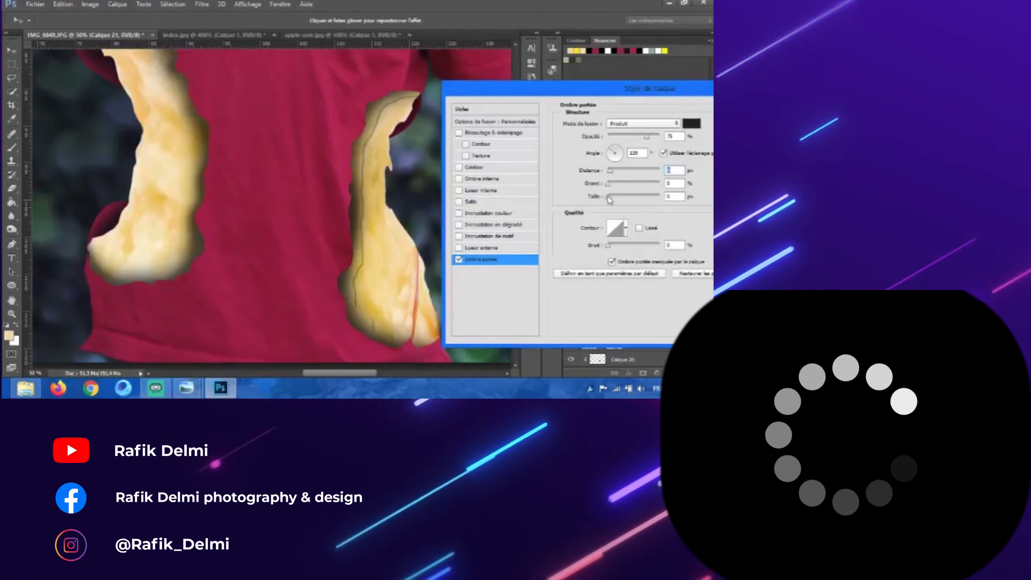
{"action": "left_click_drag", "start_coordinate": [612, 197], "coordinate": [615, 197]}
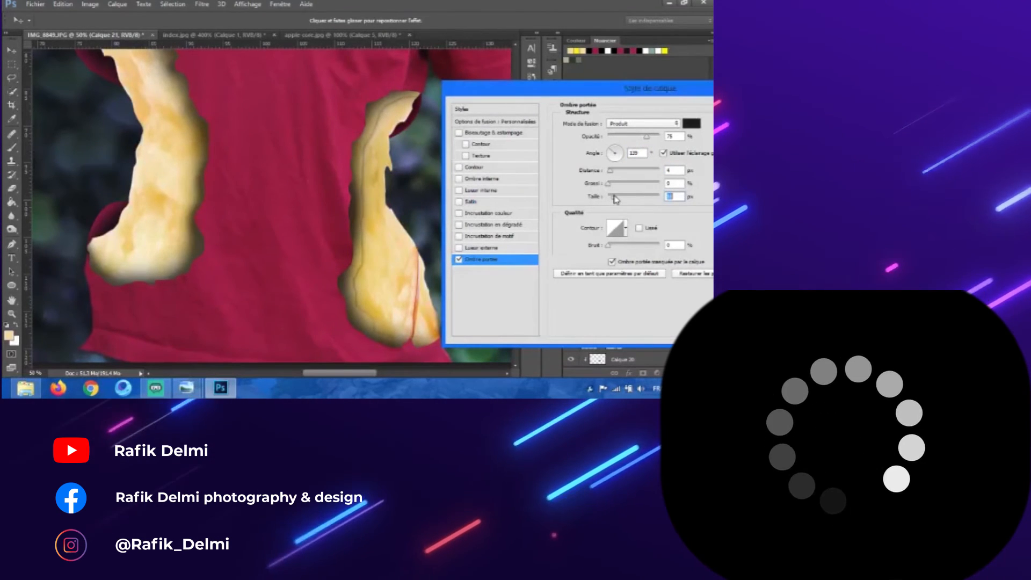
{"action": "left_click_drag", "start_coordinate": [591, 99], "coordinate": [464, 114]}
{"action": "left_click", "coordinate": [695, 128]}
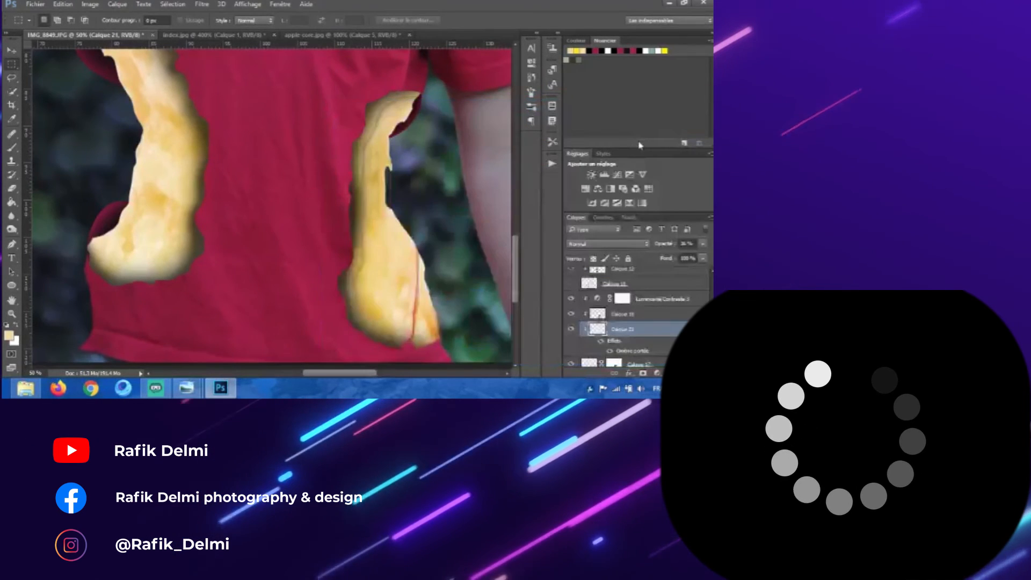
Step: Toggle a layer's visibility in the layer stack and add a new layer above the apple-core layers
{"action": "scroll", "coordinate": [644, 317], "scroll_direction": "down", "scroll_amount": 5}
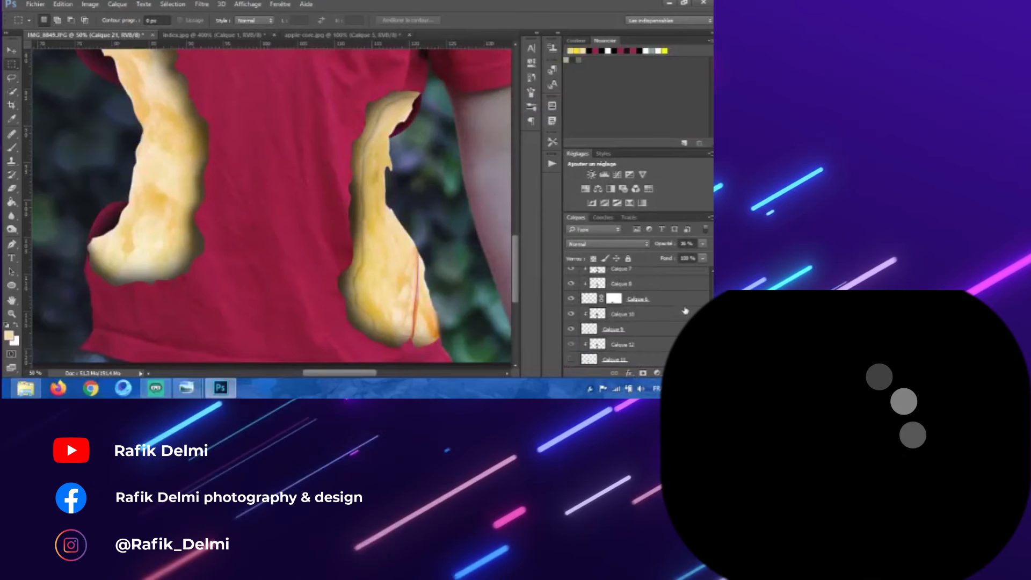
{"action": "scroll", "coordinate": [572, 330], "scroll_direction": "down", "scroll_amount": 2}
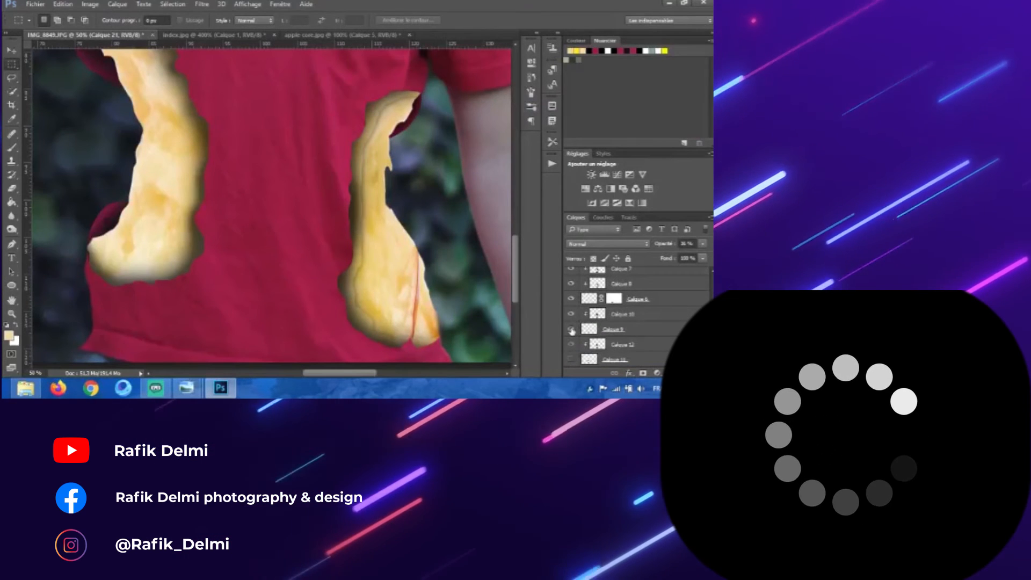
{"action": "scroll", "coordinate": [572, 330], "scroll_direction": "up", "scroll_amount": 4}
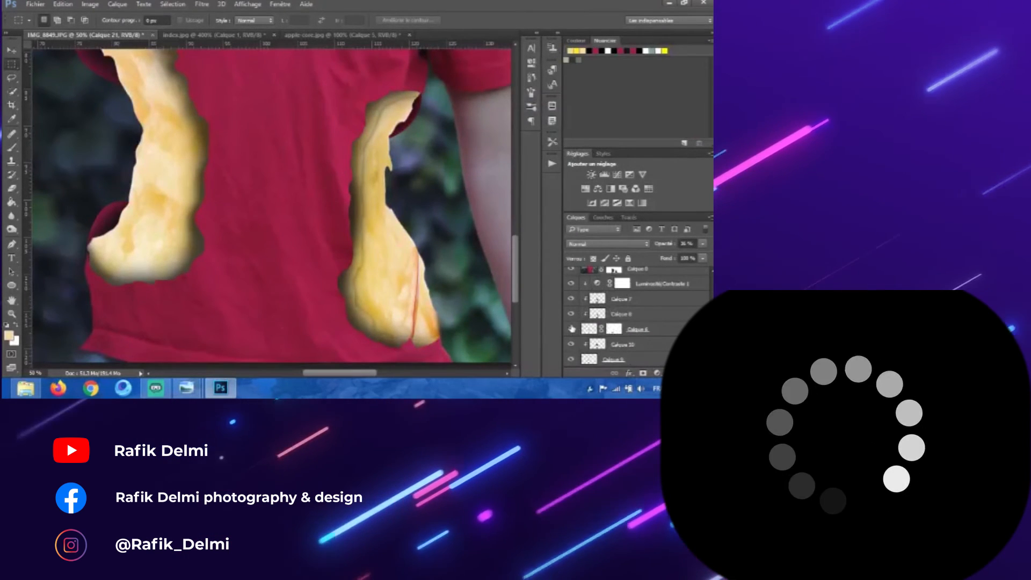
{"action": "left_click", "coordinate": [571, 330]}
{"action": "left_click", "coordinate": [571, 329]}
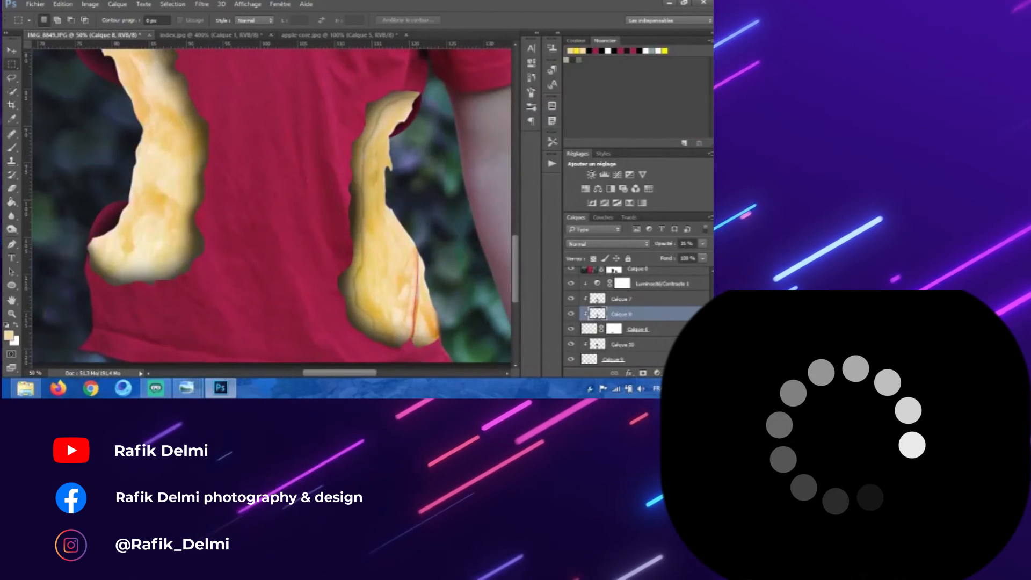
{"action": "left_click", "coordinate": [663, 331]}
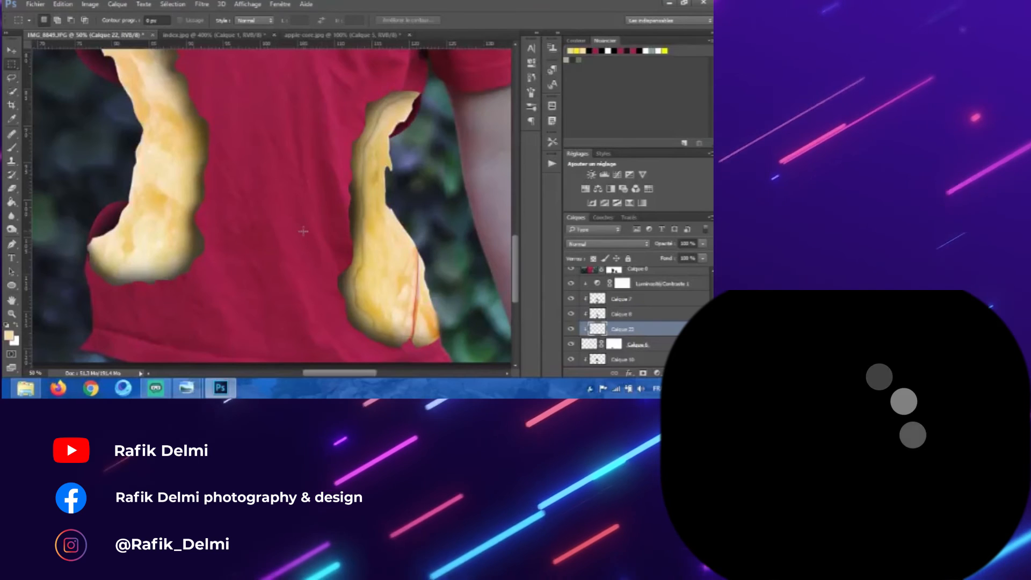
{"action": "scroll", "coordinate": [301, 234], "scroll_direction": "down", "scroll_amount": 1}
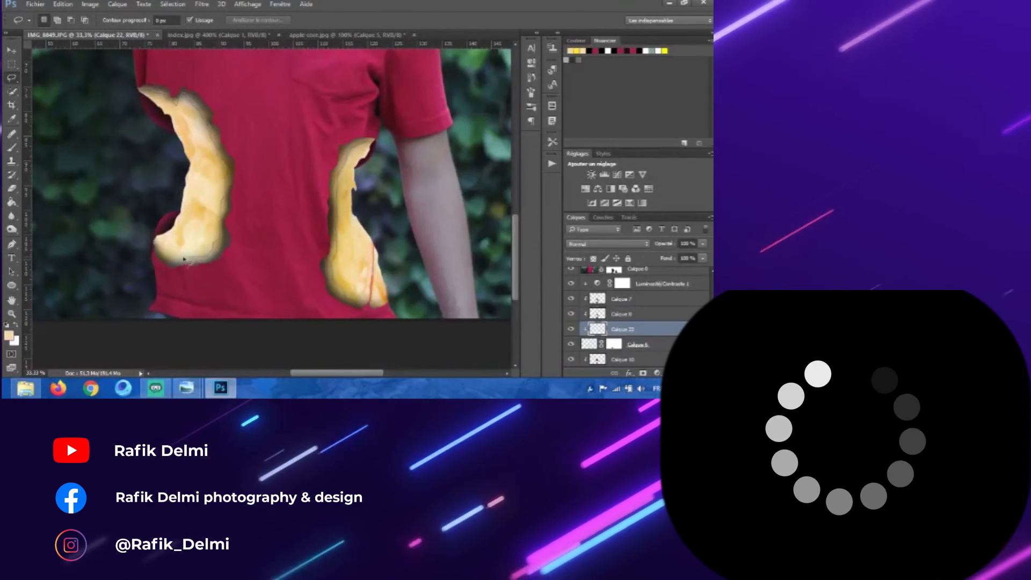
{"action": "mouse_move", "coordinate": [249, 257]}
{"action": "left_mouse_down"}
{"action": "mouse_move", "coordinate": [273, 143]}
{"action": "mouse_move", "coordinate": [225, 77]}
{"action": "mouse_move", "coordinate": [142, 76]}
{"action": "left_mouse_up"}
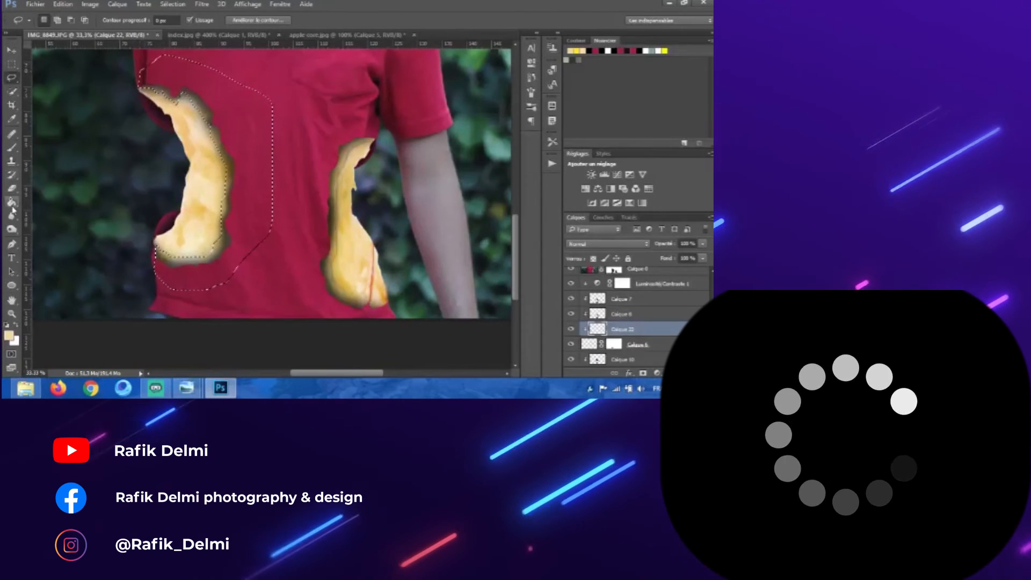
{"action": "key", "text": "g"}
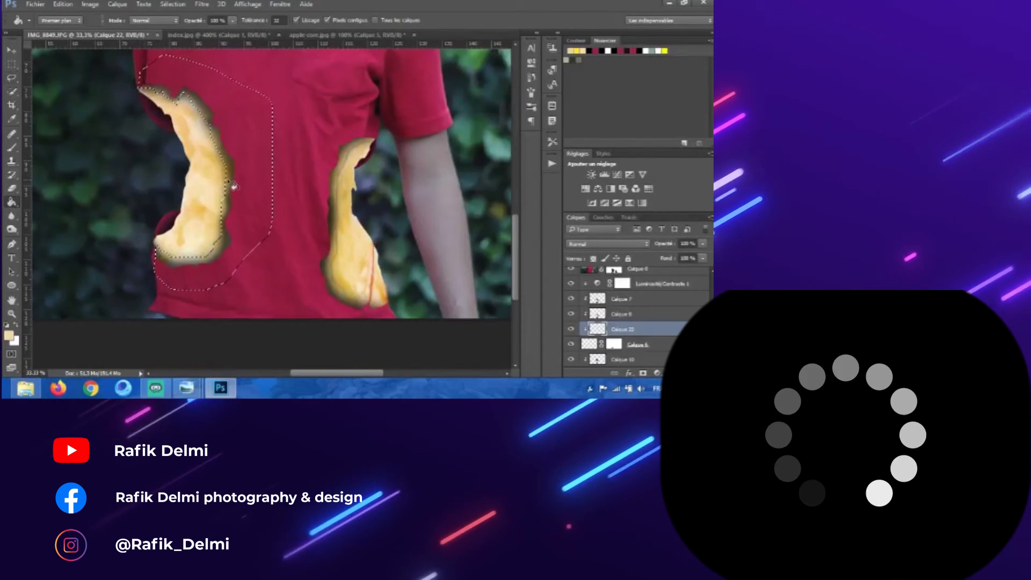
{"action": "left_click", "coordinate": [15, 65]}
{"action": "right_click", "coordinate": [262, 120]}
{"action": "left_click", "coordinate": [276, 126]}
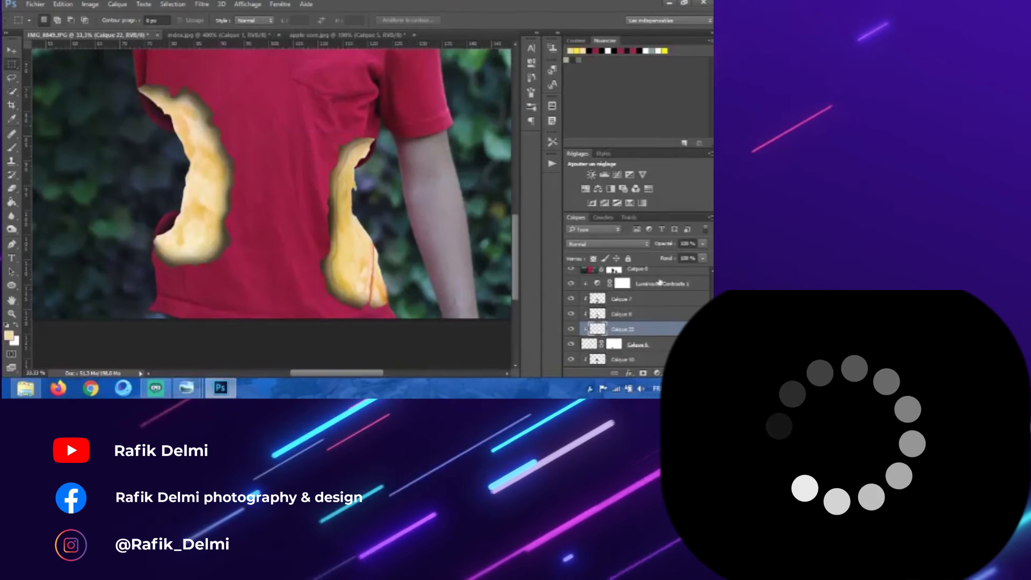
Step: Add a drop shadow to the new layer with a 45° angle and 5 px size
{"action": "double_click", "coordinate": [602, 329]}
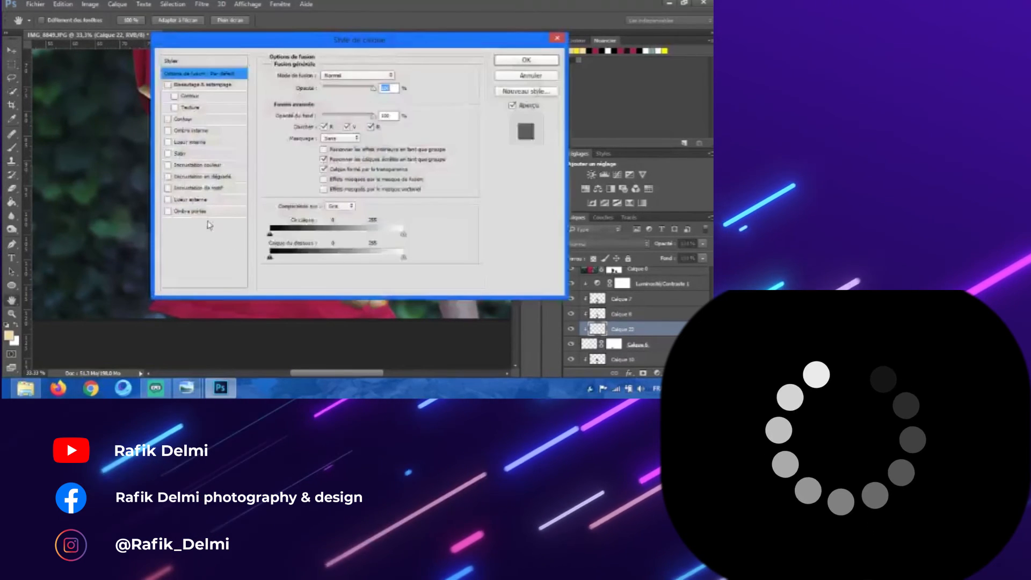
{"action": "left_click", "coordinate": [191, 211]}
{"action": "left_click_drag", "start_coordinate": [406, 52], "coordinate": [658, 65]}
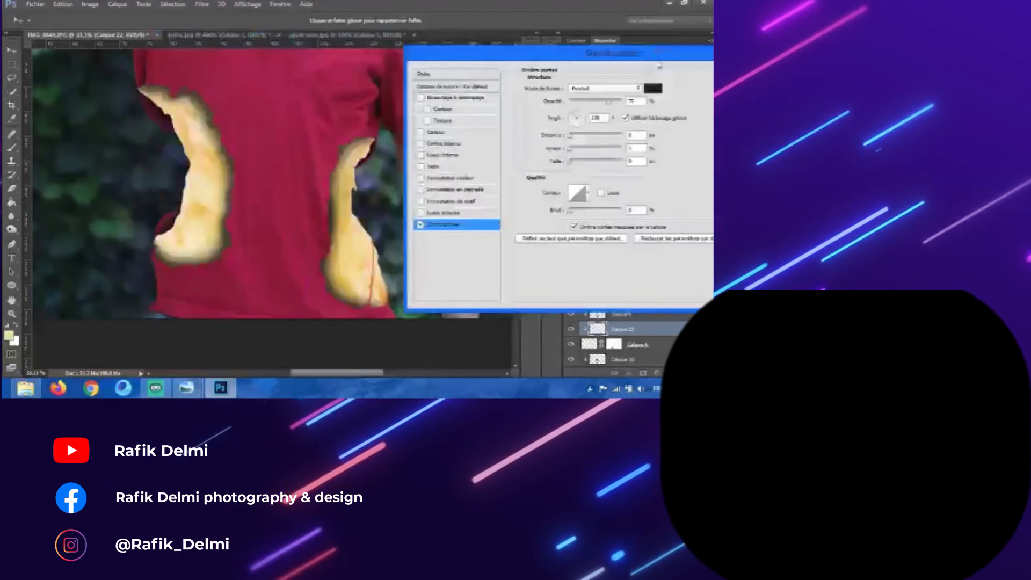
{"action": "double_click", "coordinate": [593, 118]}
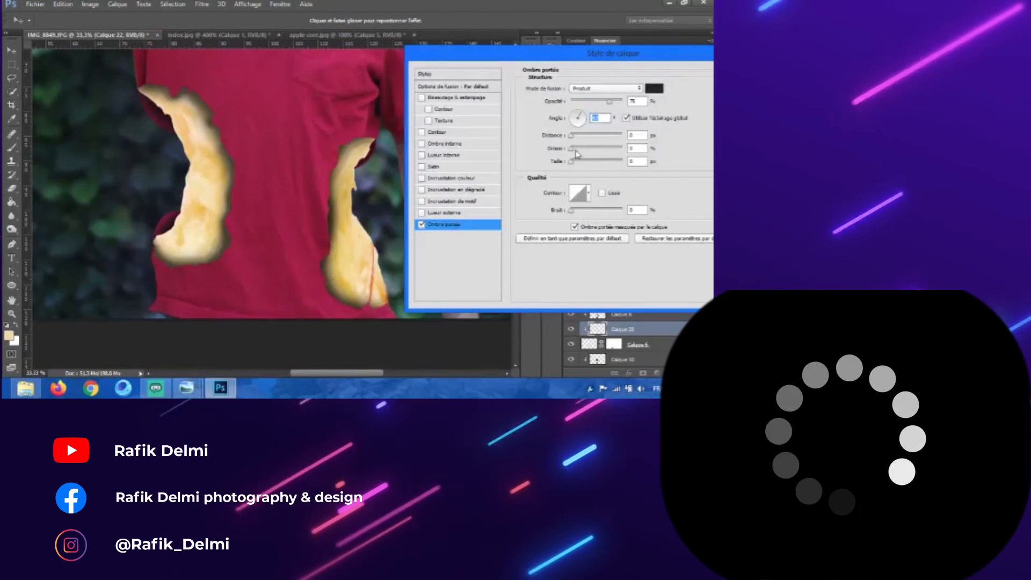
{"action": "left_click_drag", "start_coordinate": [576, 137], "coordinate": [581, 164]}
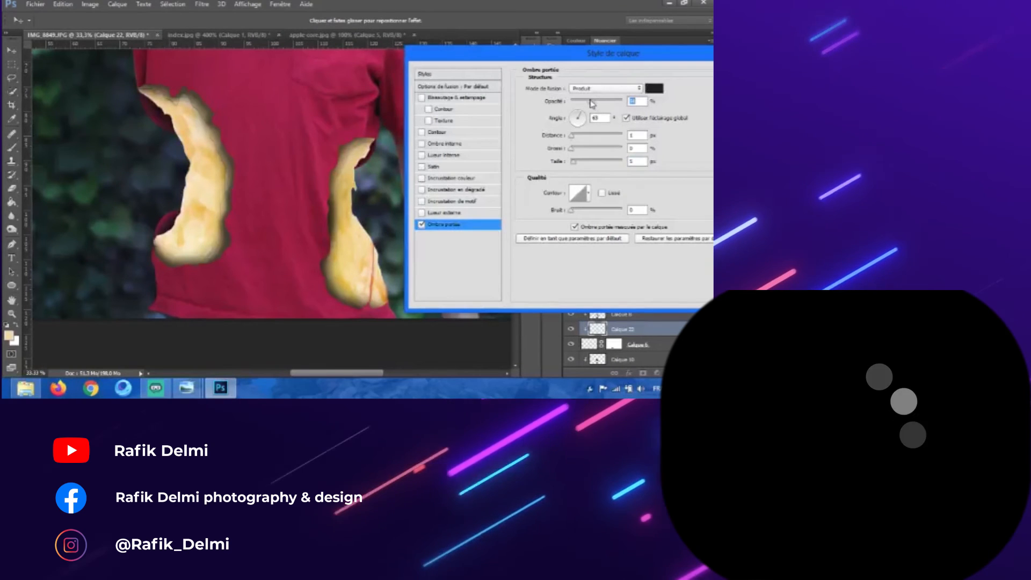
{"action": "left_click_drag", "start_coordinate": [568, 61], "coordinate": [469, 80]}
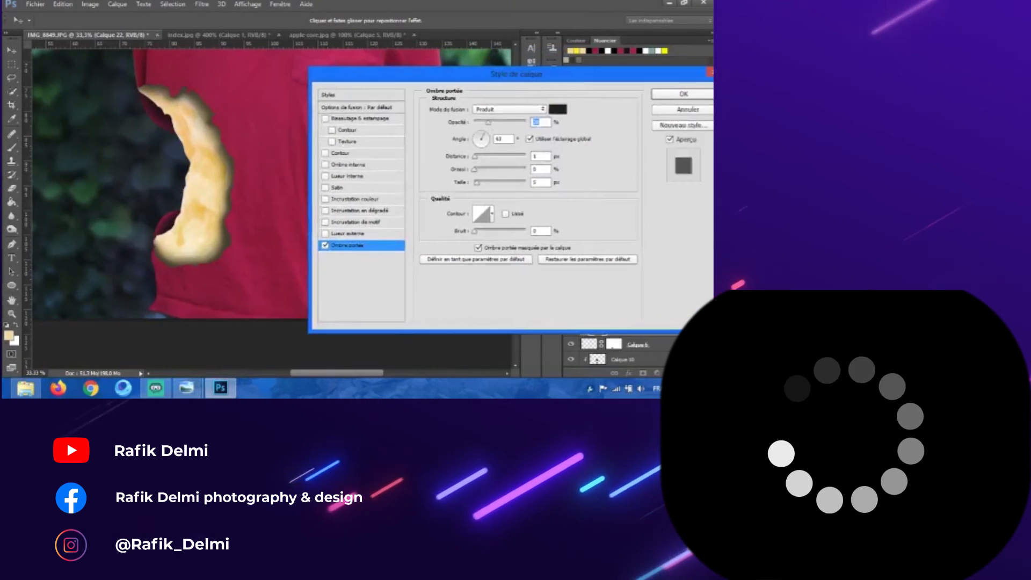
{"action": "left_click", "coordinate": [685, 96]}
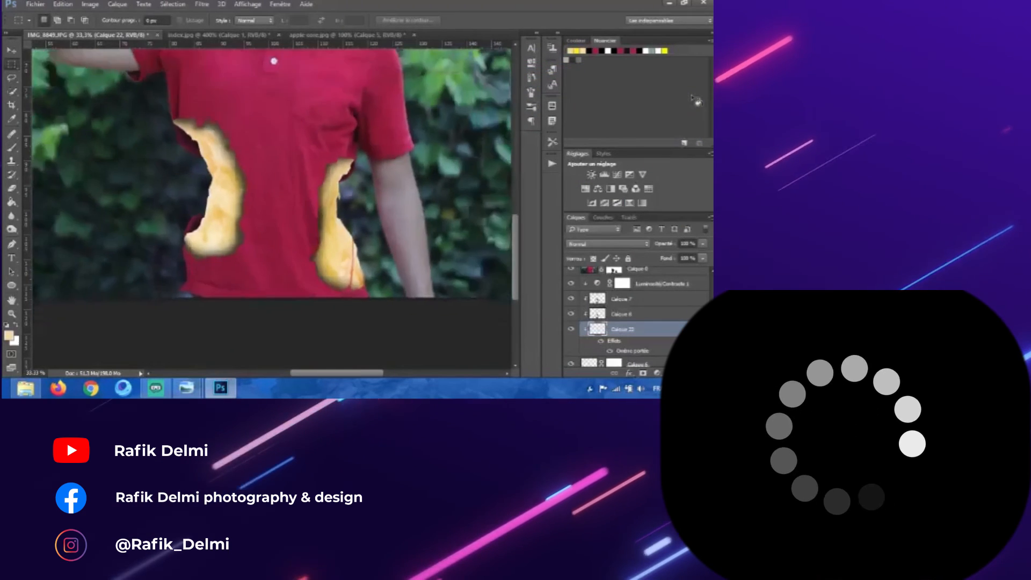
{"action": "key", "text": "ctrl+minus"}
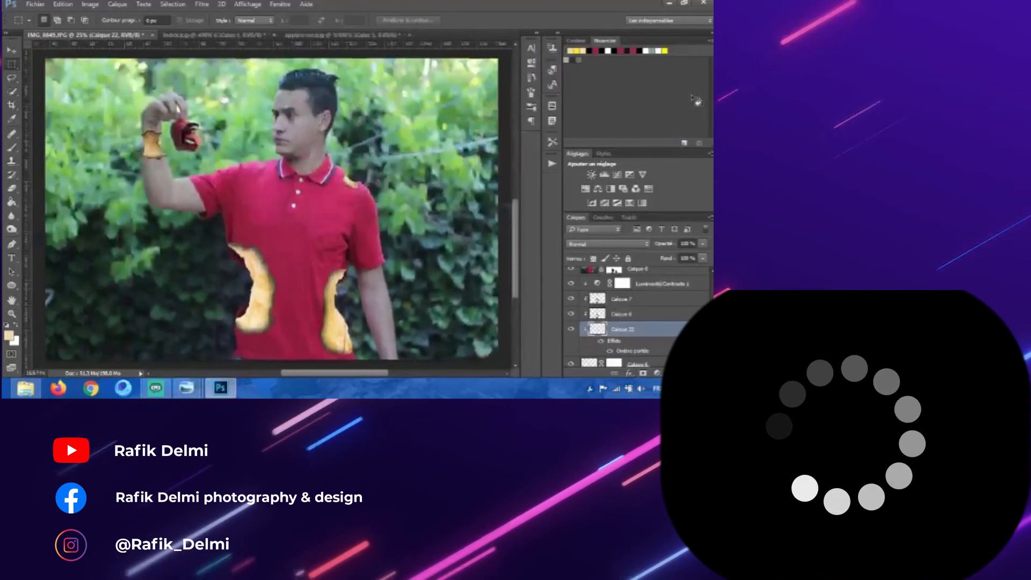